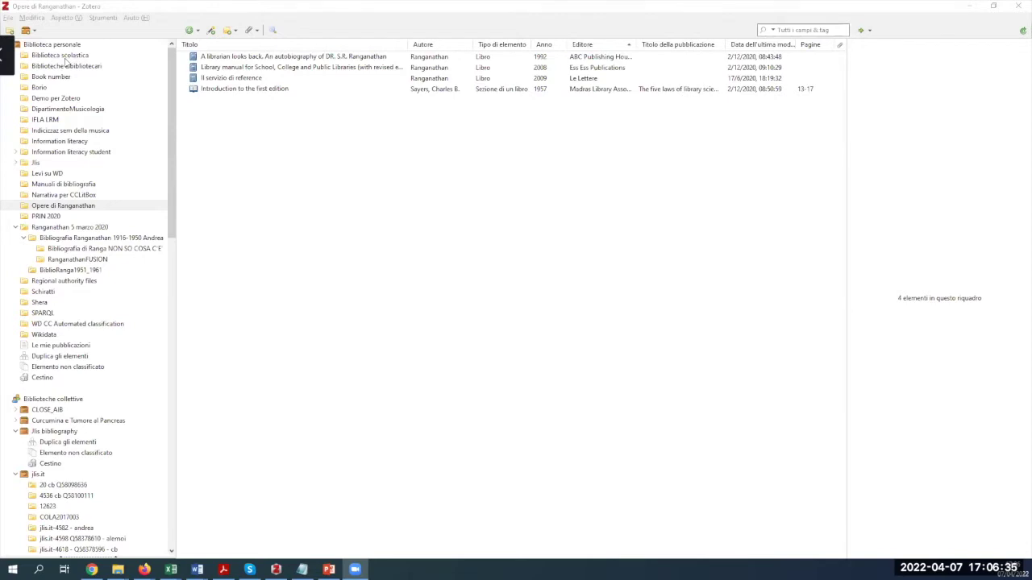
Show the bibliographic details of the book Viaggi a bordo di una parola in the Demo per Zotero collection, with a wider details pane
{"action": "left_click", "coordinate": [66, 58]}
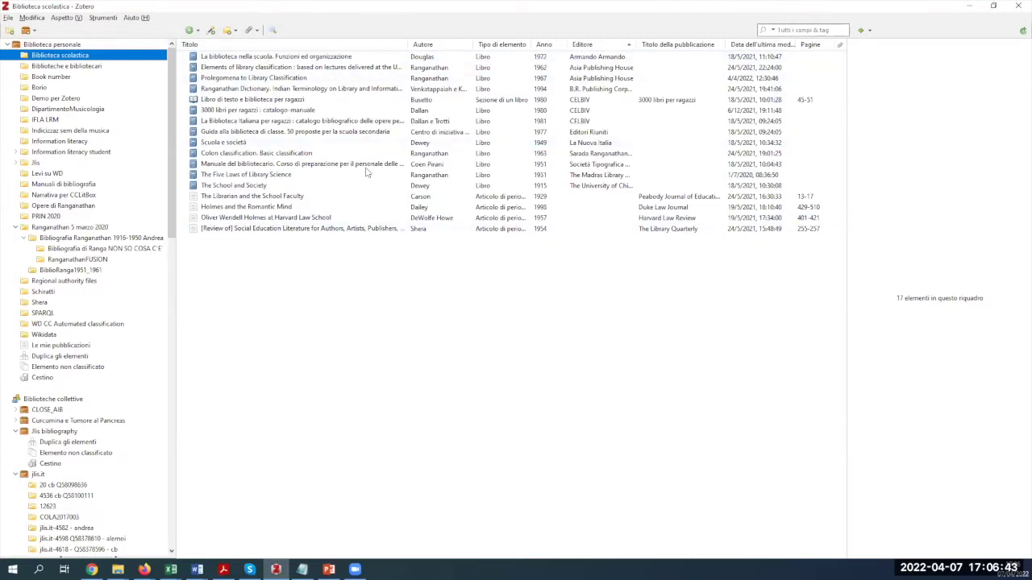
{"action": "left_click", "coordinate": [55, 98]}
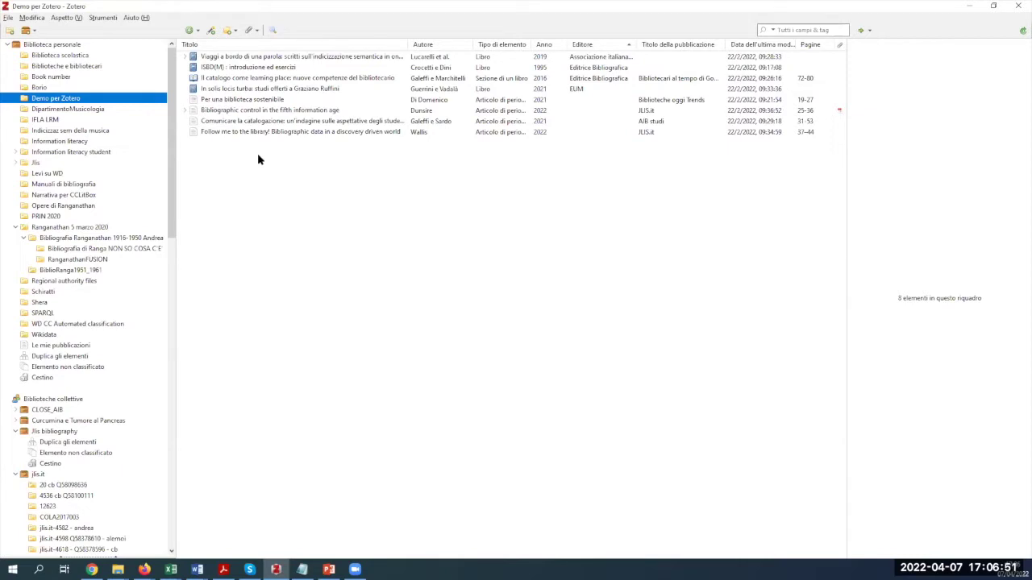
{"action": "left_click", "coordinate": [318, 58]}
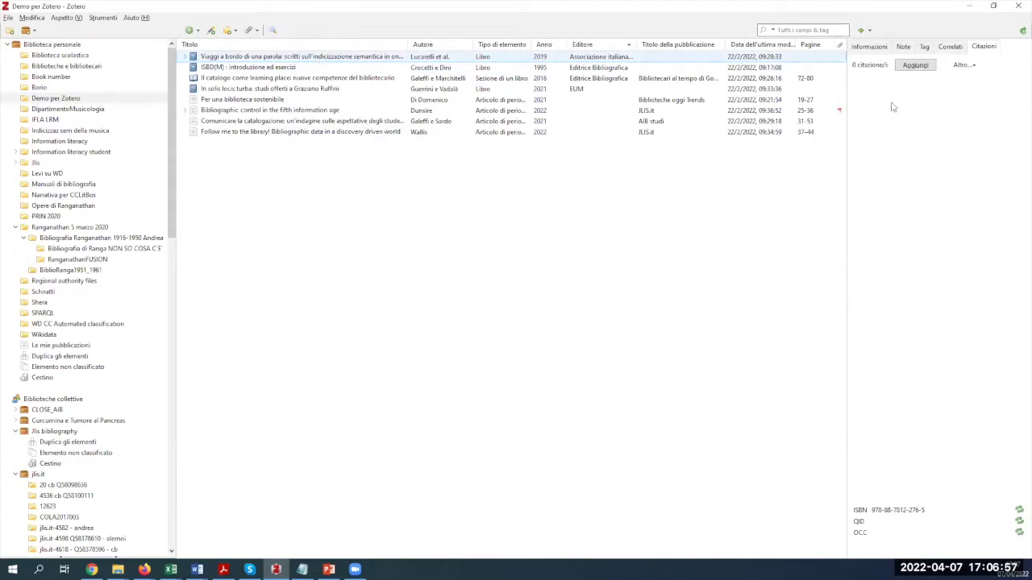
{"action": "left_click", "coordinate": [872, 46]}
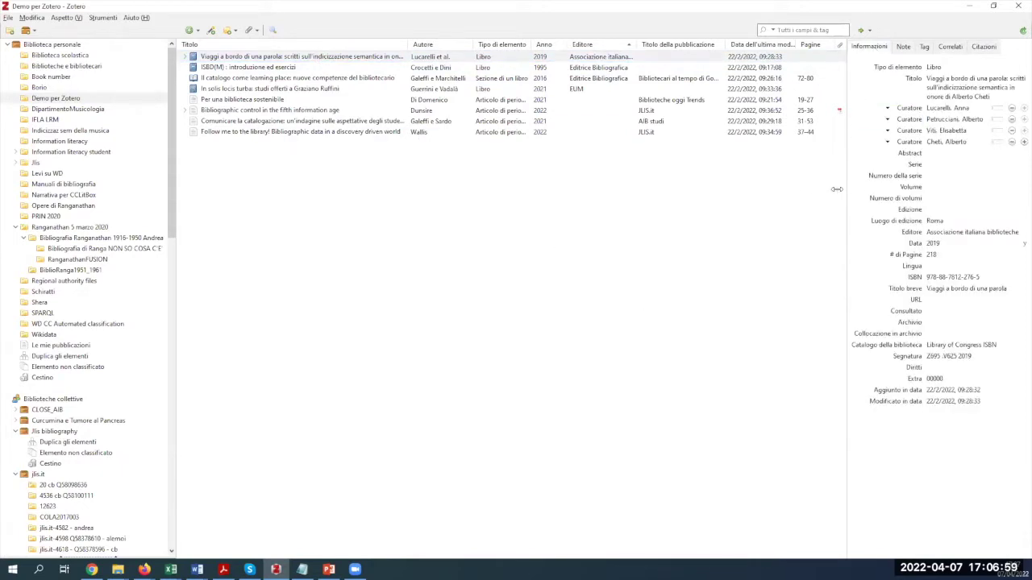
{"action": "left_click_drag", "start_coordinate": [837, 189], "coordinate": [776, 189]}
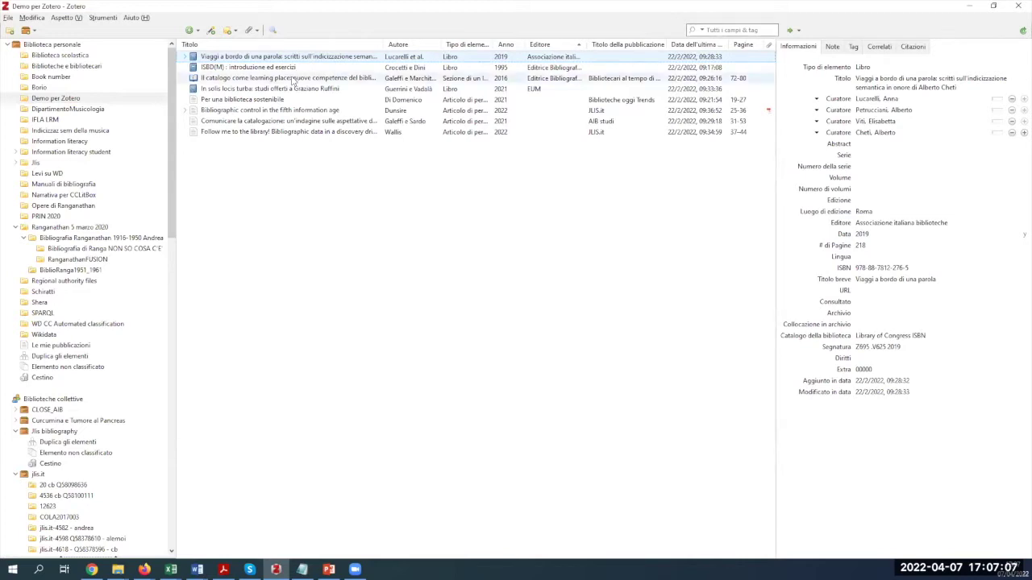
Examine the title and author fields of the ISBD(M) record and the Curatore fields of Viaggi a bordo di una parola
{"action": "left_click", "coordinate": [296, 69]}
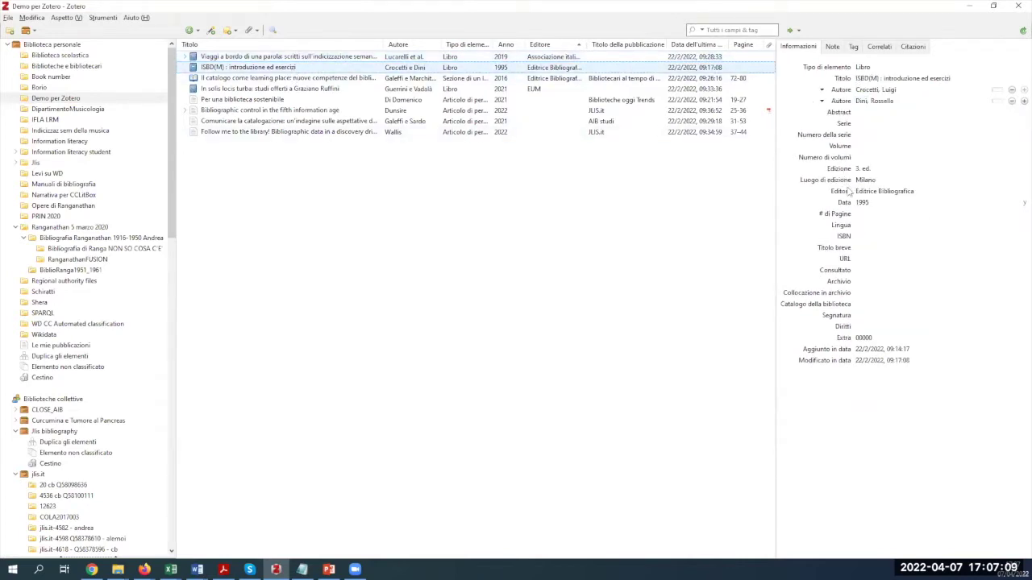
{"action": "left_click", "coordinate": [917, 78]}
{"action": "key", "text": "Return"}
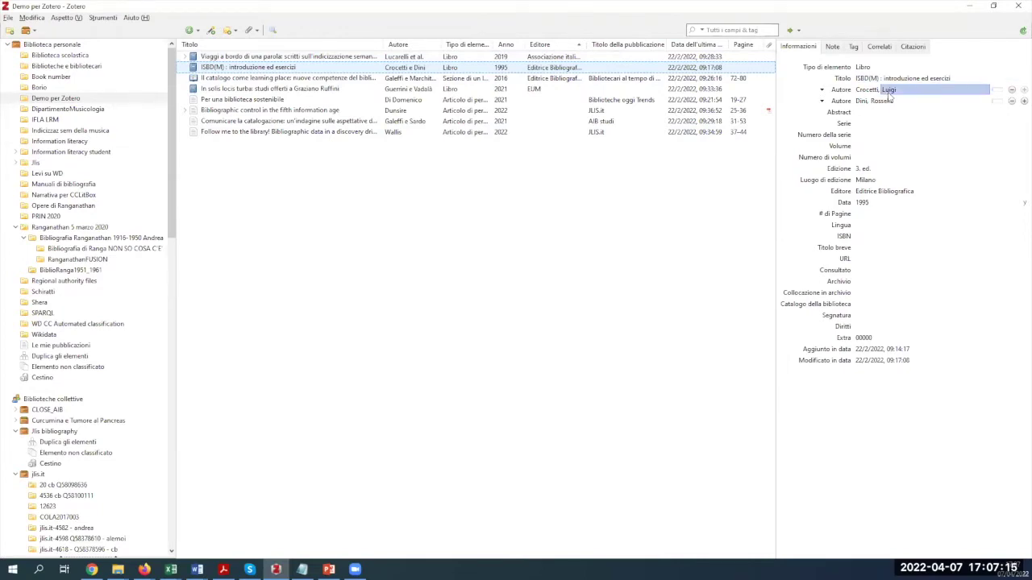
{"action": "left_click", "coordinate": [887, 103]}
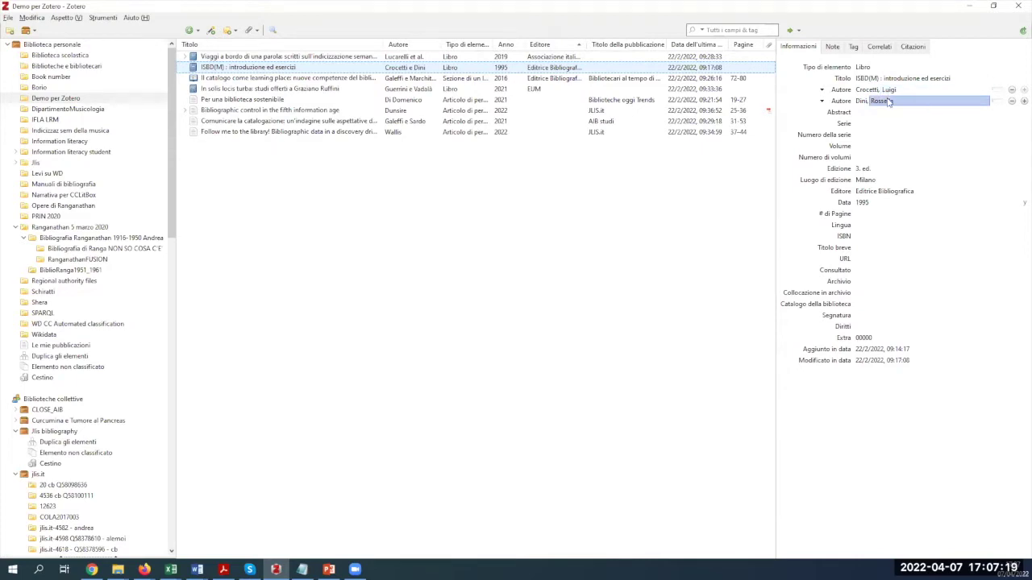
{"action": "key", "text": "Escape"}
{"action": "key", "text": "Up"}
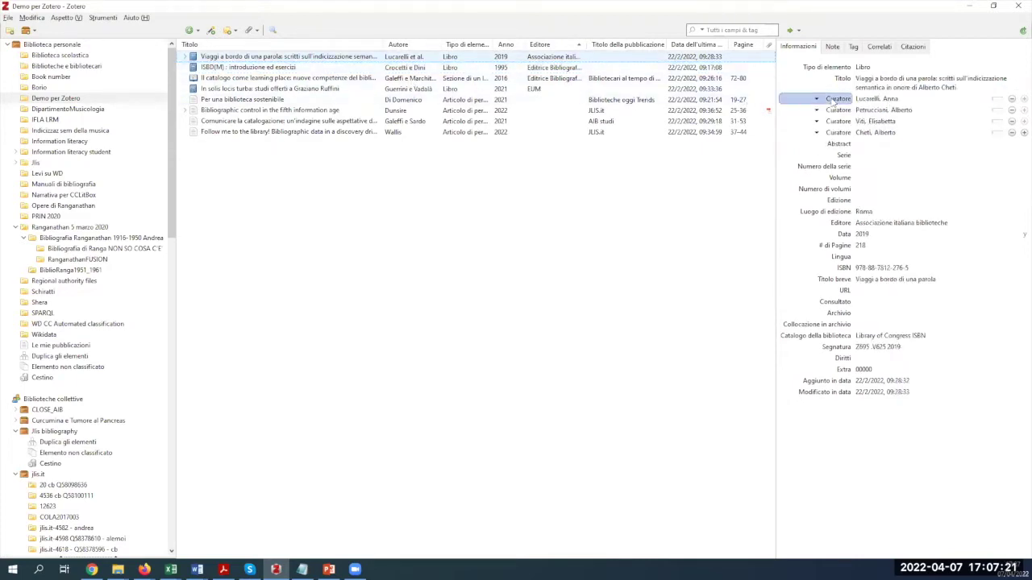
{"action": "left_click", "coordinate": [885, 133]}
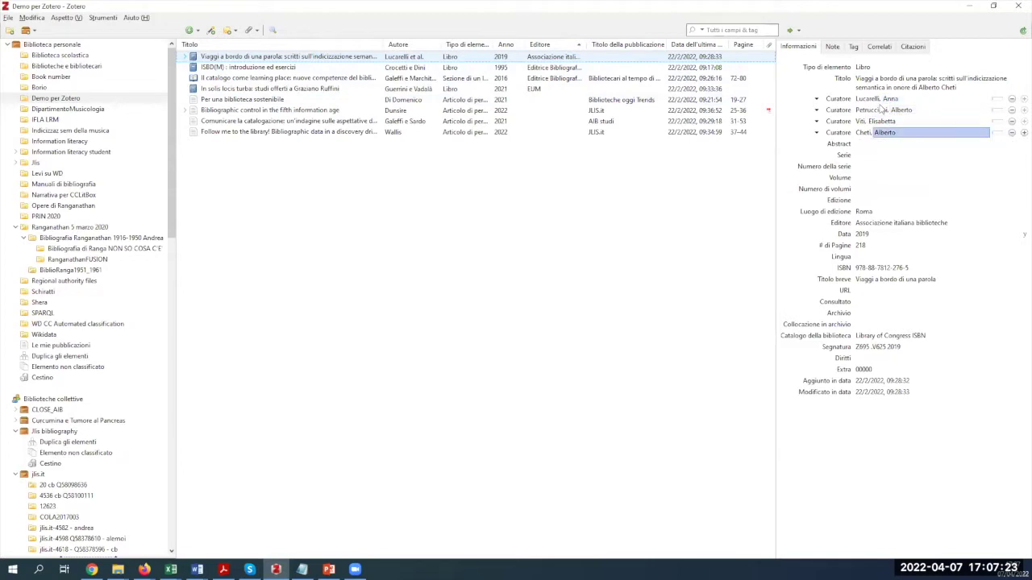
{"action": "key", "text": "Escape"}
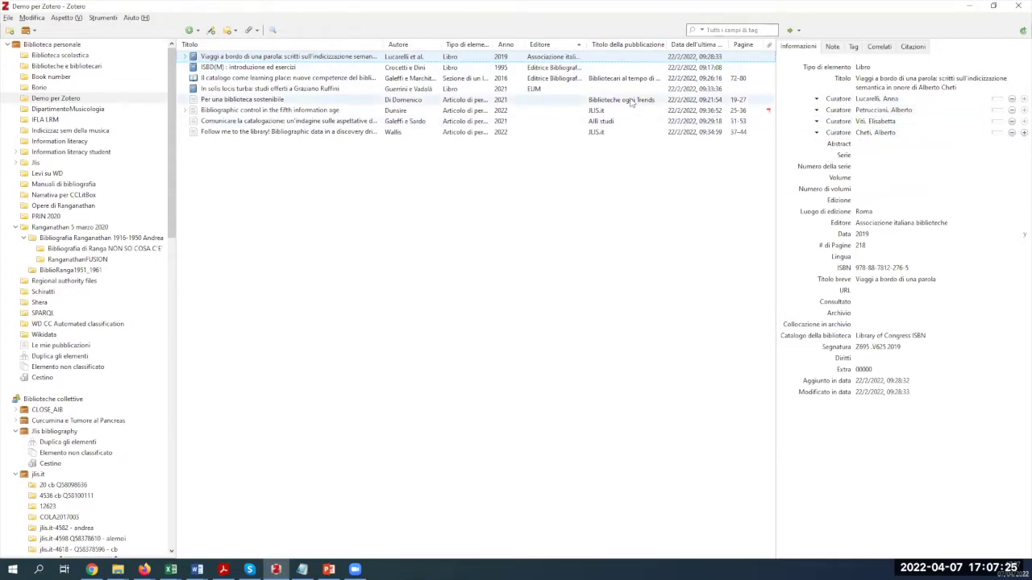
Examine the publisher, date, page count and ISBN of Viaggi a bordo di una parola, and view the chapter record Il catalogo come learning place
{"action": "left_click", "coordinate": [888, 224]}
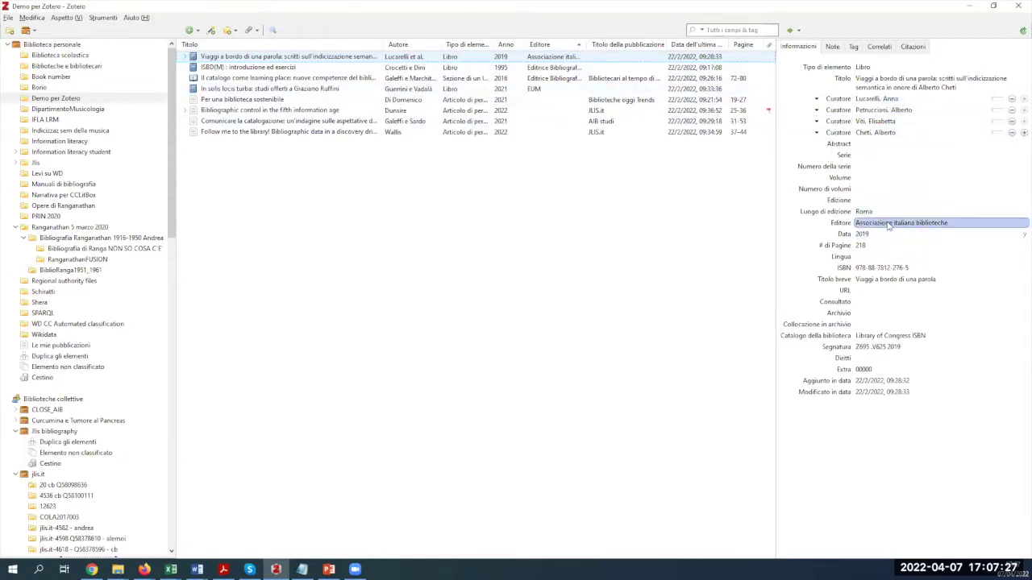
{"action": "left_click", "coordinate": [873, 234]}
{"action": "left_click", "coordinate": [872, 246]}
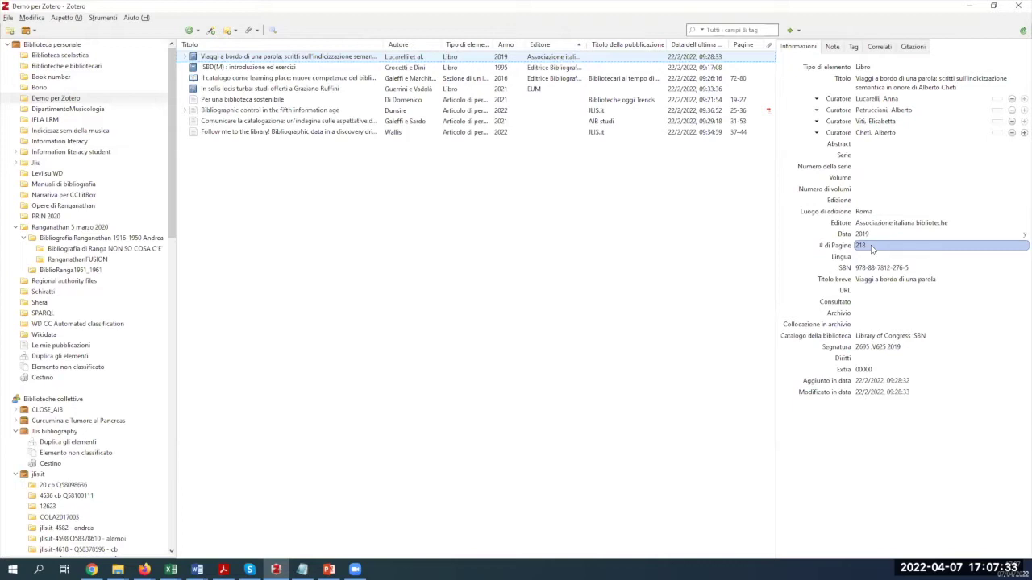
{"action": "key", "text": "Tab"}
{"action": "left_click", "coordinate": [887, 272]}
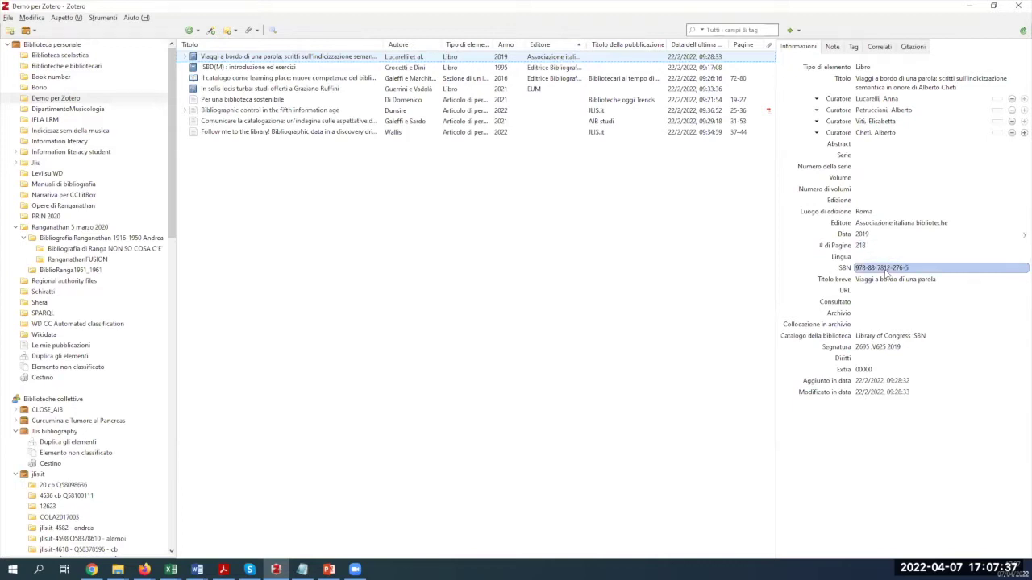
{"action": "key", "text": "Tab"}
{"action": "key", "text": "shift+Tab"}
{"action": "key", "text": "Return"}
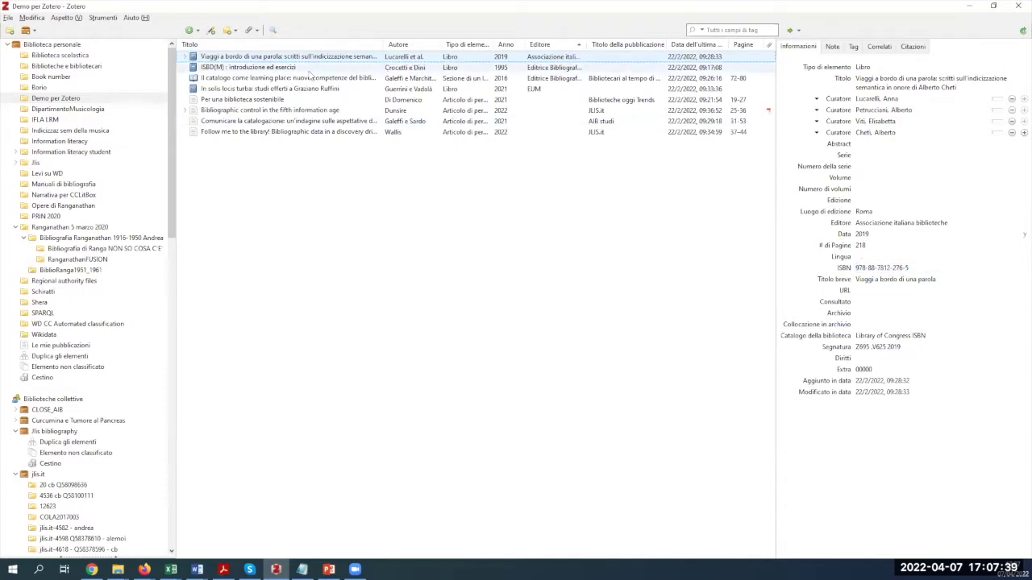
{"action": "left_click", "coordinate": [323, 67]}
{"action": "left_click", "coordinate": [323, 79]}
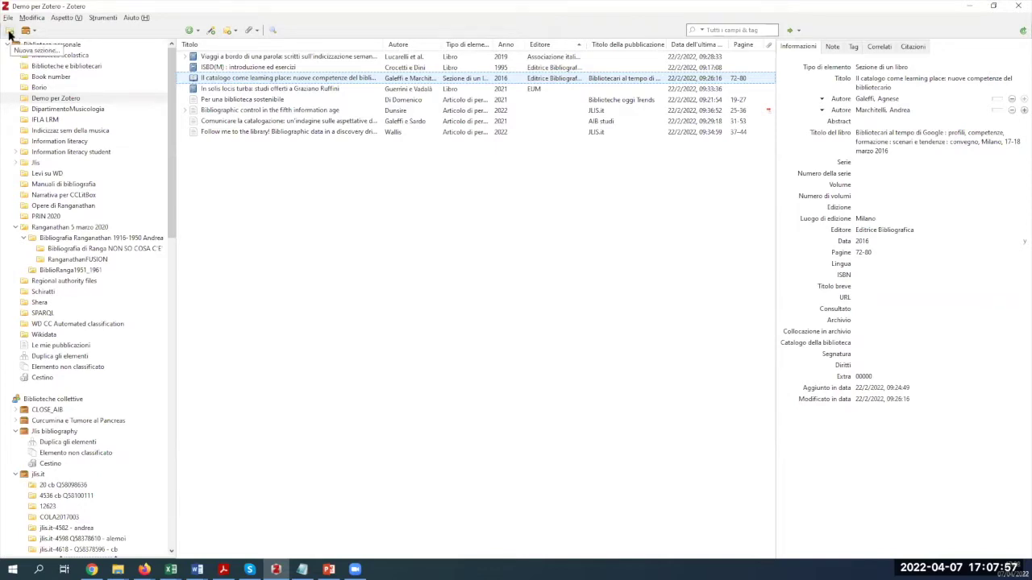
Create a new collection named Presentazione di Zotero in the personal library and open it
{"action": "left_click", "coordinate": [10, 32]}
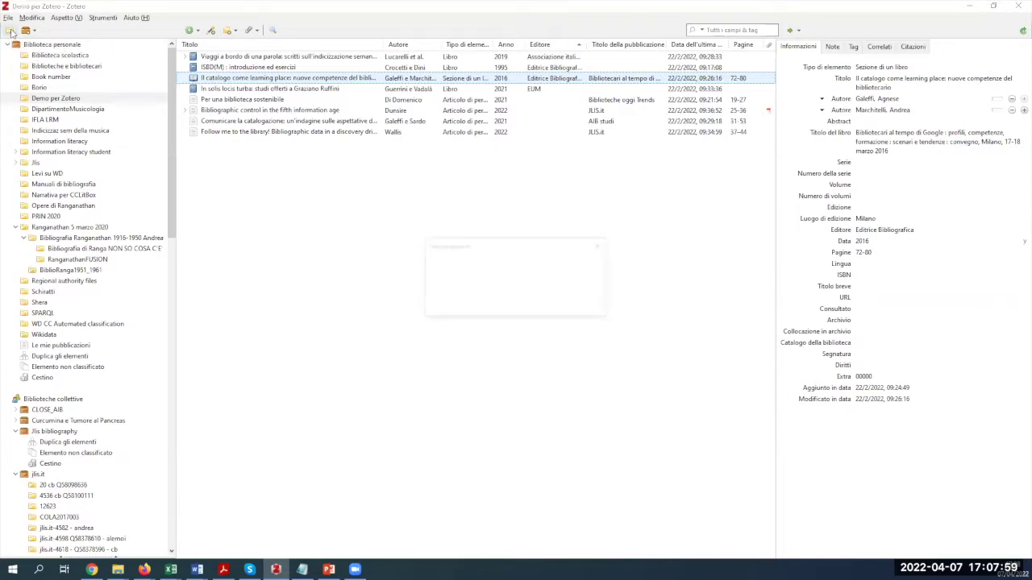
{"action": "type", "text": "Presen"}
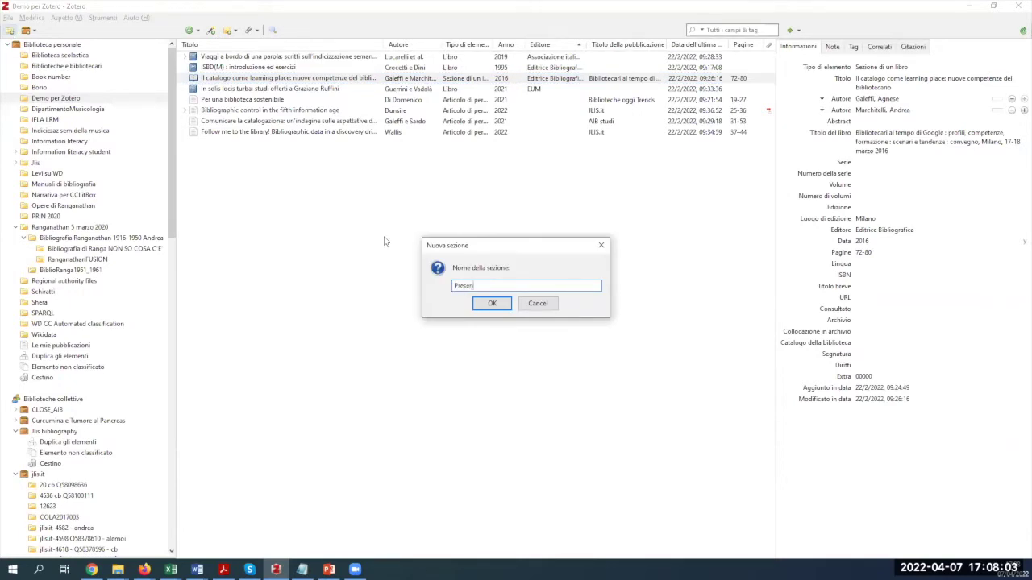
{"action": "type", "text": "tazione di Zotero"}
{"action": "left_click", "coordinate": [492, 304]}
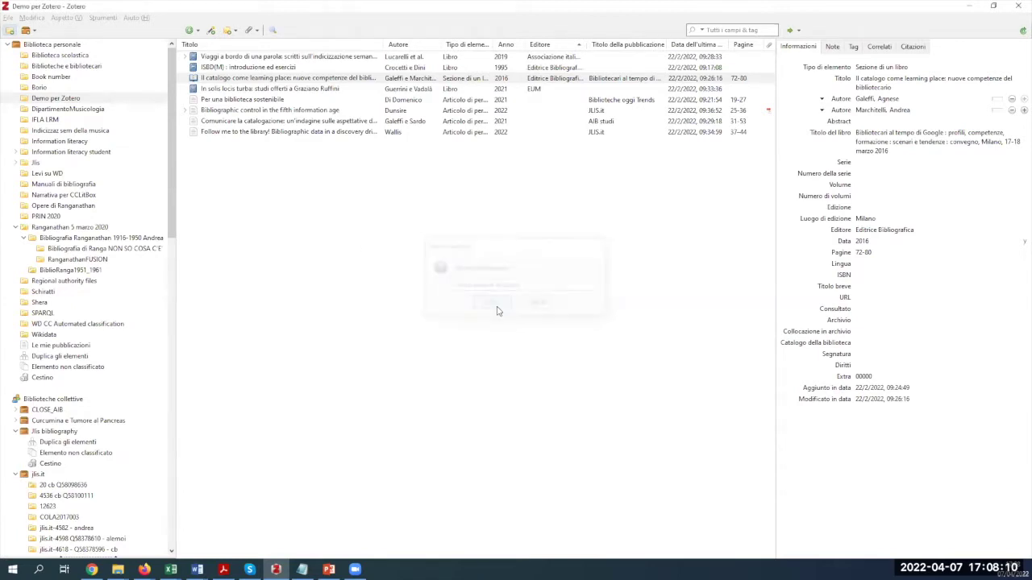
{"action": "left_click", "coordinate": [74, 217]}
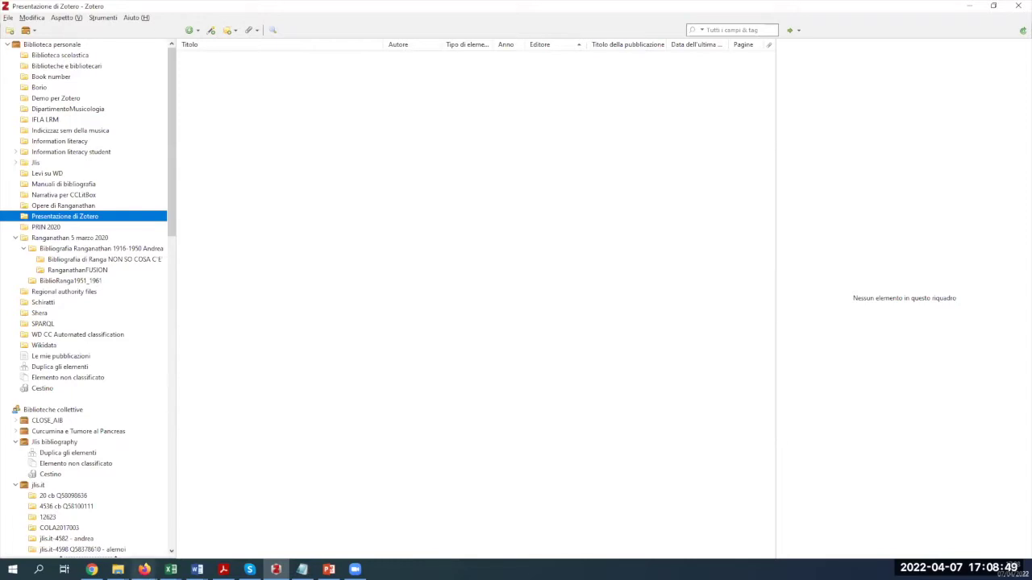
Switch to Firefox and view the OPAC SBN catalogue record for ISBD(M) : introduzione ed esercizi
{"action": "mouse_move", "coordinate": [143, 569]}
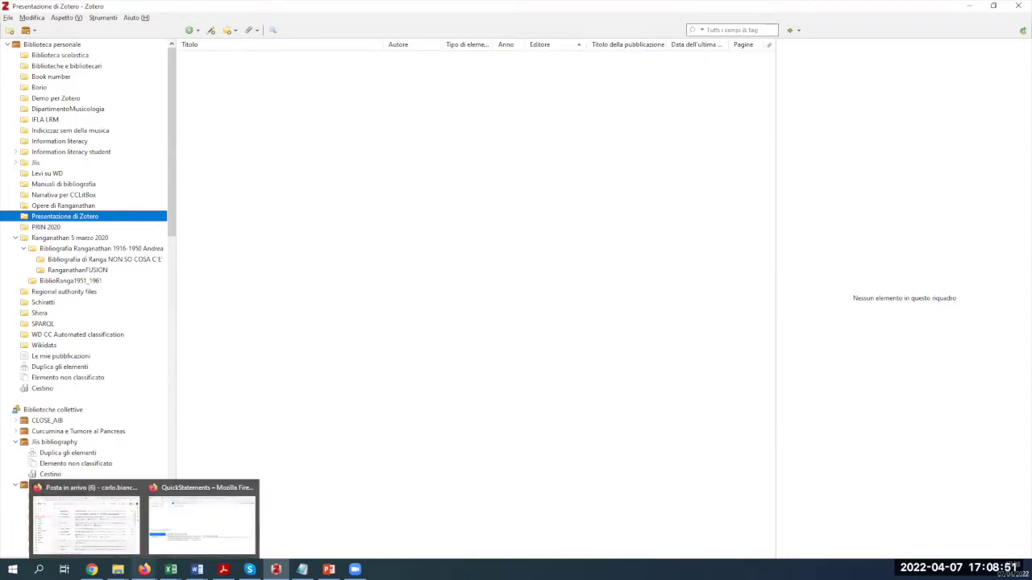
{"action": "left_click", "coordinate": [202, 524]}
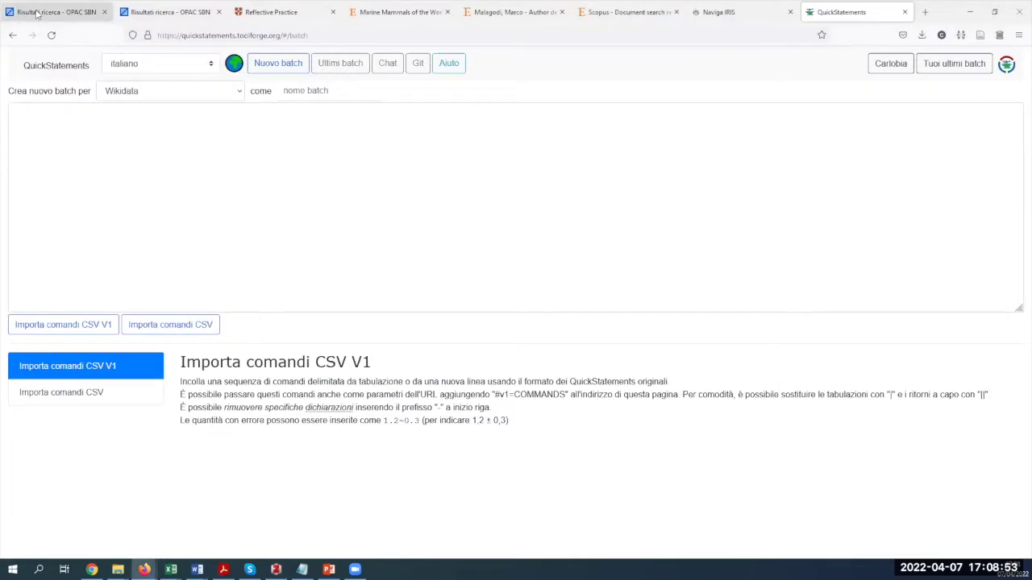
{"action": "left_click", "coordinate": [38, 16]}
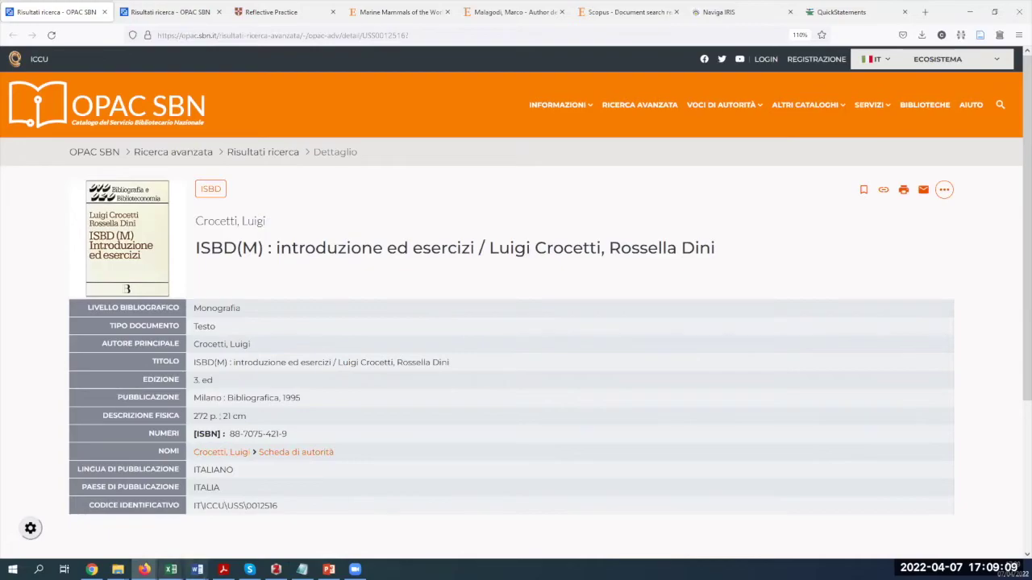
Return to Zotero and add a new item of type Libro to the Presentazione di Zotero collection
{"action": "left_click", "coordinate": [276, 569]}
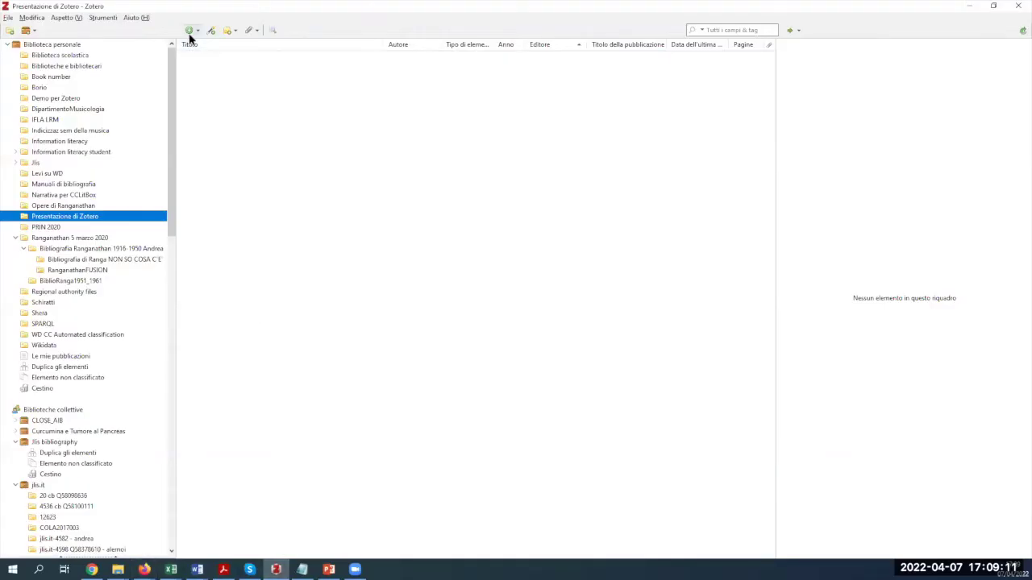
{"action": "left_click", "coordinate": [190, 31]}
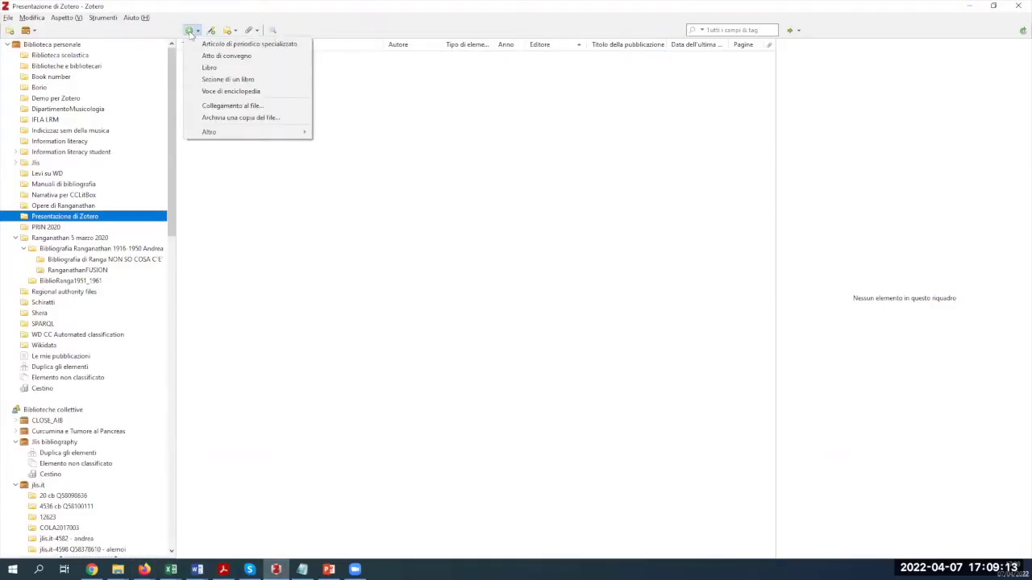
{"action": "left_click", "coordinate": [208, 69]}
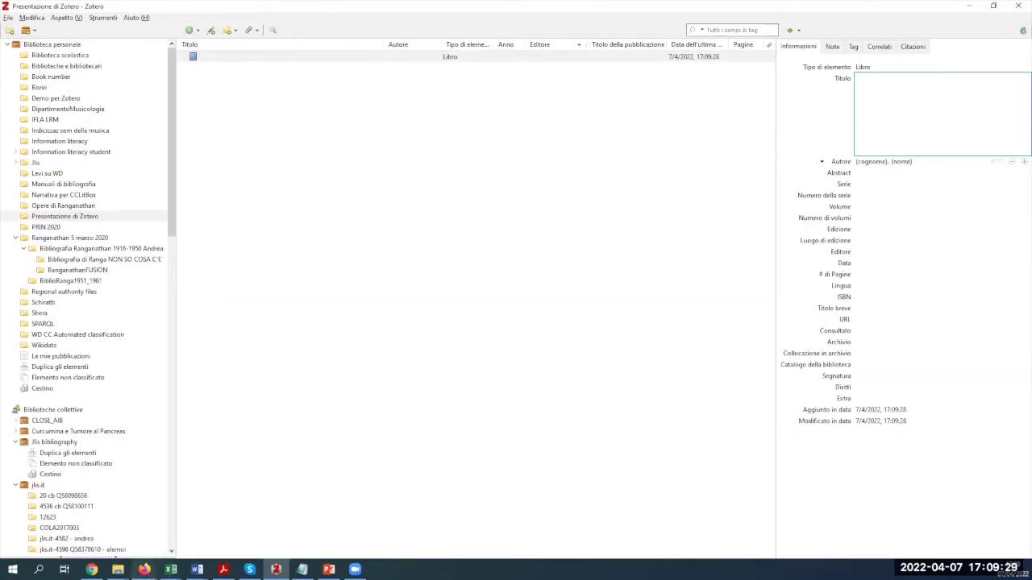
Copy the title ISBD(M) : introduzione ed esercizi from the OPAC SBN record in Firefox into the new book's Titolo field in Zotero
{"action": "mouse_move", "coordinate": [143, 569]}
{"action": "left_click", "coordinate": [234, 500]}
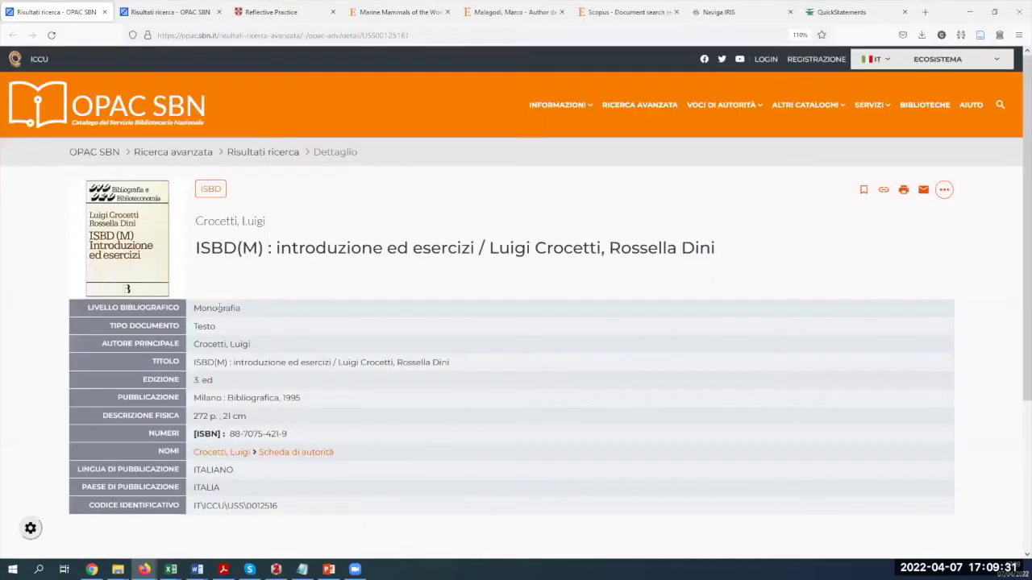
{"action": "left_click_drag", "start_coordinate": [194, 248], "coordinate": [474, 254]}
{"action": "key", "text": "ctrl+c"}
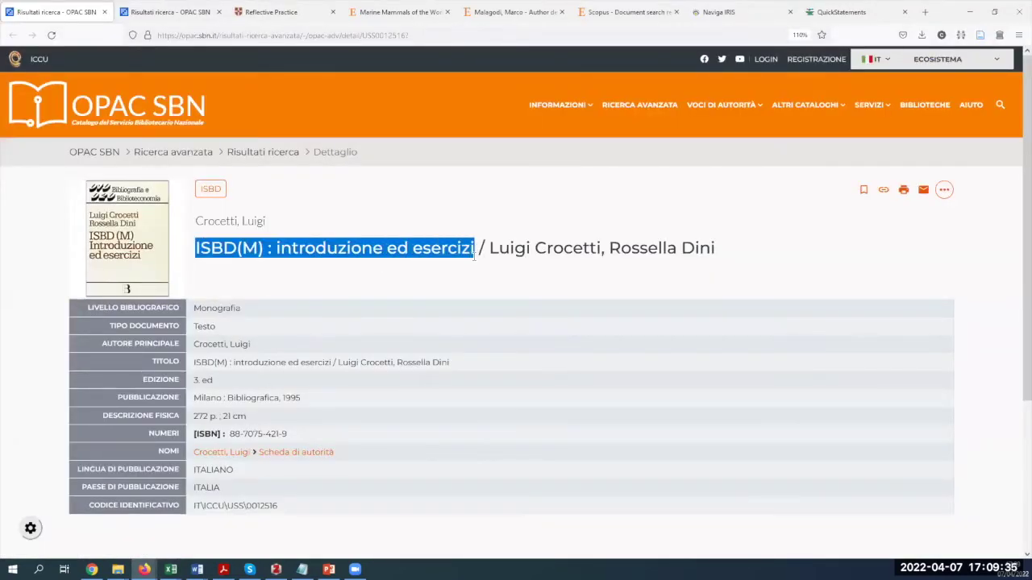
{"action": "left_click", "coordinate": [276, 569]}
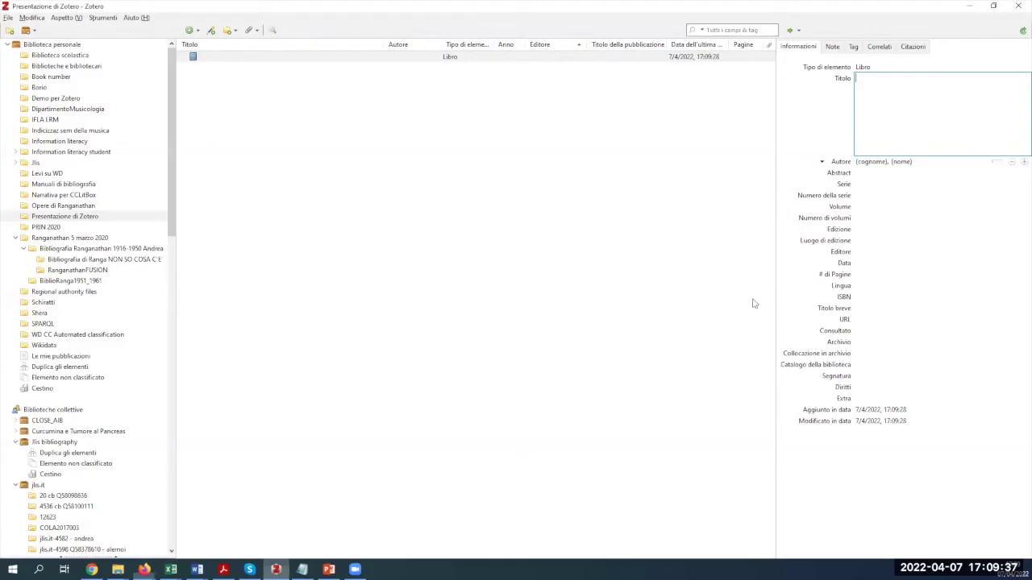
{"action": "key", "text": "ctrl+v"}
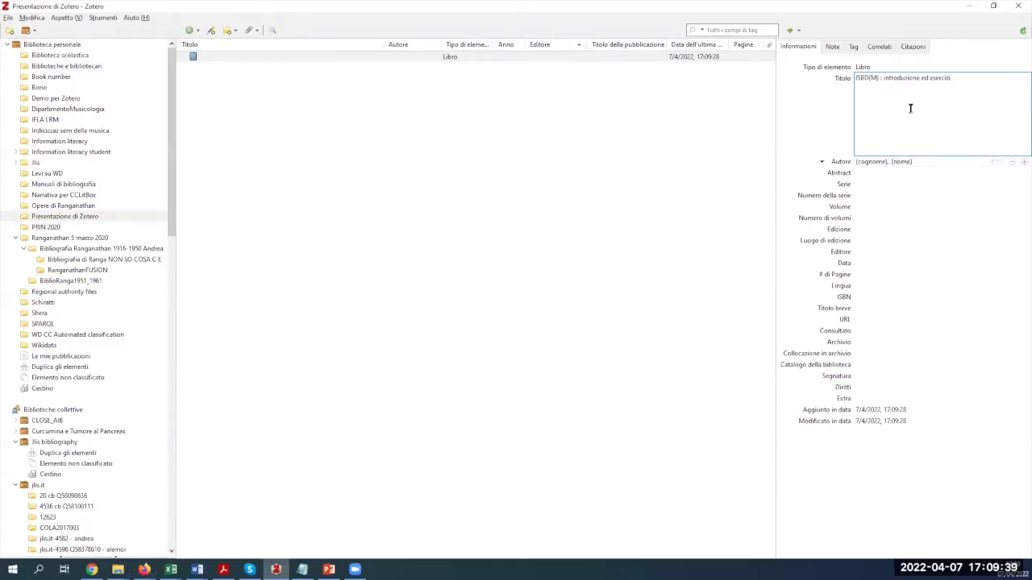
Enter the first author's surname and first name in the new book's Autore field
{"action": "left_click", "coordinate": [874, 162]}
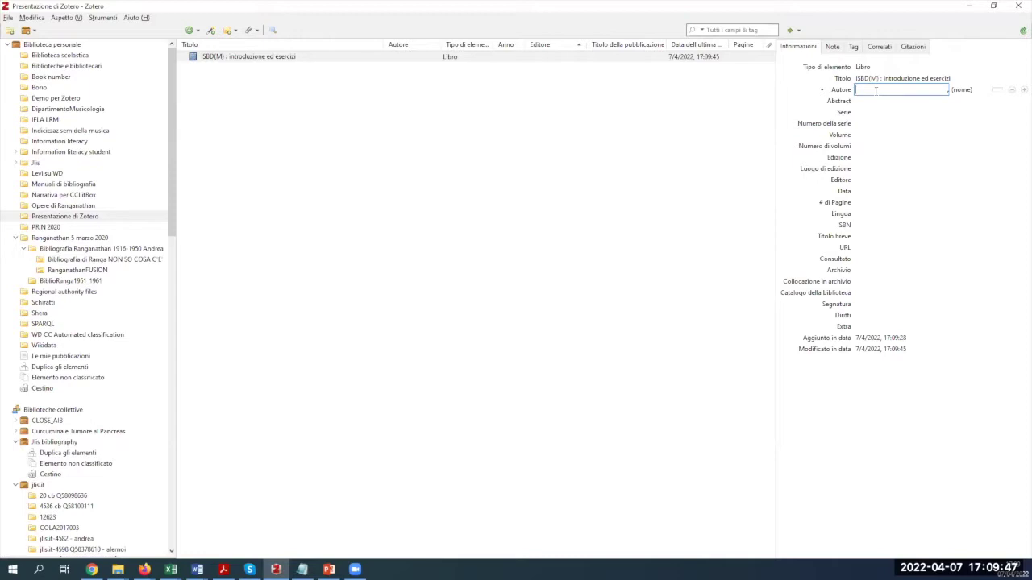
{"action": "type", "text": "Croce"}
{"action": "type", "text": "tti"}
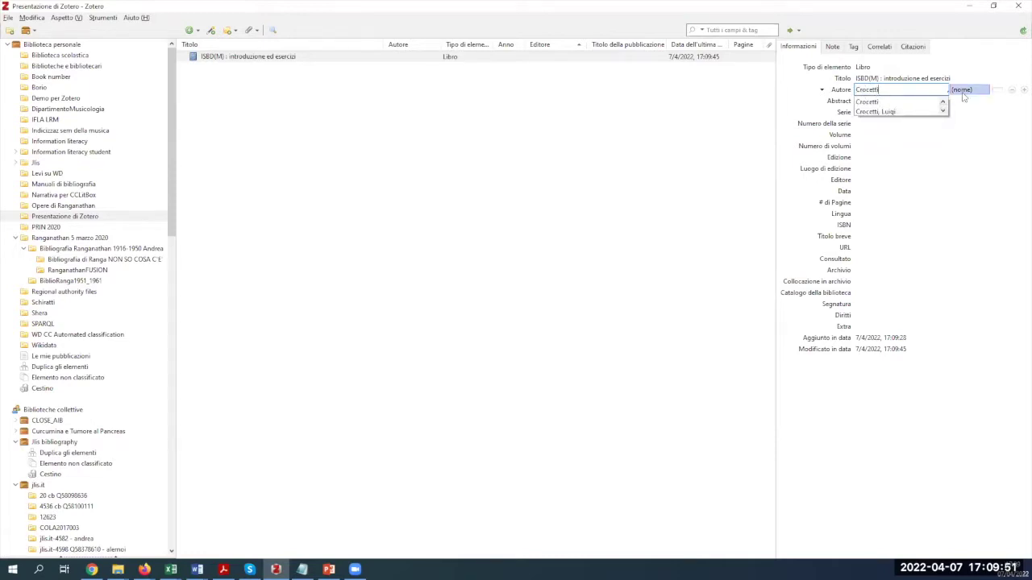
{"action": "left_click", "coordinate": [964, 91]}
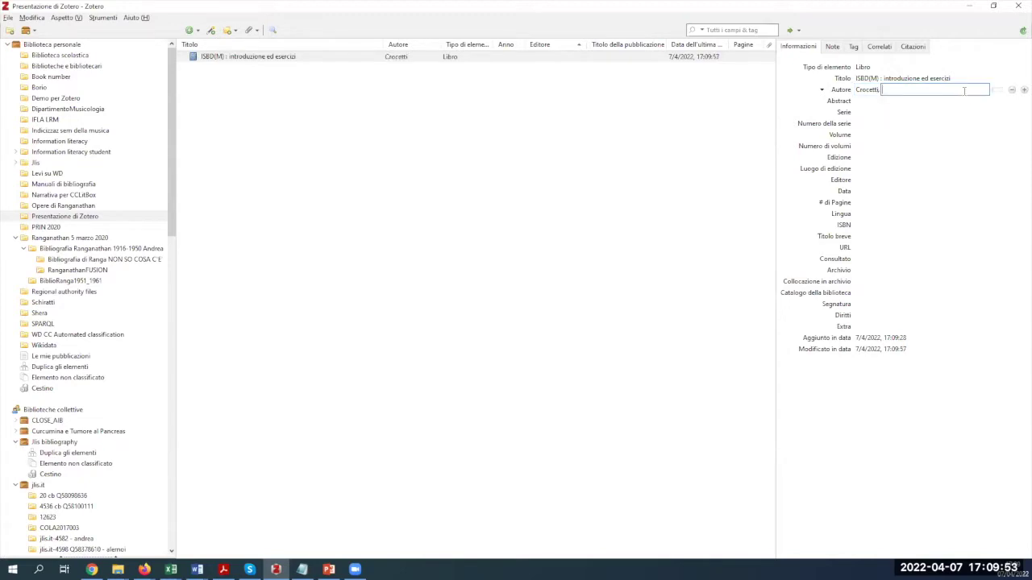
{"action": "type", "text": "Luigi"}
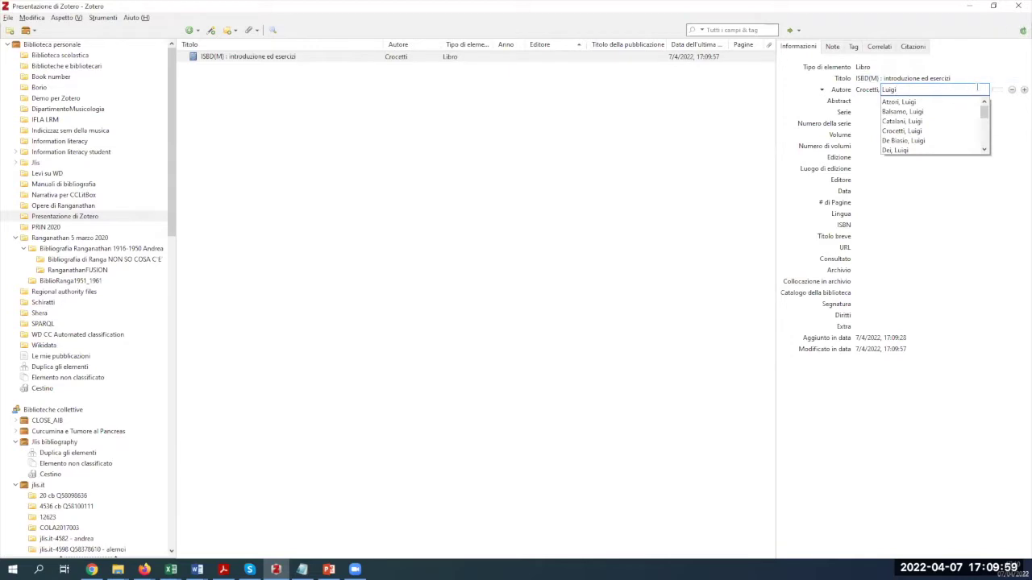
{"action": "left_click", "coordinate": [1011, 98]}
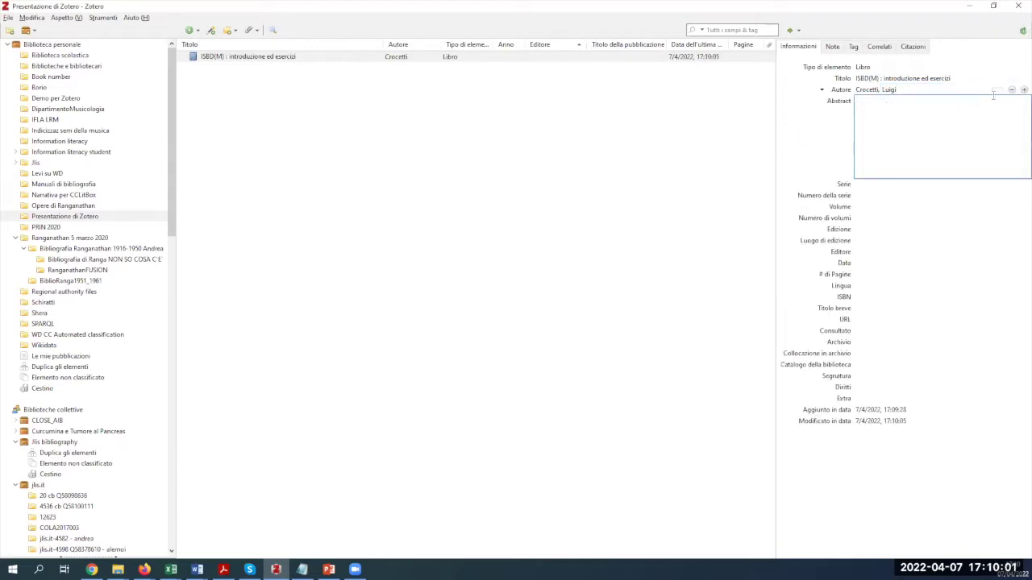
Add a second Autore to the book and enter the co-author's surname and first name from the suggested names
{"action": "left_click", "coordinate": [917, 91]}
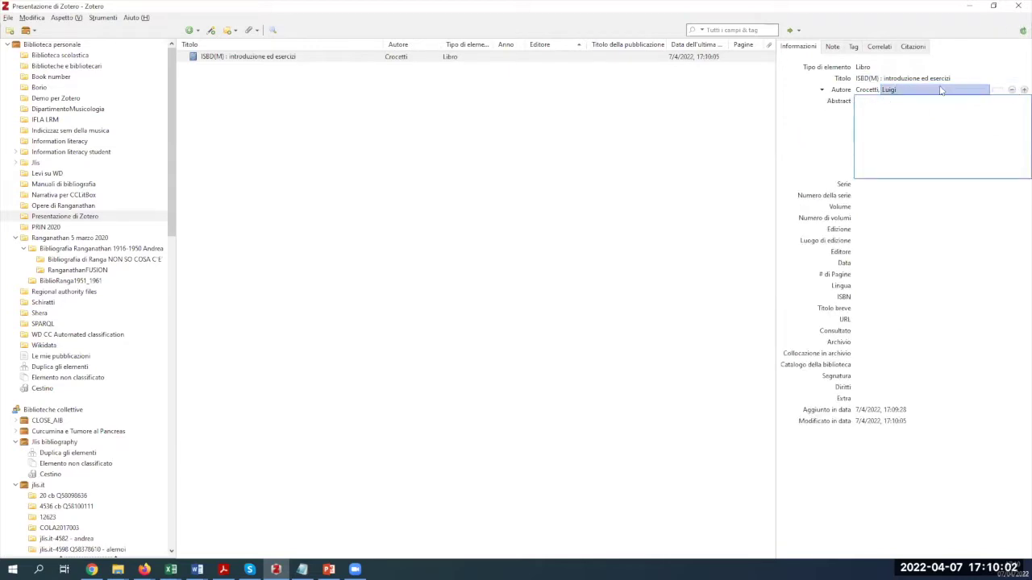
{"action": "left_click", "coordinate": [1023, 90]}
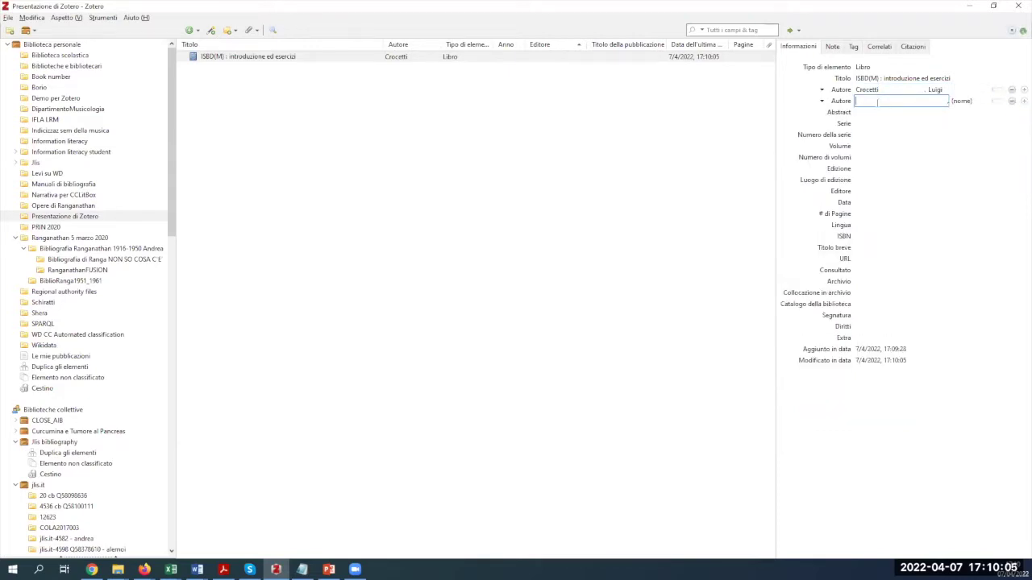
{"action": "type", "text": "Di"}
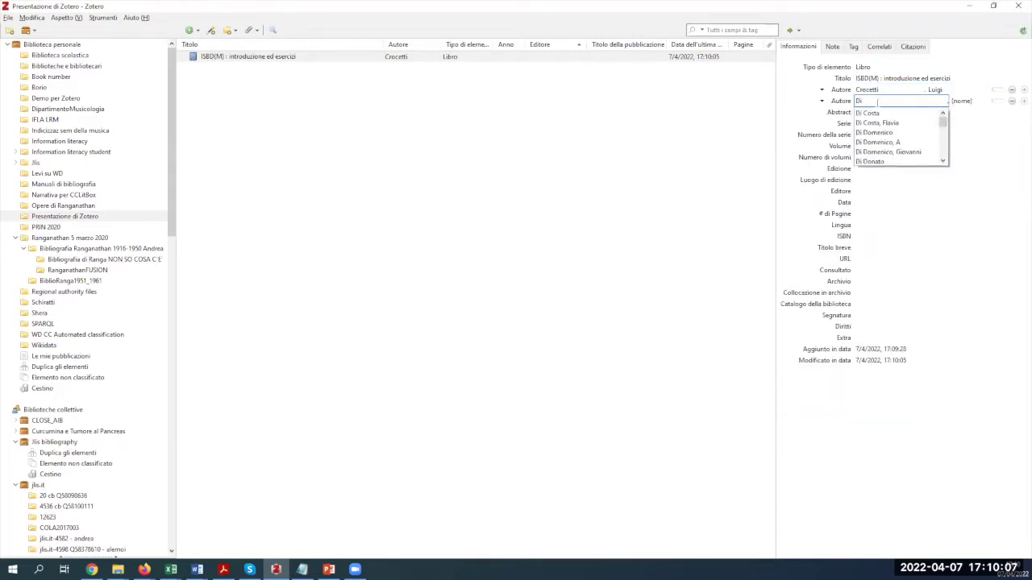
{"action": "type", "text": "ni"}
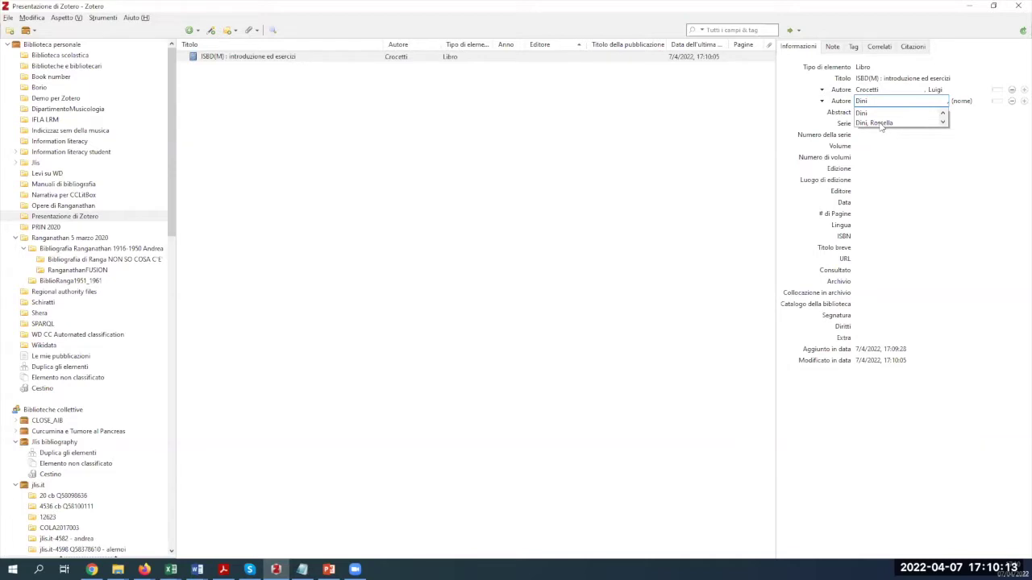
{"action": "left_click", "coordinate": [881, 123]}
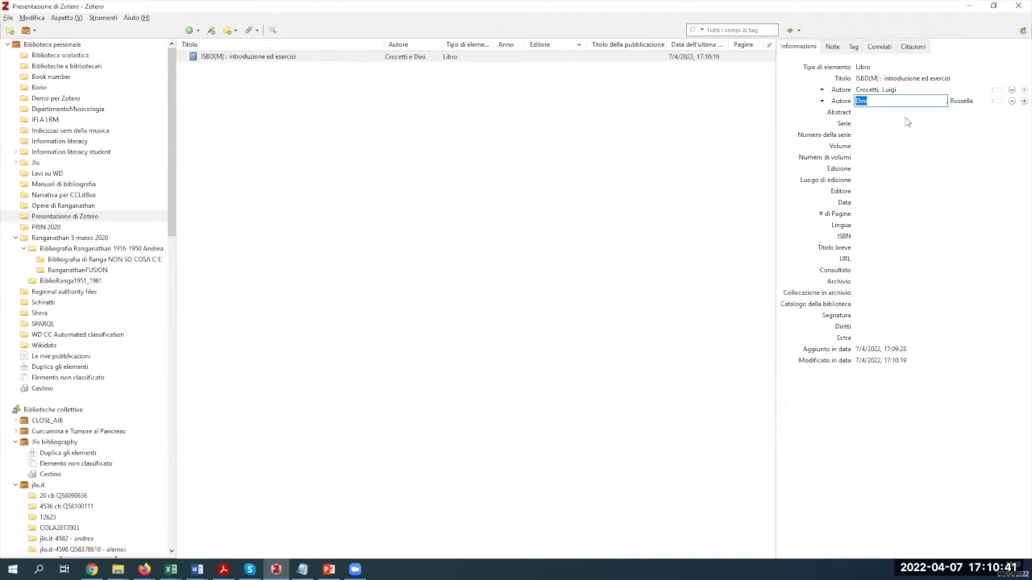
Check the edition and publication details in the OPAC SBN record in Firefox, then set the book's Edizione to 3. ed. in Zotero
{"action": "left_click", "coordinate": [968, 5]}
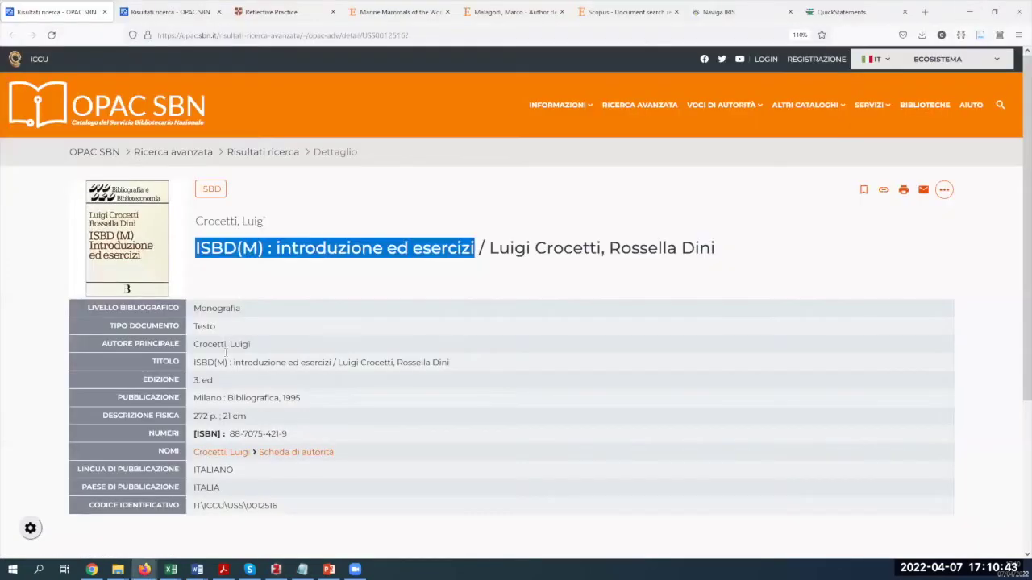
{"action": "left_click", "coordinate": [209, 381]}
{"action": "triple_click", "coordinate": [209, 381]}
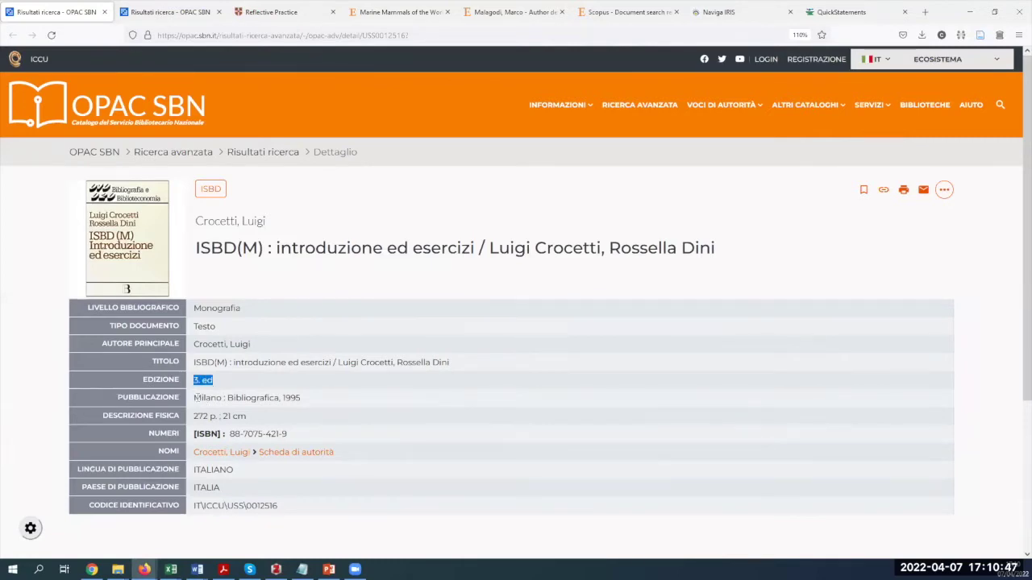
{"action": "left_click_drag", "start_coordinate": [193, 397], "coordinate": [303, 409]}
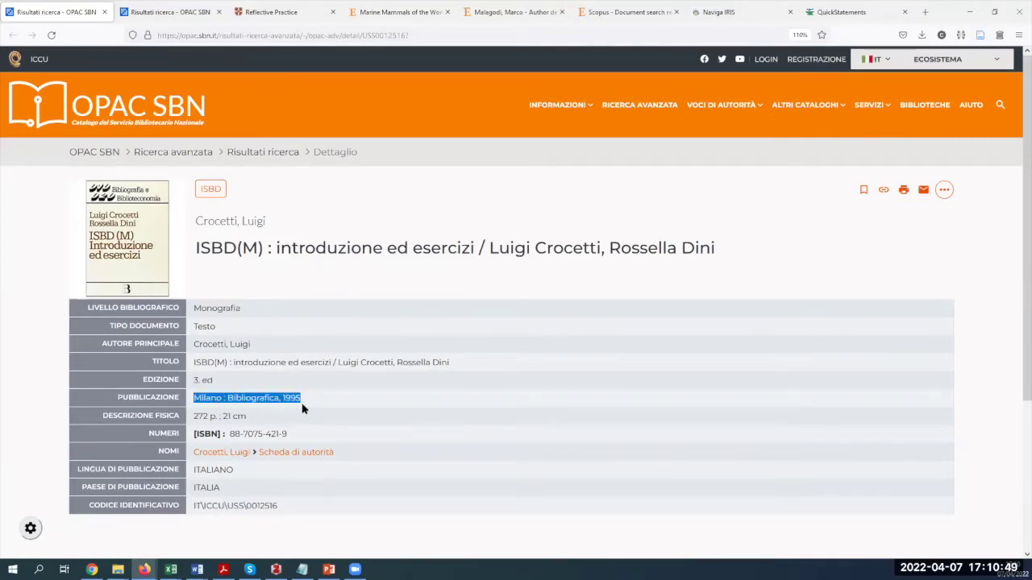
{"action": "left_click", "coordinate": [276, 569]}
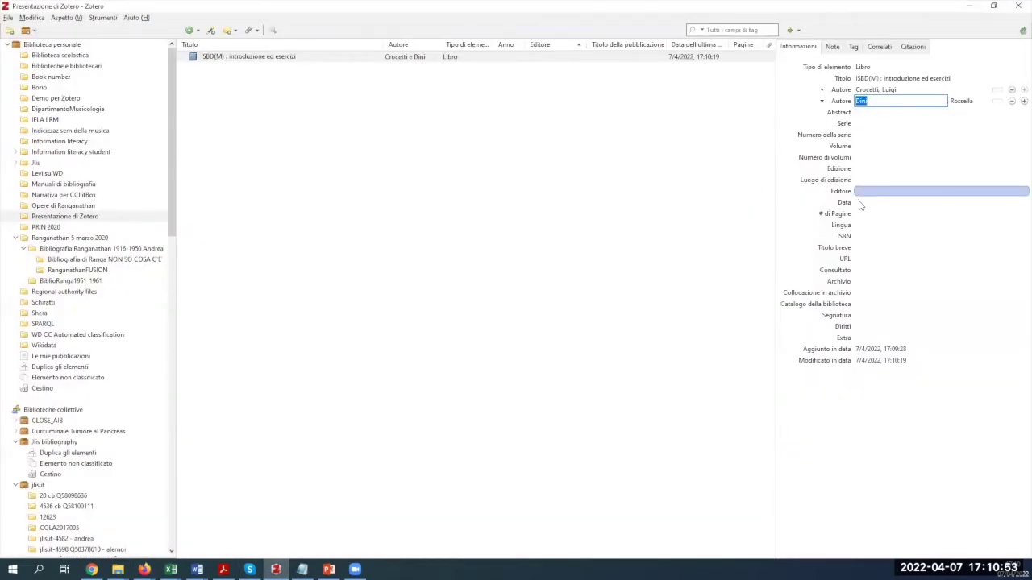
{"action": "left_click", "coordinate": [864, 168]}
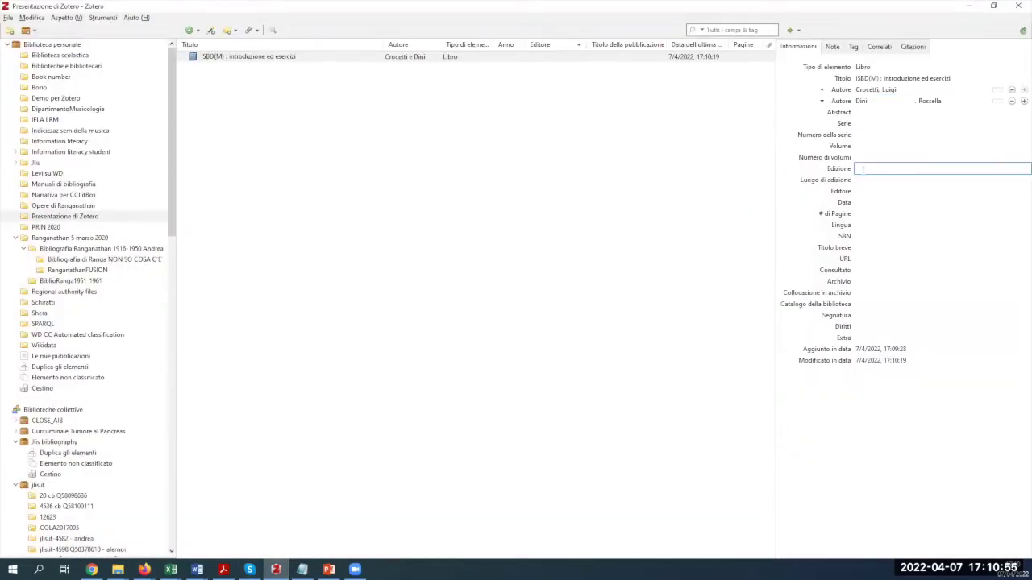
{"action": "type", "text": "3. ed."}
Set the book's Luogo di edizione to Milano, using the suggested value
{"action": "left_click", "coordinate": [863, 179]}
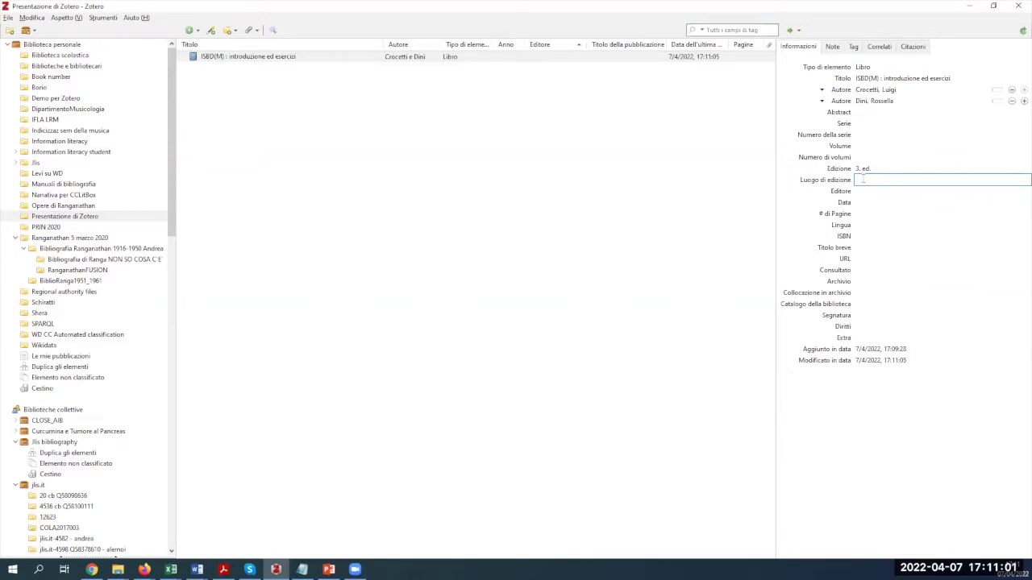
{"action": "type", "text": "Milano"}
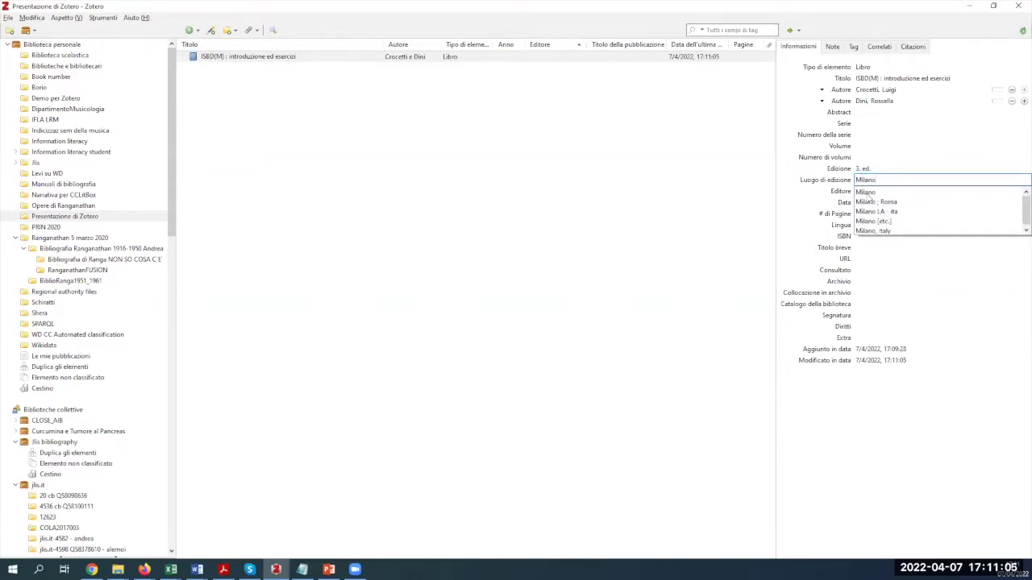
{"action": "left_click", "coordinate": [866, 192]}
Set the book's Editore to Editrice Bibliografica, chosen from the suggested publishers
{"action": "left_click", "coordinate": [867, 192]}
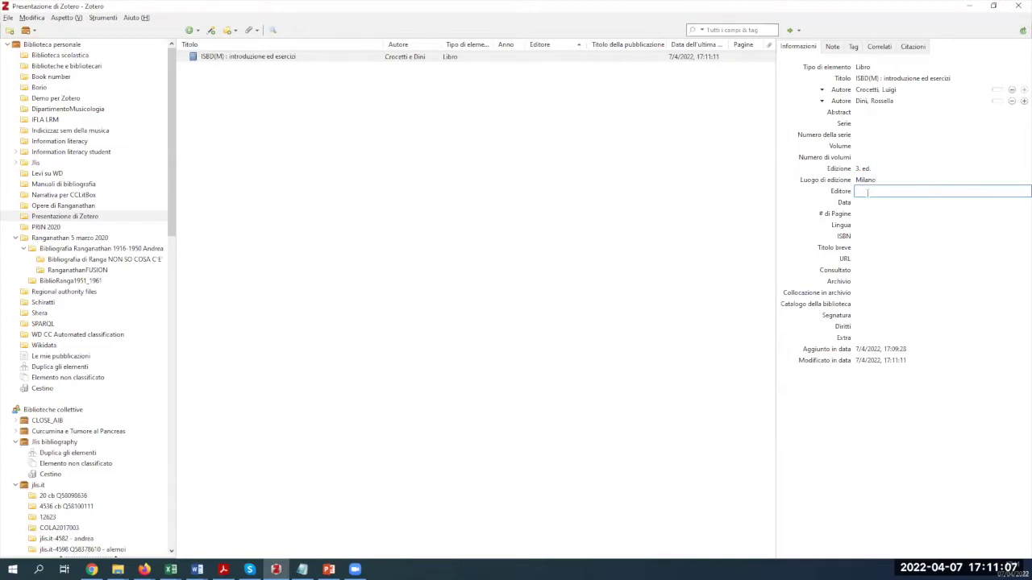
{"action": "type", "text": "Ed"}
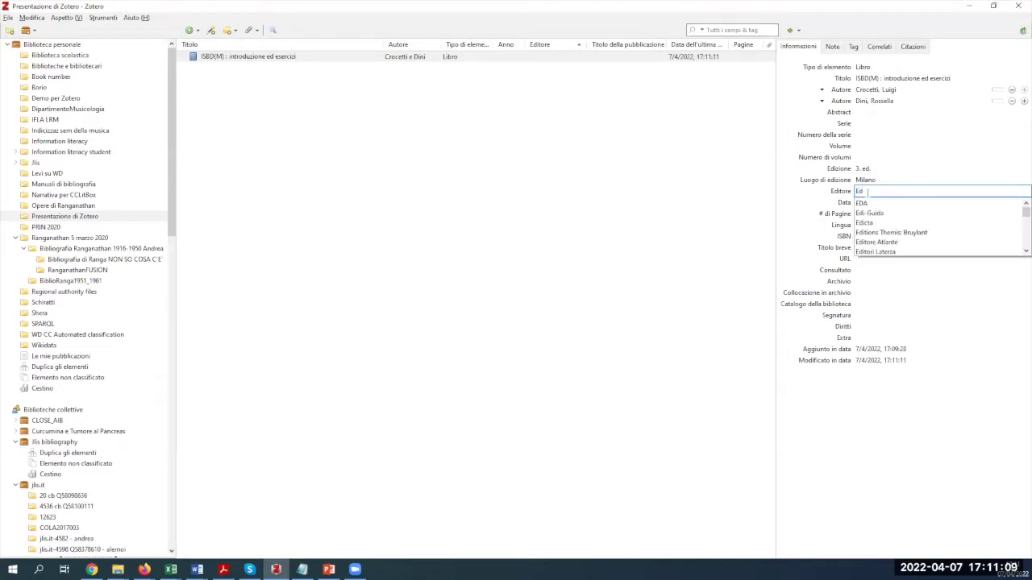
{"action": "type", "text": "tiice"}
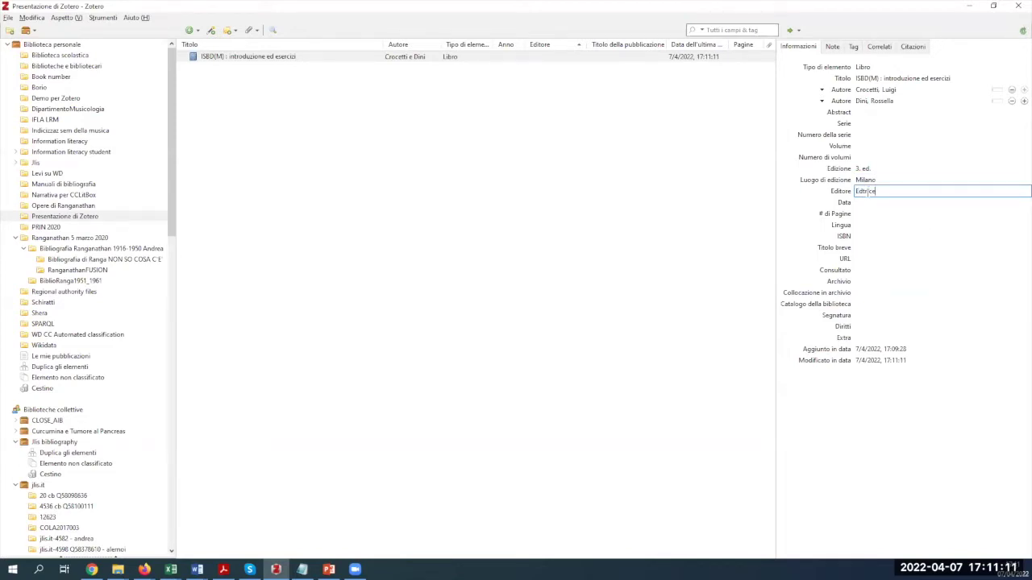
{"action": "key", "text": "BackSpace"}
{"action": "key", "text": "BackSpace"}
{"action": "type", "text": "itr"}
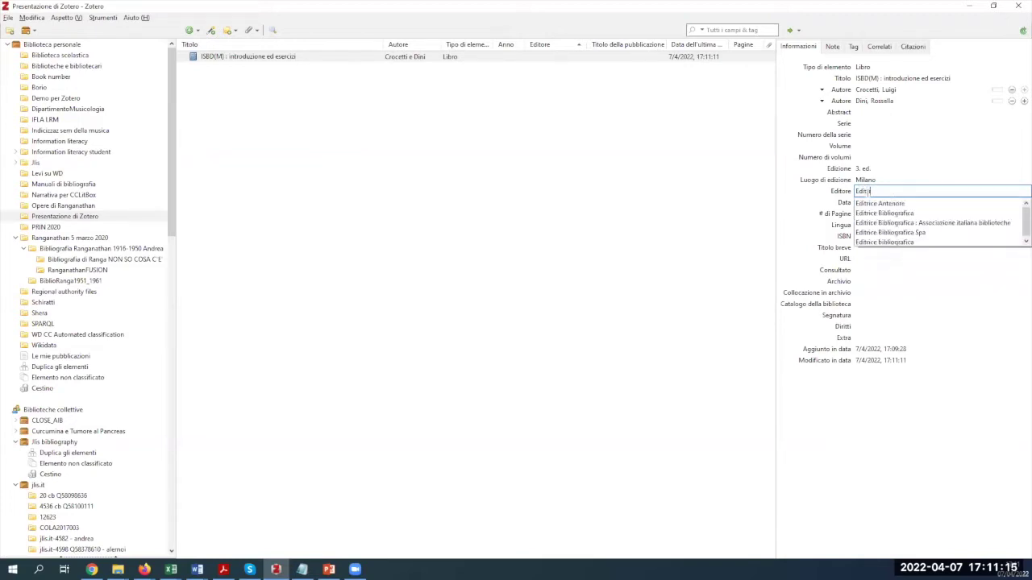
{"action": "type", "text": "i"}
{"action": "left_click", "coordinate": [893, 215]}
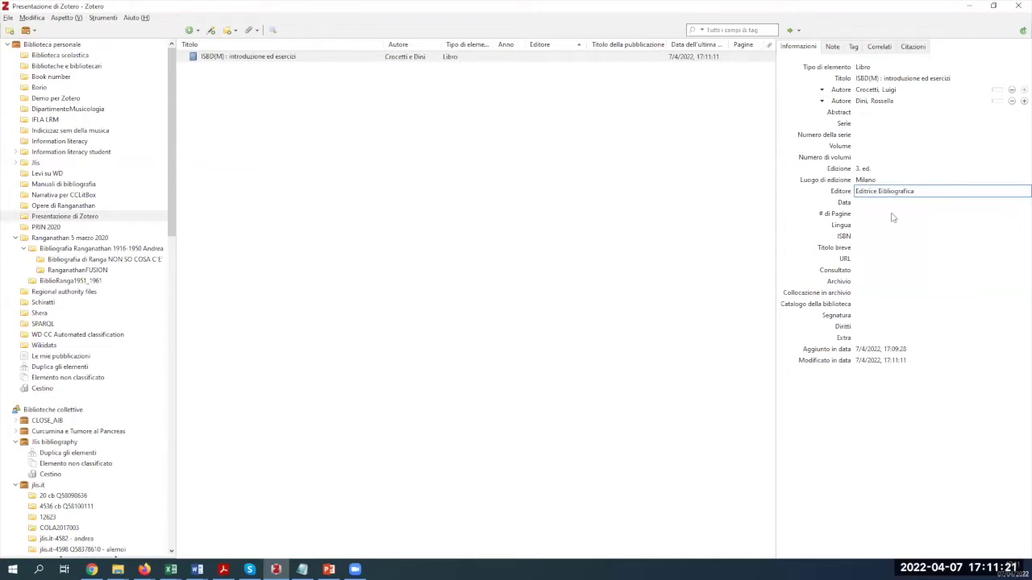
Set the book's Data to 1995
{"action": "left_click", "coordinate": [887, 203]}
{"action": "type", "text": "1995"}
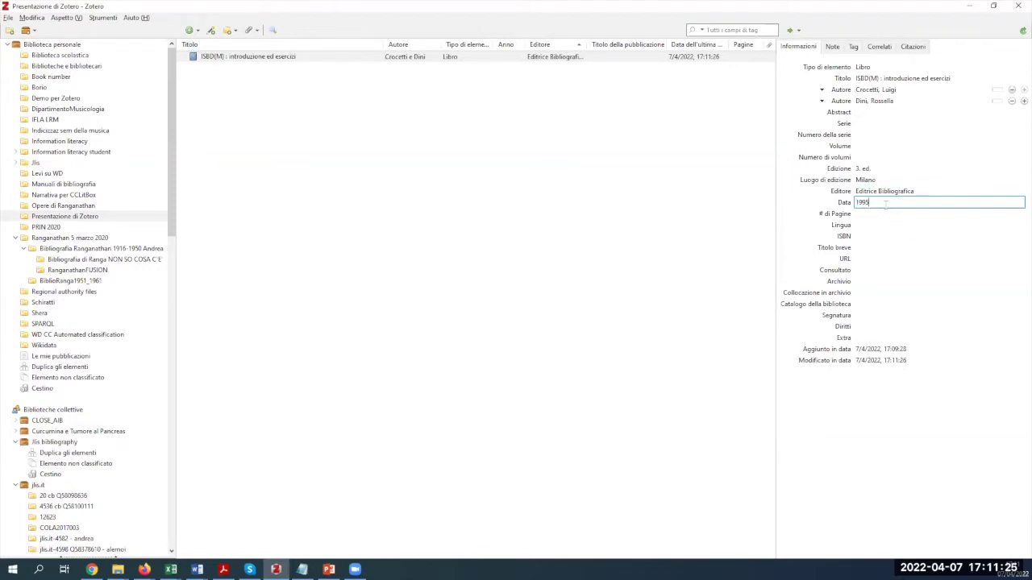
{"action": "left_click", "coordinate": [697, 240]}
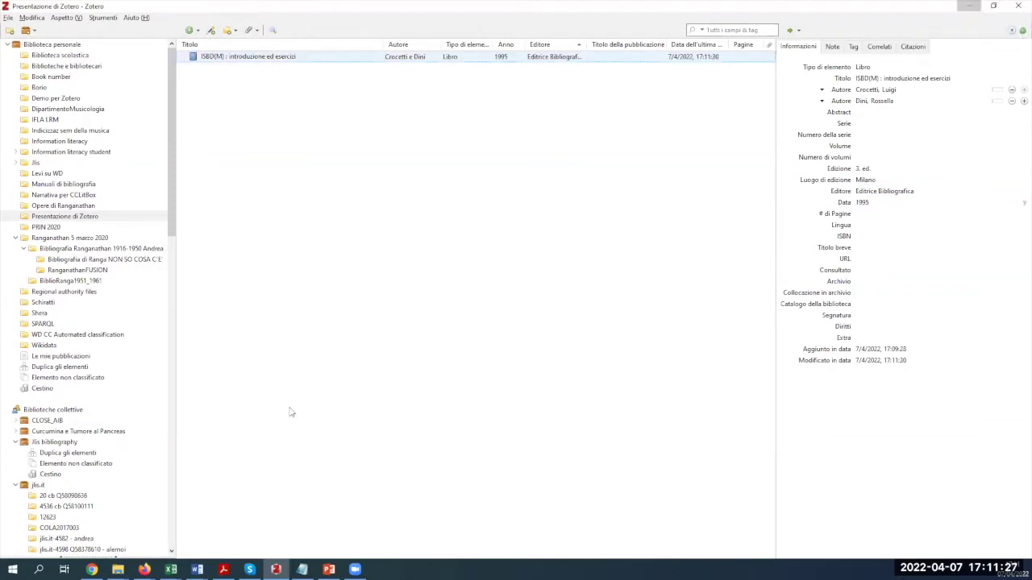
{"action": "key", "text": "alt+Tab"}
{"action": "left_click_drag", "start_coordinate": [230, 433], "coordinate": [296, 438]}
{"action": "key", "text": "ctrl+c"}
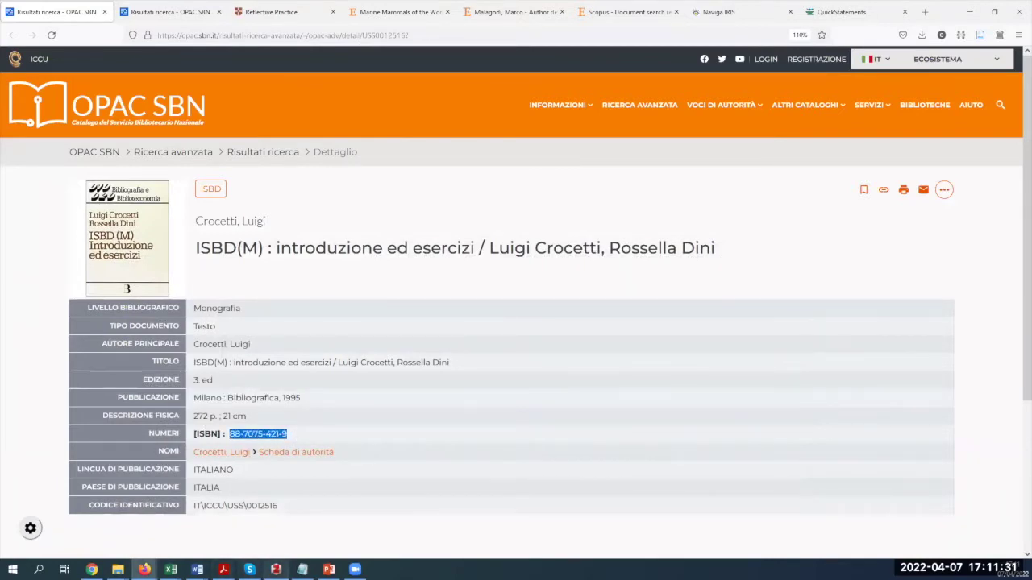
{"action": "left_click", "coordinate": [275, 569]}
{"action": "left_click", "coordinate": [863, 238]}
{"action": "key", "text": "ctrl+v"}
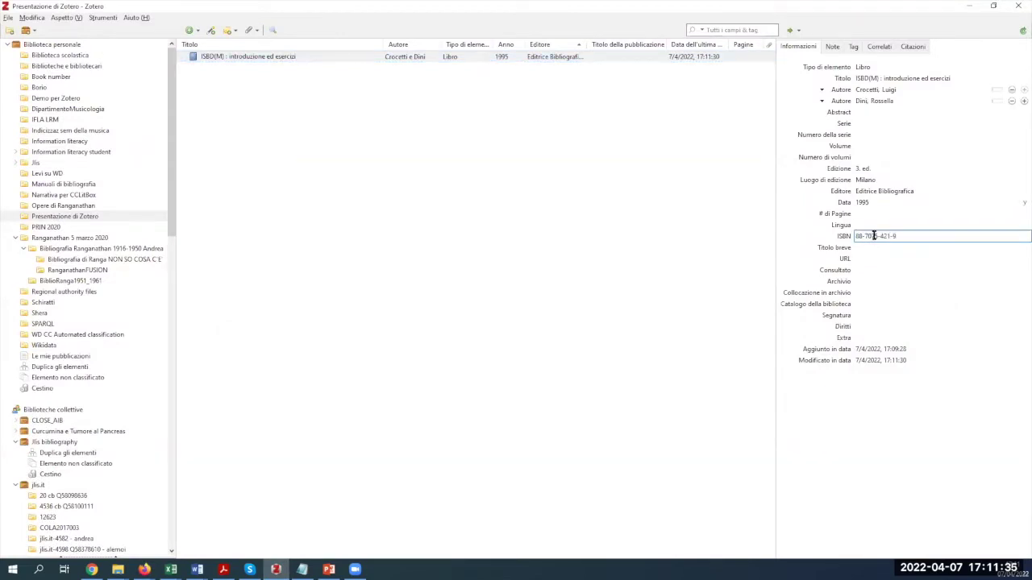
Check the page count in the OPAC SBN record and set the book's # di Pagine to 272 in Zotero
{"action": "left_click", "coordinate": [873, 216]}
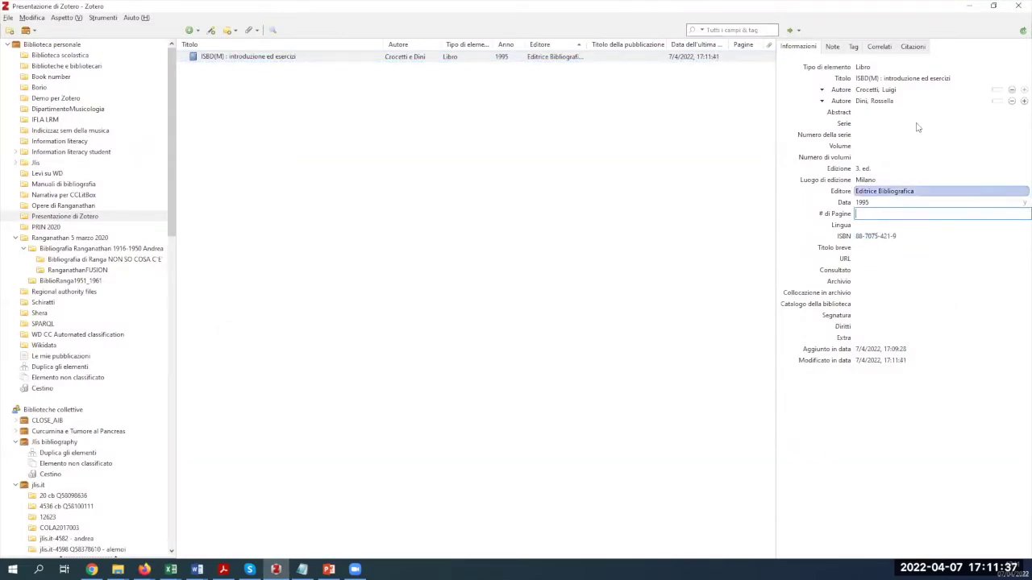
{"action": "left_click", "coordinate": [966, 10]}
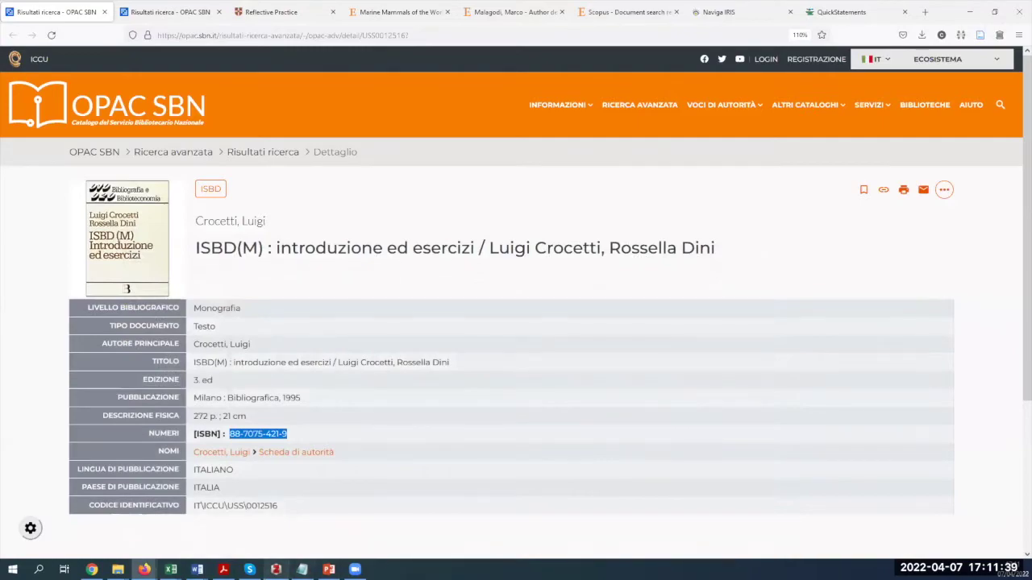
{"action": "key", "text": "alt+Tab"}
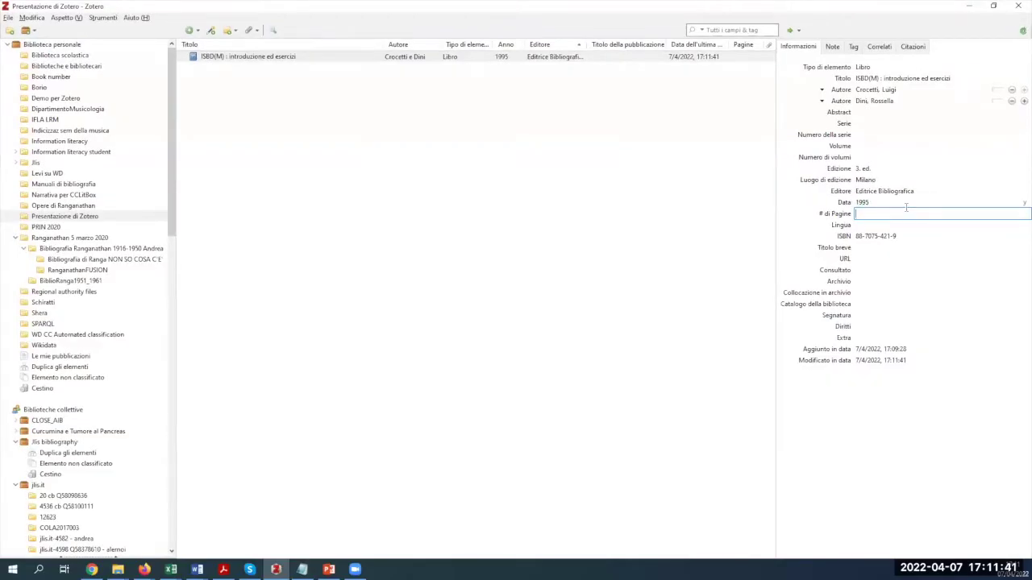
{"action": "type", "text": "272"}
{"action": "left_click", "coordinate": [650, 244]}
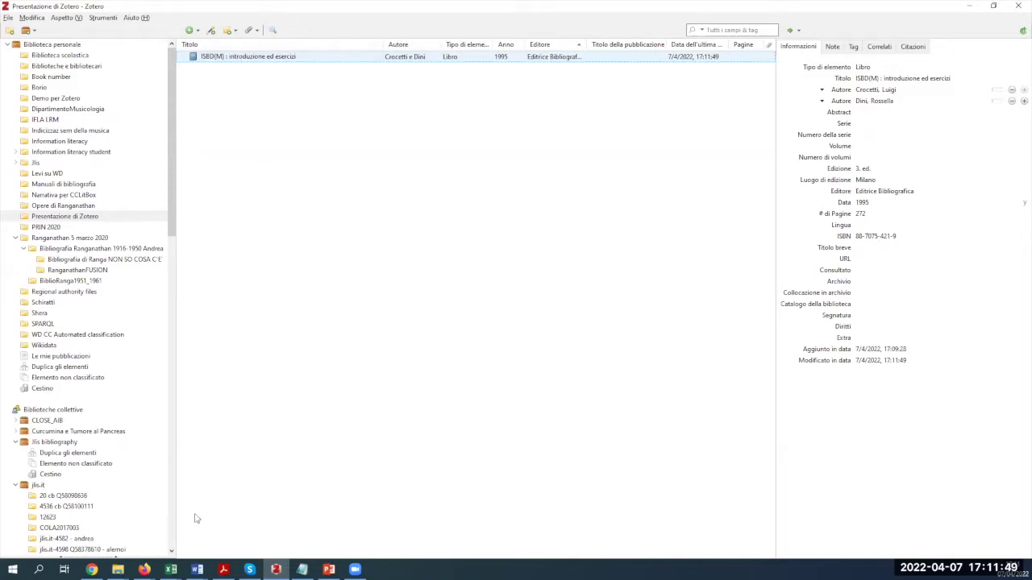
Switch to Firefox and examine the OPAC SBN record for Il catalogo come learning place: nuove competenze del bibliotecario, including its authors
{"action": "mouse_move", "coordinate": [145, 569]}
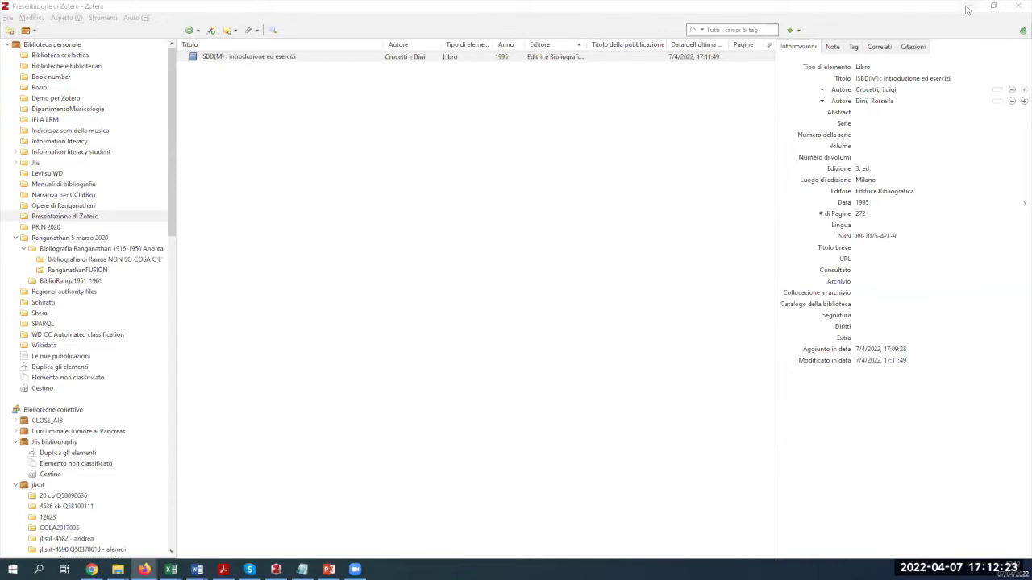
{"action": "left_click", "coordinate": [967, 10]}
{"action": "left_click", "coordinate": [169, 11]}
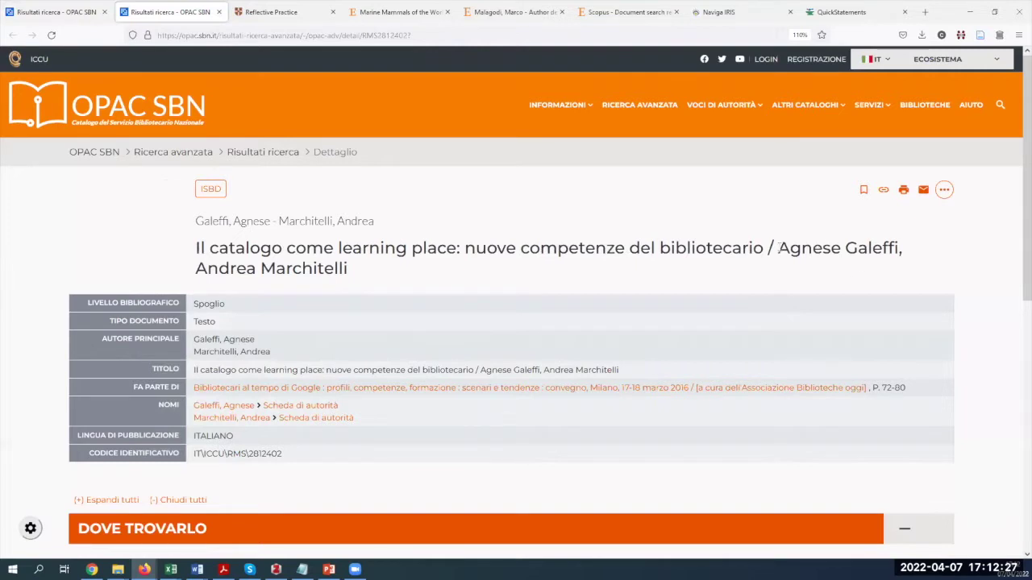
{"action": "left_click_drag", "start_coordinate": [780, 248], "coordinate": [881, 266]}
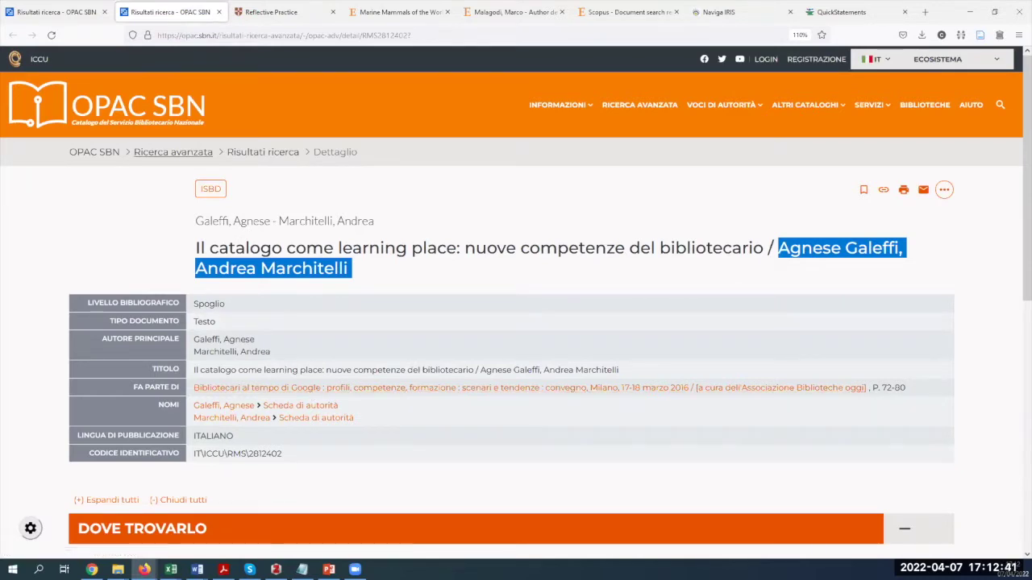
Return to Zotero and add a new item of type Sezione di un libro to the Presentazione di Zotero collection
{"action": "left_click", "coordinate": [275, 569]}
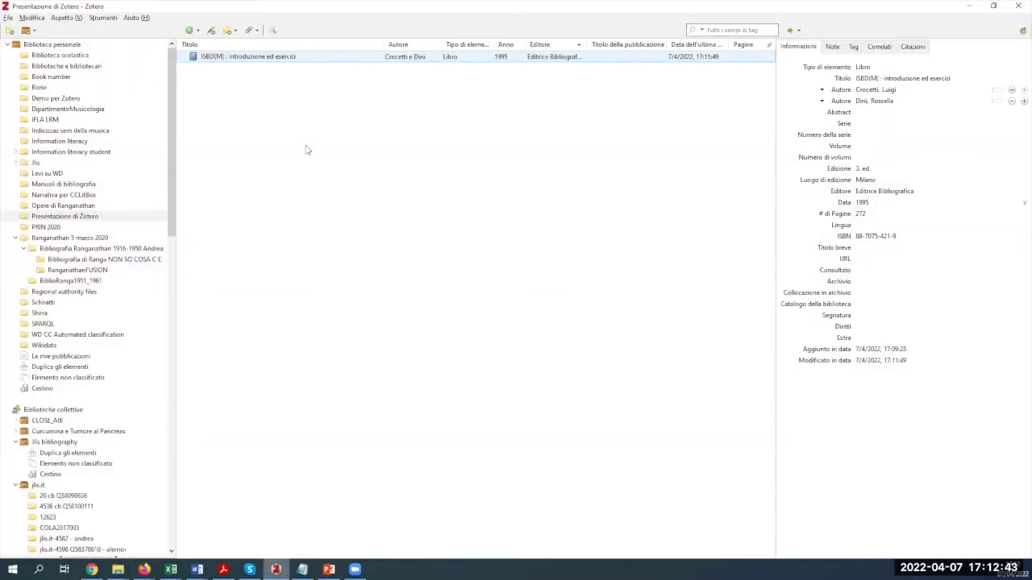
{"action": "left_click", "coordinate": [195, 30]}
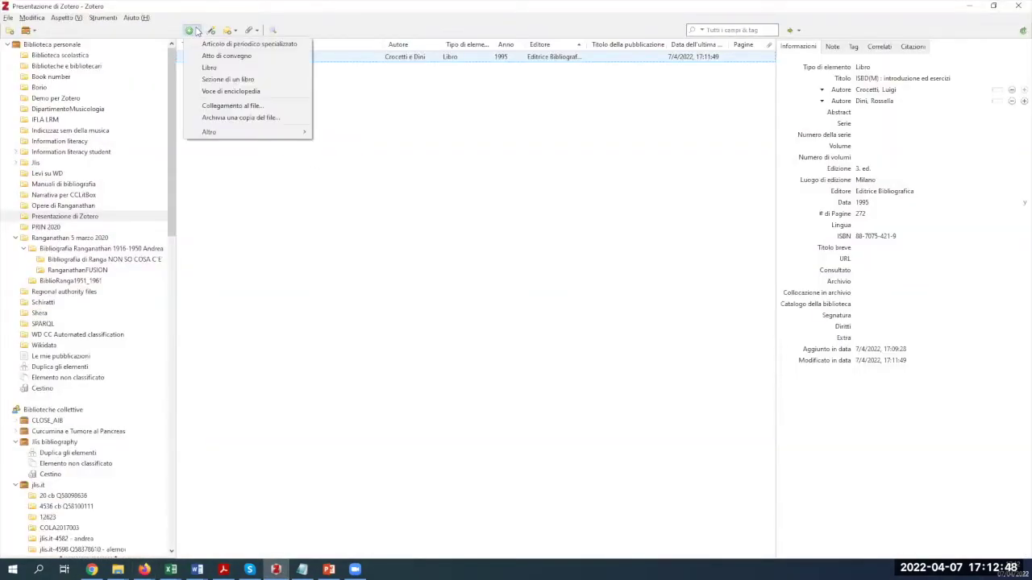
{"action": "left_click", "coordinate": [208, 81]}
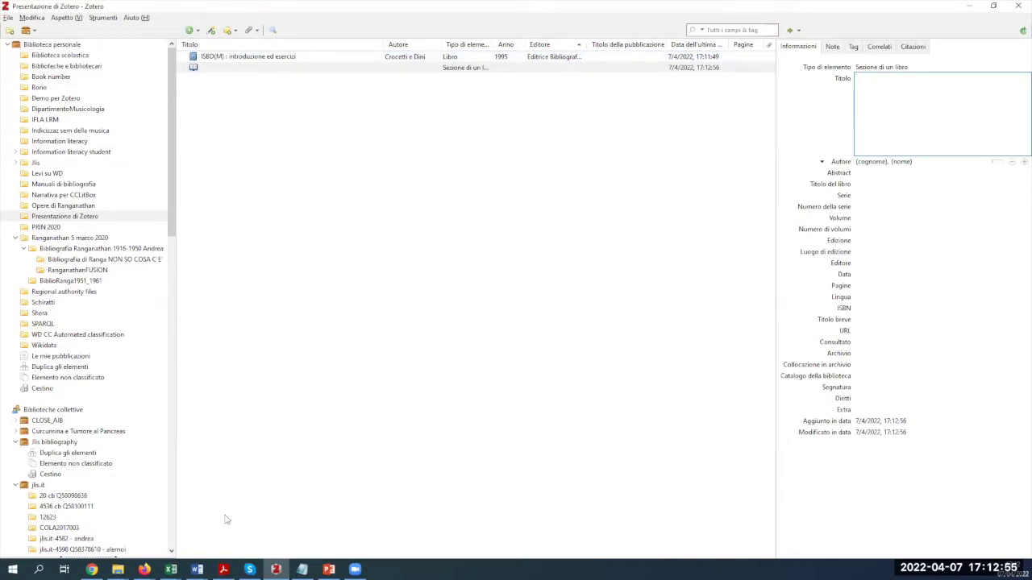
Copy the title Il catalogo come learning place: nuove competenze del bibliotecario from the OPAC SBN record in Firefox into the book section's Titolo field in Zotero
{"action": "left_click", "coordinate": [144, 570]}
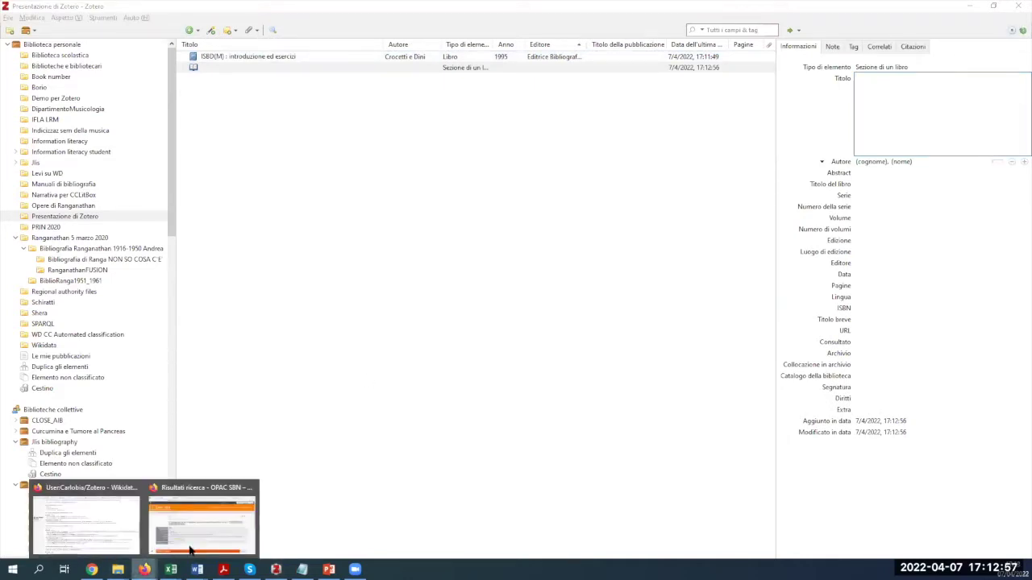
{"action": "left_click", "coordinate": [200, 524]}
{"action": "left_click", "coordinate": [200, 249]}
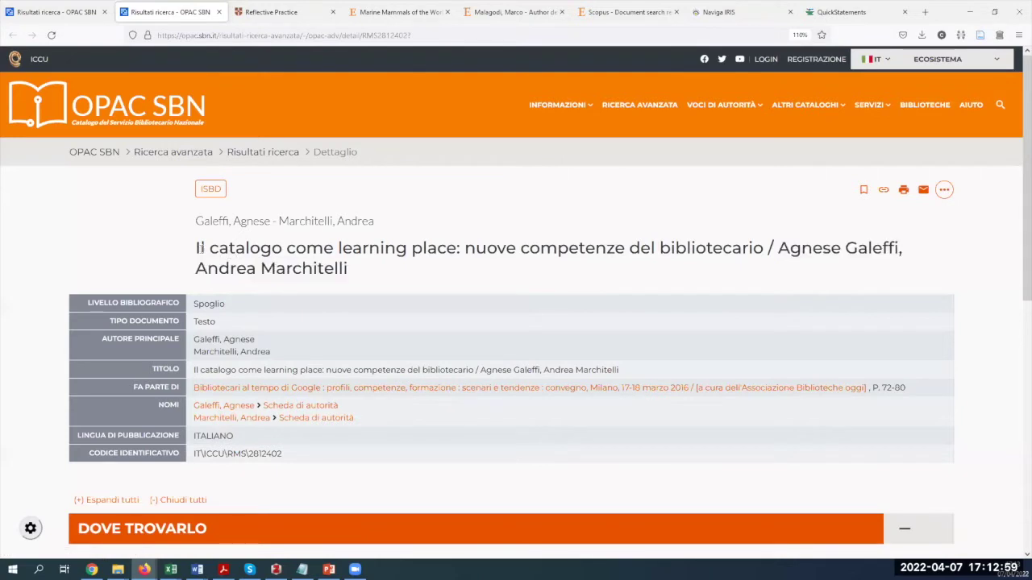
{"action": "left_click_drag", "start_coordinate": [196, 249], "coordinate": [762, 250]}
{"action": "key", "text": "ctrl+c"}
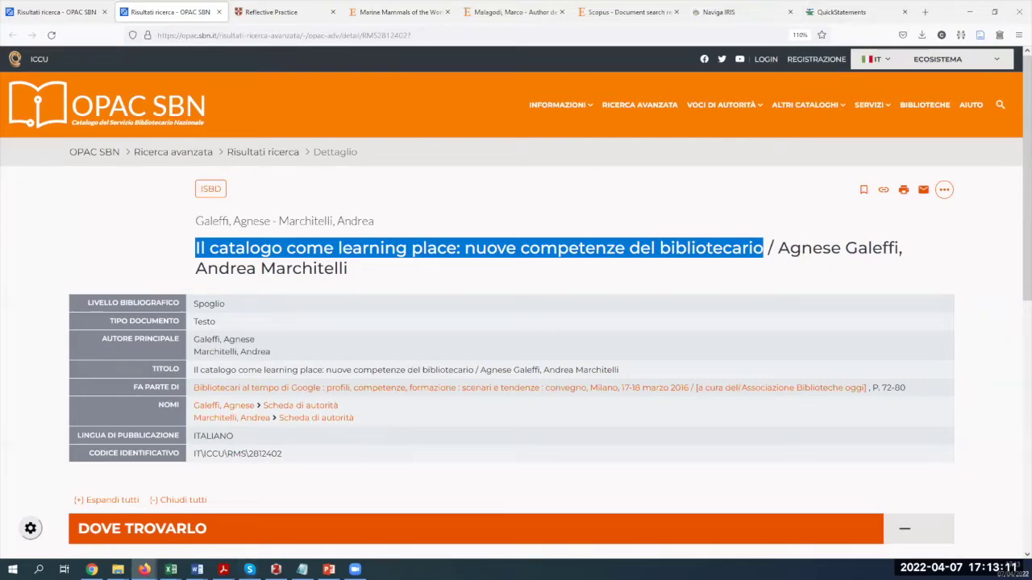
{"action": "left_click", "coordinate": [275, 569]}
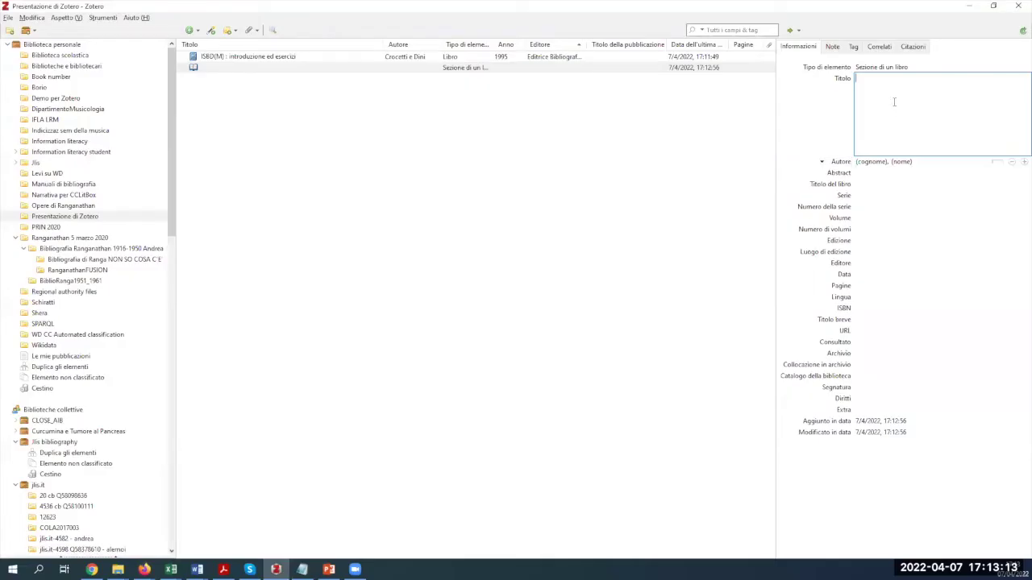
{"action": "key", "text": "ctrl+v"}
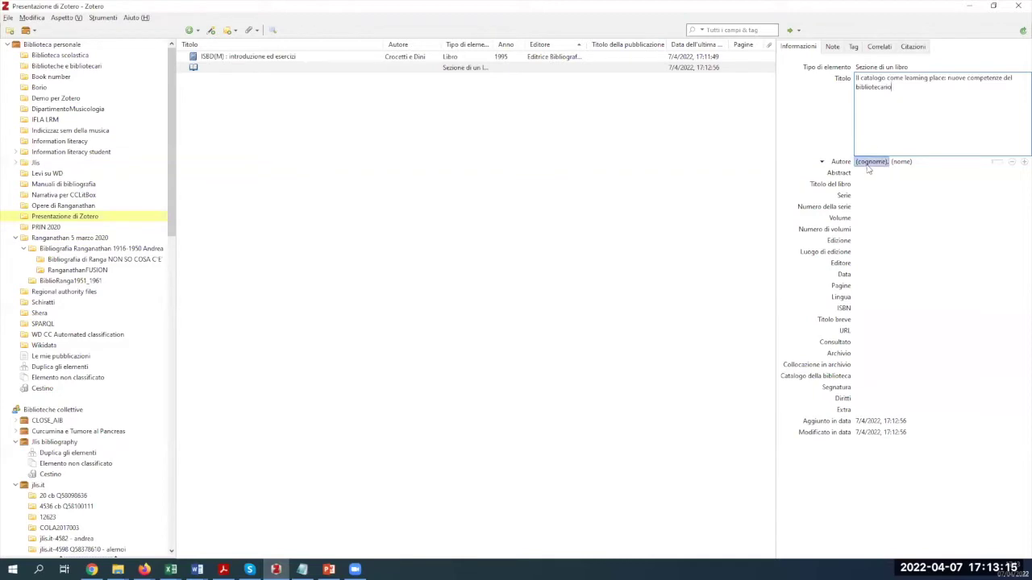
Enter the book section's two authors from the OPAC SBN record, choosing each surname and first name from the suggested entries
{"action": "left_click", "coordinate": [873, 162]}
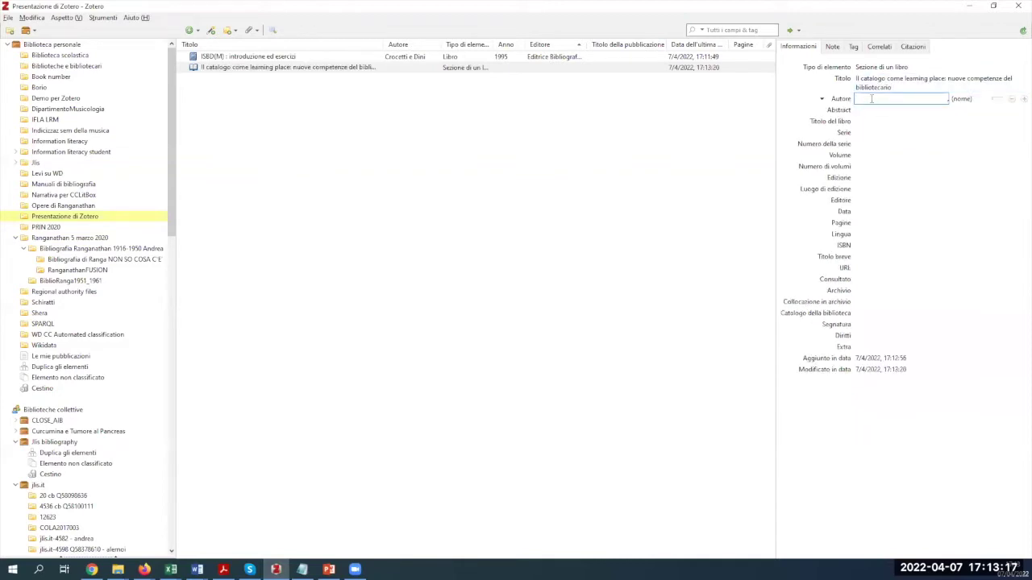
{"action": "type", "text": "Galeffi"}
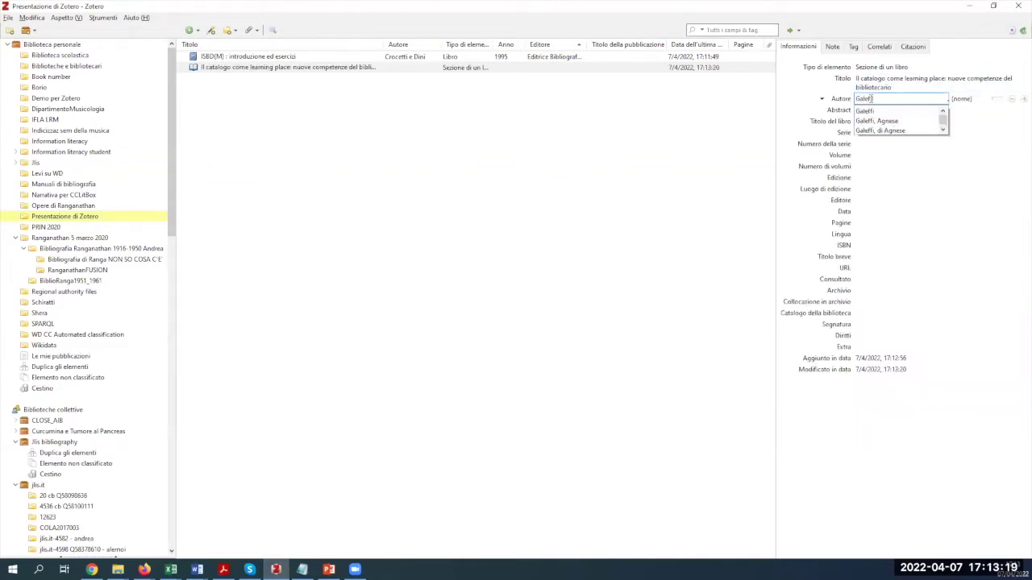
{"action": "left_click", "coordinate": [872, 120]}
{"action": "left_click", "coordinate": [1023, 98]}
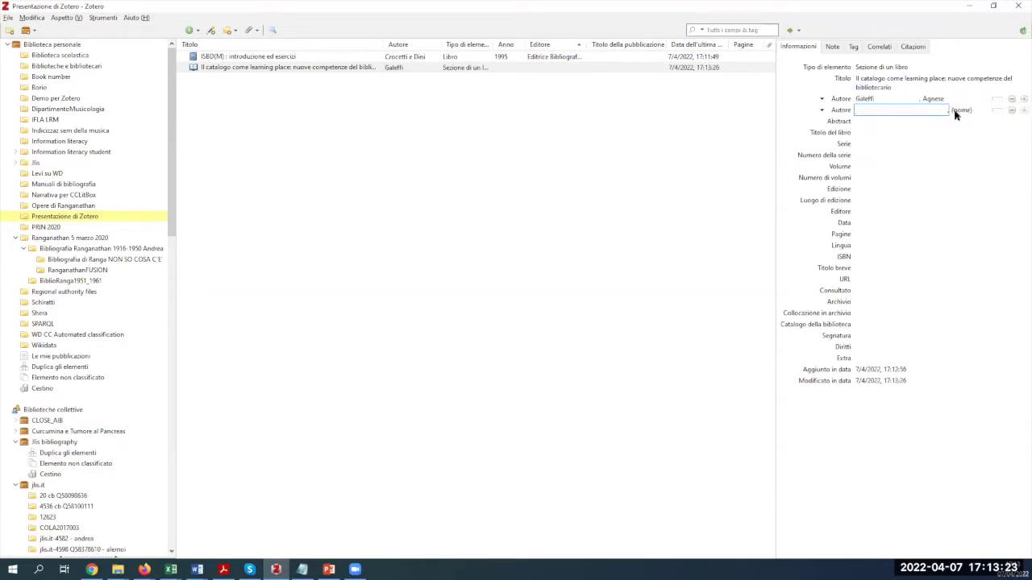
{"action": "type", "text": "Marchi"}
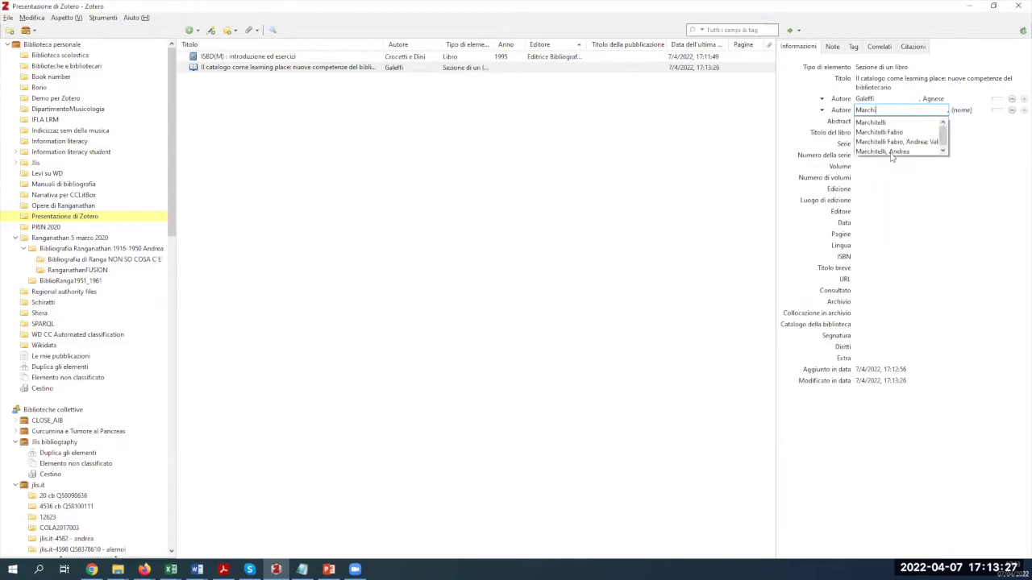
{"action": "left_click", "coordinate": [886, 152]}
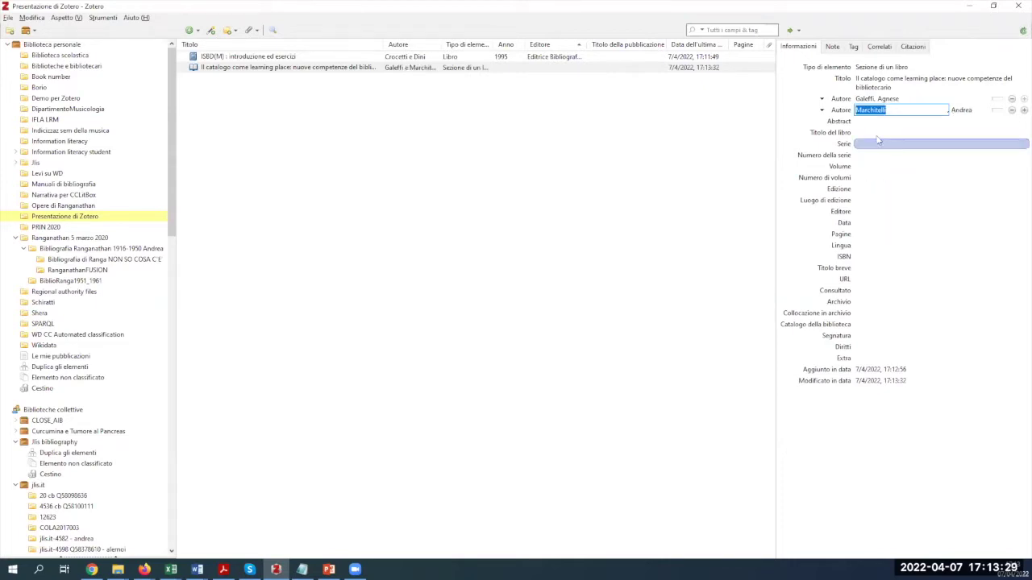
Copy the host book's title, from Bibliotecari al tempo di Google through 17-18 marzo 2016, from its OPAC SBN record in Firefox into Zotero's Titolo del libro
{"action": "left_click", "coordinate": [871, 132]}
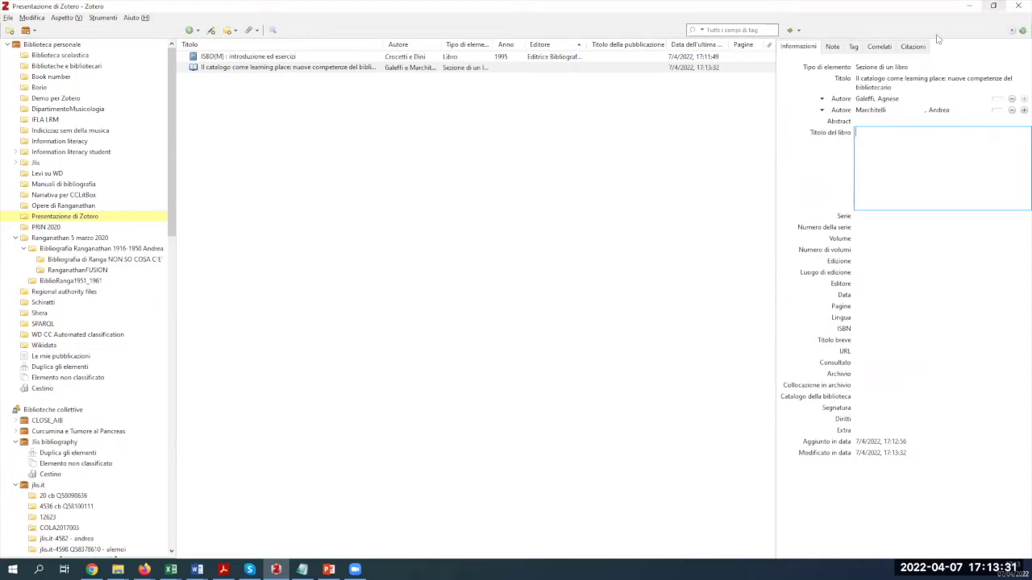
{"action": "left_click", "coordinate": [911, 81]}
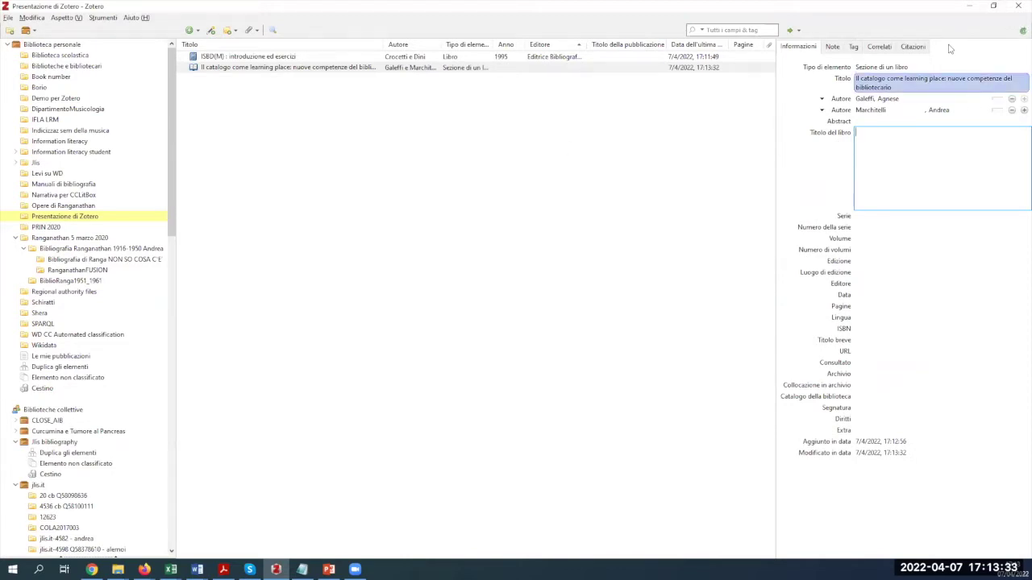
{"action": "left_click", "coordinate": [969, 5]}
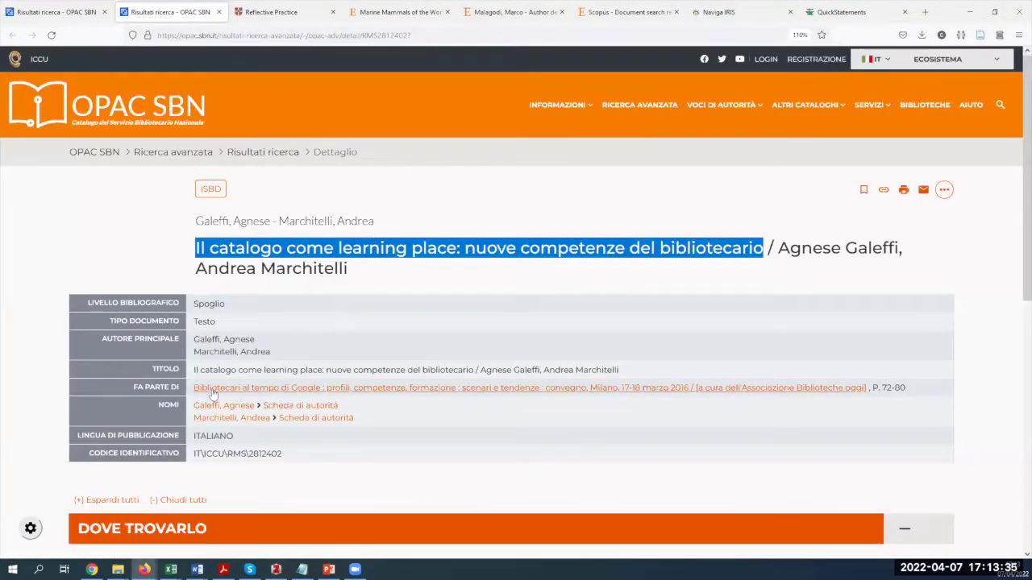
{"action": "left_click", "coordinate": [361, 395]}
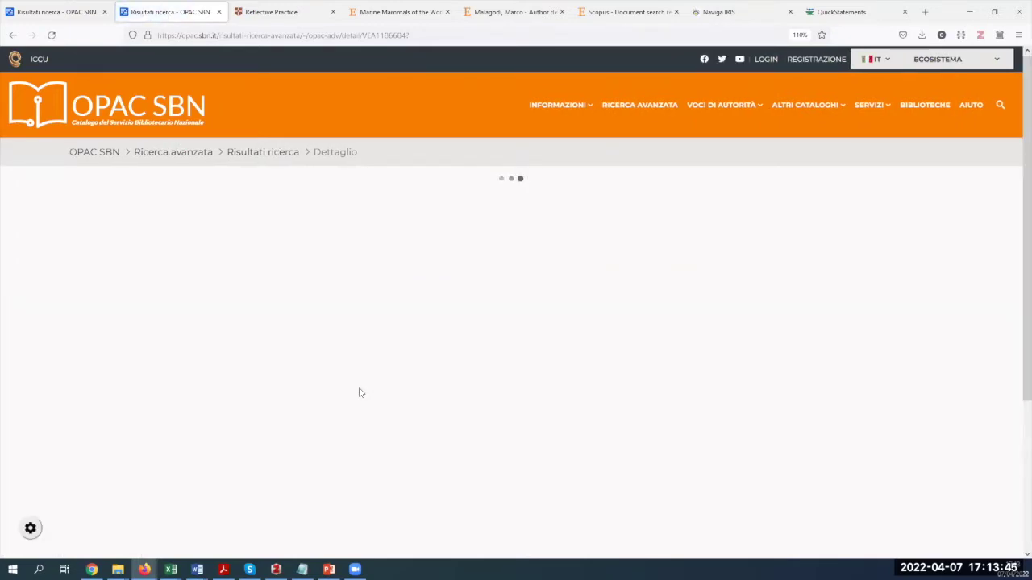
{"action": "scroll", "coordinate": [361, 392], "scroll_direction": "down", "scroll_amount": 1}
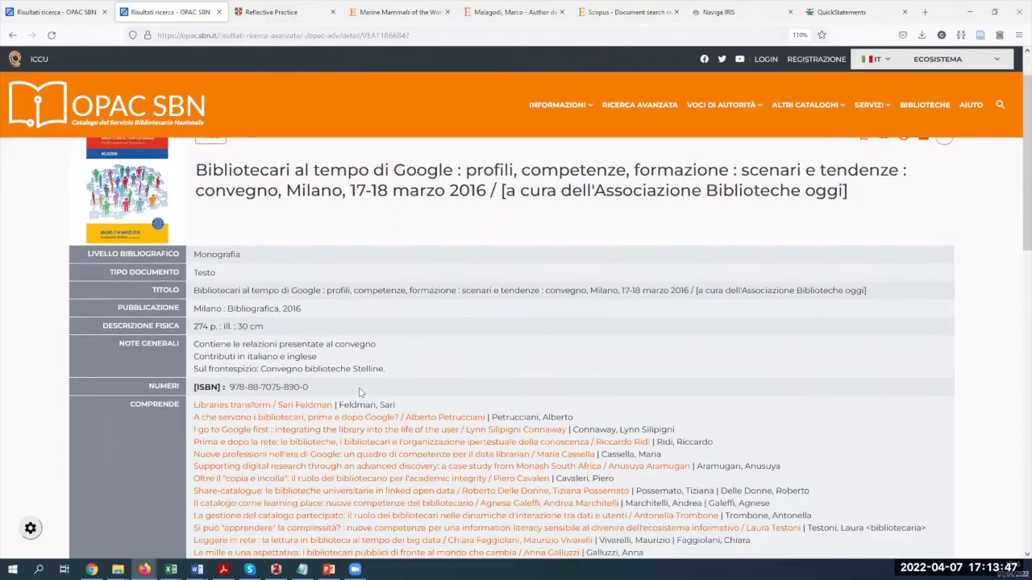
{"action": "left_click_drag", "start_coordinate": [195, 290], "coordinate": [693, 288]}
{"action": "key", "text": "ctrl+c"}
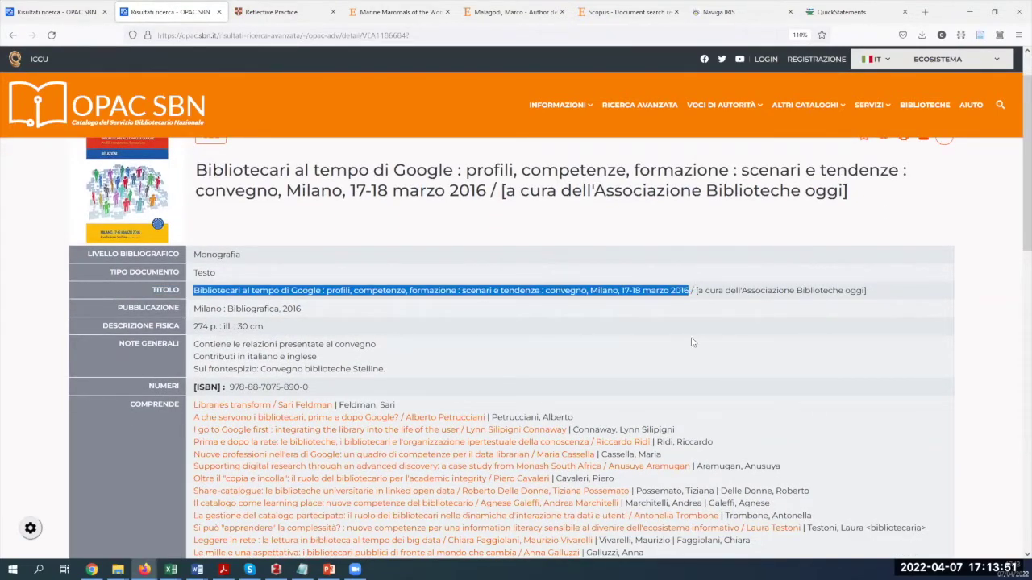
{"action": "key", "text": "ctrl+plus"}
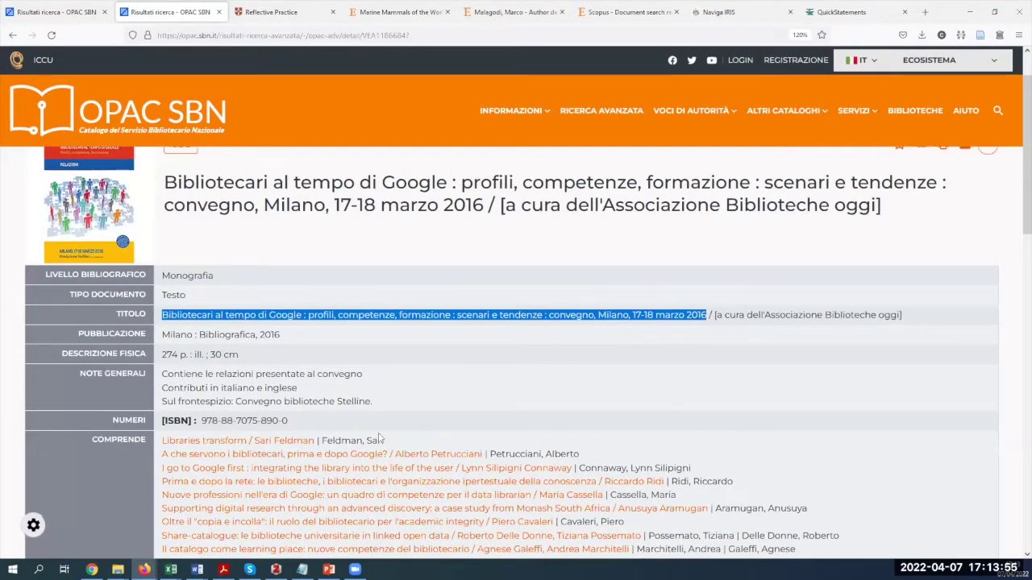
{"action": "left_click", "coordinate": [276, 569]}
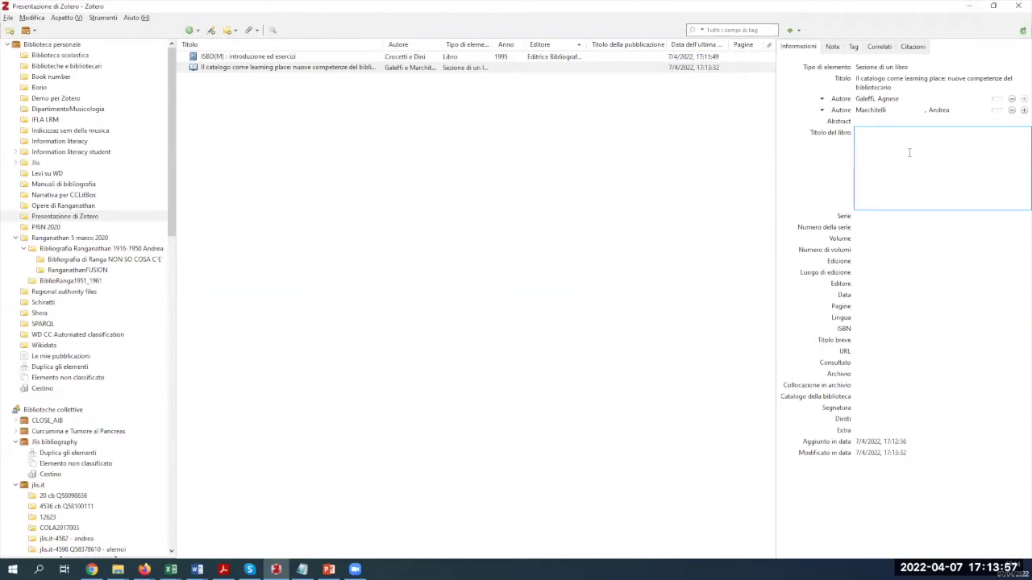
{"action": "key", "text": "ctrl+v"}
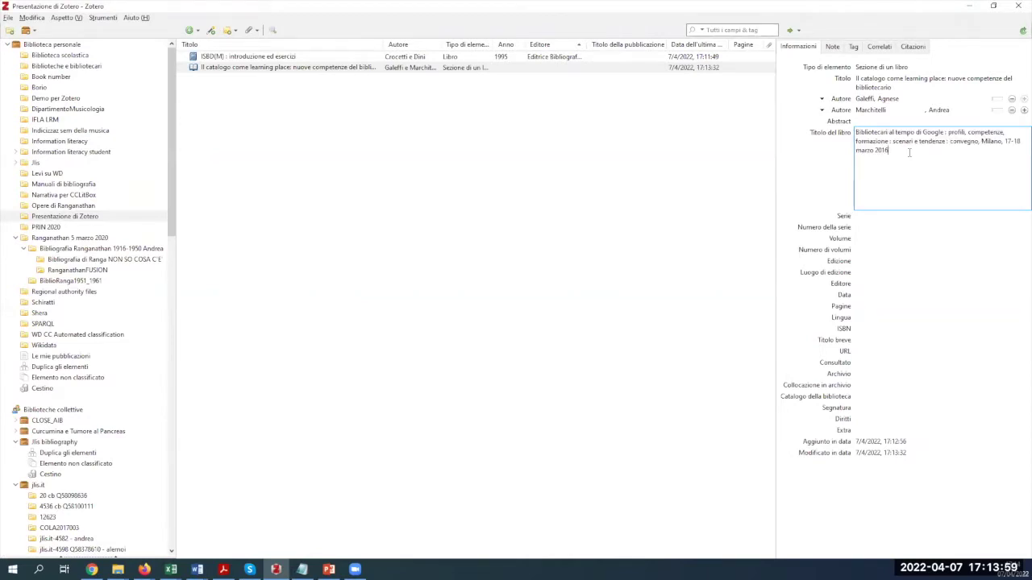
Check the publication details in the host book's OPAC SBN record and set Luogo di edizione to Milano and Editore to Editrice Bibliografica in Zotero
{"action": "left_click", "coordinate": [969, 6]}
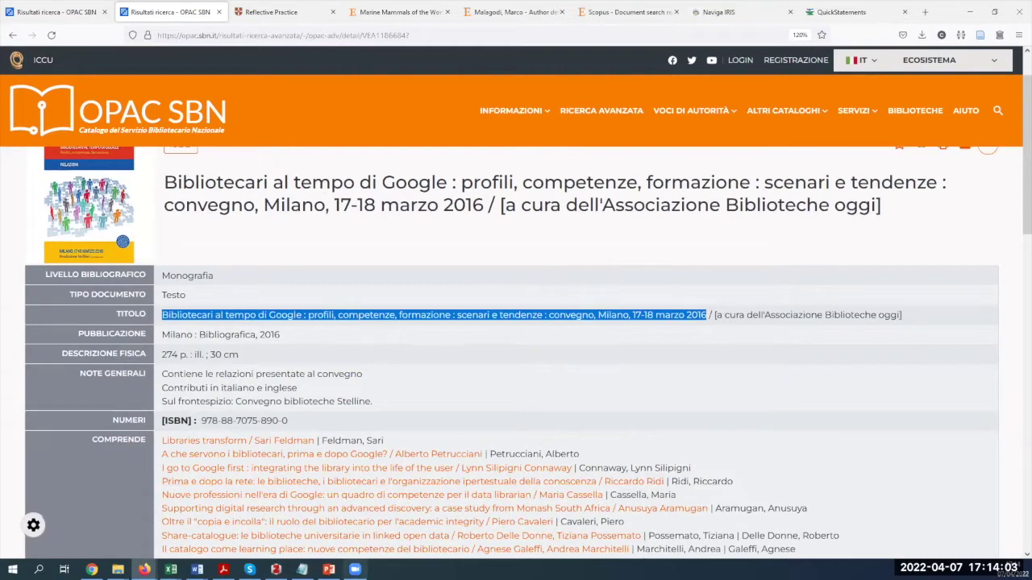
{"action": "left_click", "coordinate": [276, 570]}
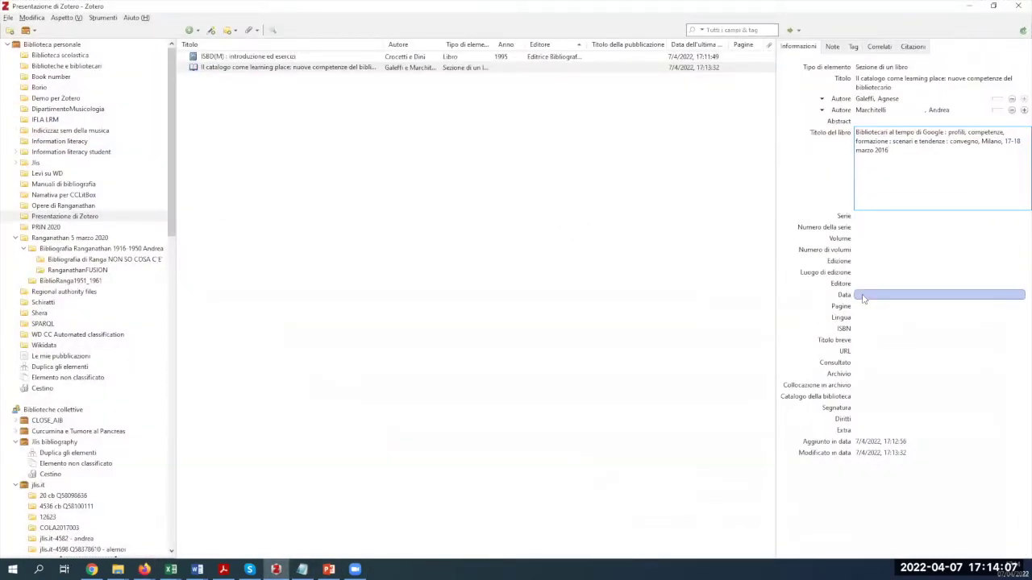
{"action": "left_click", "coordinate": [865, 274]}
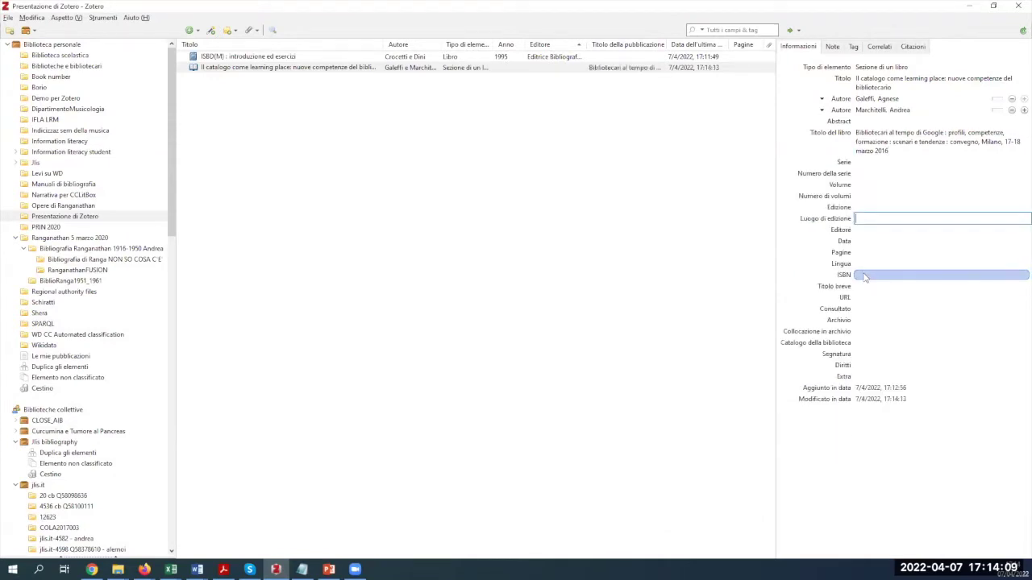
{"action": "type", "text": "Mil"}
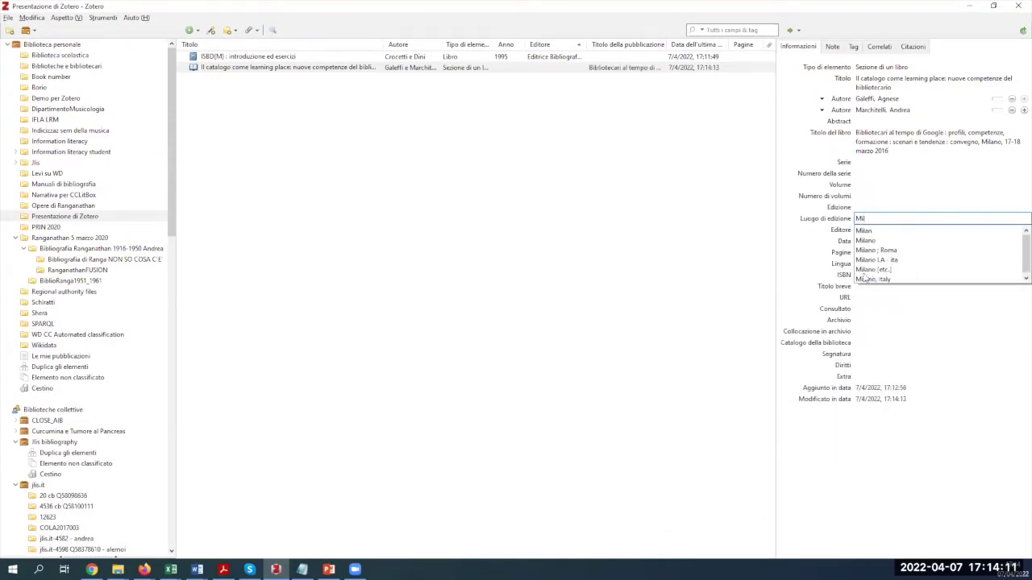
{"action": "left_click", "coordinate": [865, 240]}
{"action": "left_click", "coordinate": [865, 230]}
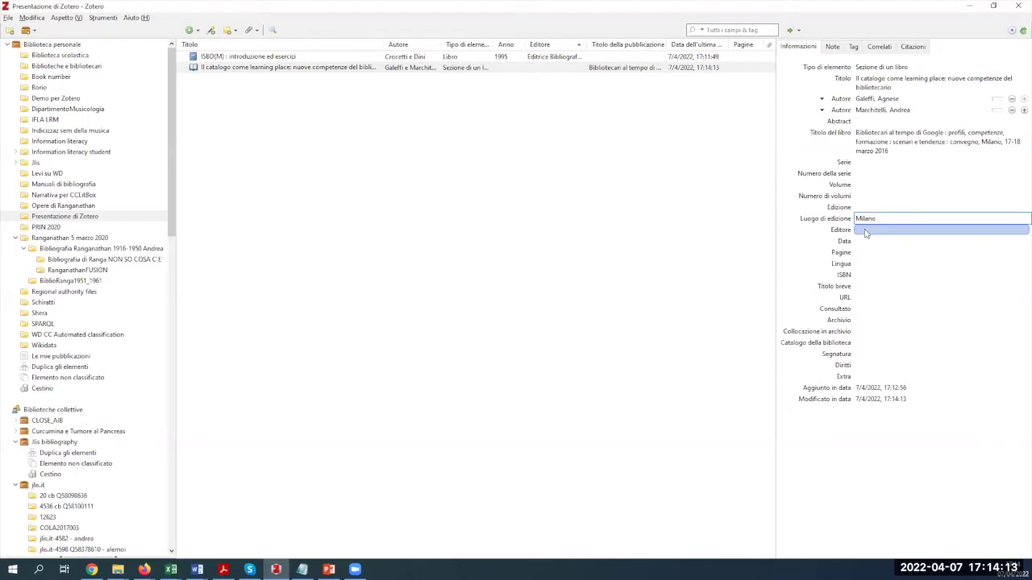
{"action": "type", "text": "Editri"}
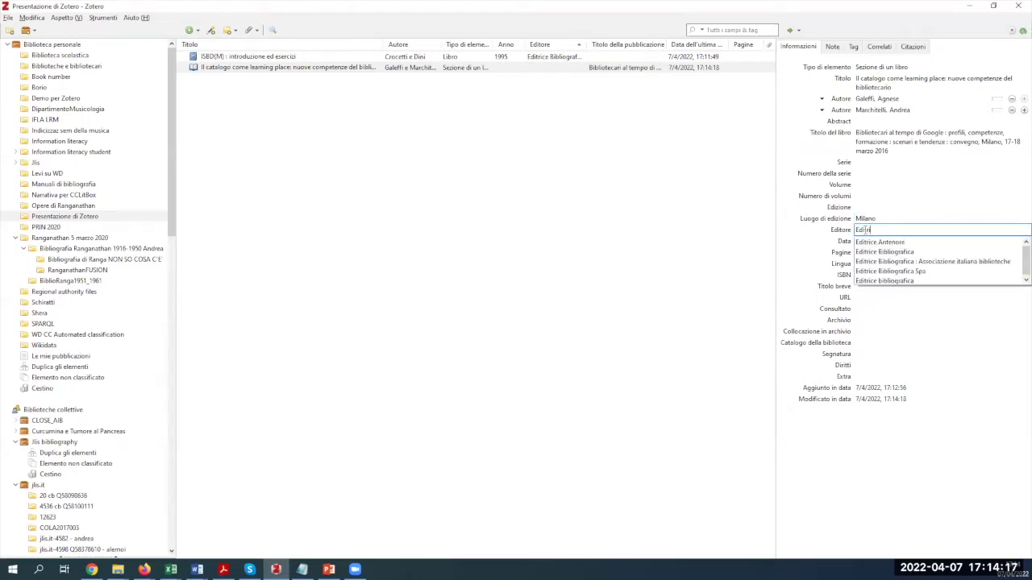
{"action": "left_click", "coordinate": [877, 252]}
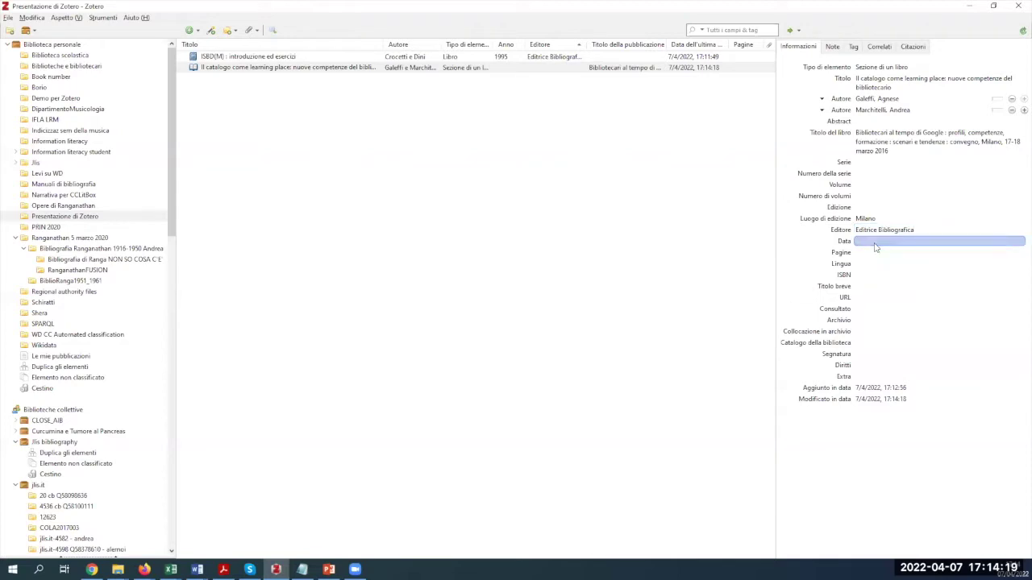
Go back to the section's OPAC SBN record in Firefox, and in Zotero set Data to 2016 and Pagine to 72-80
{"action": "left_click", "coordinate": [967, 5]}
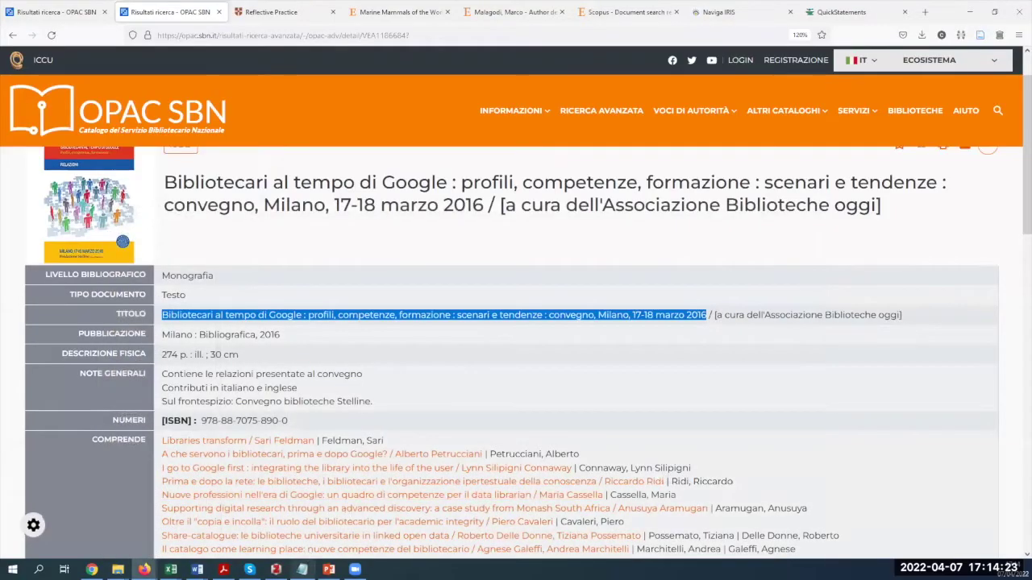
{"action": "left_click", "coordinate": [10, 40]}
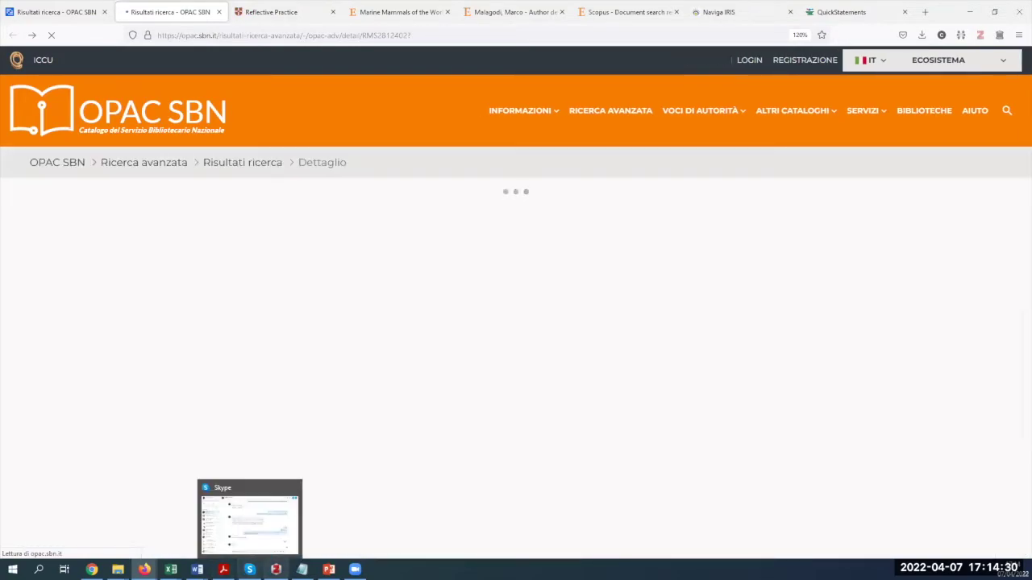
{"action": "left_click", "coordinate": [246, 516]}
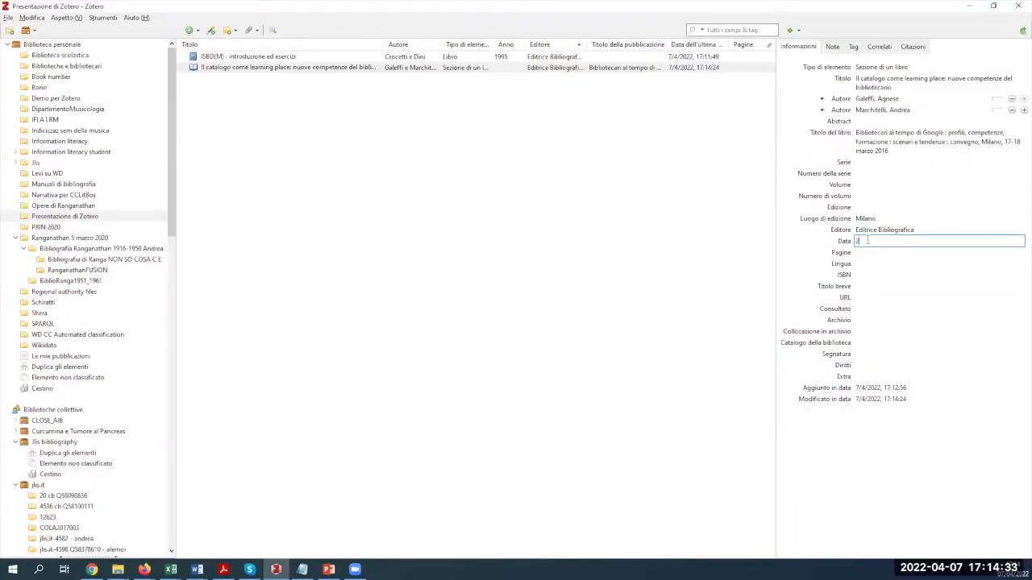
{"action": "type", "text": "2016"}
{"action": "left_click", "coordinate": [904, 254]}
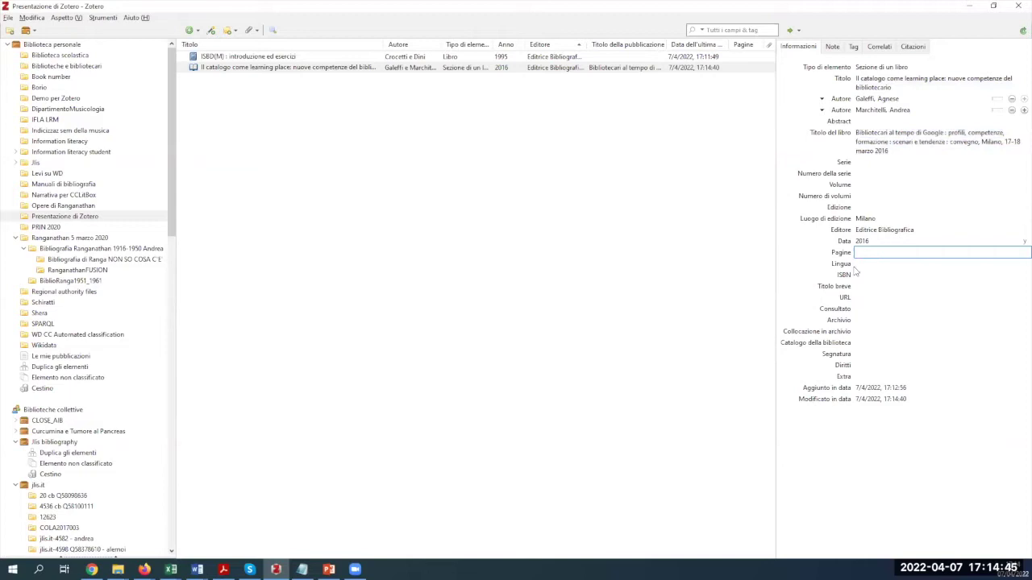
{"action": "type", "text": "2-80"}
Switch to Firefox to examine the page range in the section's OPAC SBN record and compare it with the Pagine field in Zotero
{"action": "left_click", "coordinate": [968, 8]}
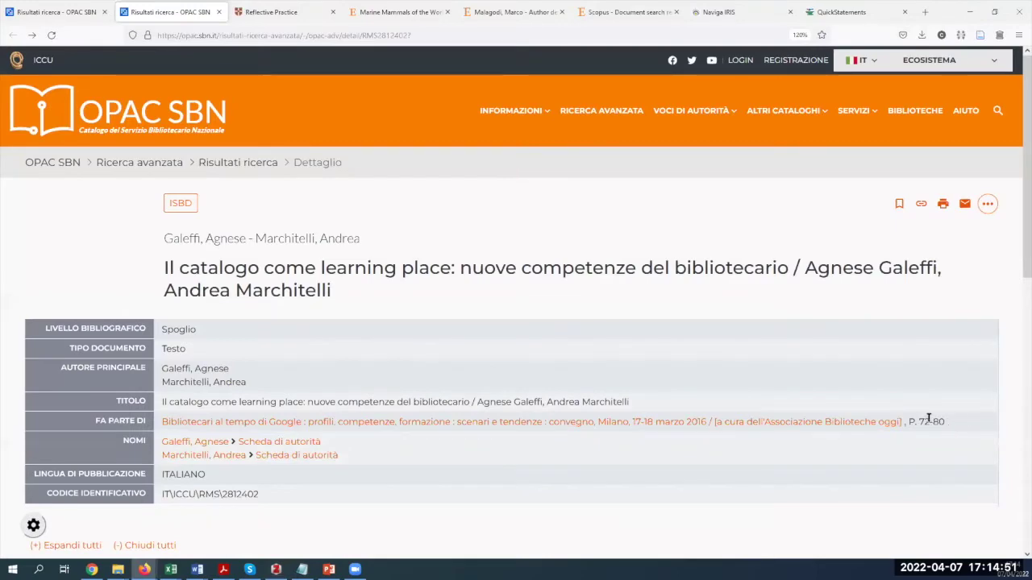
{"action": "key", "text": "ctrl+plus"}
{"action": "key", "text": "ctrl+plus"}
{"action": "scroll", "coordinate": [790, 371], "scroll_direction": "down", "scroll_amount": 3}
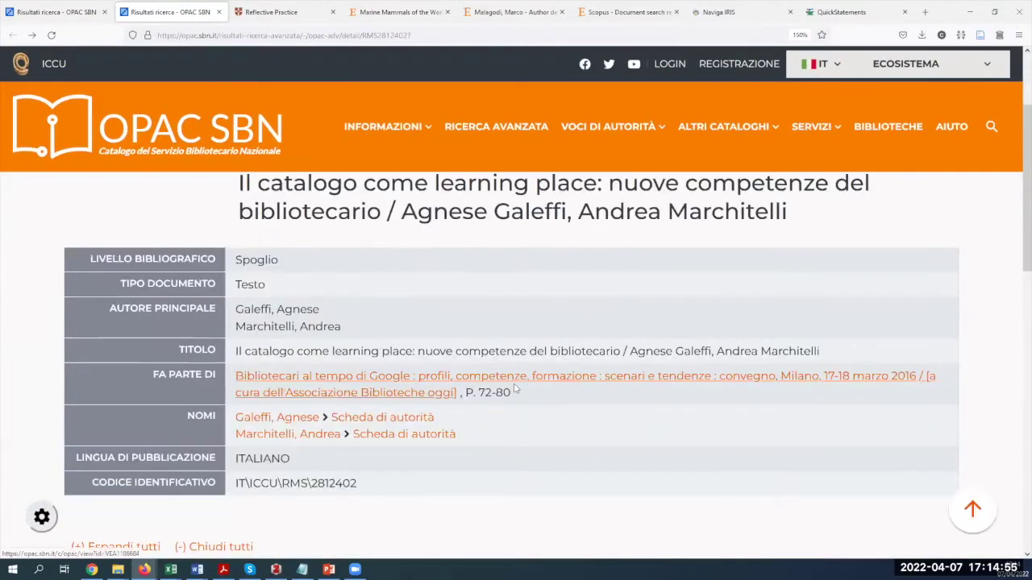
{"action": "left_click_drag", "start_coordinate": [480, 393], "coordinate": [511, 394]}
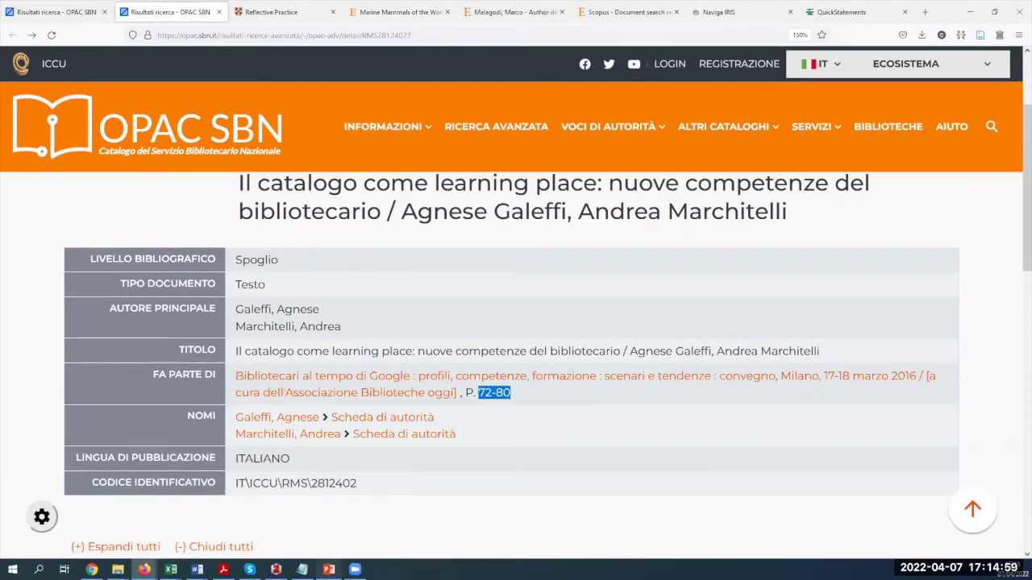
{"action": "left_click", "coordinate": [276, 570]}
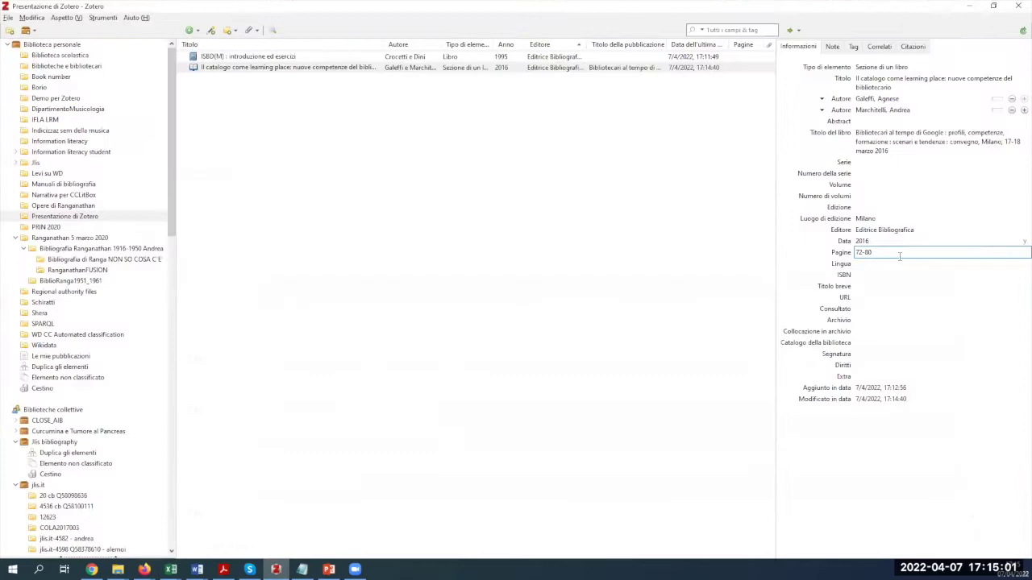
{"action": "left_click", "coordinate": [887, 253]}
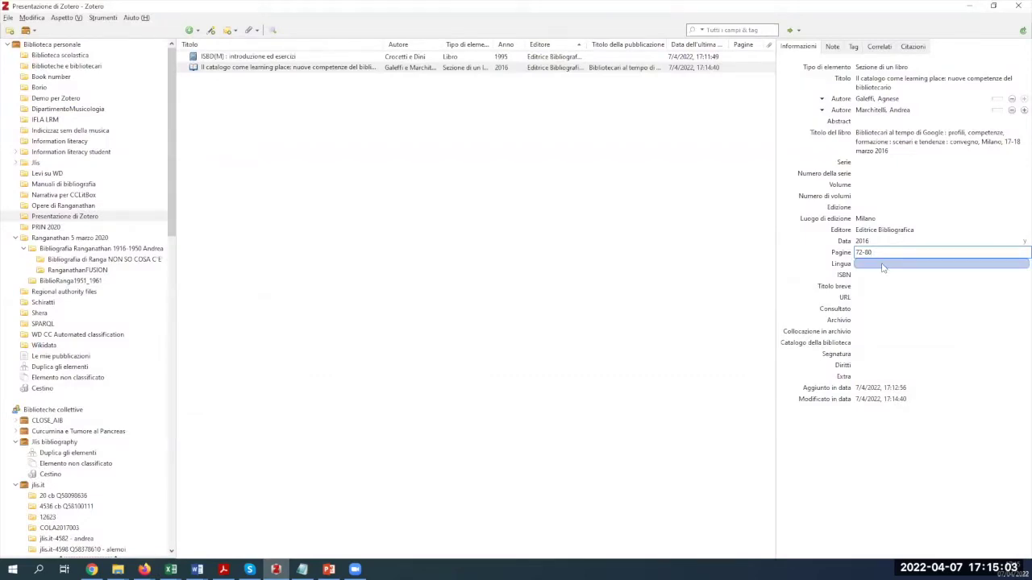
Set the book section's Lingua to ita in Zotero and move on to its ISBN field
{"action": "left_click", "coordinate": [883, 264]}
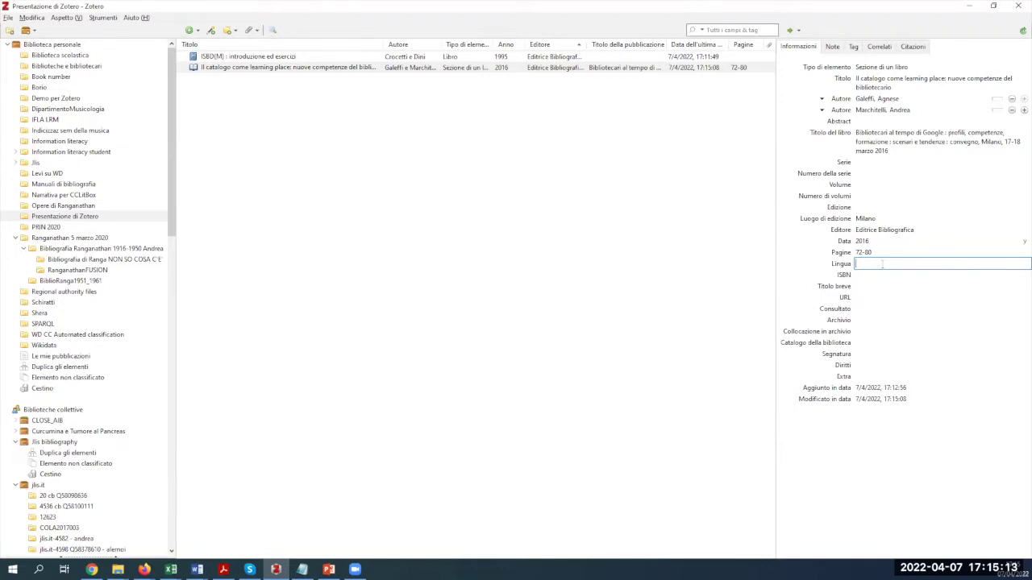
{"action": "type", "text": "ita"}
{"action": "left_click", "coordinate": [884, 276]}
{"action": "left_click", "coordinate": [884, 275]}
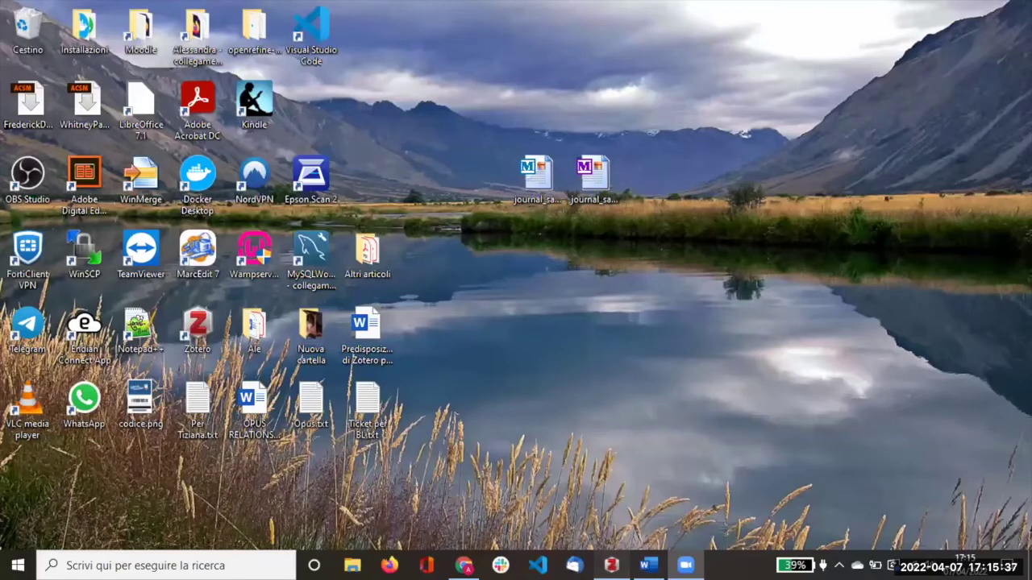
In the empty Presentazione di Zotero collection, add a new item of type Articolo di periodico specializzato
{"action": "key", "text": "alt+Tab"}
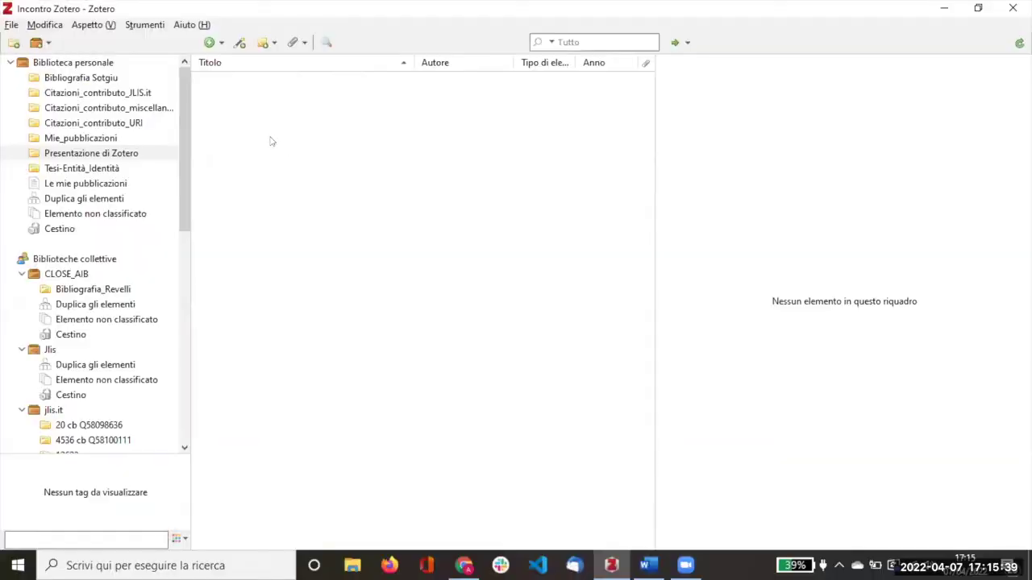
{"action": "left_click", "coordinate": [221, 44]}
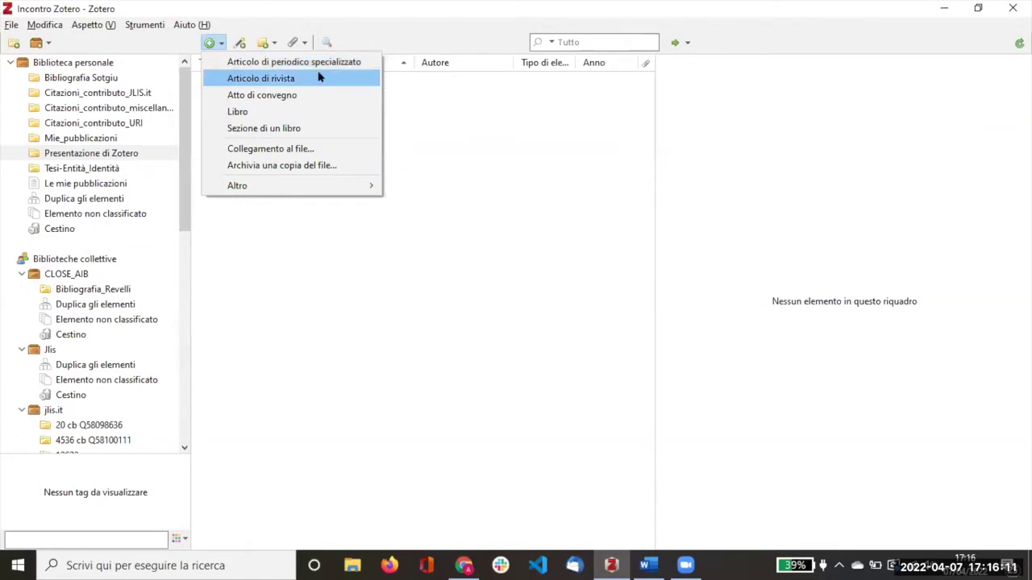
{"action": "mouse_move", "coordinate": [250, 186]}
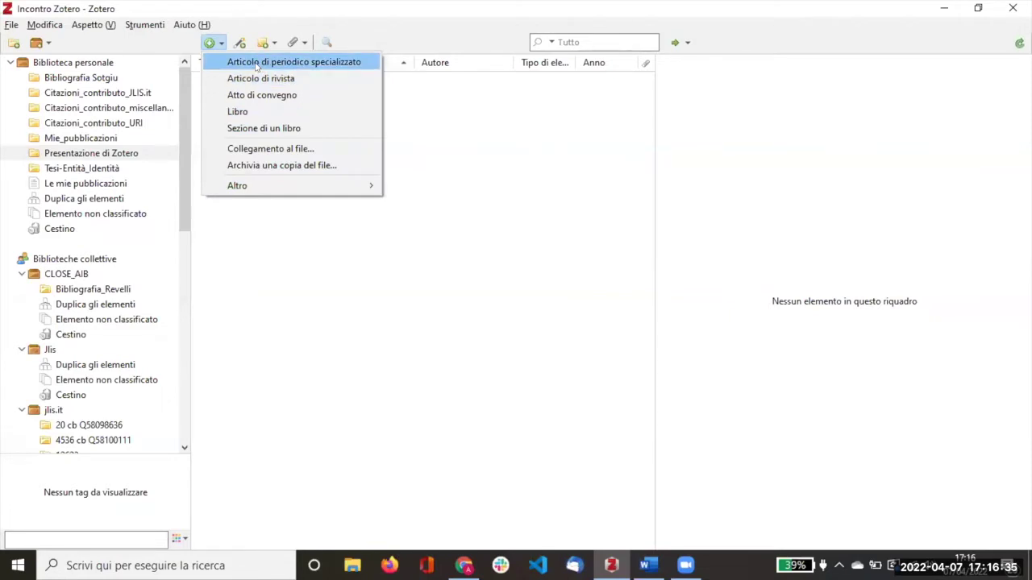
{"action": "left_click", "coordinate": [338, 65]}
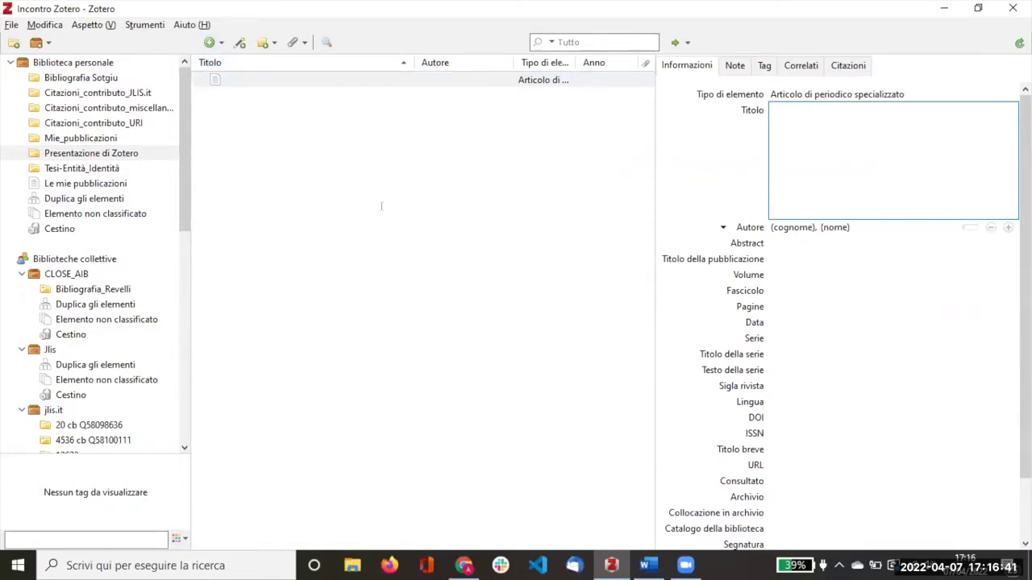
Copy the article title Il notaio medievale italiano from the first reference in Word into Zotero's Titolo
{"action": "key", "text": "alt+Tab"}
{"action": "left_click_drag", "start_coordinate": [384, 211], "coordinate": [506, 211]}
{"action": "key", "text": "ctrl+c"}
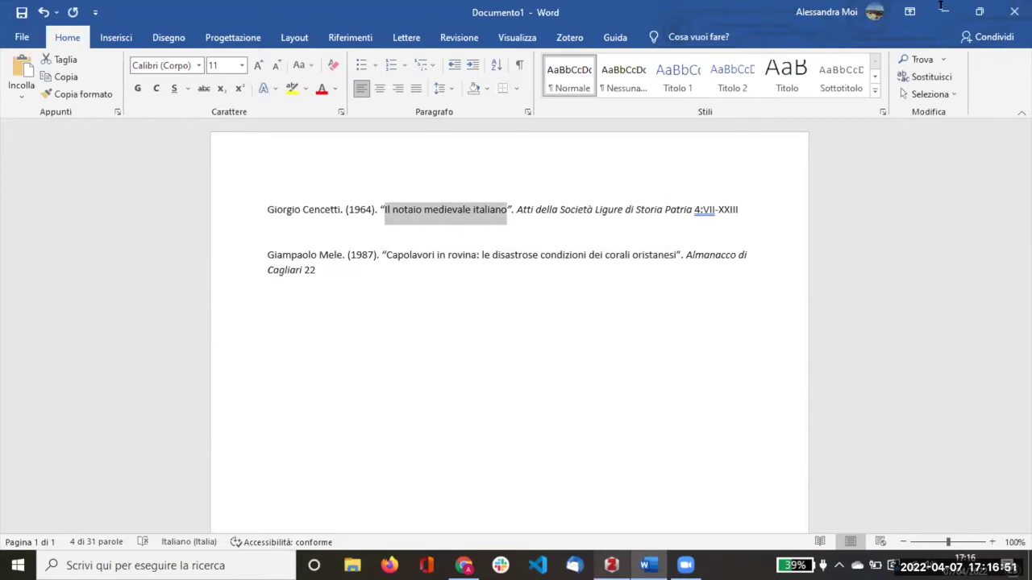
{"action": "key", "text": "alt+Tab"}
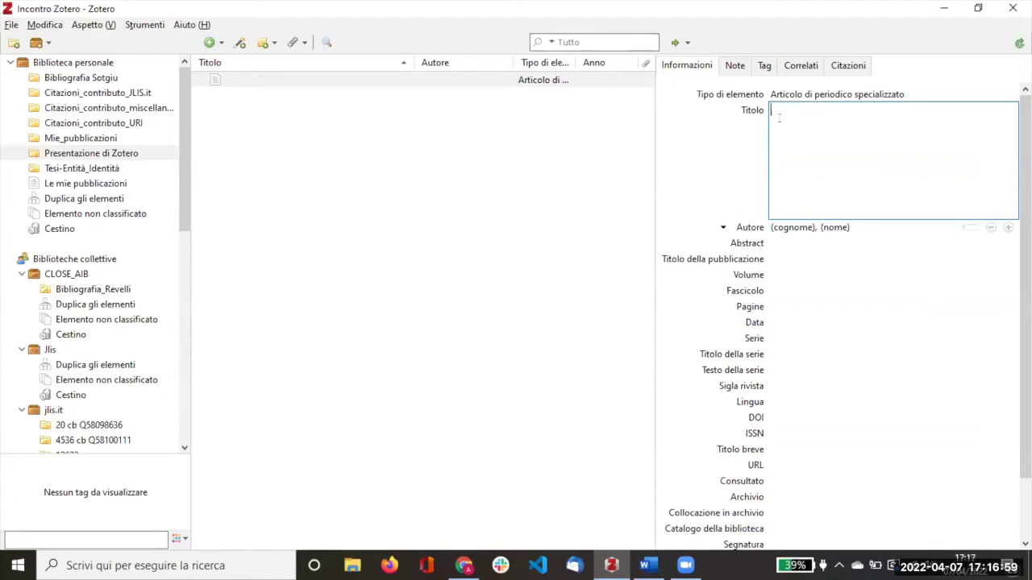
{"action": "key", "text": "ctrl+v"}
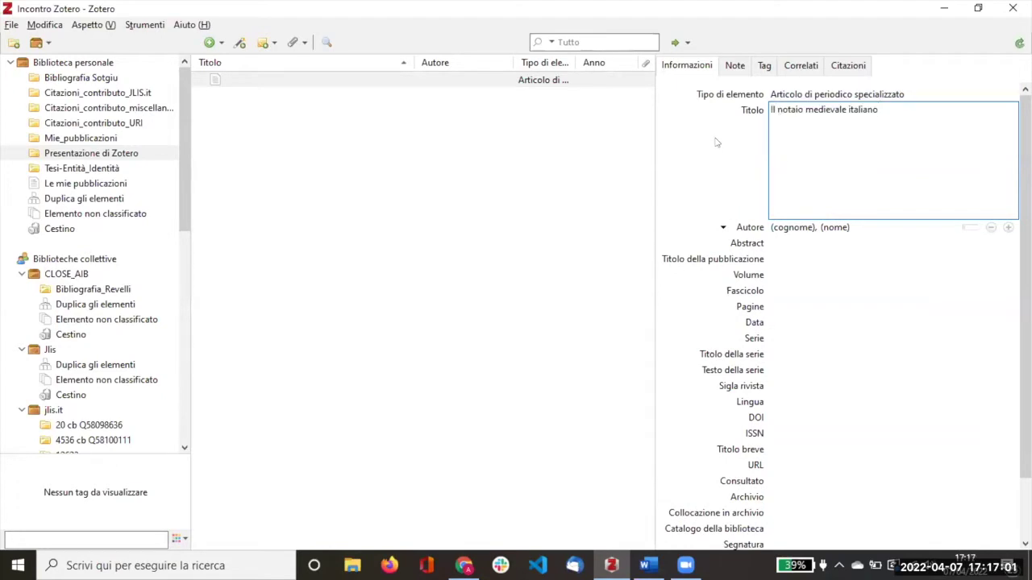
{"action": "key", "text": "Return"}
Enter the article author's surname and first name in the item's Autore fields
{"action": "left_click", "coordinate": [780, 127]}
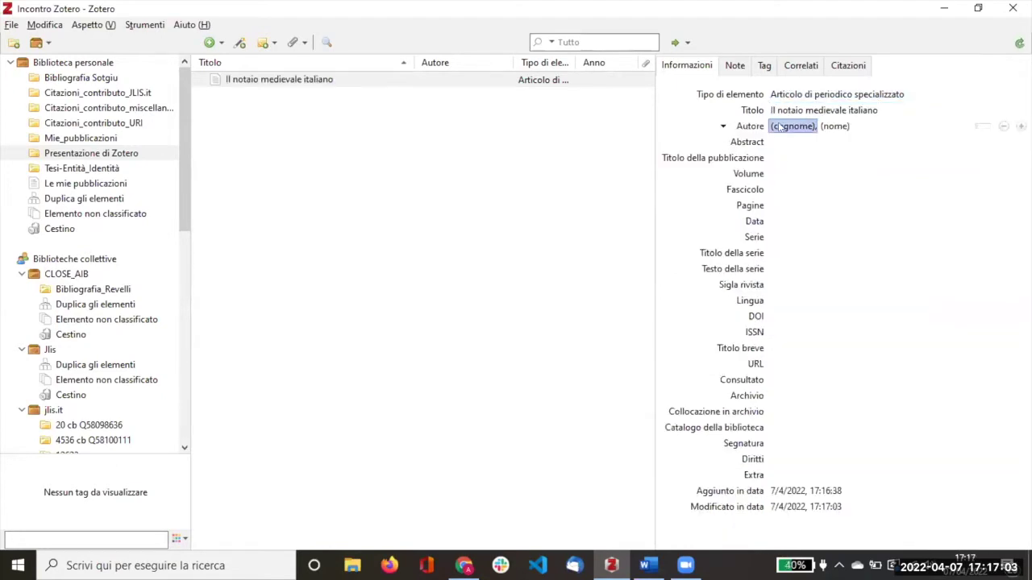
{"action": "left_click", "coordinate": [780, 127]}
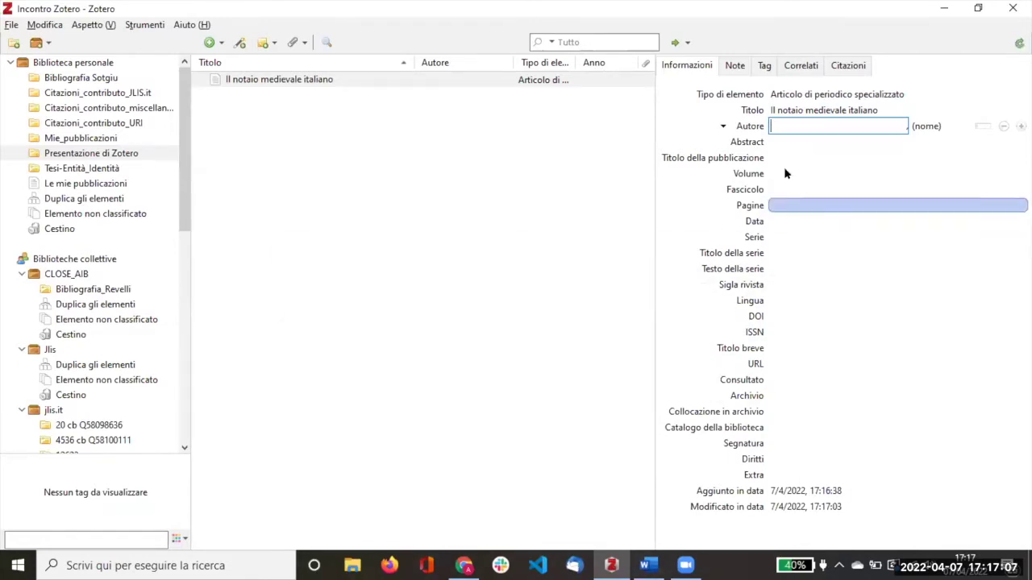
{"action": "type", "text": "Cencetti"}
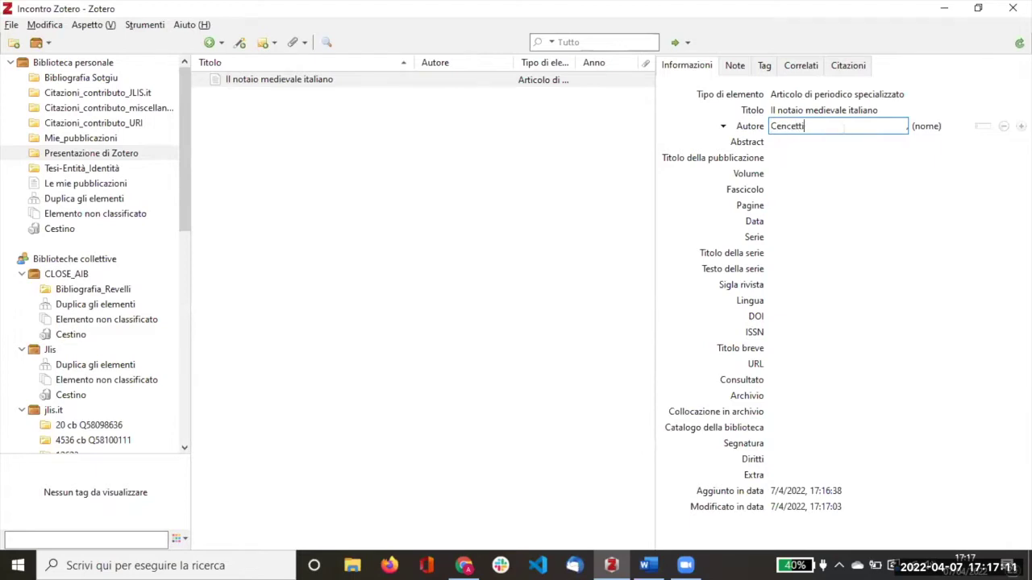
{"action": "key", "text": "Tab"}
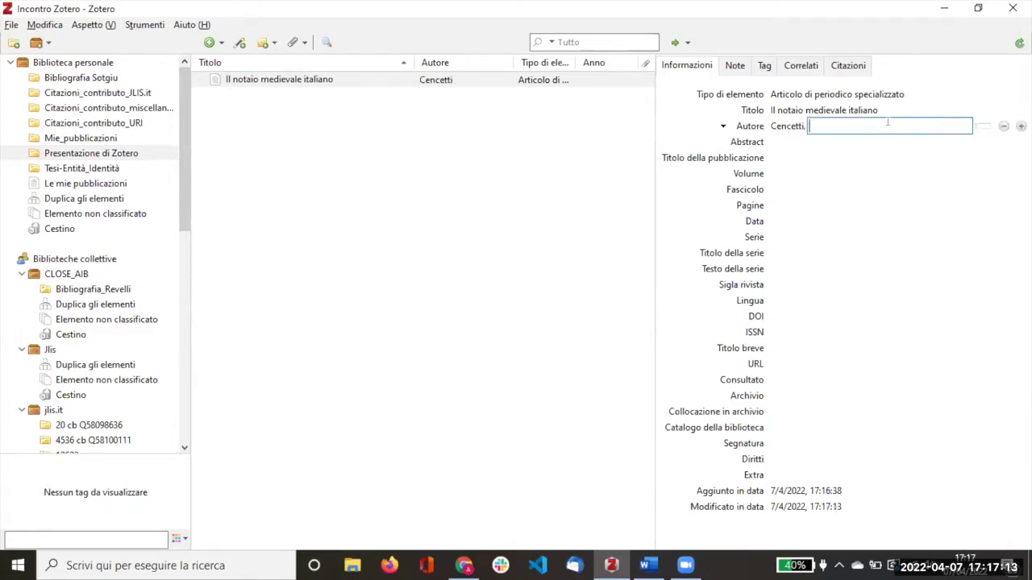
{"action": "type", "text": "Giorgia"}
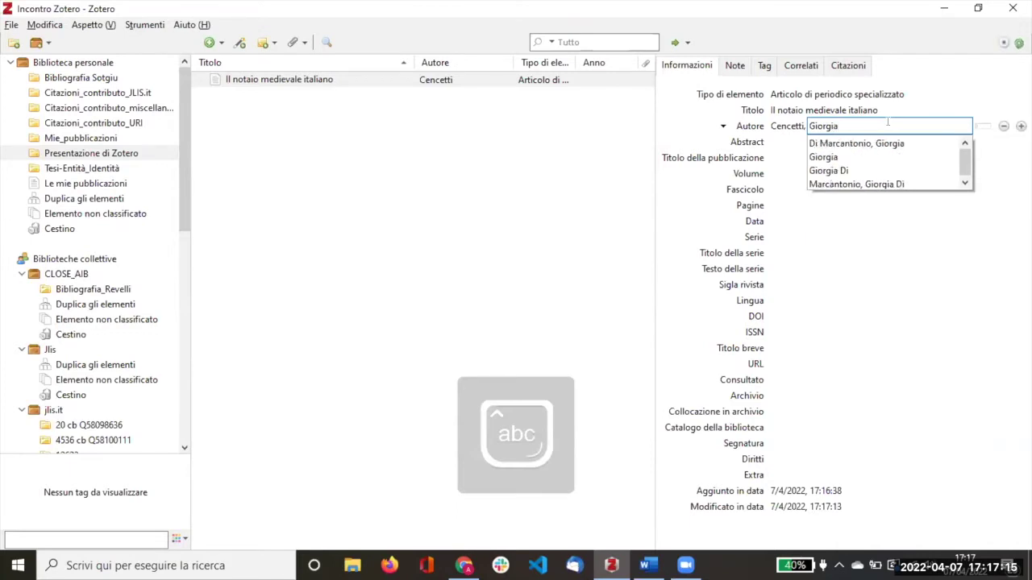
{"action": "key", "text": "BackSpace"}
{"action": "type", "text": "o"}
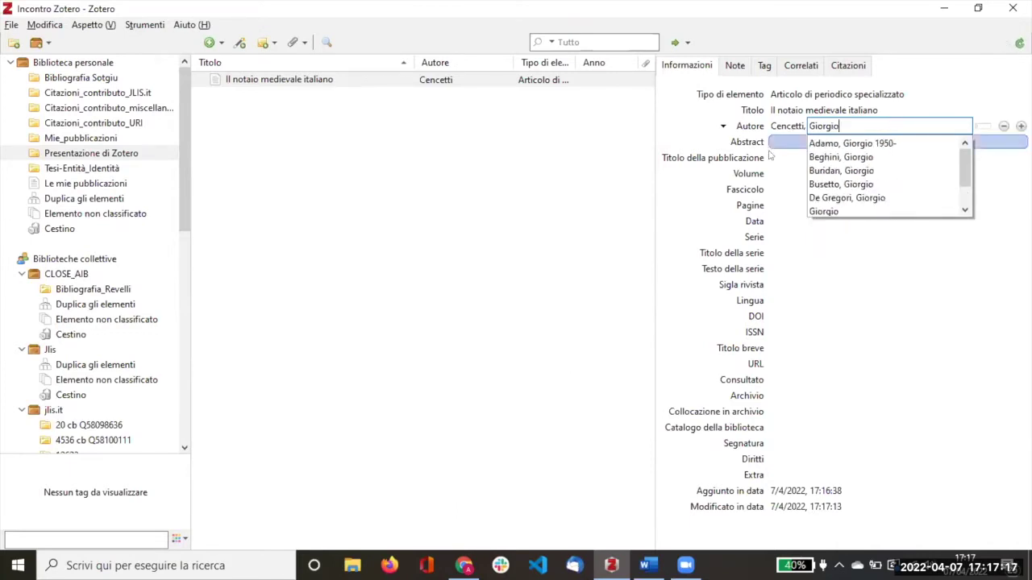
{"action": "left_click", "coordinate": [779, 188]}
{"action": "left_click", "coordinate": [779, 188]}
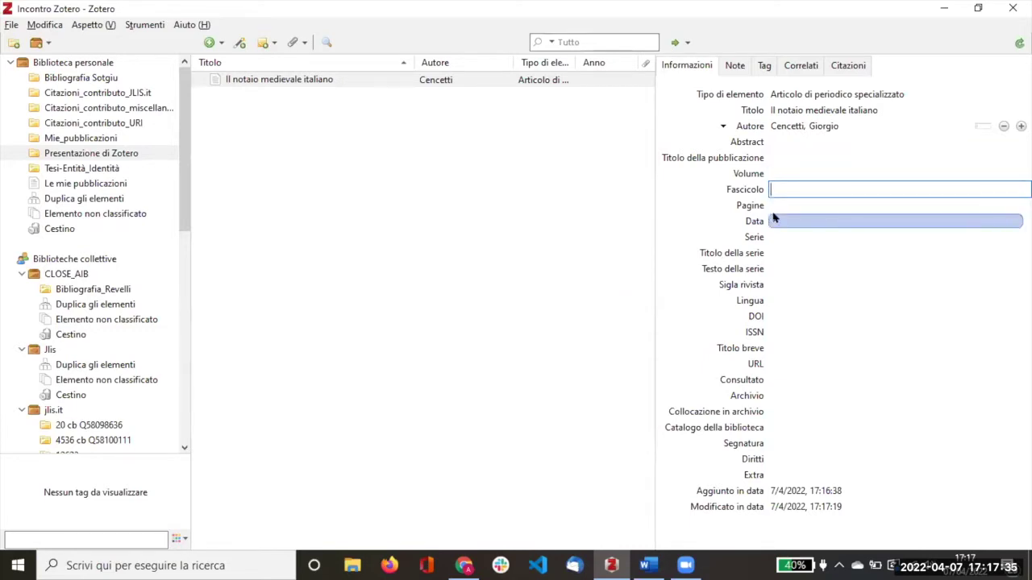
Copy the journal title Atti della Società Ligure di Storia Patria from Word into Zotero's Titolo della pubblicazione
{"action": "key", "text": "alt+Tab"}
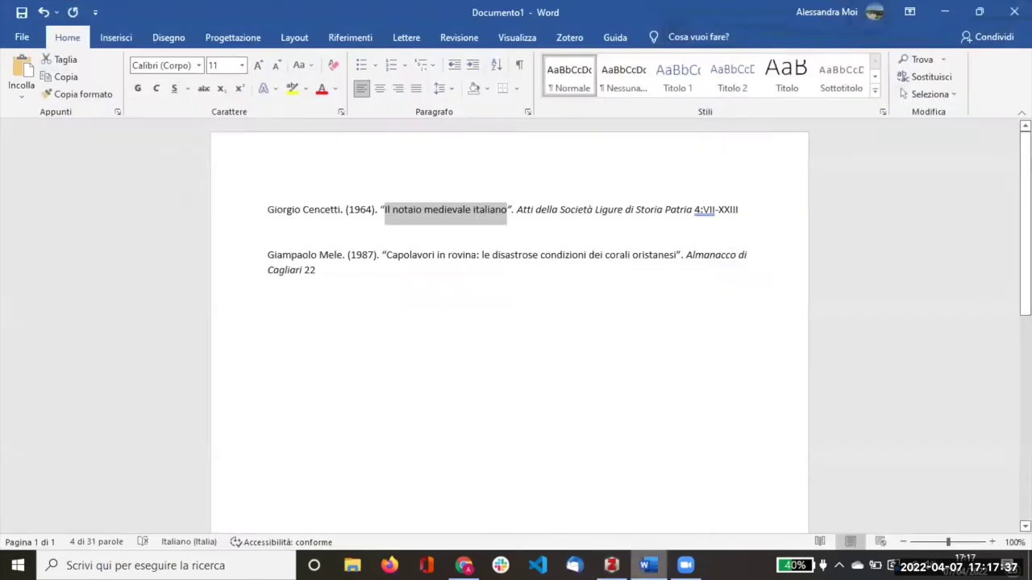
{"action": "left_click_drag", "start_coordinate": [517, 210], "coordinate": [681, 214]}
{"action": "key", "text": "ctrl+c"}
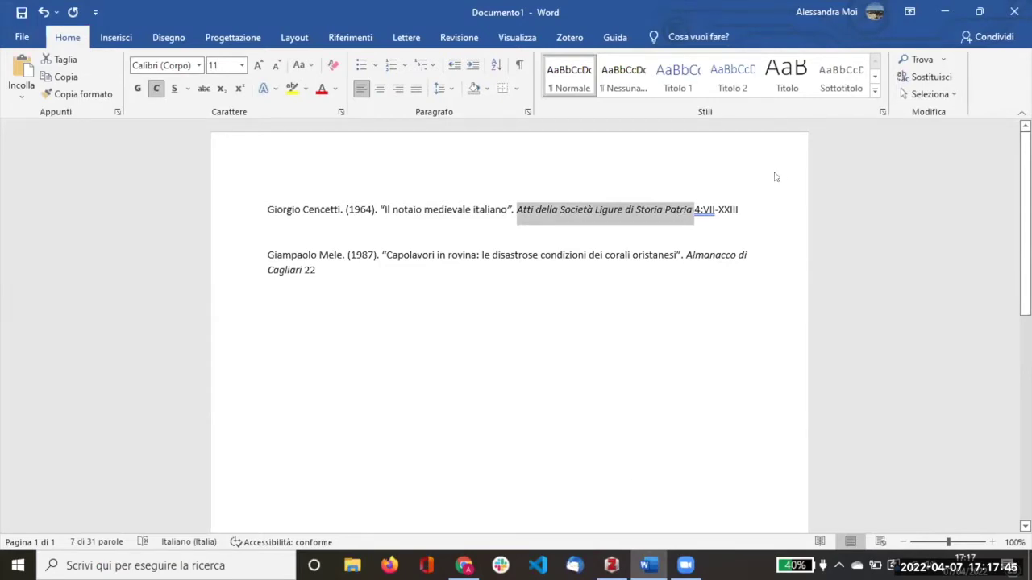
{"action": "key", "text": "alt+Tab"}
{"action": "key", "text": "ctrl+v"}
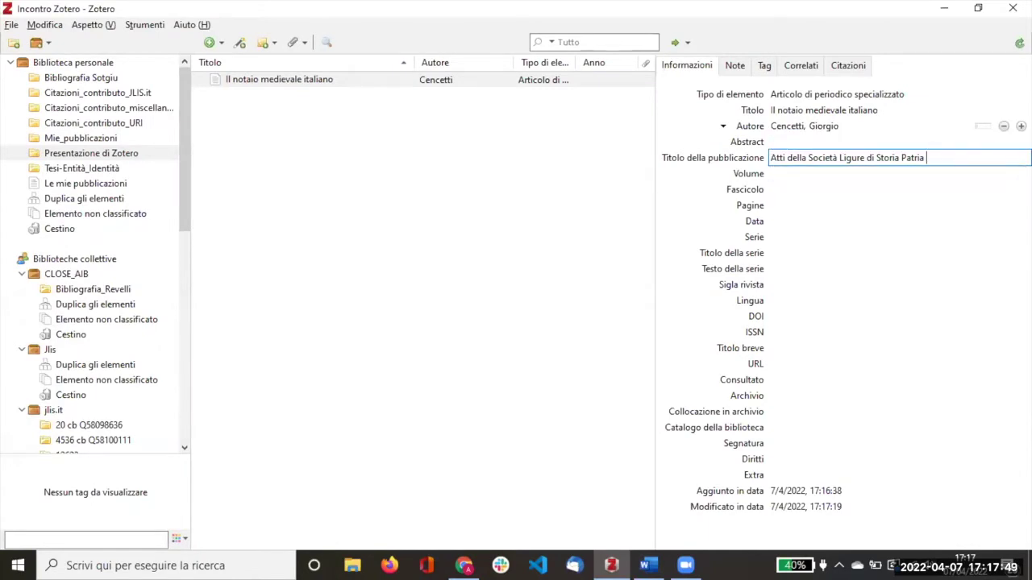
Set the article's Volume to 4 and copy the page range VII-XXIII from Word into Zotero's Pagine
{"action": "key", "text": "alt+Tab"}
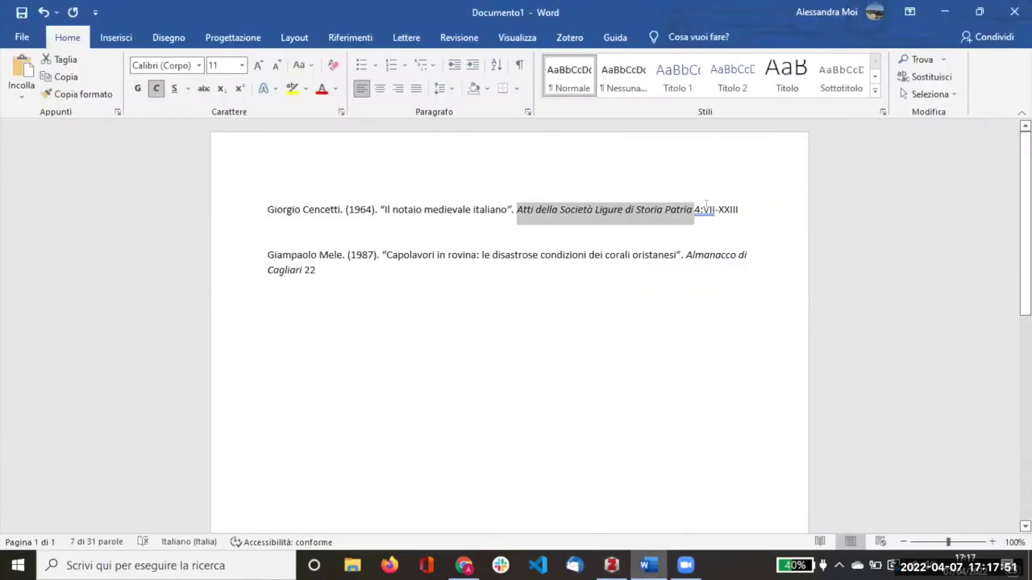
{"action": "left_click_drag", "start_coordinate": [739, 210], "coordinate": [703, 210]}
{"action": "key", "text": "ctrl+c"}
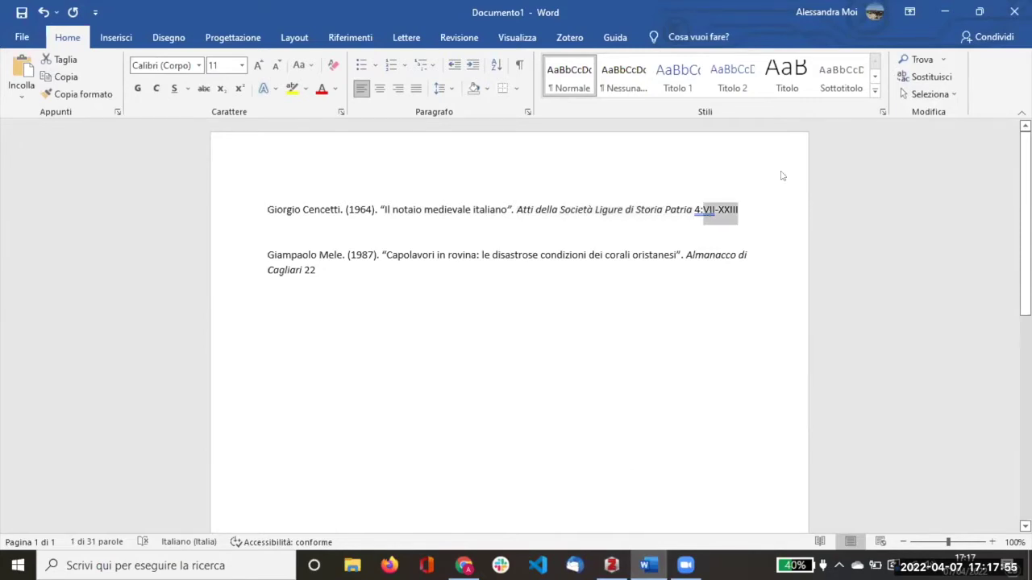
{"action": "key", "text": "alt+Tab"}
{"action": "left_click", "coordinate": [781, 203]}
{"action": "key", "text": "ctrl+v"}
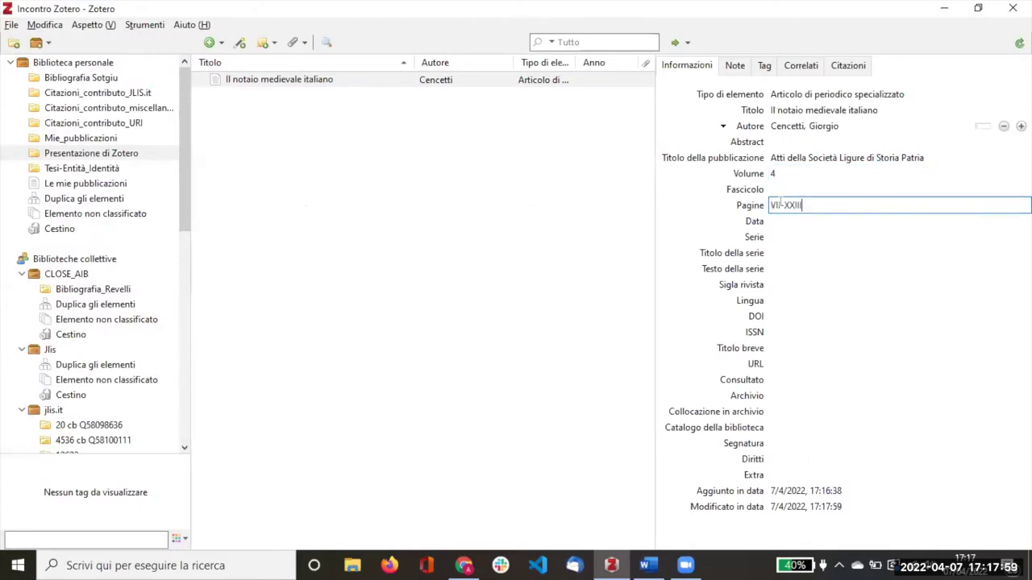
{"action": "left_click", "coordinate": [786, 189]}
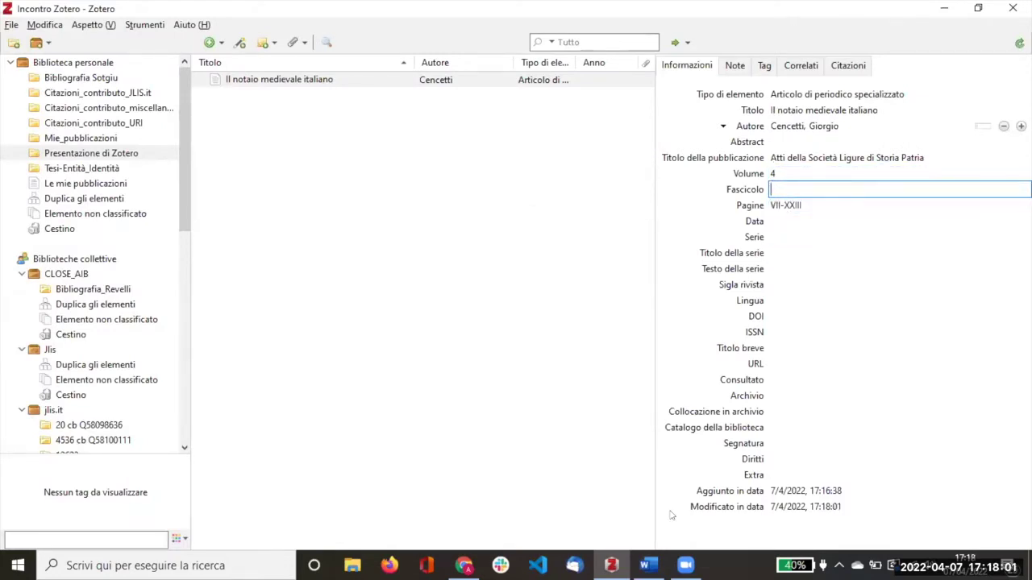
Check the year in the first Word reference and set the article's Data to 1964 in Zotero
{"action": "key", "text": "alt+Tab"}
{"action": "key", "text": "alt+Tab"}
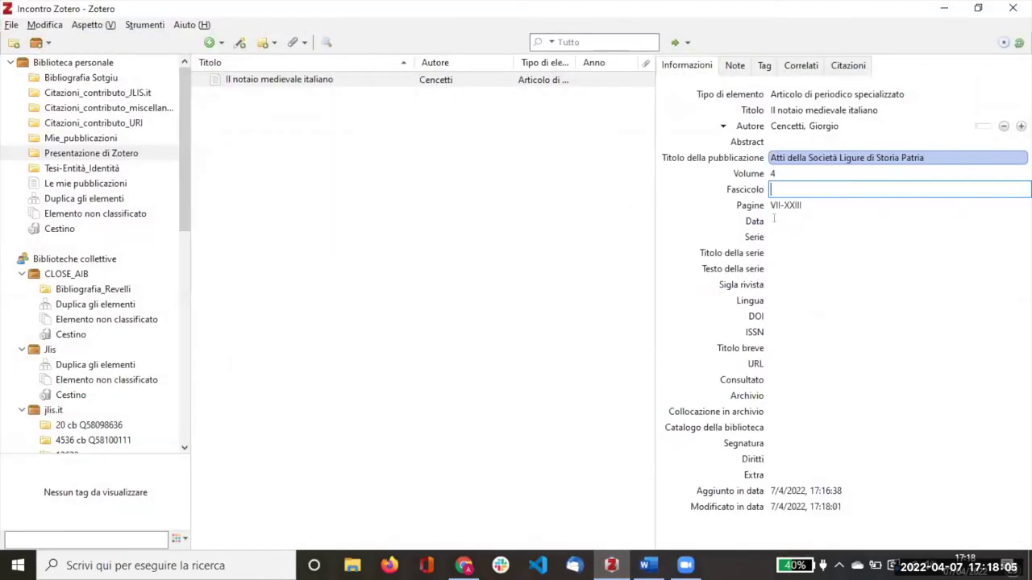
{"action": "left_click", "coordinate": [774, 220]}
{"action": "type", "text": "1964"}
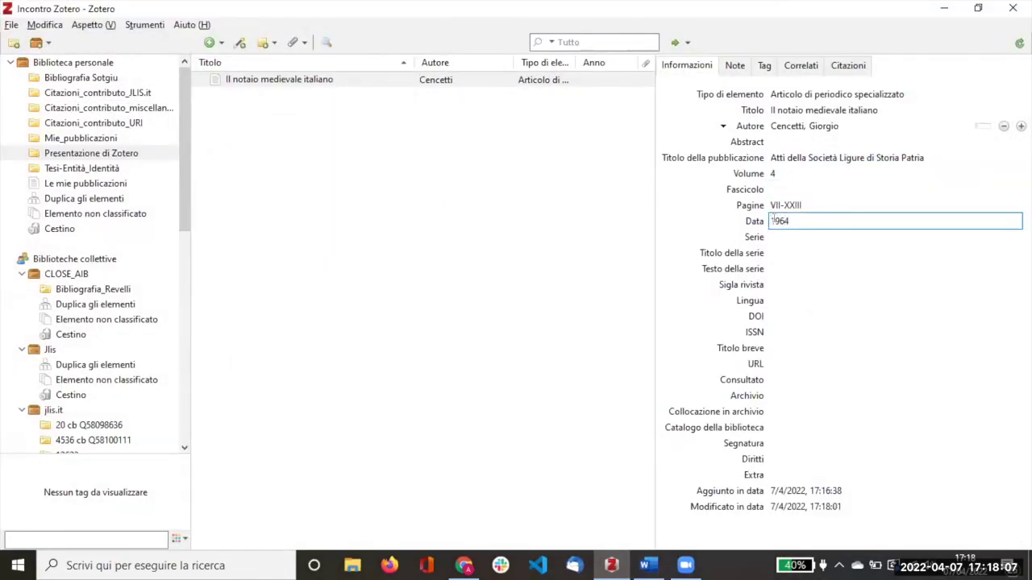
{"action": "left_click", "coordinate": [577, 289]}
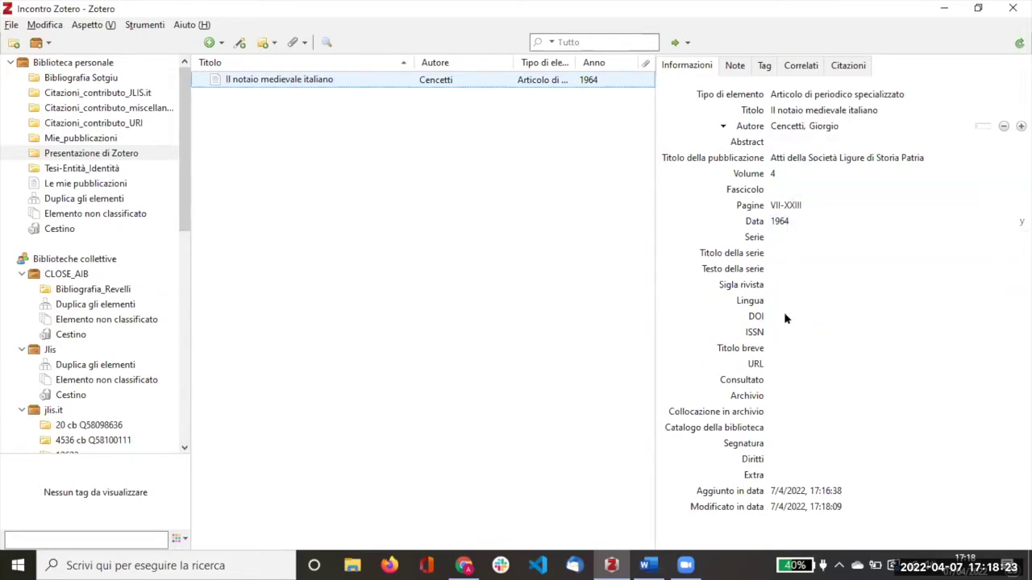
{"action": "left_click", "coordinate": [787, 126]}
{"action": "left_click", "coordinate": [804, 222]}
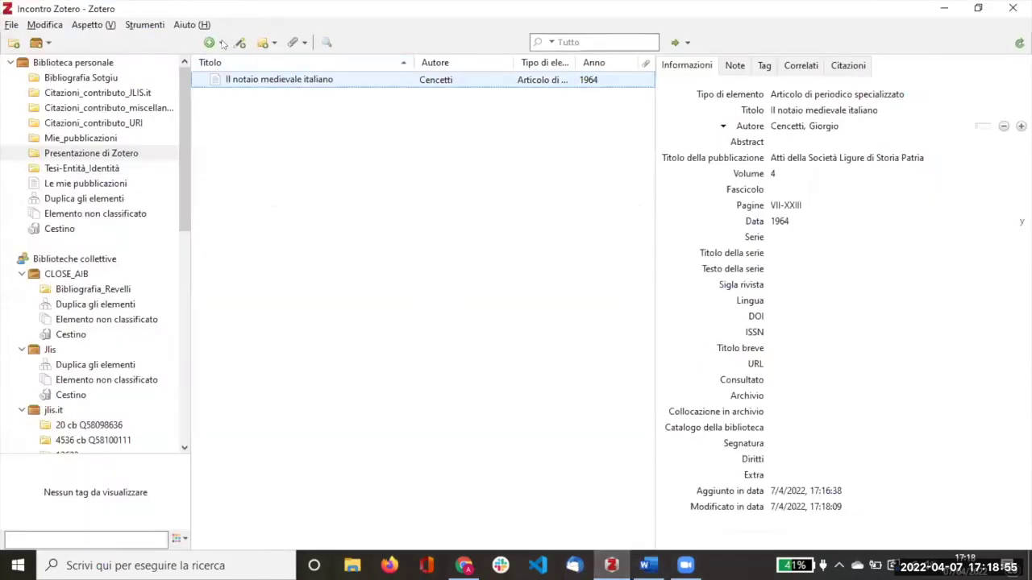
Add an Articolo di rivista and copy its title, Capolavori in rovina: le disastrose condizioni dei corali oristanesi, from the second reference in Word
{"action": "left_click", "coordinate": [221, 42]}
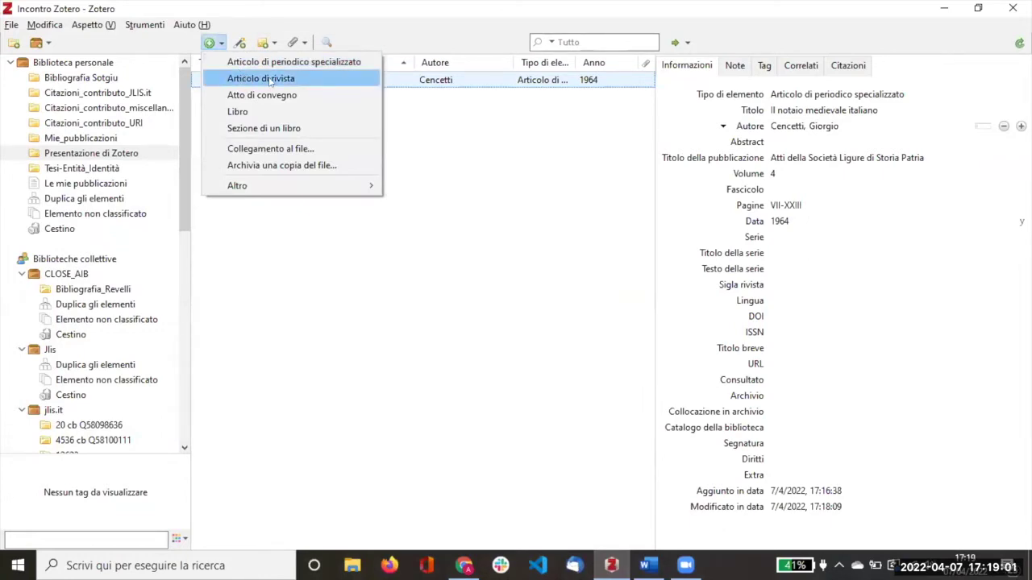
{"action": "left_click", "coordinate": [271, 81]}
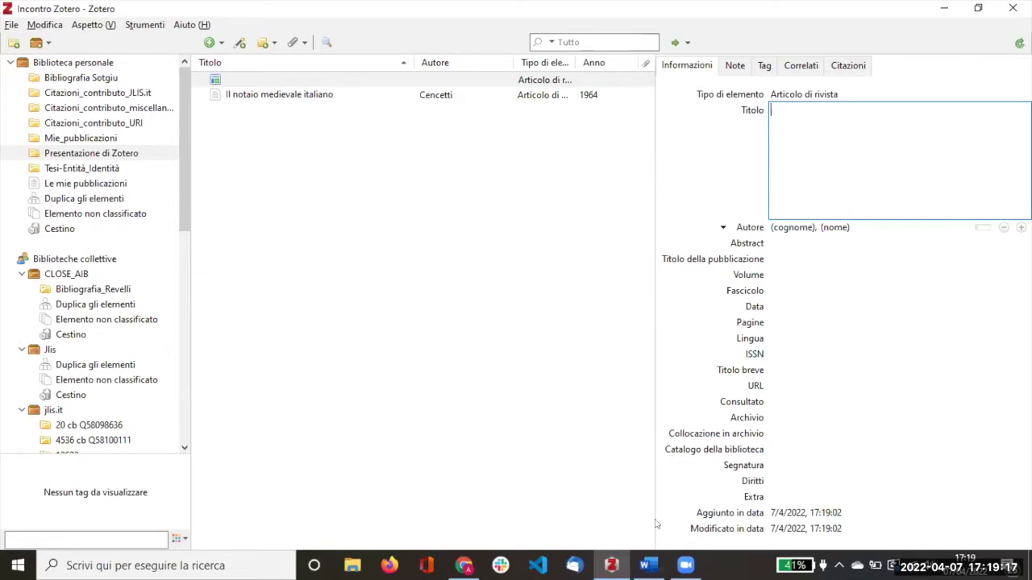
{"action": "key", "text": "alt+Tab"}
{"action": "left_click_drag", "start_coordinate": [387, 255], "coordinate": [660, 255]}
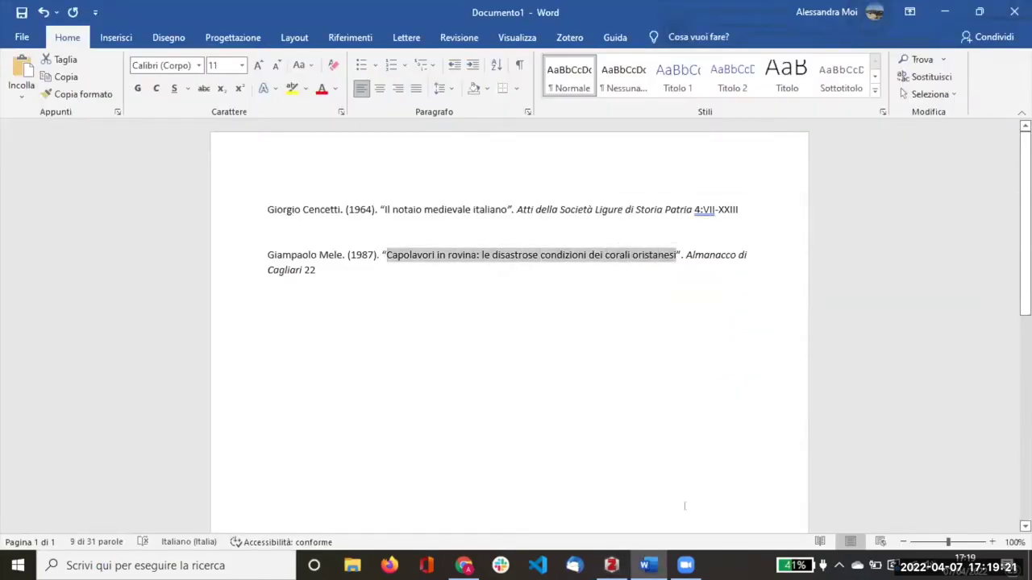
{"action": "key", "text": "ctrl+c"}
{"action": "key", "text": "alt+Tab"}
{"action": "key", "text": "ctrl+v"}
{"action": "key", "text": "Tab"}
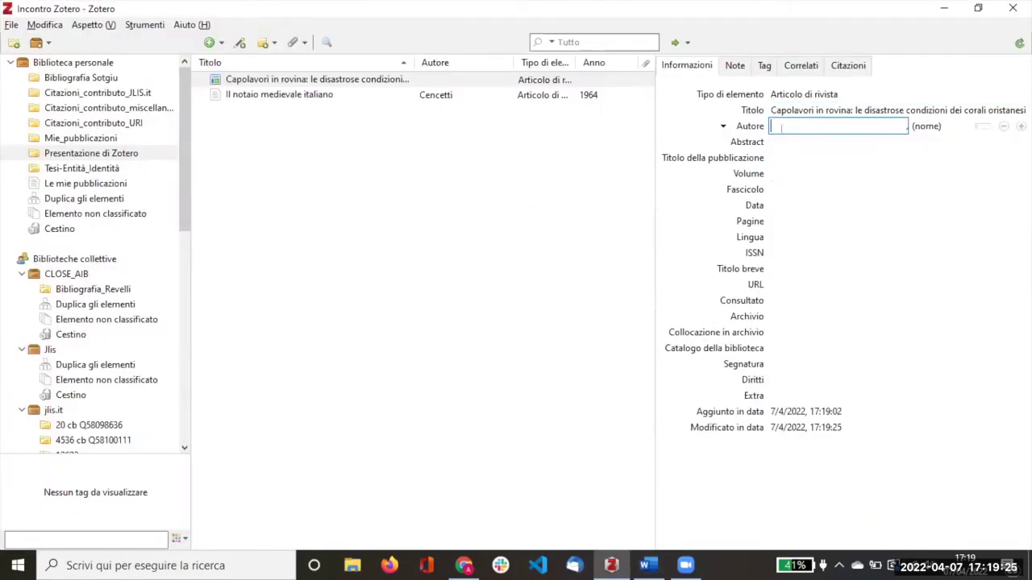
Enter the magazine article author's surname in Zotero and copy the first name from the second Word reference
{"action": "type", "text": "Mele"}
{"action": "key", "text": "Tab"}
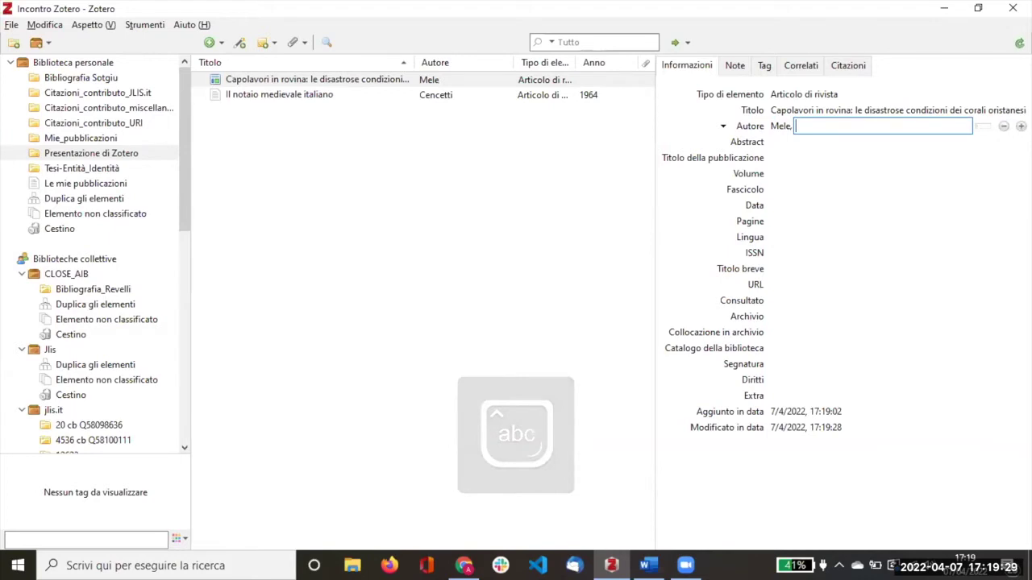
{"action": "key", "text": "alt+Tab"}
{"action": "left_click_drag", "start_coordinate": [268, 255], "coordinate": [319, 252]}
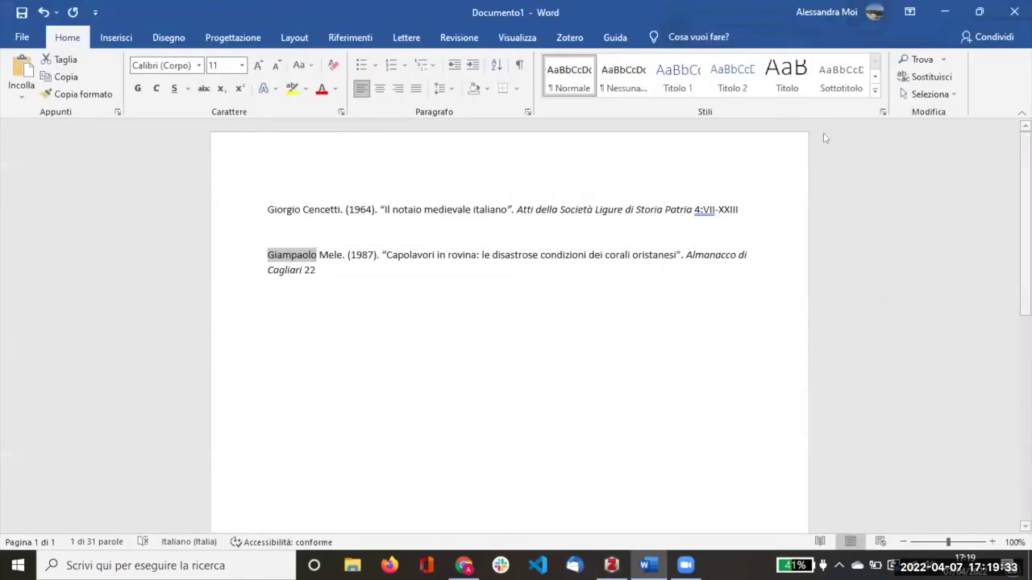
{"action": "key", "text": "alt+Tab"}
{"action": "key", "text": "ctrl+v"}
Copy the publication title Almanacco di Cagliari from Word into Zotero's Titolo della pubblicazione and set the Volume to 22
{"action": "left_click", "coordinate": [791, 158]}
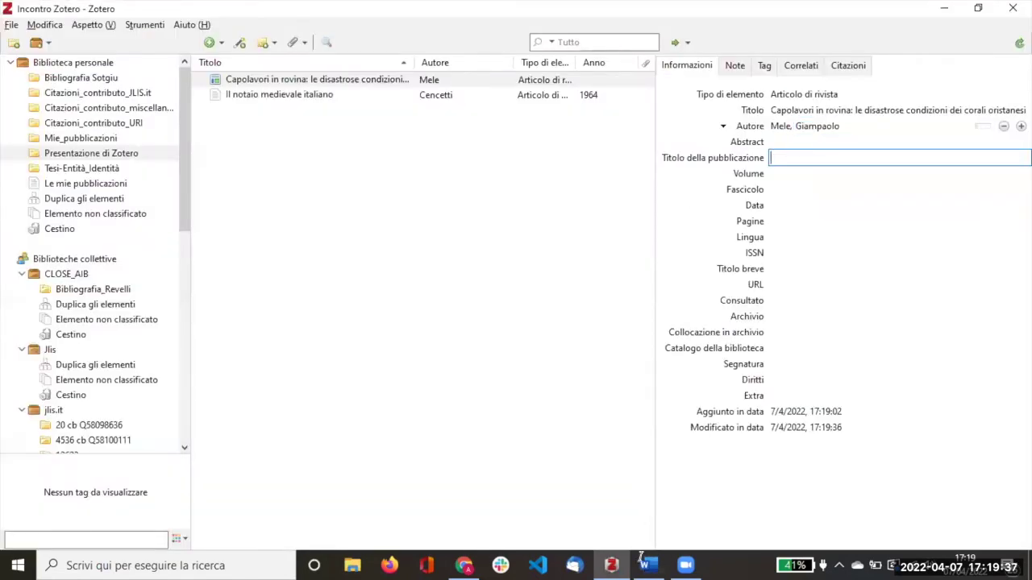
{"action": "key", "text": "alt+Tab"}
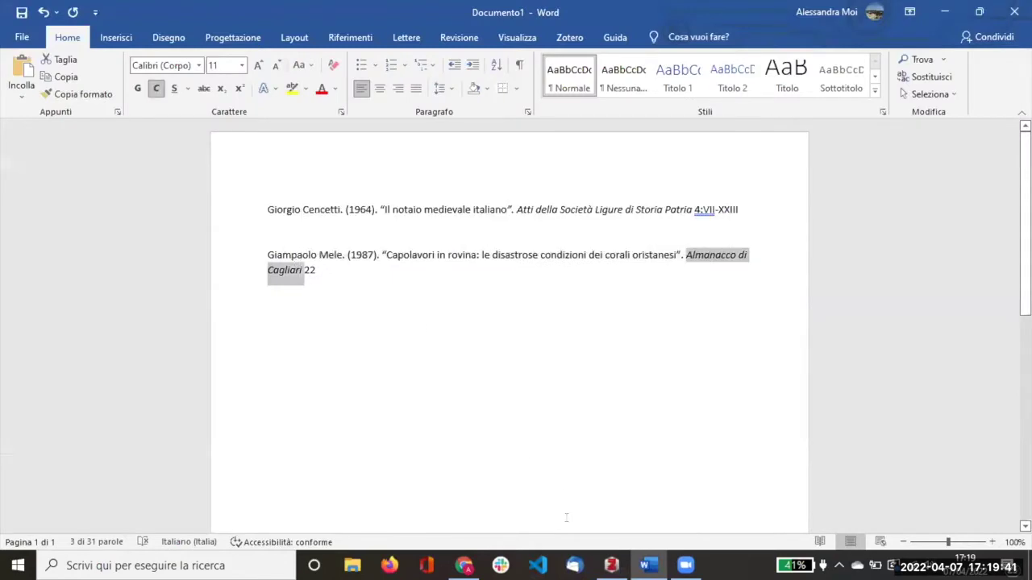
{"action": "key", "text": "alt+Tab"}
{"action": "key", "text": "ctrl+v"}
{"action": "key", "text": "Tab"}
{"action": "type", "text": "22"}
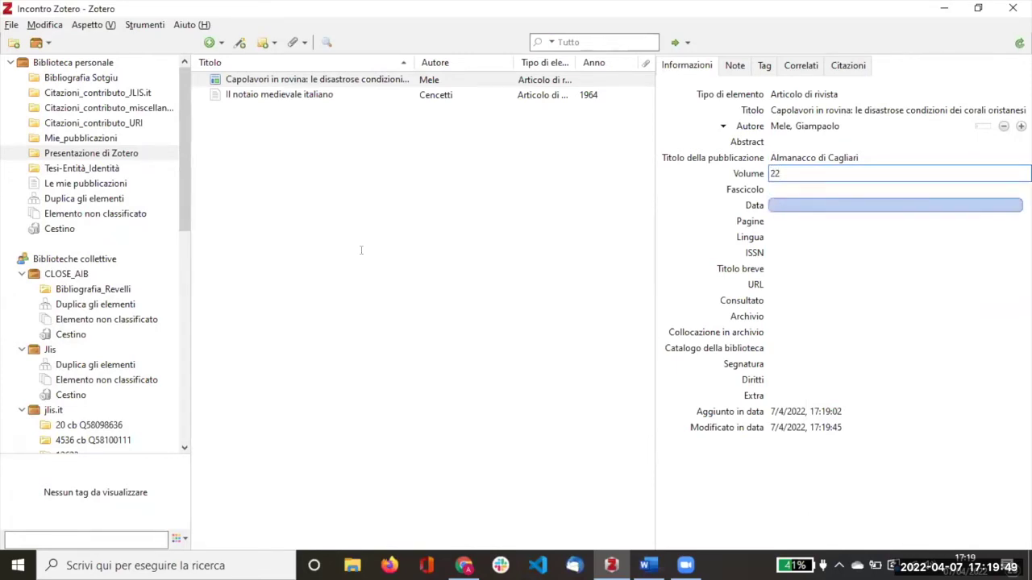
Check the year in the second Word reference and set the magazine article's Data to 1987 in Zotero
{"action": "key", "text": "alt+Tab"}
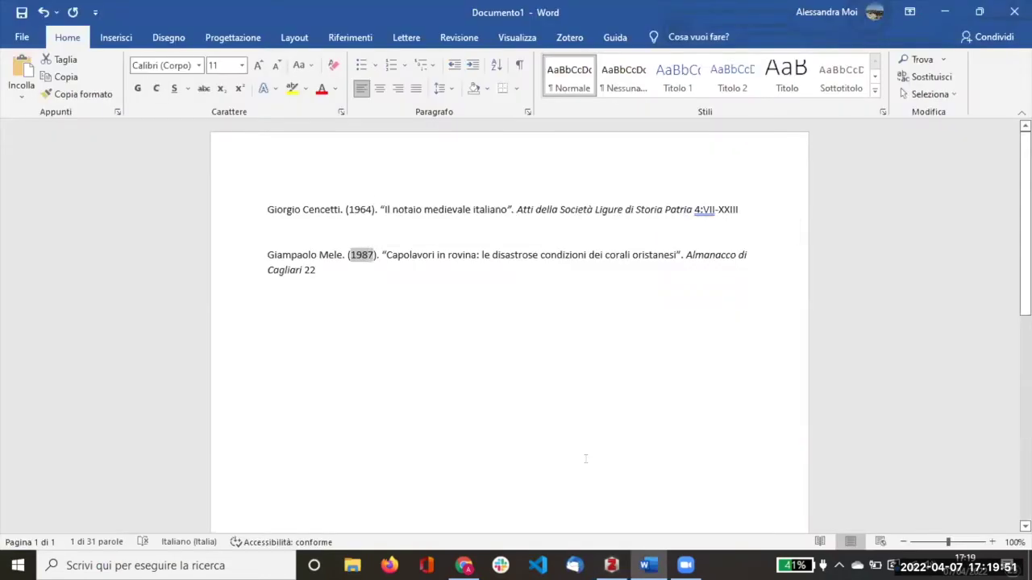
{"action": "left_click", "coordinate": [611, 565]}
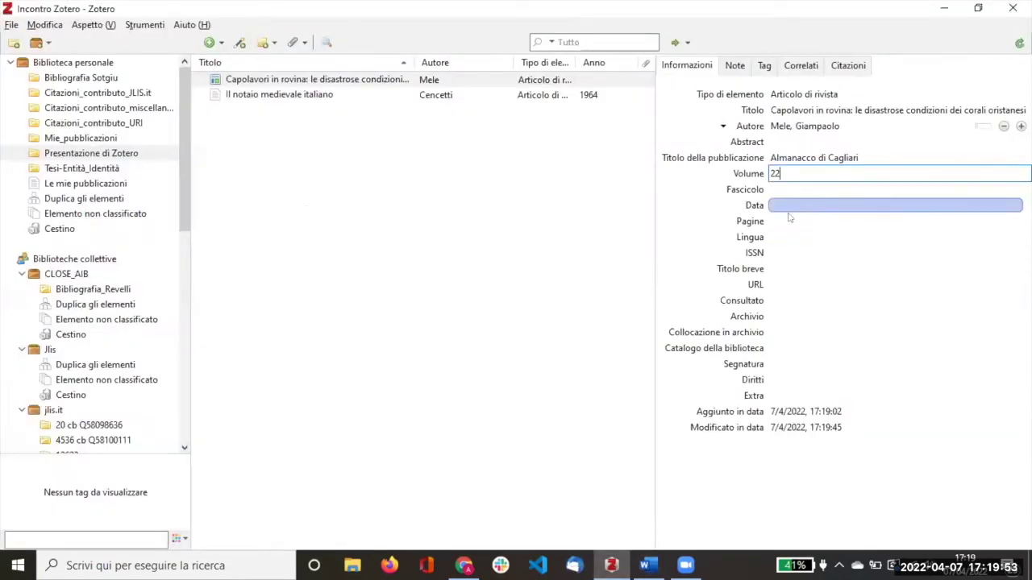
{"action": "left_click", "coordinate": [790, 216]}
{"action": "type", "text": "1987"}
{"action": "left_click", "coordinate": [477, 217]}
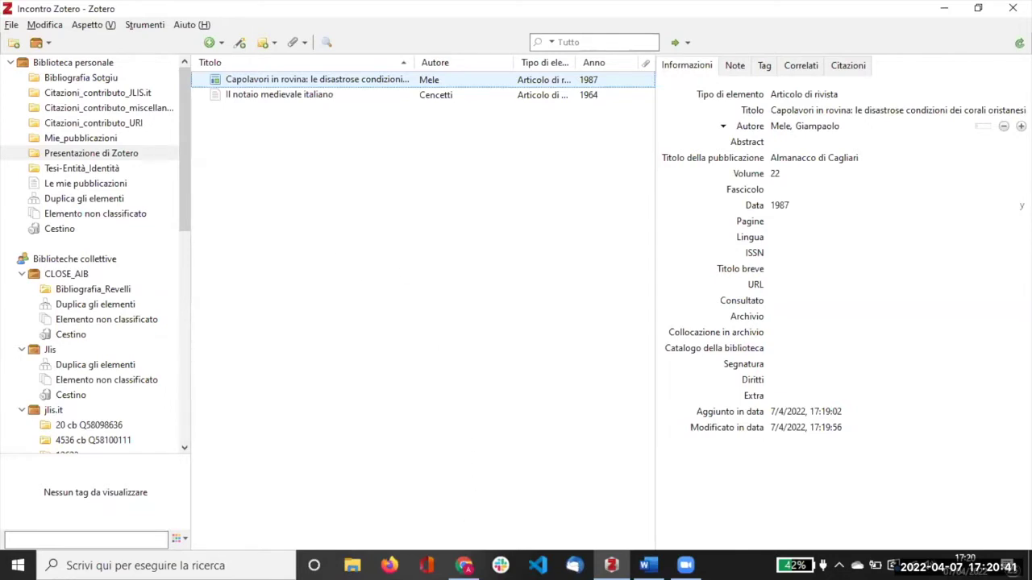
Switch to Chrome and show the Zotero Connector download page
{"action": "mouse_move", "coordinate": [463, 566]}
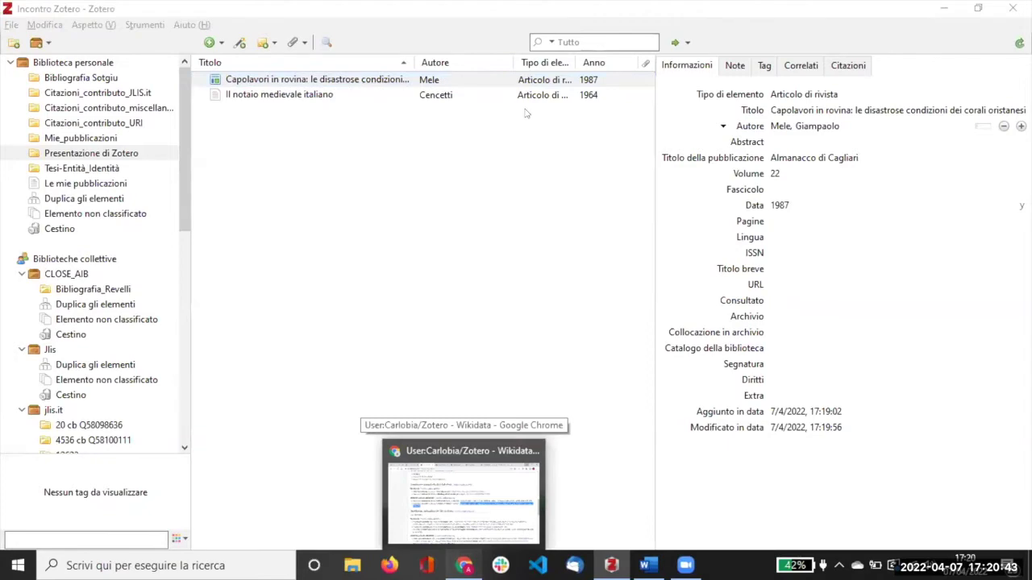
{"action": "key", "text": "alt+Tab"}
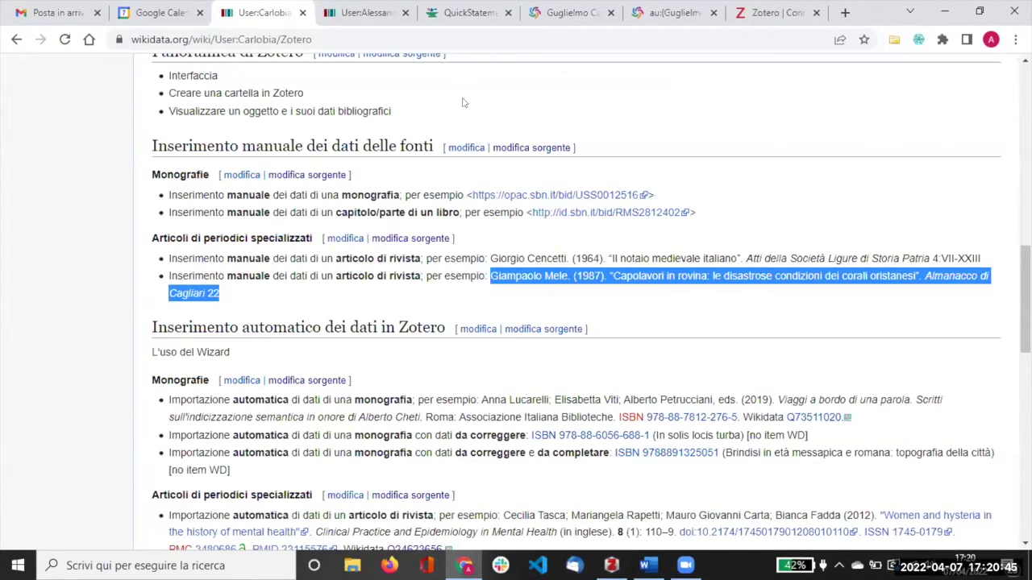
{"action": "left_click", "coordinate": [754, 9]}
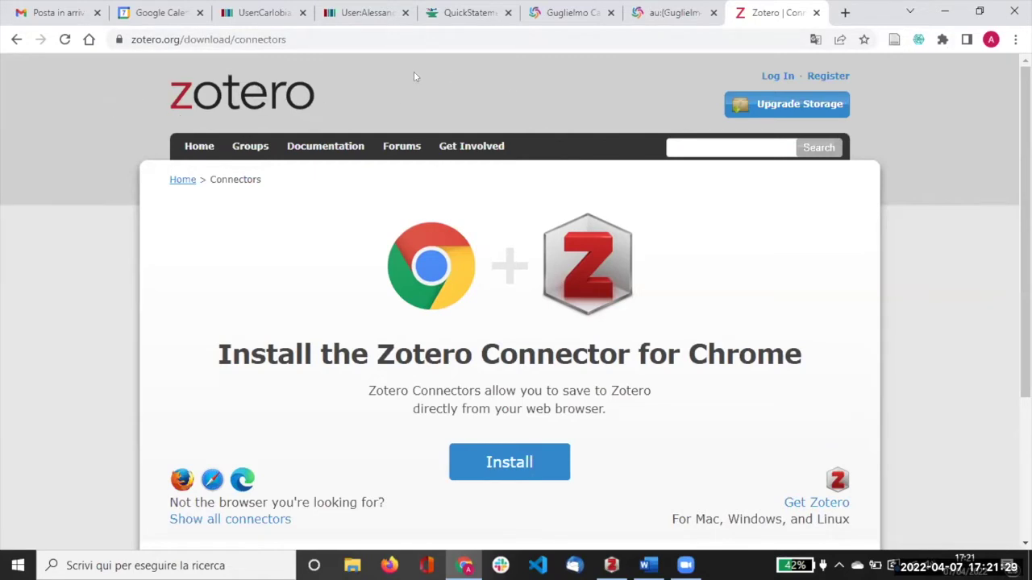
On the Wikidata Zotero page, copy the article title "Women and hysteria in the history of mental health" from the automatic import examples
{"action": "left_click", "coordinate": [259, 12]}
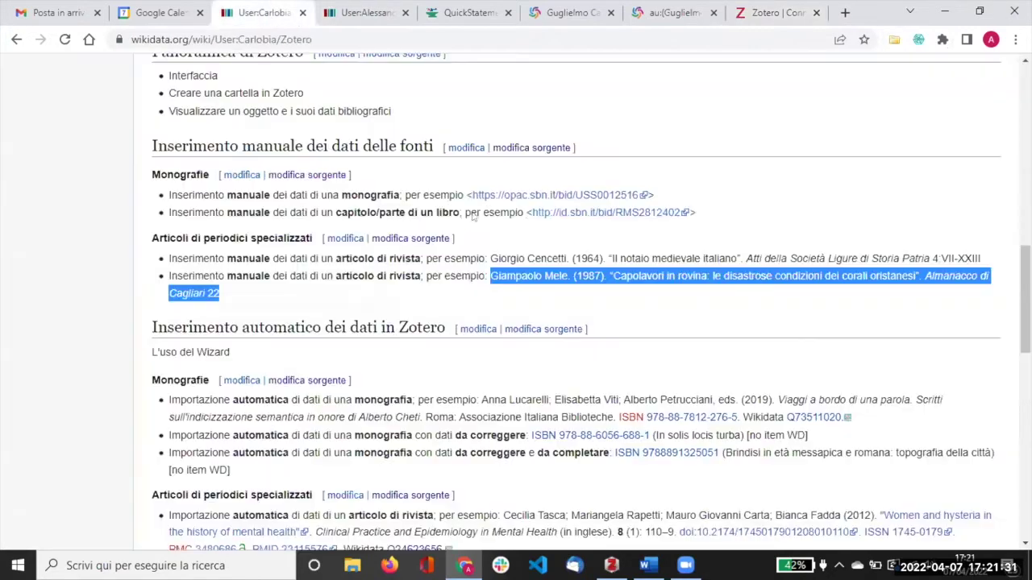
{"action": "scroll", "coordinate": [569, 265], "scroll_direction": "down", "scroll_amount": 3}
{"action": "scroll", "coordinate": [539, 259], "scroll_direction": "down", "scroll_amount": 1}
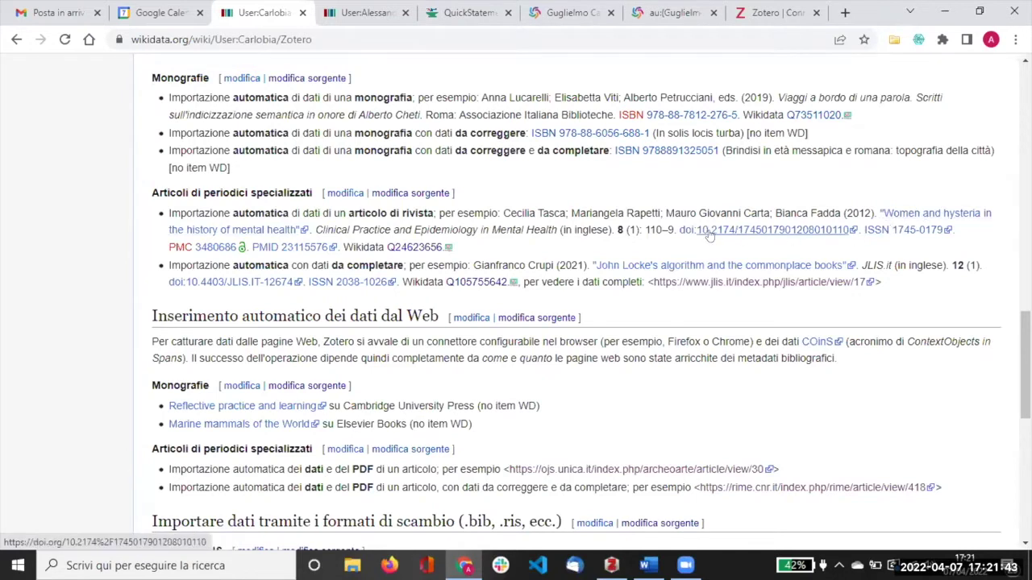
{"action": "left_click_drag", "start_coordinate": [504, 208], "coordinate": [774, 213]}
{"action": "mouse_move", "coordinate": [878, 213]}
{"action": "left_mouse_down"}
{"action": "mouse_move", "coordinate": [901, 214]}
{"action": "mouse_move", "coordinate": [298, 232]}
{"action": "left_mouse_up"}
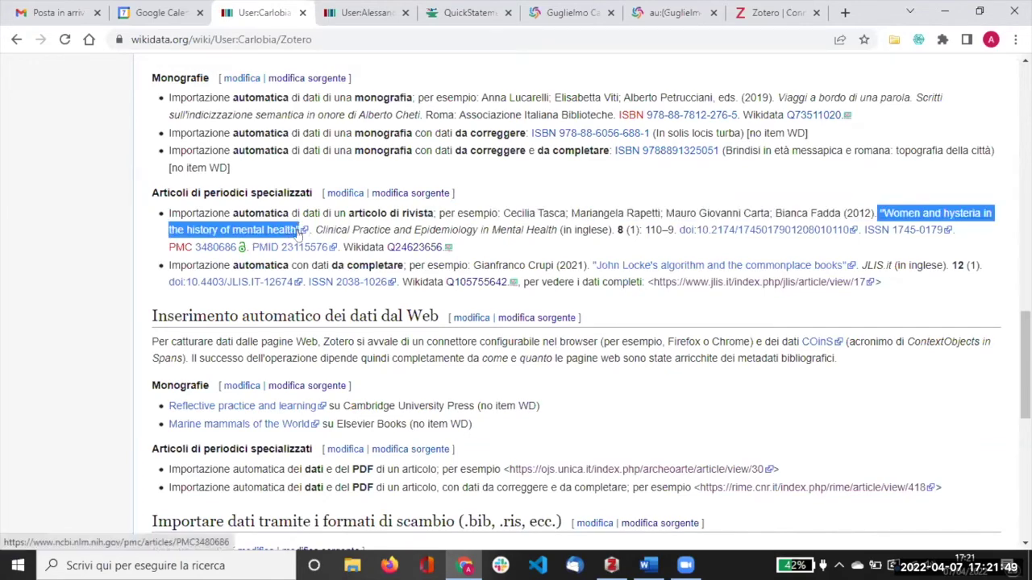
{"action": "scroll", "coordinate": [564, 121], "scroll_direction": "up", "scroll_amount": 1}
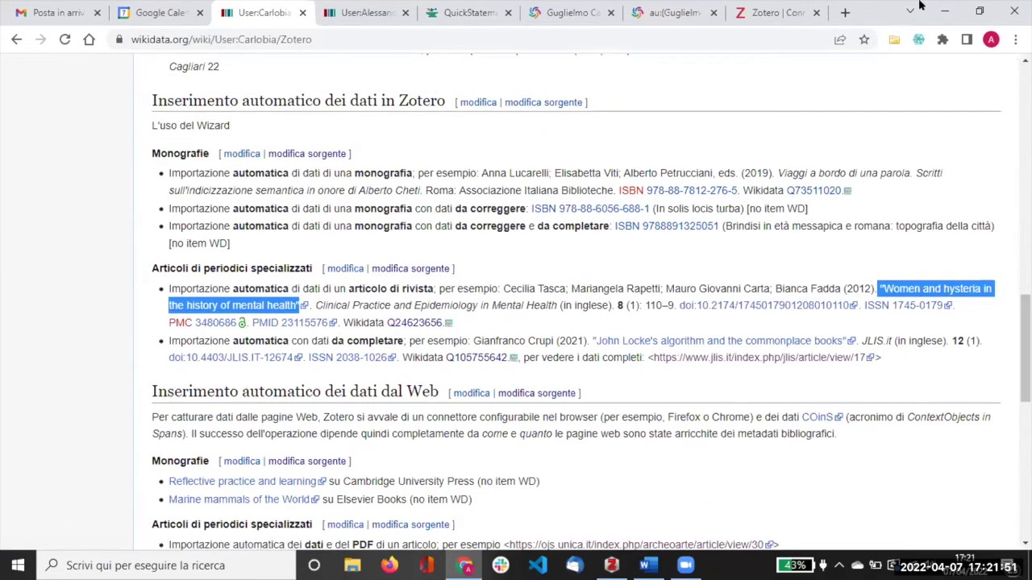
Search Google in a new tab for the author's surname plus the copied article title and open the NCBI result
{"action": "left_click", "coordinate": [845, 12]}
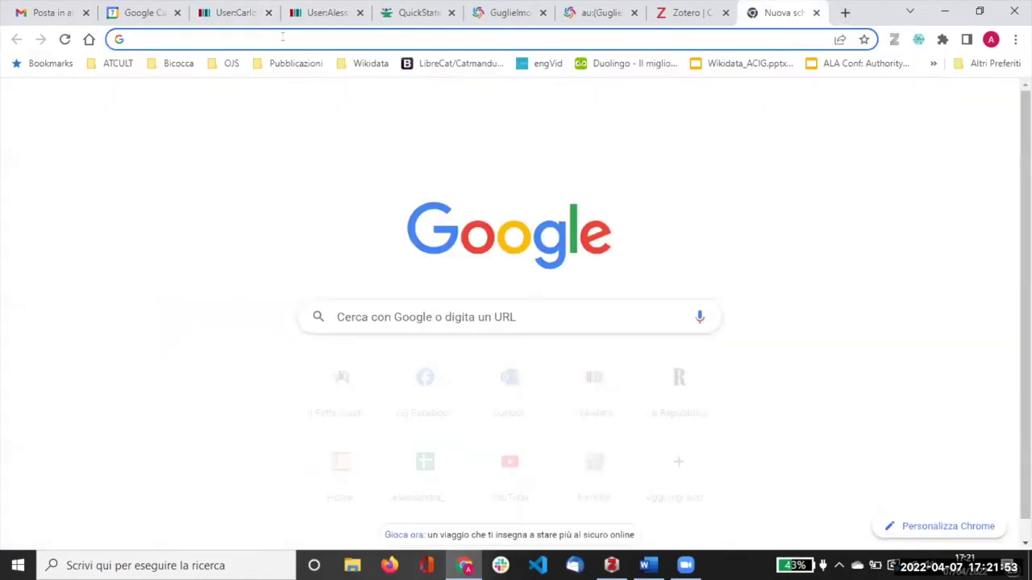
{"action": "type", "text": "fadda"}
{"action": "key", "text": "ctrl+v"}
{"action": "key", "text": "Return"}
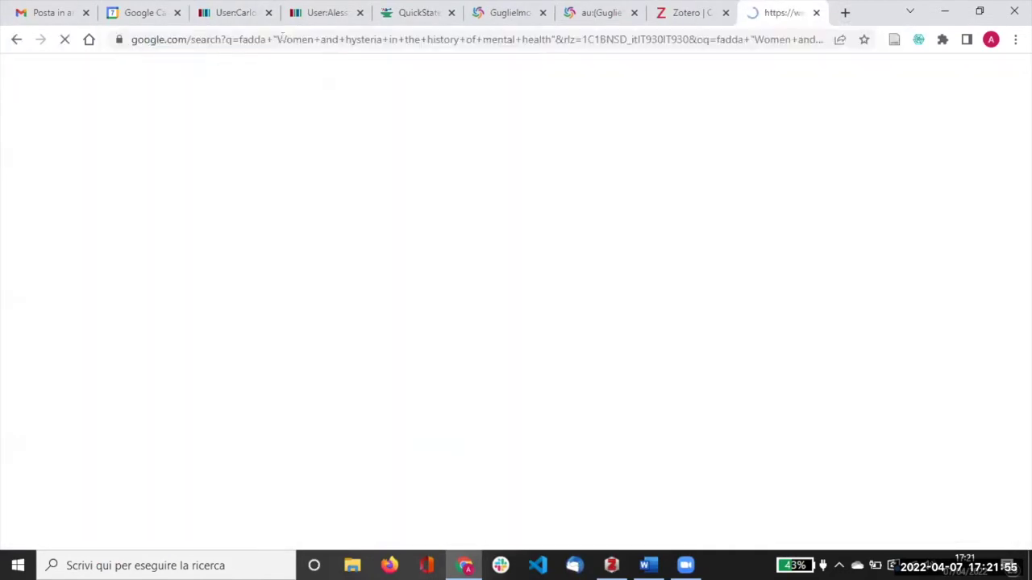
{"action": "scroll", "coordinate": [124, 262], "scroll_direction": "down", "scroll_amount": 2}
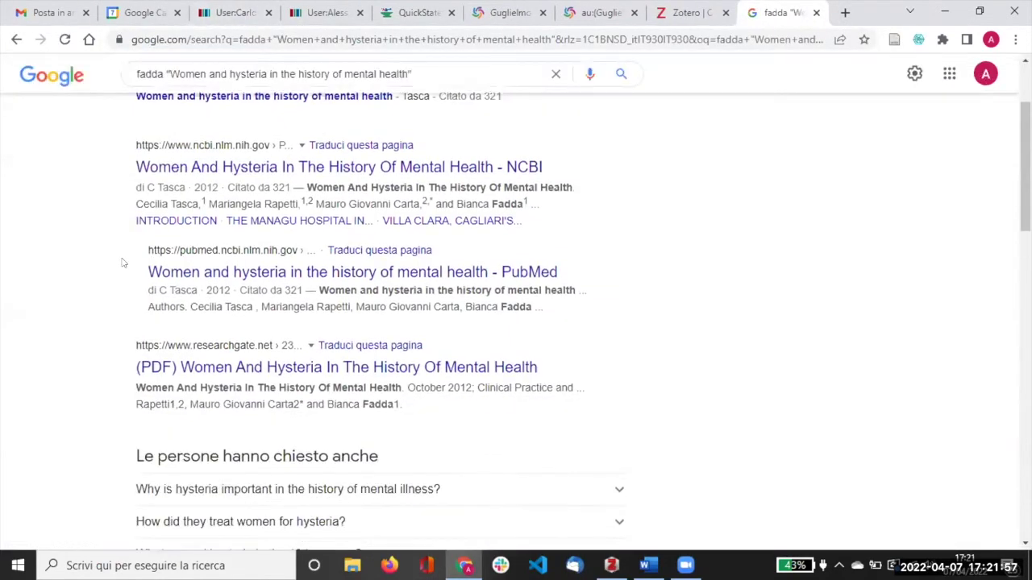
{"action": "left_click", "coordinate": [264, 161]}
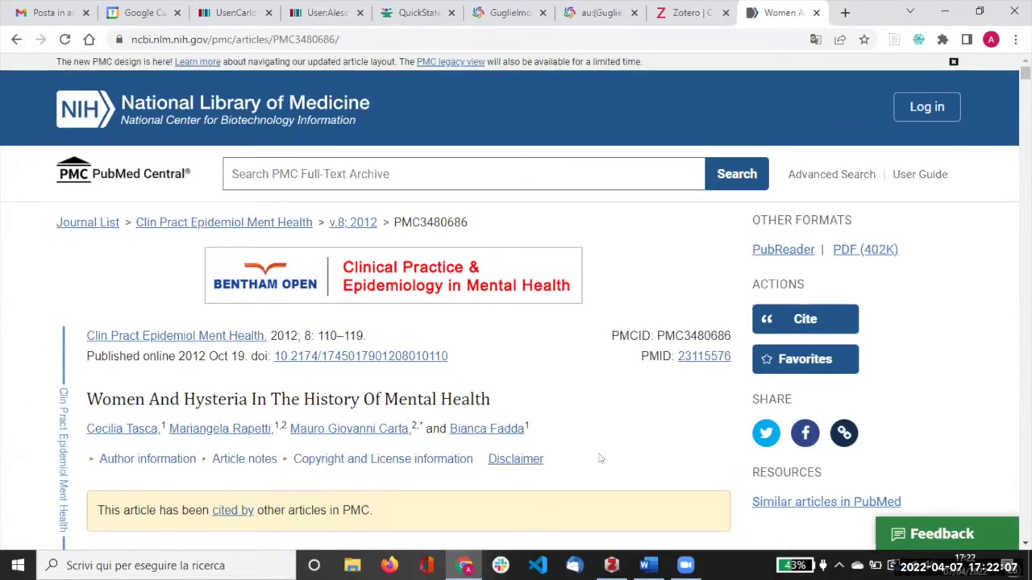
Save the PMC article with the Zotero Connector into the Presentazione di Zotero collection
{"action": "scroll", "coordinate": [48, 242], "scroll_direction": "down", "scroll_amount": 2}
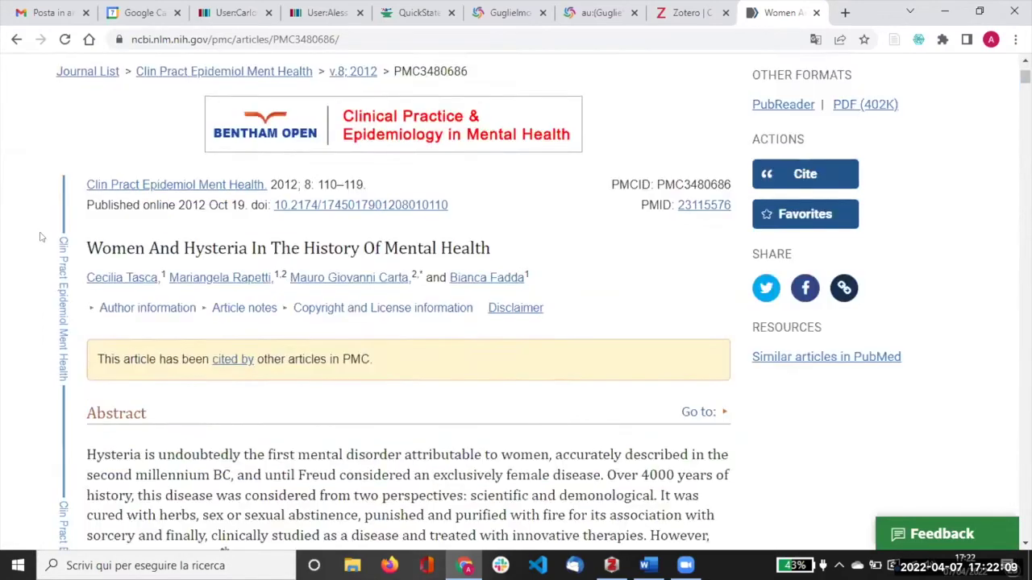
{"action": "scroll", "coordinate": [74, 264], "scroll_direction": "up", "scroll_amount": 1}
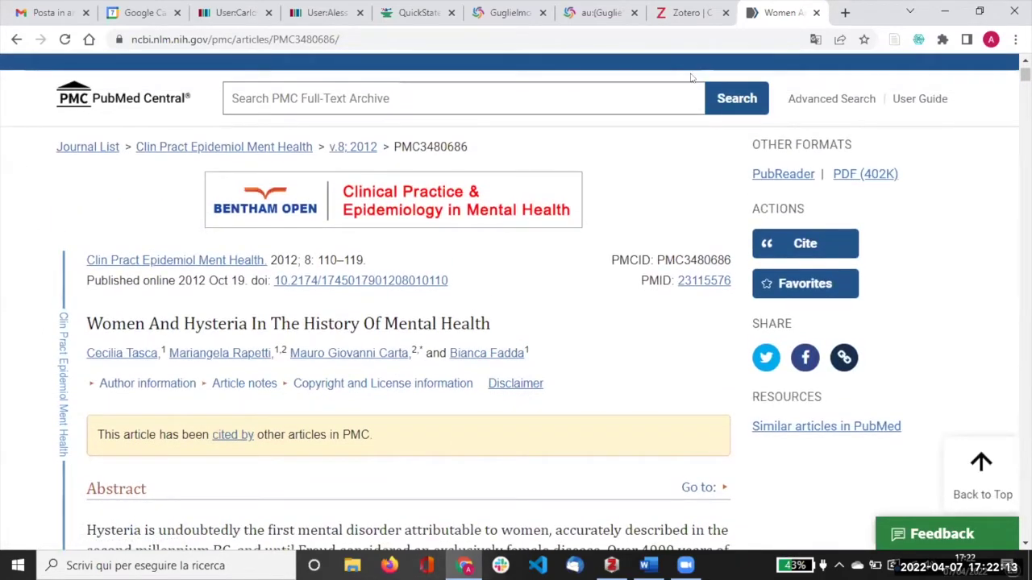
{"action": "left_click", "coordinate": [894, 42]}
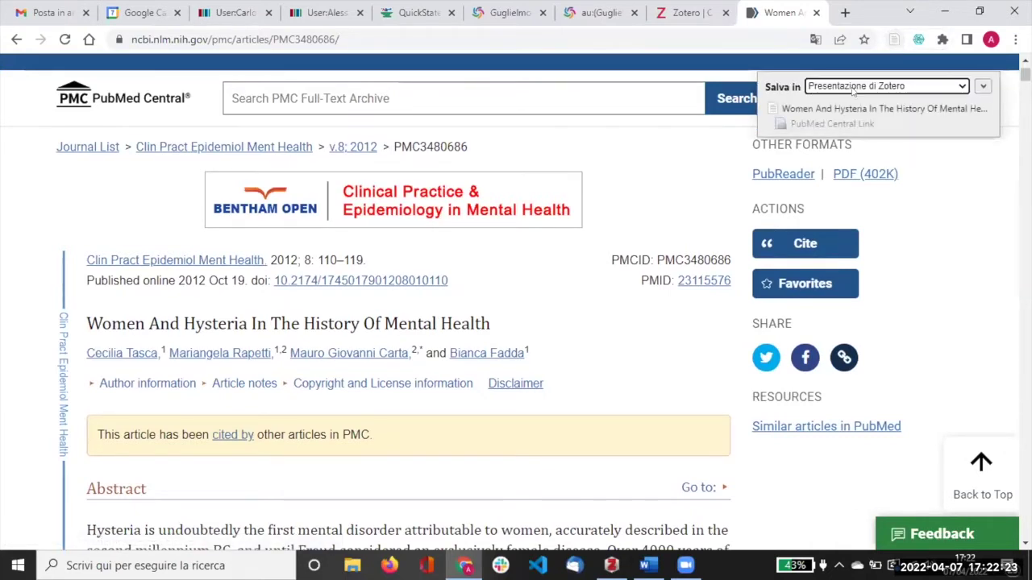
{"action": "left_click", "coordinate": [959, 89]}
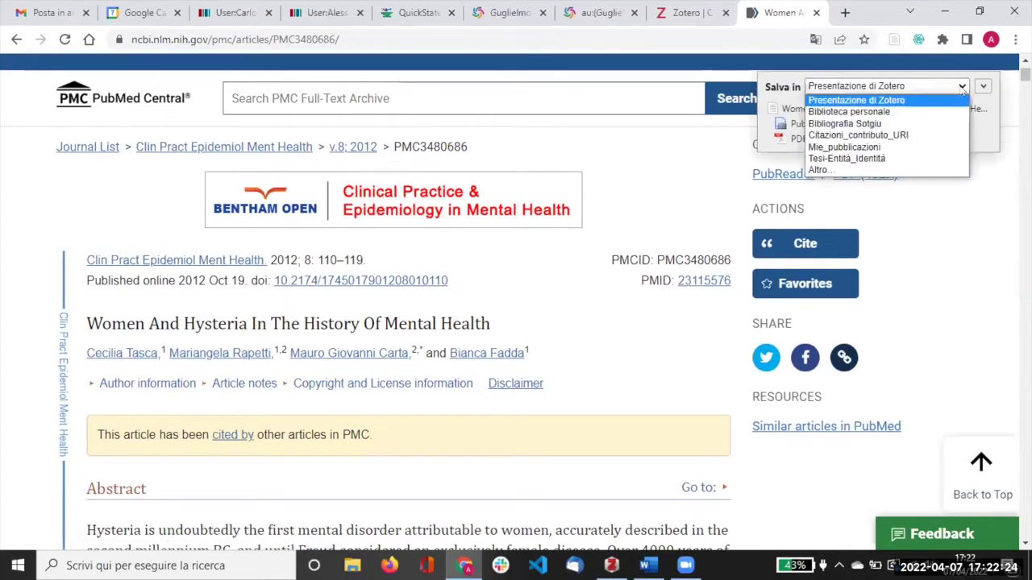
{"action": "left_click", "coordinate": [891, 100]}
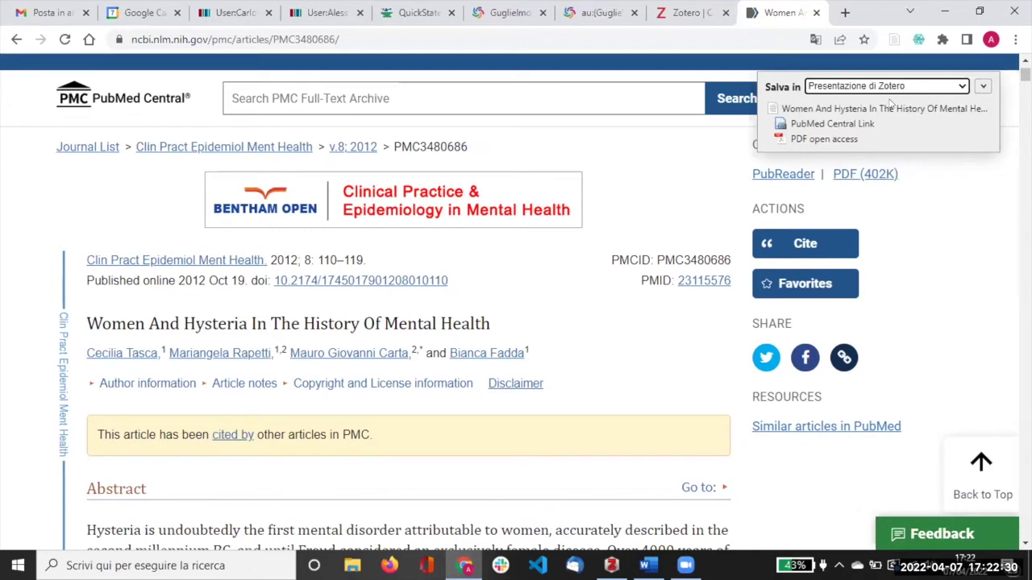
{"action": "left_click", "coordinate": [982, 86]}
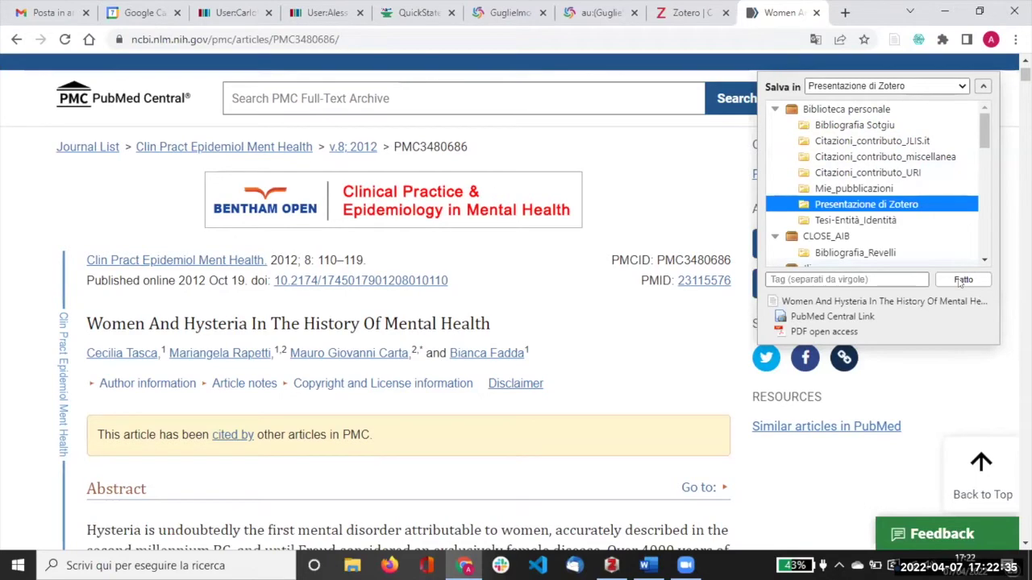
{"action": "left_click", "coordinate": [962, 280]}
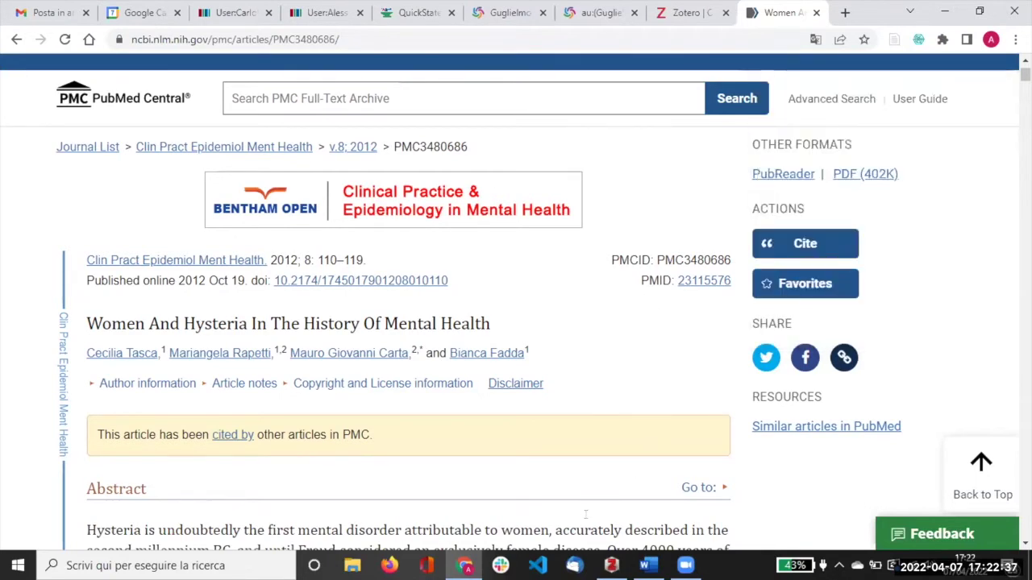
Switch to Zotero and review the imported article's item type, title, authors and abstract
{"action": "key", "text": "alt+Tab"}
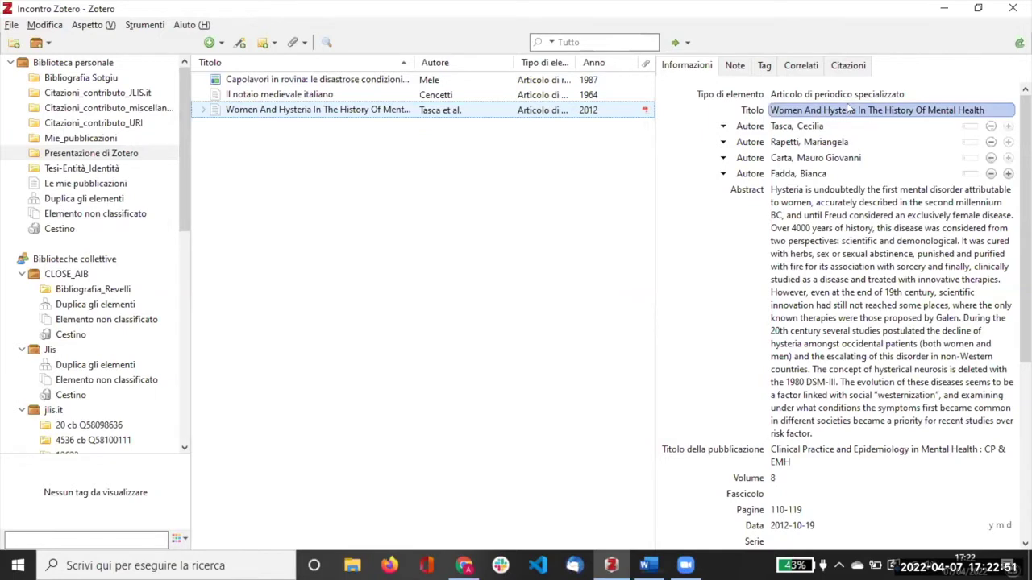
{"action": "left_click", "coordinate": [803, 159]}
{"action": "left_click", "coordinate": [787, 110]}
{"action": "left_click", "coordinate": [893, 142]}
{"action": "key", "text": "Tab"}
{"action": "key", "text": "Tab"}
{"action": "key", "text": "Tab"}
{"action": "key", "text": "Tab"}
{"action": "key", "text": "Tab"}
{"action": "key", "text": "Tab"}
{"action": "key", "text": "Tab"}
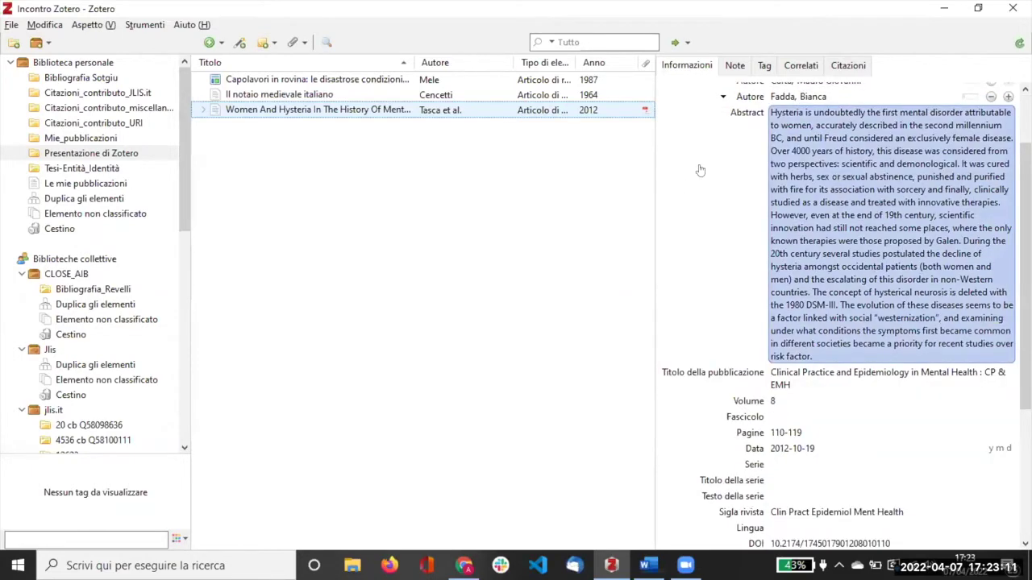
{"action": "left_click", "coordinate": [732, 182]}
{"action": "left_click", "coordinate": [734, 184]}
{"action": "triple_click", "coordinate": [877, 130]}
{"action": "scroll", "coordinate": [838, 139], "scroll_direction": "down", "scroll_amount": 3}
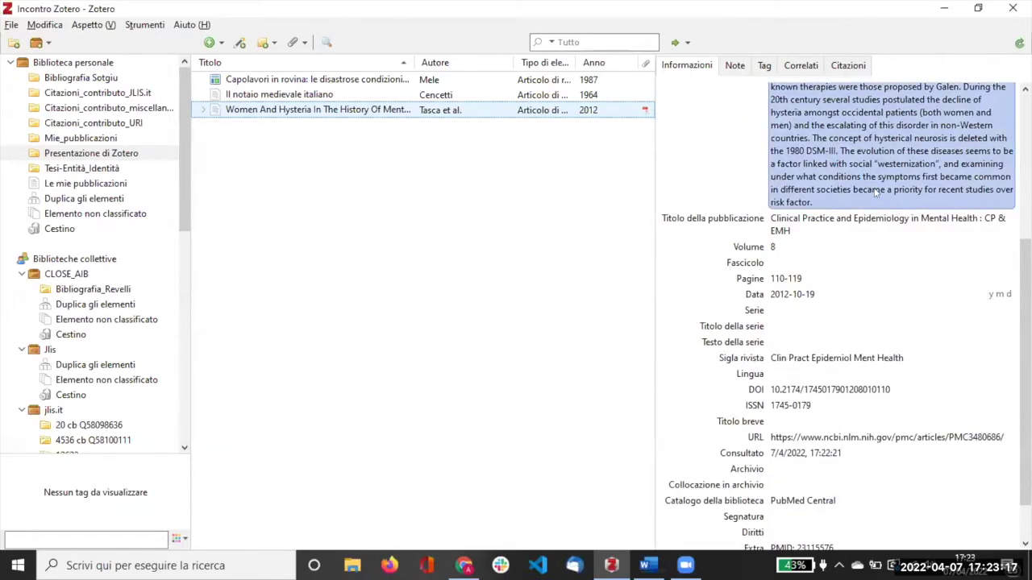
Review the imported article's remaining metadata, including publication title, volume, pages, date, journal abbreviation, DOI, ISSN and URL
{"action": "left_click", "coordinate": [823, 232]}
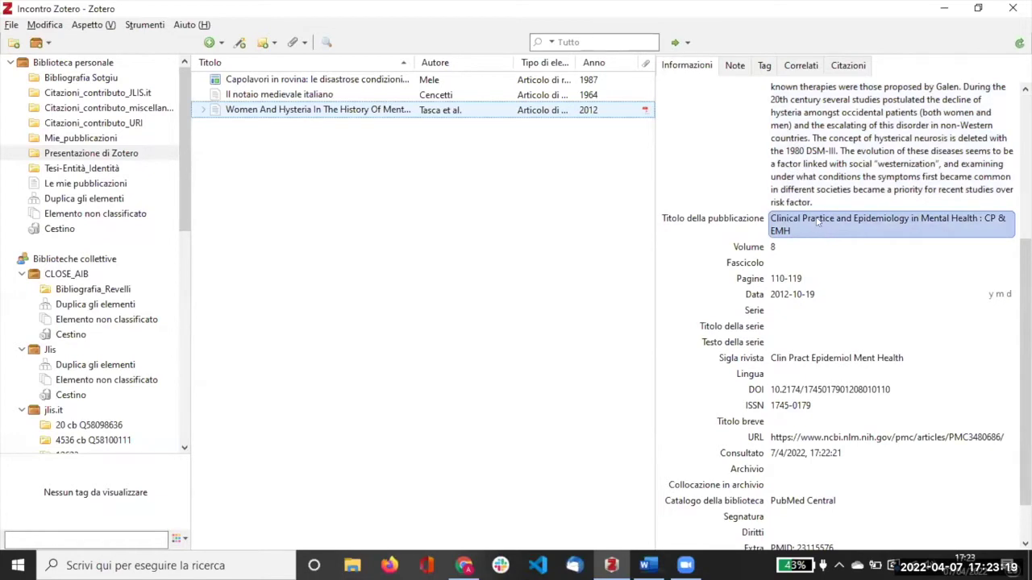
{"action": "scroll", "coordinate": [812, 214], "scroll_direction": "down", "scroll_amount": 1}
{"action": "left_click", "coordinate": [798, 199]}
{"action": "left_click", "coordinate": [794, 244]}
{"action": "left_click", "coordinate": [807, 170]}
{"action": "left_click", "coordinate": [794, 243]}
{"action": "left_click", "coordinate": [838, 197]}
{"action": "left_click", "coordinate": [867, 279]}
{"action": "left_click", "coordinate": [818, 311]}
{"action": "left_click", "coordinate": [818, 337]}
{"action": "left_click", "coordinate": [836, 277]}
{"action": "left_click", "coordinate": [837, 359]}
{"action": "left_click", "coordinate": [831, 294]}
{"action": "left_click", "coordinate": [831, 356]}
{"action": "left_click", "coordinate": [831, 324]}
{"action": "left_click", "coordinate": [817, 345]}
{"action": "left_click", "coordinate": [798, 389]}
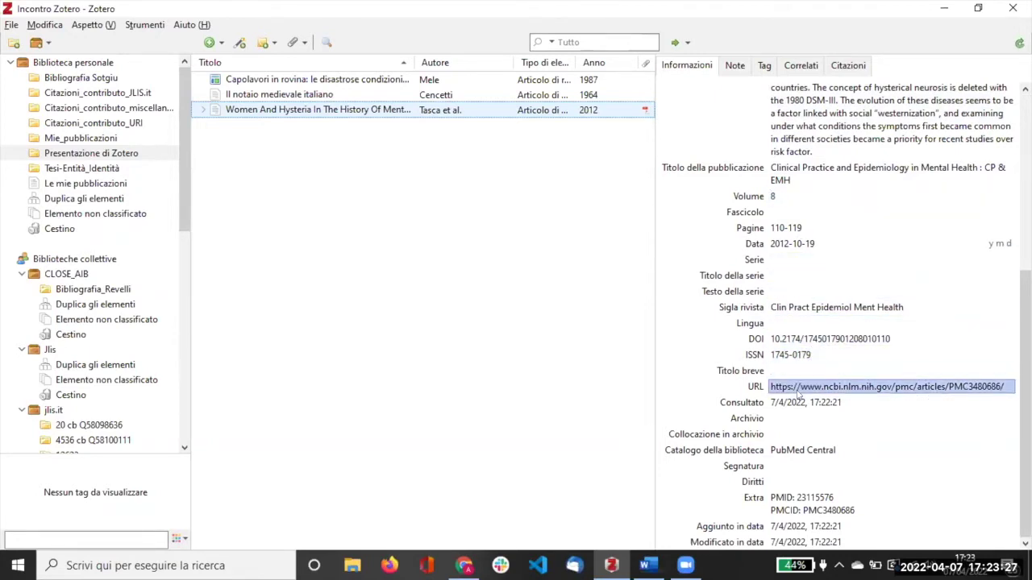
{"action": "left_click", "coordinate": [813, 404]}
{"action": "left_click", "coordinate": [807, 435]}
{"action": "left_click", "coordinate": [806, 451]}
{"action": "left_click", "coordinate": [806, 323]}
{"action": "left_click", "coordinate": [806, 388]}
{"action": "left_click", "coordinate": [806, 292]}
{"action": "left_click", "coordinate": [836, 310]}
{"action": "left_click", "coordinate": [826, 323]}
{"action": "left_click", "coordinate": [815, 419]}
Clear the Catalogo della biblioteca value from the imported Women And Hysteria article
{"action": "left_click", "coordinate": [802, 451]}
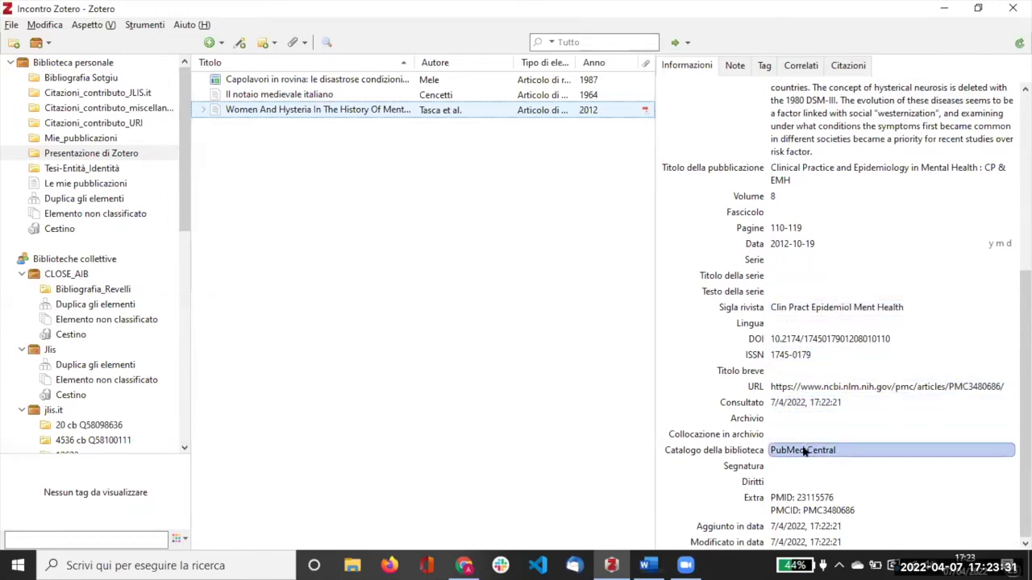
{"action": "left_click", "coordinate": [805, 452]}
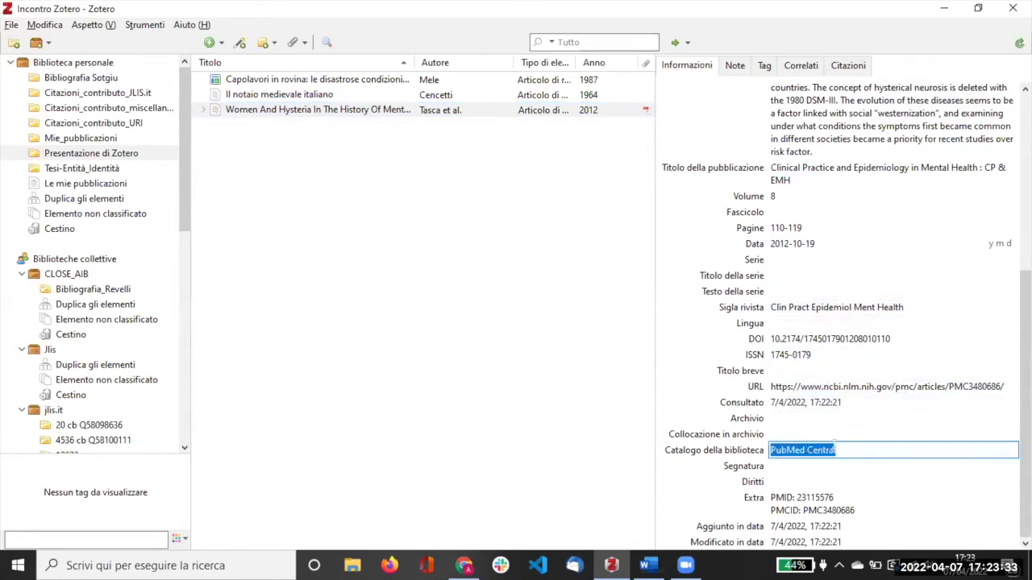
{"action": "key", "text": "BackSpace"}
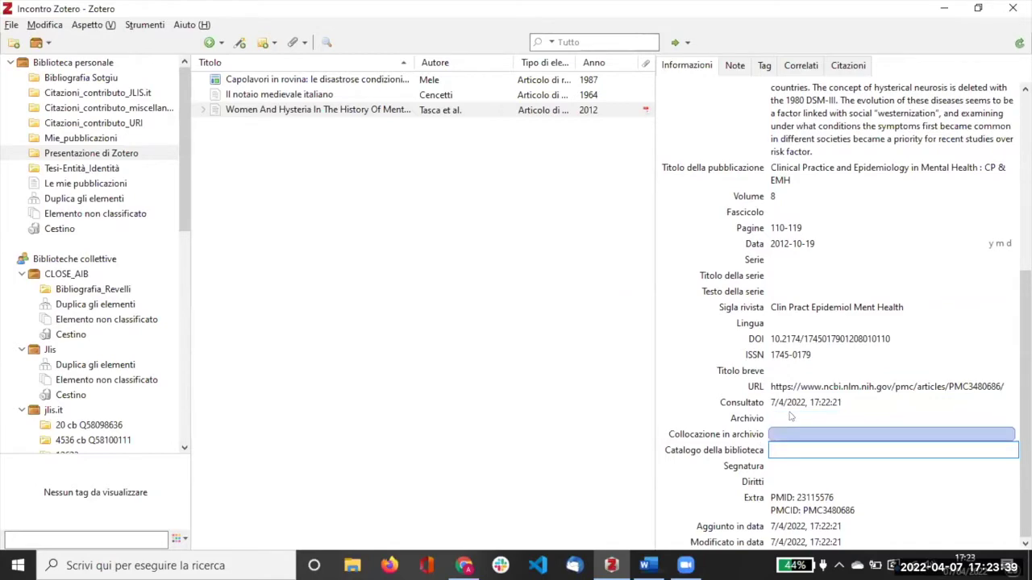
{"action": "left_click", "coordinate": [448, 234]}
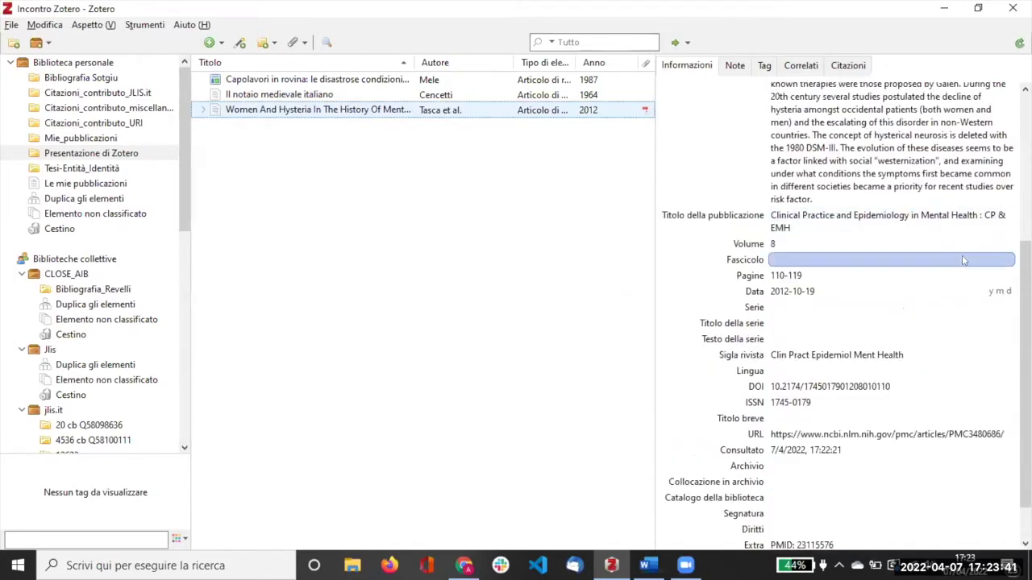
{"action": "left_click", "coordinate": [961, 260]}
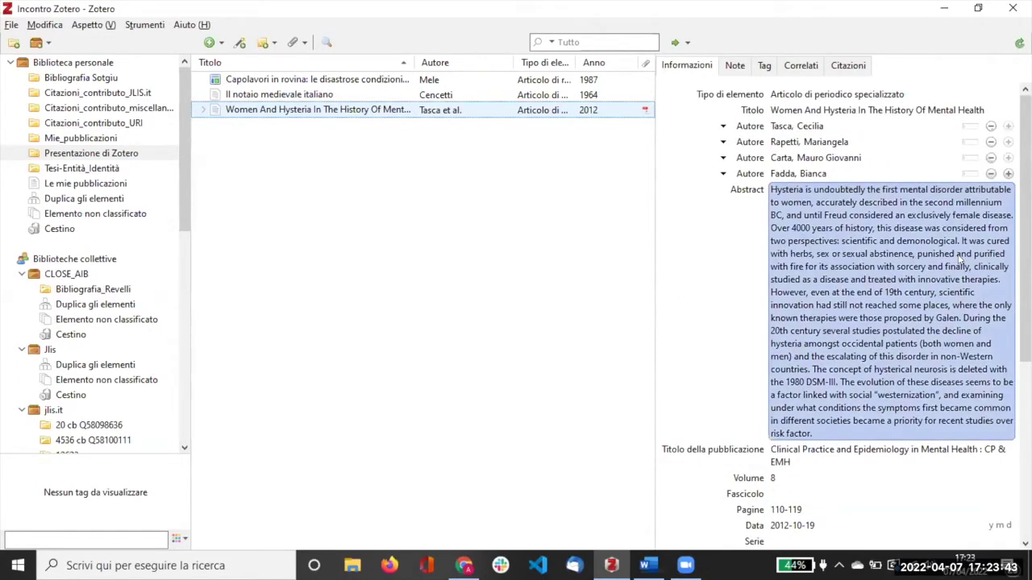
{"action": "key", "text": "Escape"}
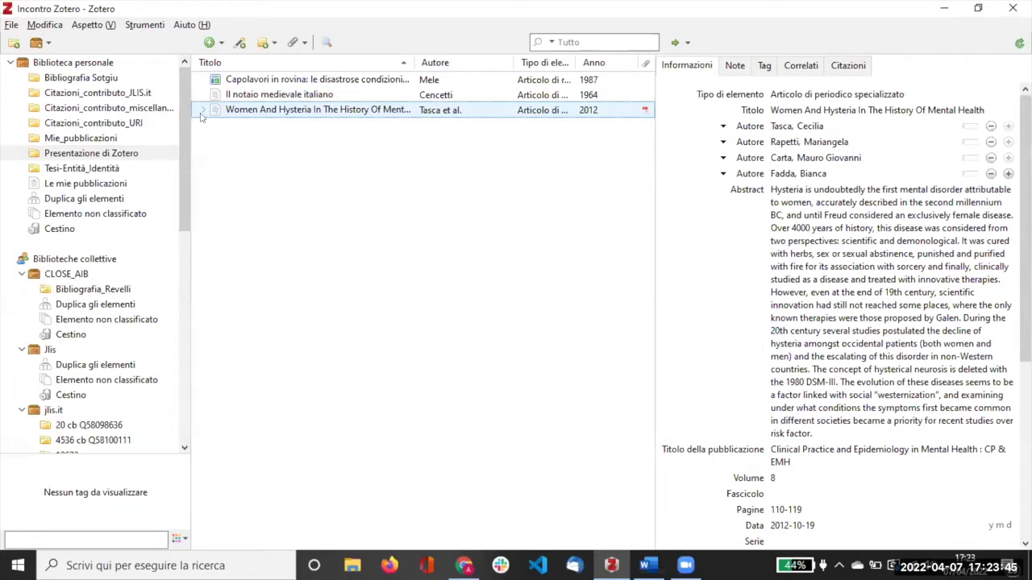
Expand the Women And Hysteria article and inspect its attached full-text PDF
{"action": "left_click", "coordinate": [201, 111]}
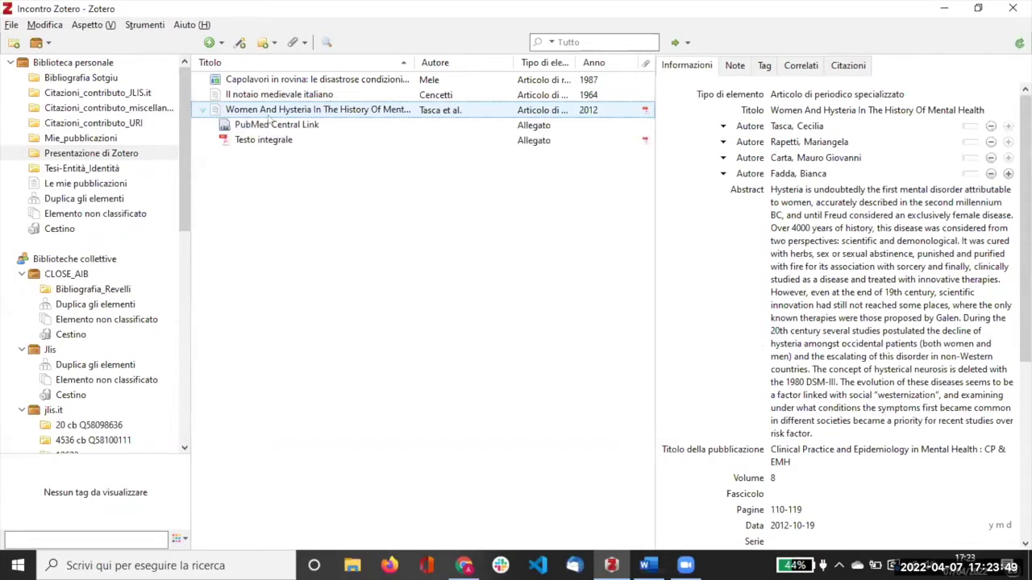
{"action": "left_click", "coordinate": [248, 141]}
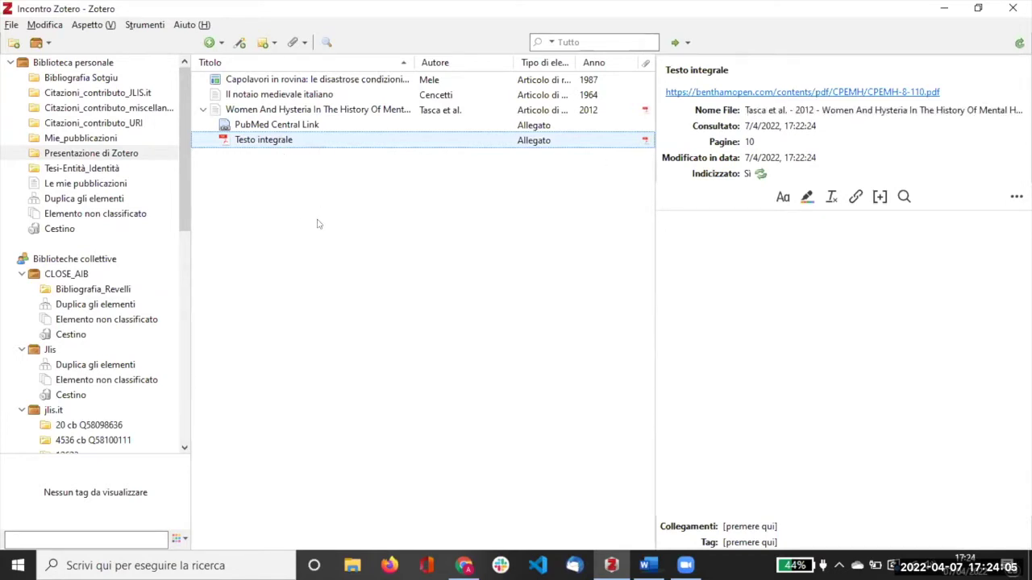
{"action": "left_click", "coordinate": [299, 110]}
Switch to Chrome and open the rime.cnr.it article link from the Wikidata guide's web-import section in a new tab
{"action": "left_click", "coordinate": [464, 565]}
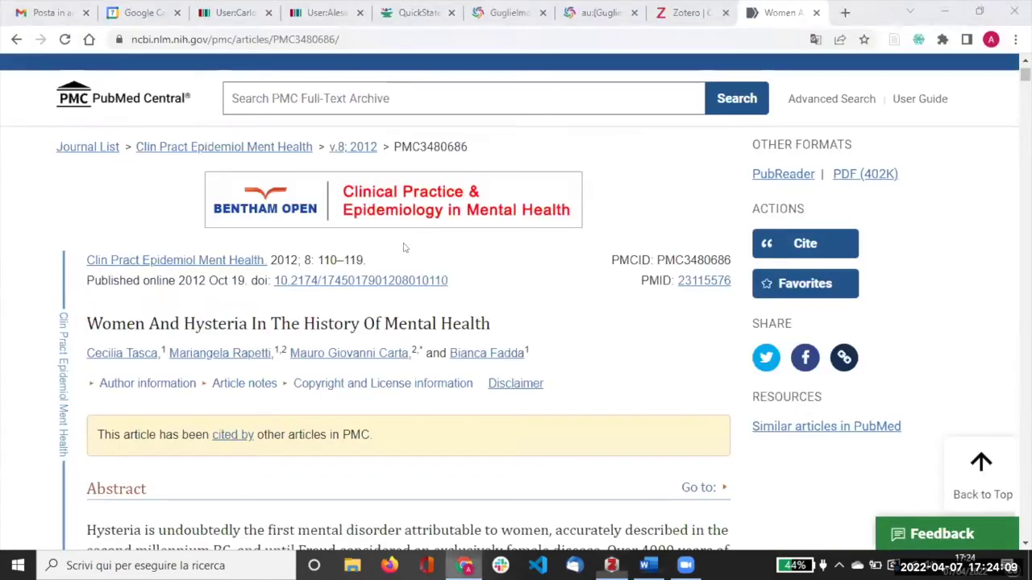
{"action": "left_click", "coordinate": [325, 12]}
{"action": "left_click", "coordinate": [234, 12]}
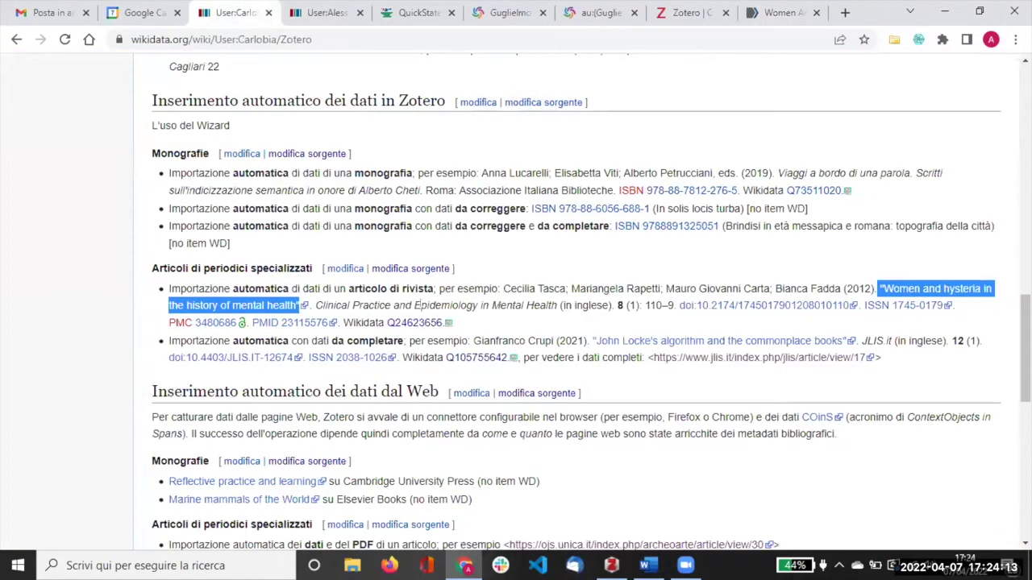
{"action": "scroll", "coordinate": [520, 323], "scroll_direction": "up", "scroll_amount": 2}
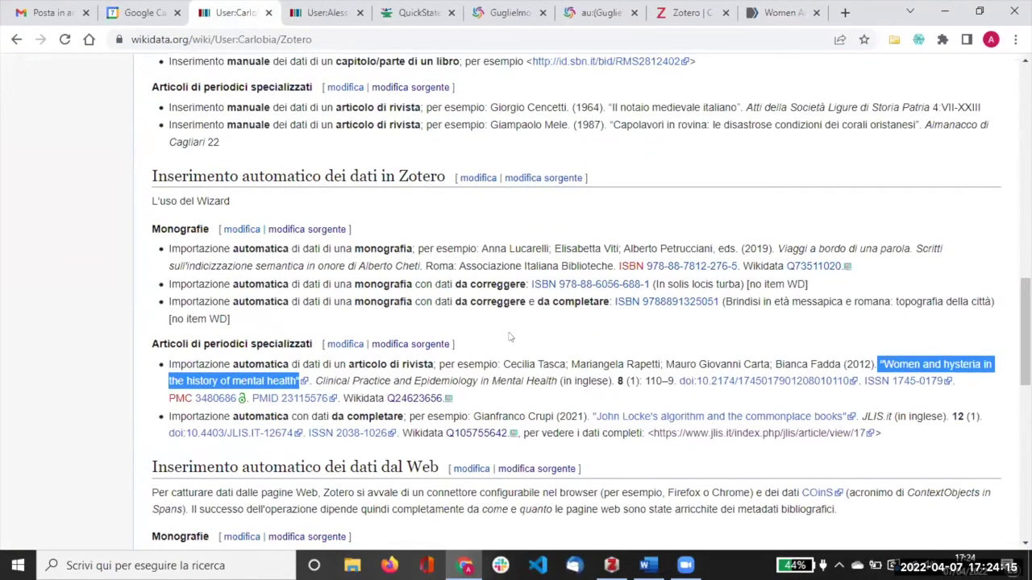
{"action": "scroll", "coordinate": [498, 344], "scroll_direction": "up", "scroll_amount": 1}
{"action": "scroll", "coordinate": [492, 322], "scroll_direction": "down", "scroll_amount": 3}
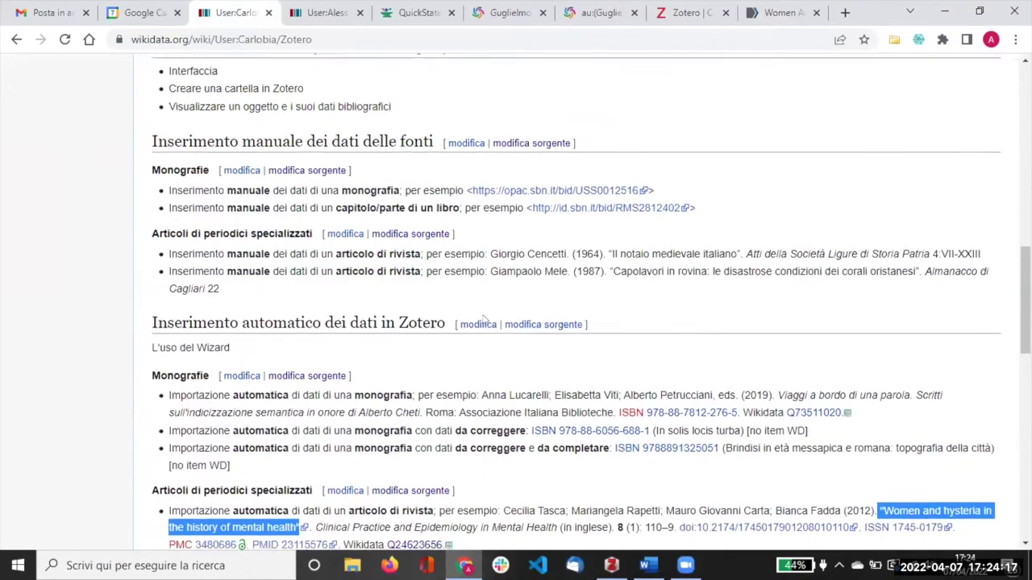
{"action": "scroll", "coordinate": [489, 288], "scroll_direction": "down", "scroll_amount": 4}
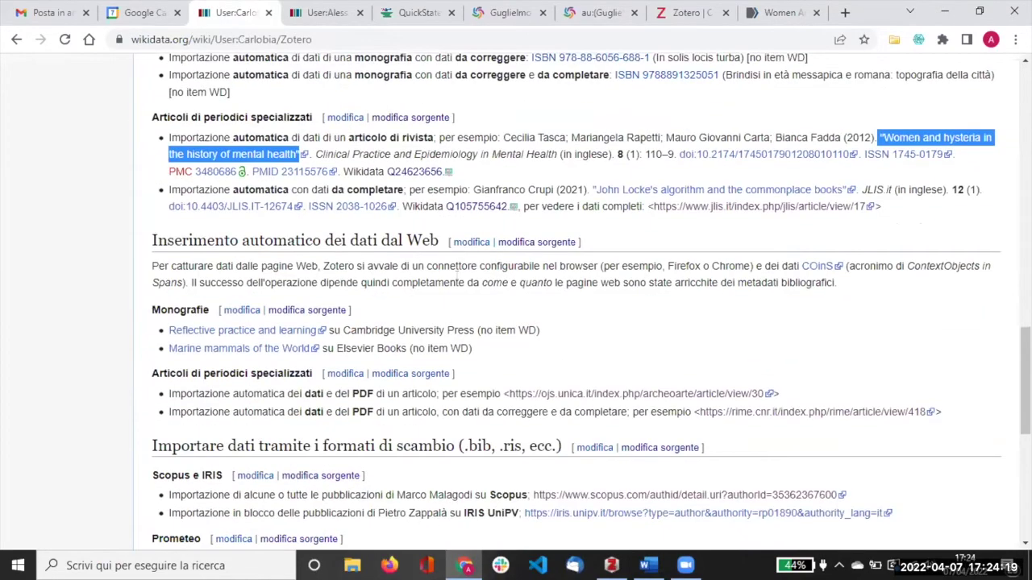
{"action": "right_click", "coordinate": [733, 260]}
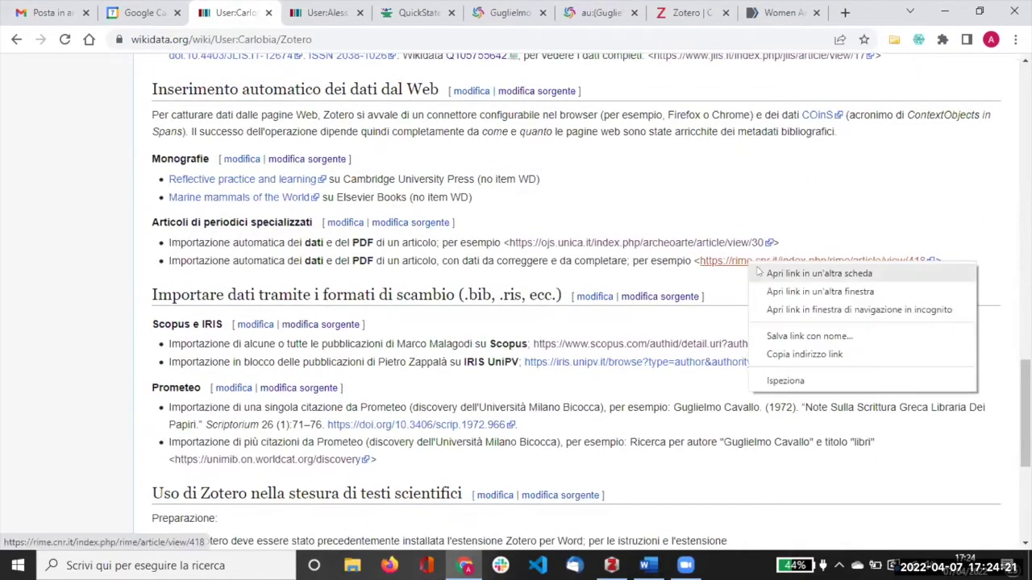
{"action": "left_click", "coordinate": [759, 269]}
{"action": "left_click", "coordinate": [286, 8]}
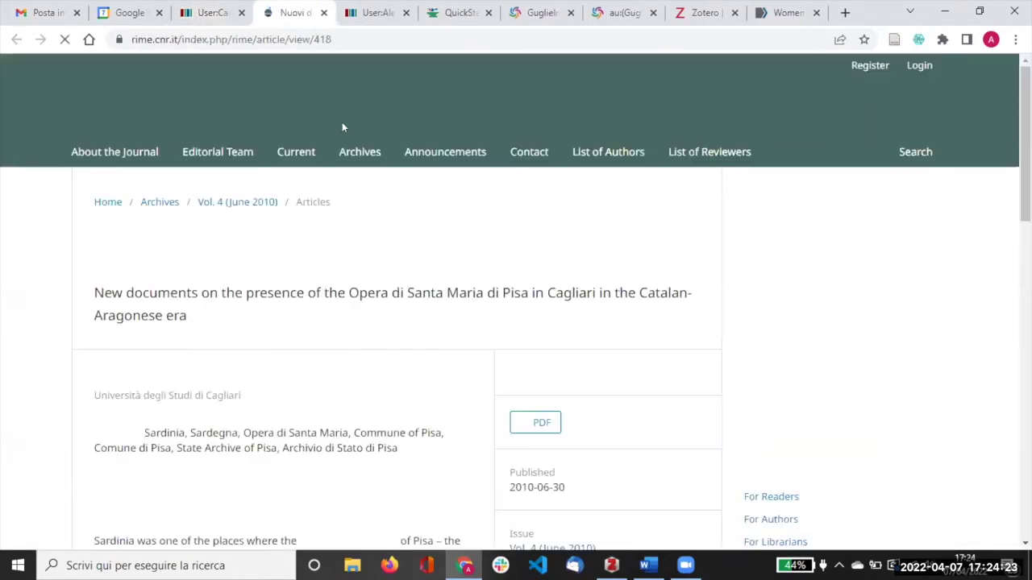
Save the RiMe article with the Zotero Connector into the Presentazione di Zotero collection
{"action": "scroll", "coordinate": [407, 187], "scroll_direction": "down", "scroll_amount": 2}
{"action": "scroll", "coordinate": [392, 188], "scroll_direction": "up", "scroll_amount": 1}
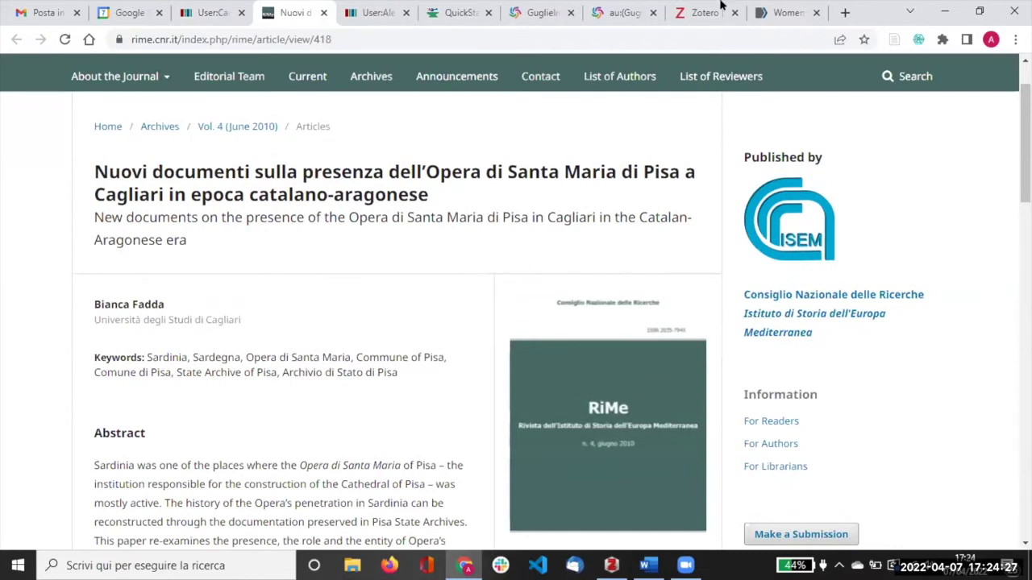
{"action": "left_click", "coordinate": [894, 40]}
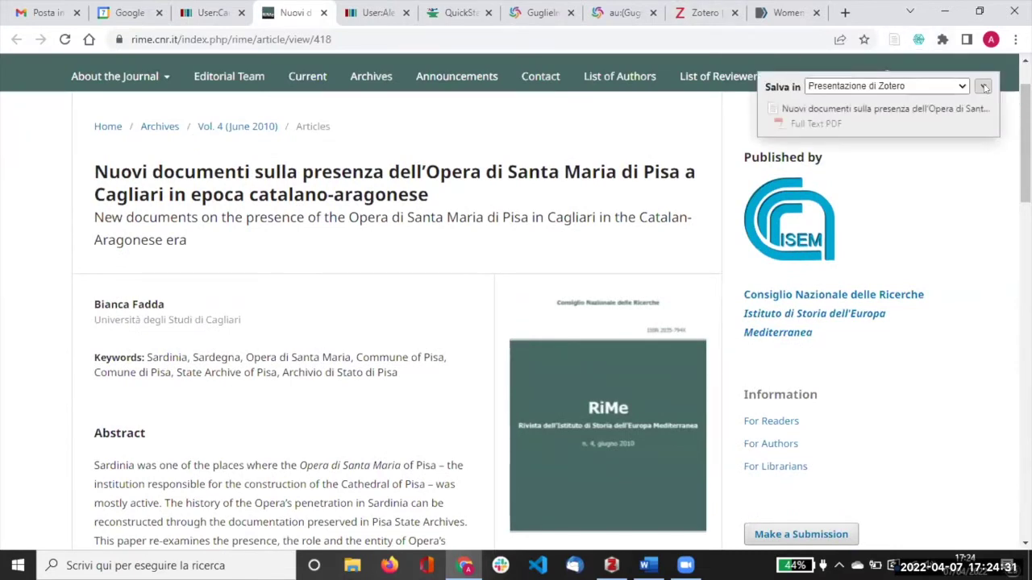
{"action": "left_click", "coordinate": [983, 86]}
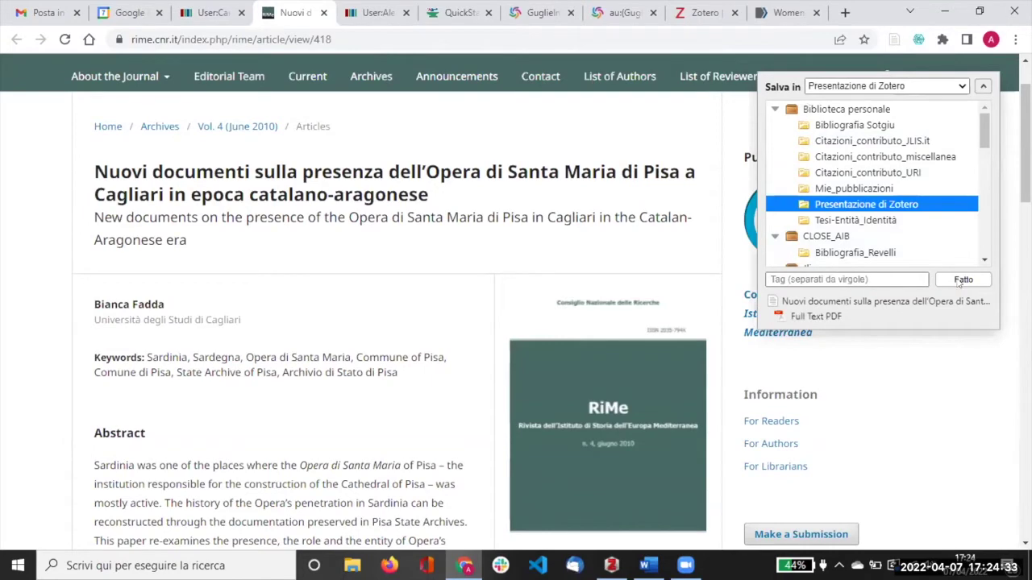
{"action": "left_click", "coordinate": [961, 279]}
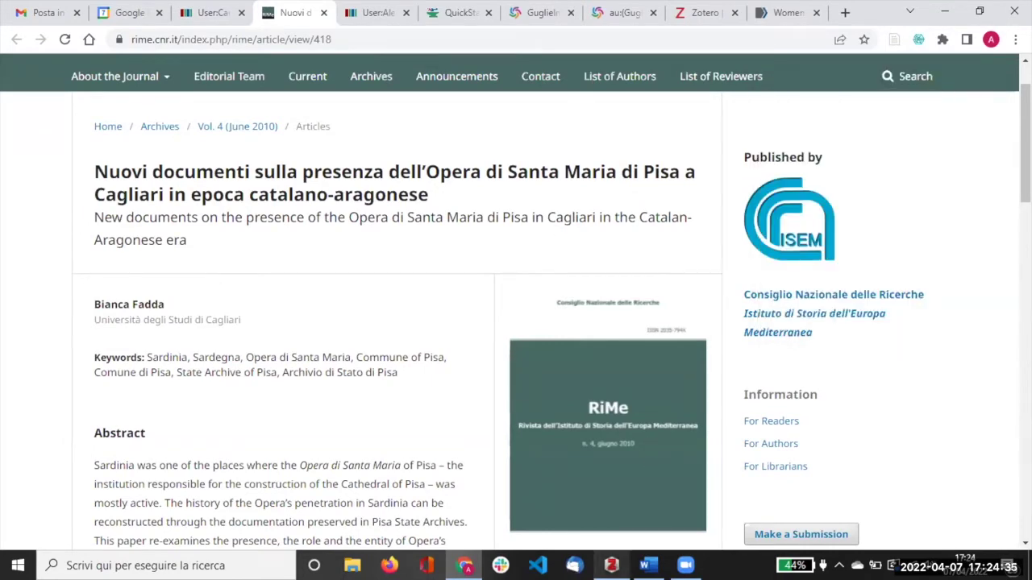
Switch to Zotero and review the imported Nuovi documenti article's item type, title, author and abstract
{"action": "key", "text": "alt+Tab"}
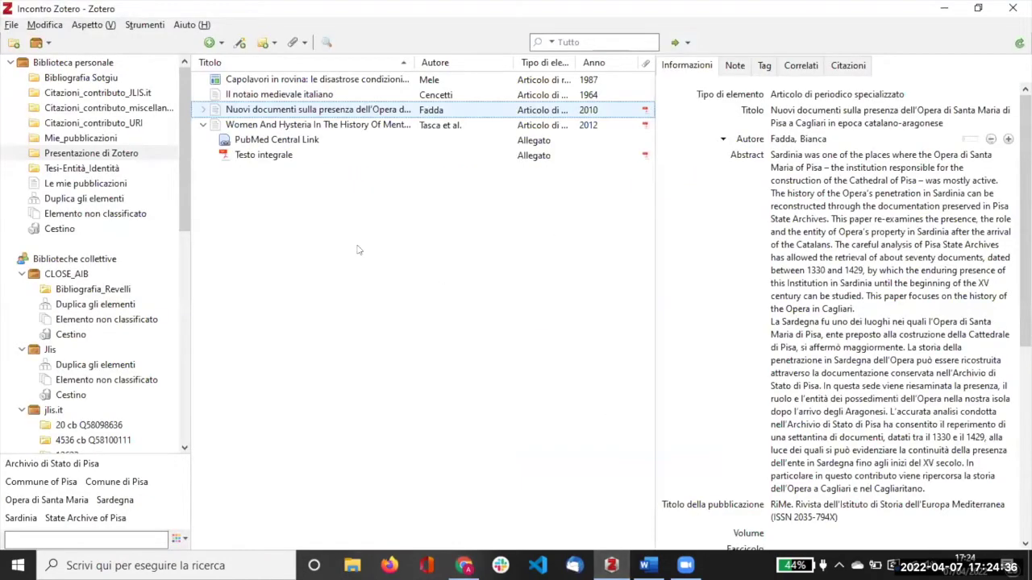
{"action": "left_click", "coordinate": [295, 125]}
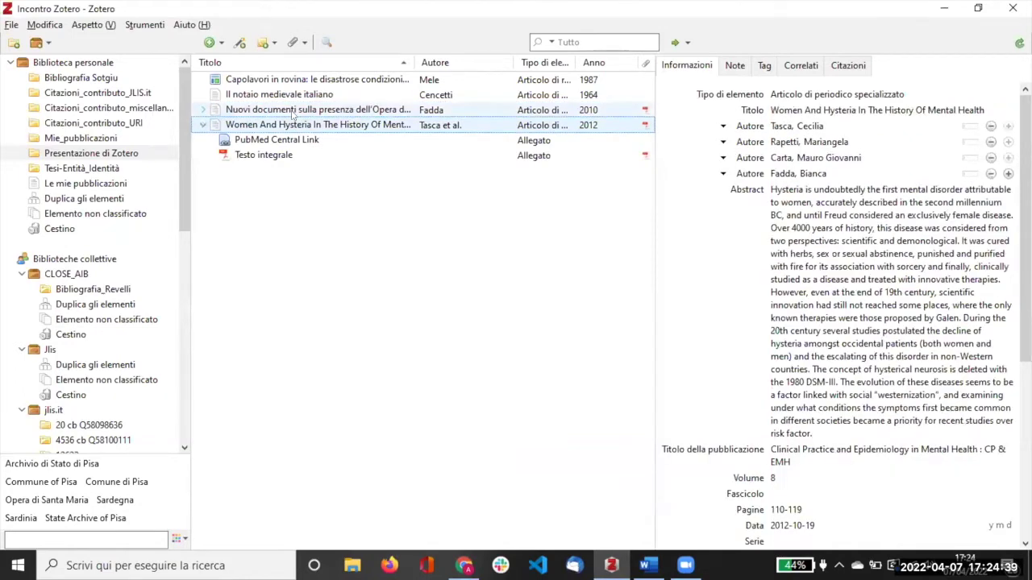
{"action": "left_click", "coordinate": [395, 109]}
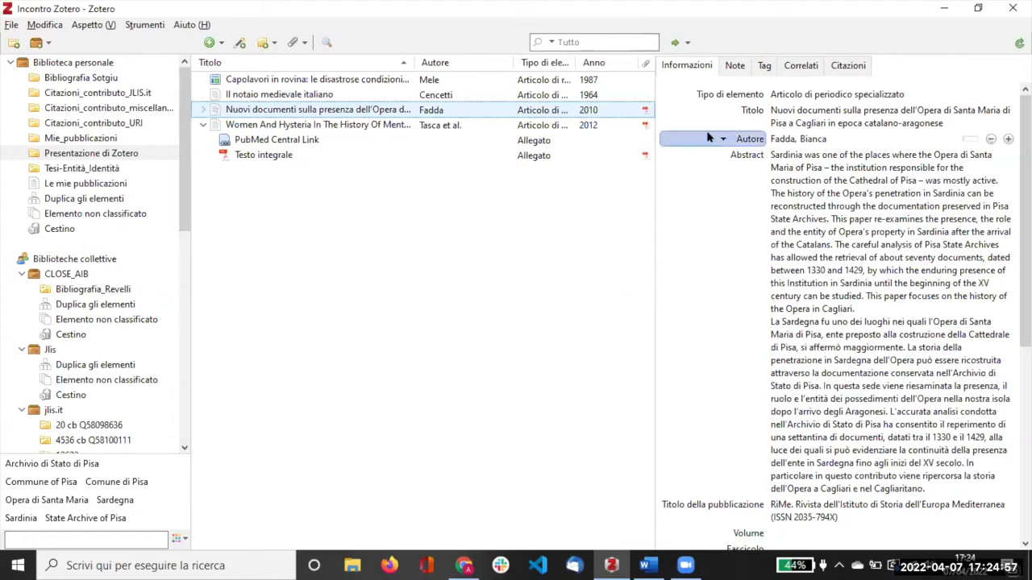
{"action": "left_click", "coordinate": [773, 143]}
{"action": "key", "text": "Tab"}
{"action": "key", "text": "shift+Tab"}
{"action": "key", "text": "shift+Tab"}
{"action": "key", "text": "Tab"}
{"action": "key", "text": "Tab"}
{"action": "key", "text": "Tab"}
{"action": "key", "text": "Escape"}
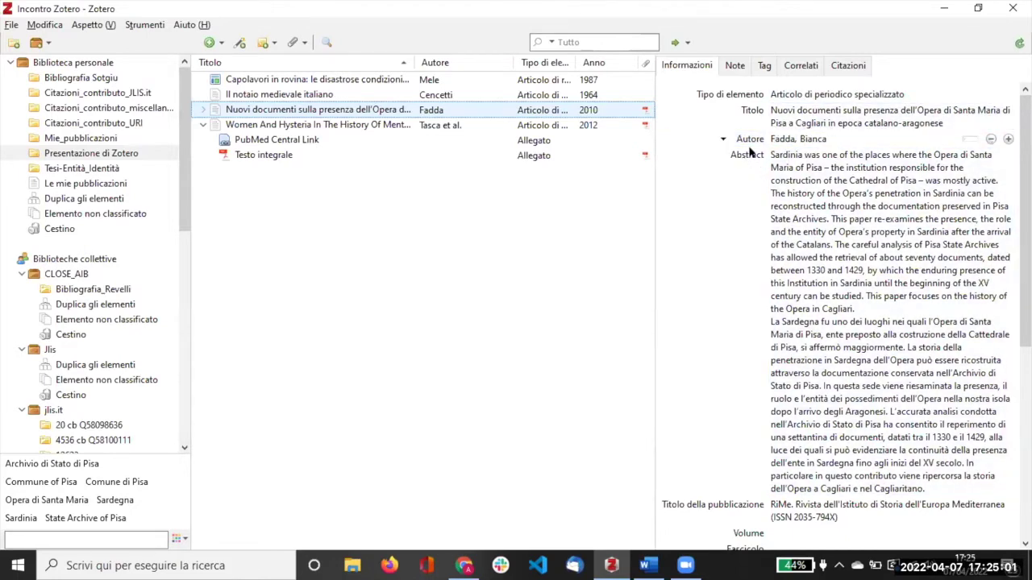
Remove "(ISSN 2035-794X)" from the Nuovi documenti article's publication title, leaving "RiMe. Rivista dell'Istituto di Storia dell'Europa Mediterranea"
{"action": "scroll", "coordinate": [732, 189], "scroll_direction": "down", "scroll_amount": 6}
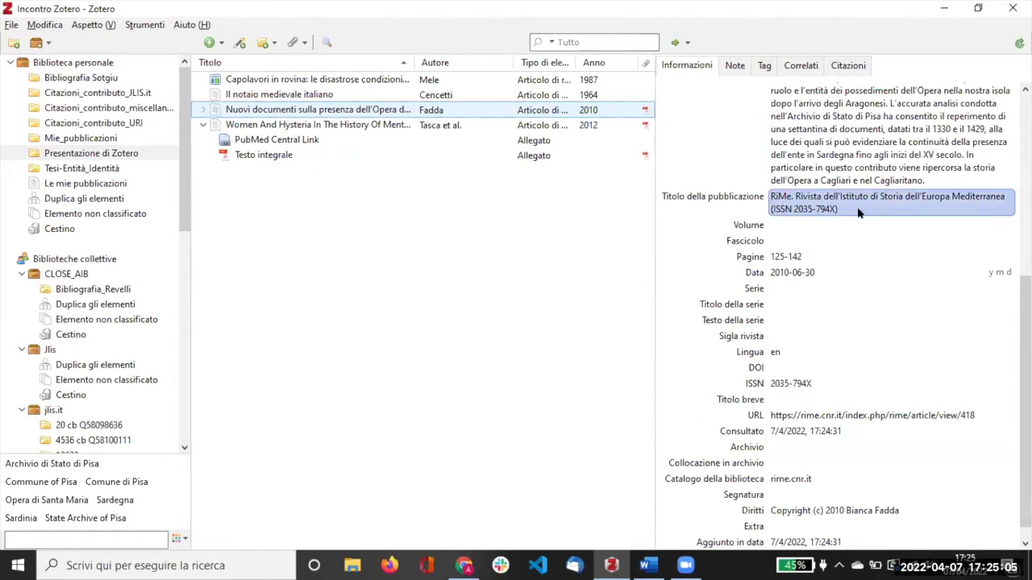
{"action": "left_click", "coordinate": [803, 208]}
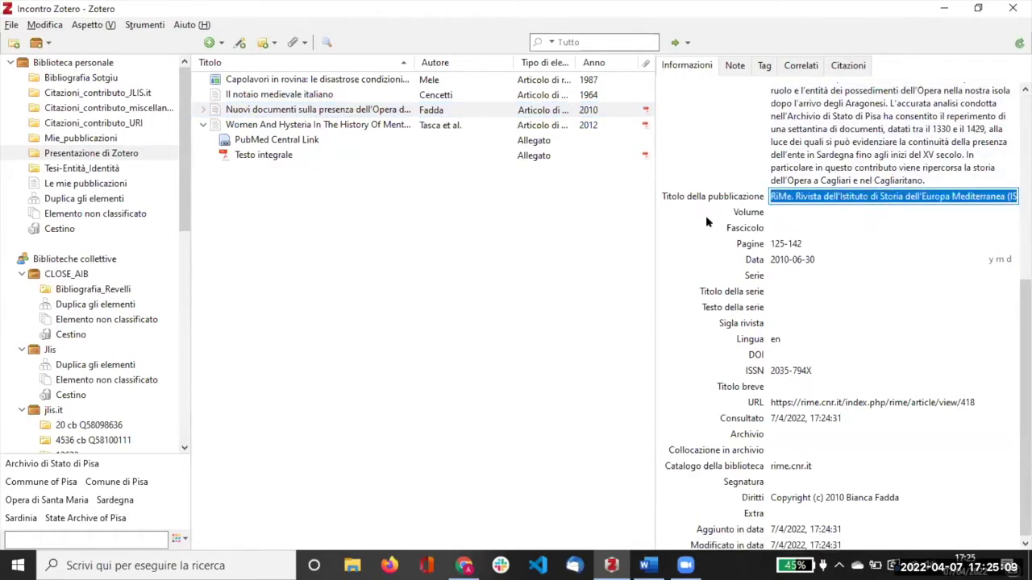
{"action": "left_click", "coordinate": [606, 247]}
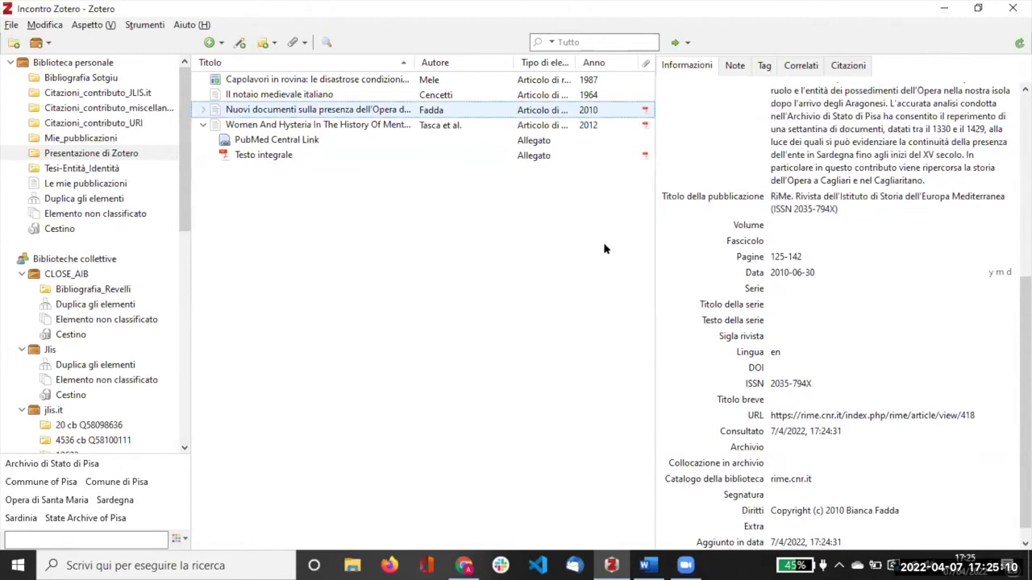
{"action": "left_click", "coordinate": [837, 211]}
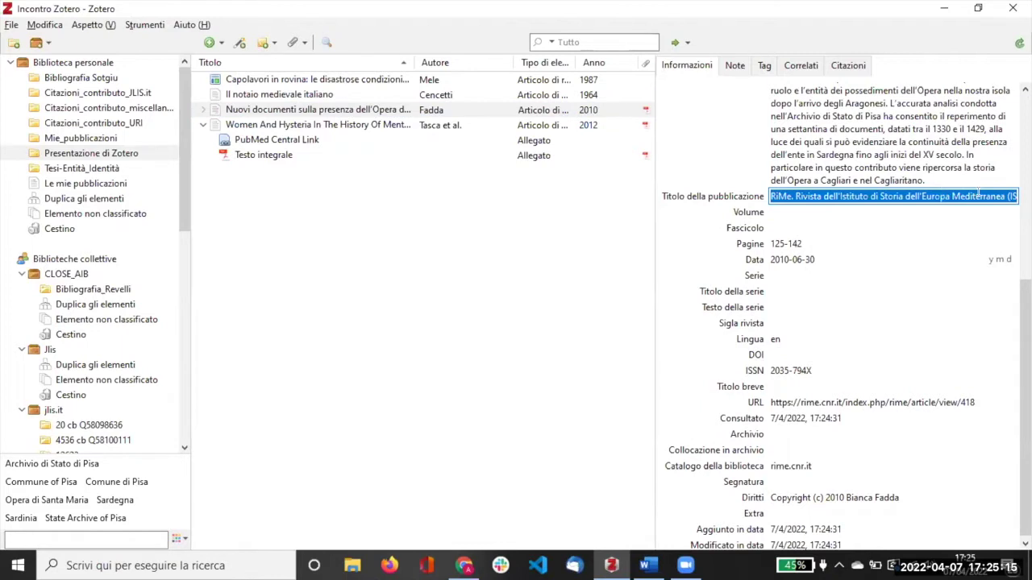
{"action": "left_click", "coordinate": [1002, 195]}
{"action": "key", "text": "shift+End"}
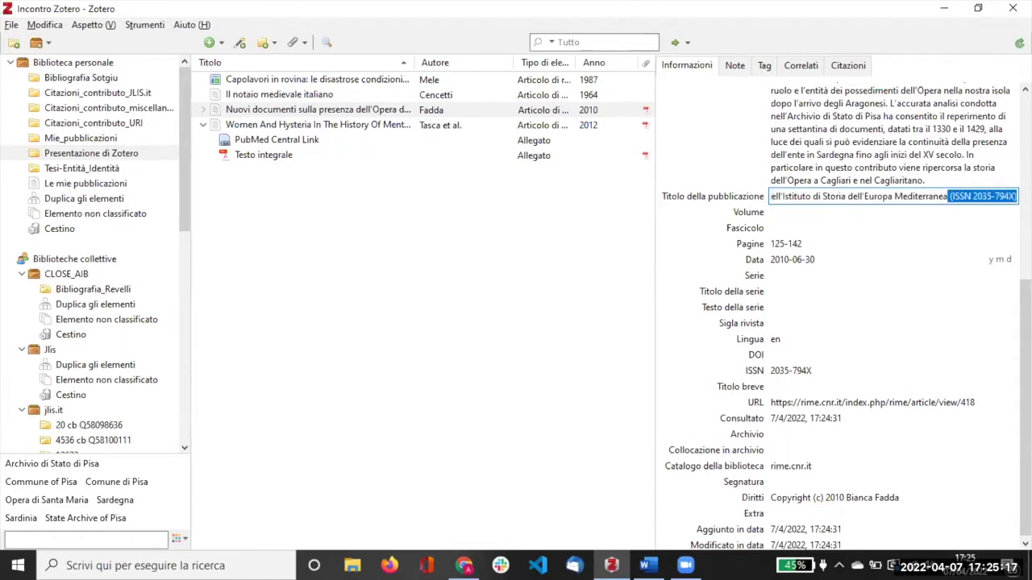
{"action": "key", "text": "BackSpace"}
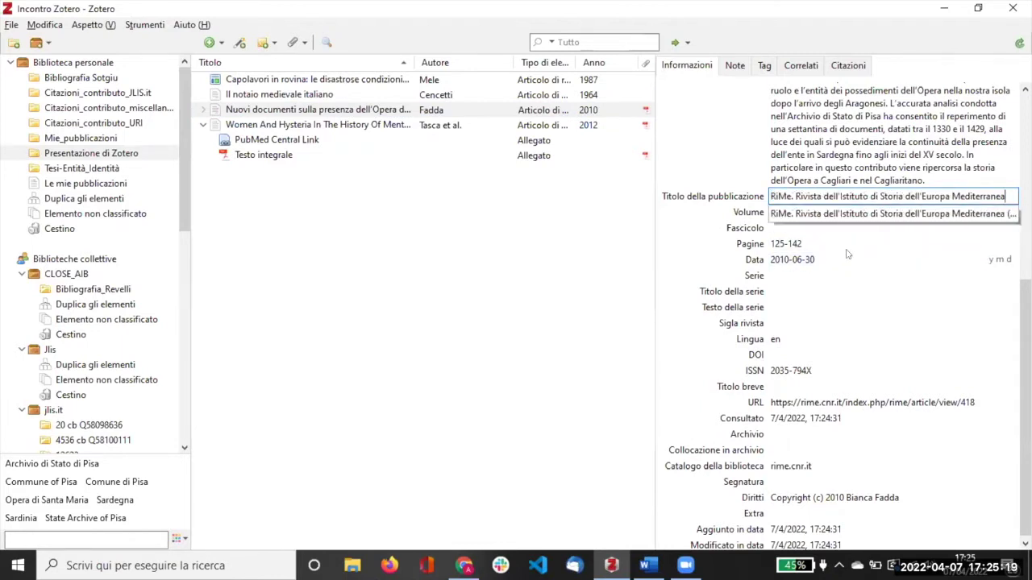
{"action": "left_click", "coordinate": [804, 291]}
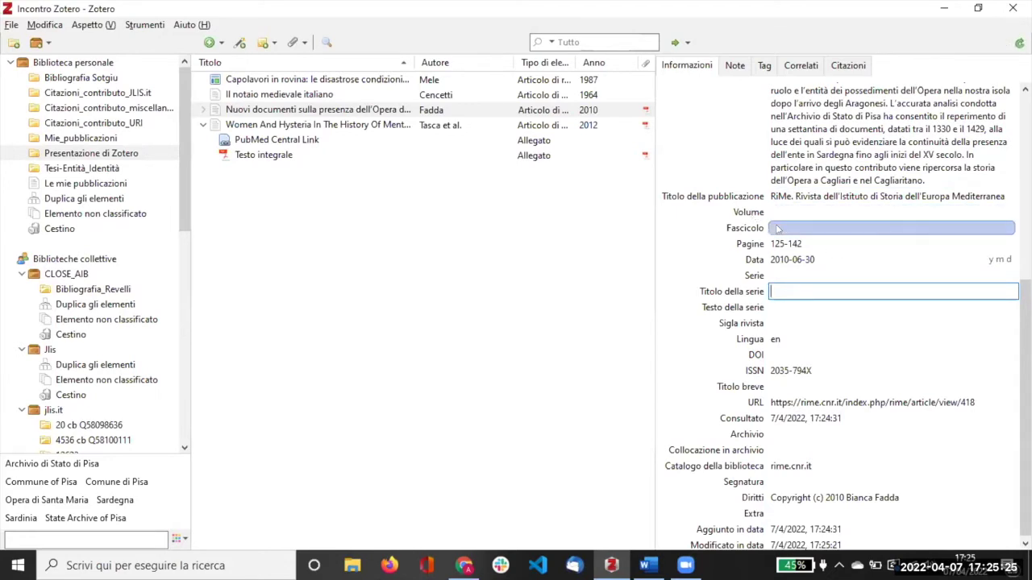
Check the issue number on the article's web page and set the Nuovi documenti item's Volume to 4
{"action": "key", "text": "alt+Tab"}
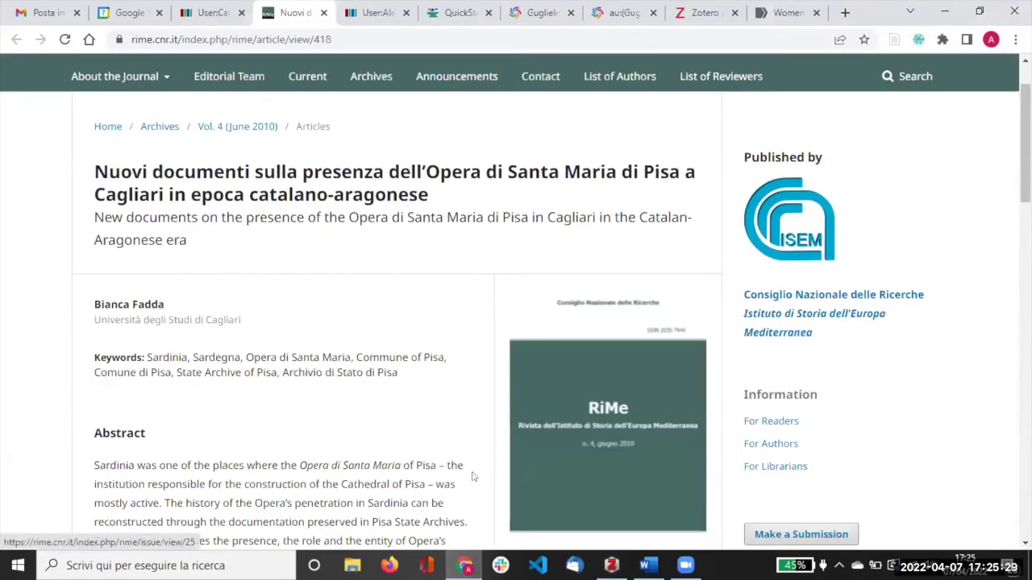
{"action": "key", "text": "alt+Tab"}
{"action": "left_click", "coordinate": [887, 212]}
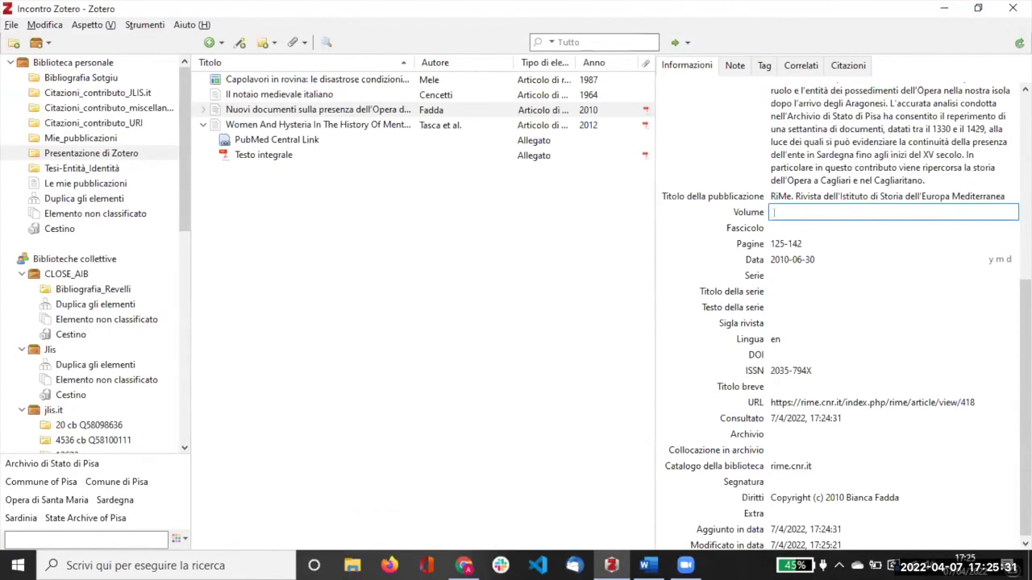
{"action": "type", "text": "4"}
{"action": "key", "text": "Tab"}
{"action": "left_click", "coordinate": [529, 265]}
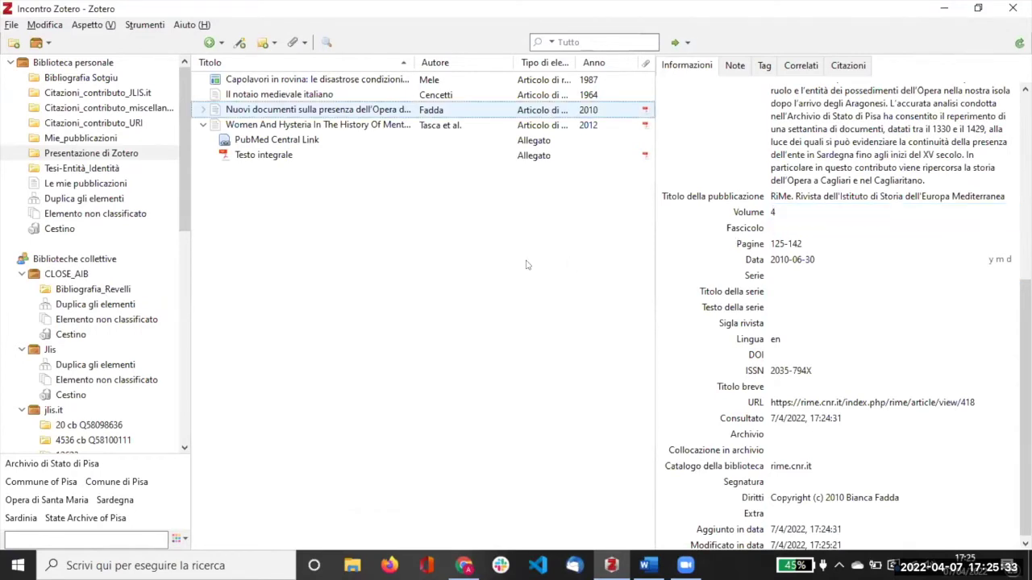
{"action": "left_click", "coordinate": [790, 226]}
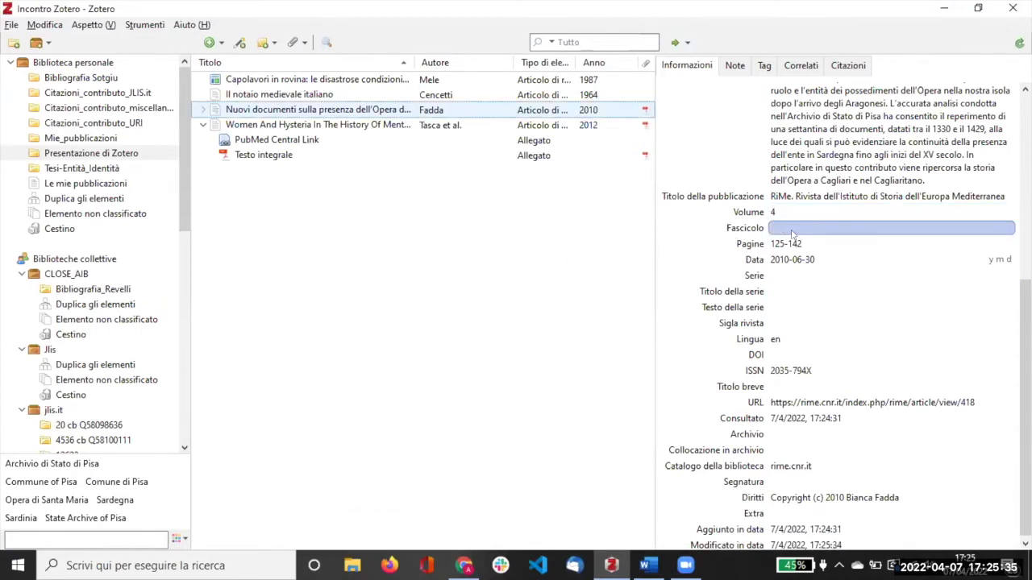
{"action": "key", "text": "Return"}
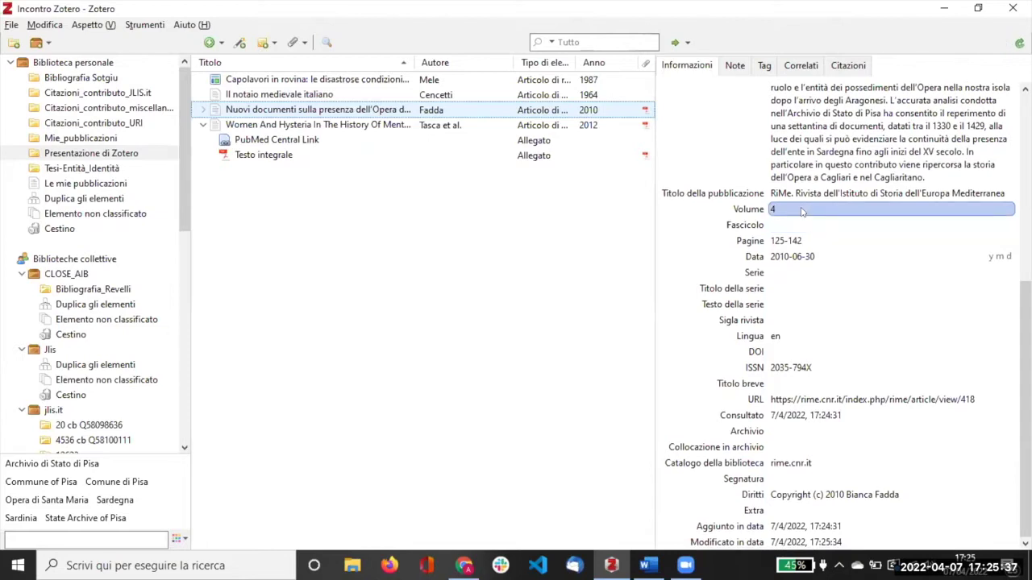
Review the Nuovi documenti article's remaining metadata, including issue, pages, date, journal abbreviation, language, DOI, ISSN and URL
{"action": "left_click", "coordinate": [798, 401]}
{"action": "left_click", "coordinate": [806, 351]}
{"action": "left_click", "coordinate": [814, 240]}
{"action": "left_click", "coordinate": [810, 273]}
{"action": "left_click", "coordinate": [810, 320]}
{"action": "left_click", "coordinate": [811, 399]}
{"action": "left_click", "coordinate": [815, 367]}
{"action": "left_click", "coordinate": [810, 447]}
{"action": "left_click", "coordinate": [811, 463]}
{"action": "left_click", "coordinate": [811, 225]}
{"action": "left_click", "coordinate": [810, 337]}
{"action": "left_click", "coordinate": [810, 479]}
{"action": "left_click", "coordinate": [810, 304]}
{"action": "scroll", "coordinate": [791, 314], "scroll_direction": "up", "scroll_amount": 2}
{"action": "left_click", "coordinate": [806, 271]}
{"action": "scroll", "coordinate": [798, 307], "scroll_direction": "up", "scroll_amount": 7}
{"action": "scroll", "coordinate": [798, 302], "scroll_direction": "down", "scroll_amount": 7}
{"action": "key", "text": "Tab"}
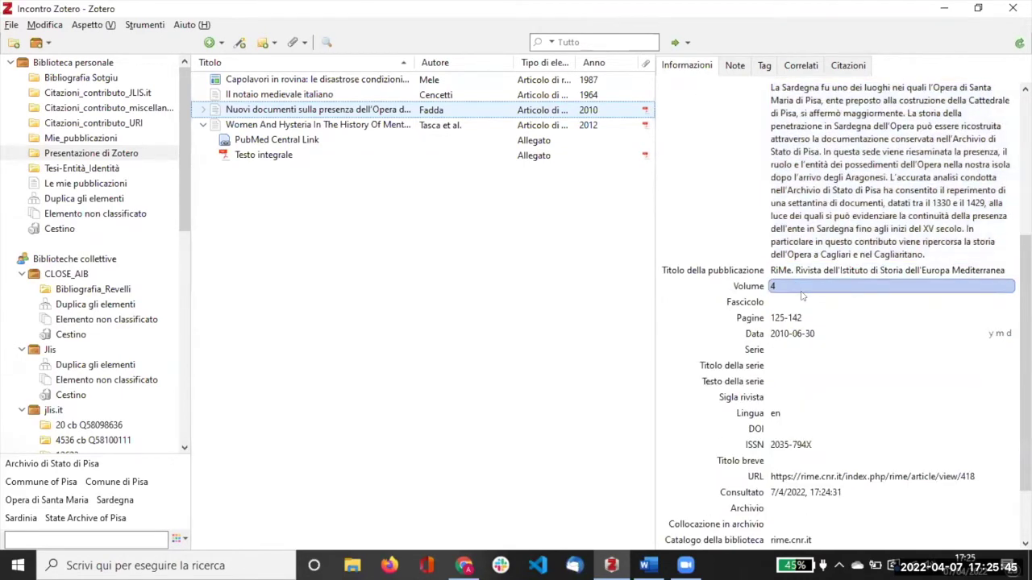
{"action": "left_click", "coordinate": [795, 271]}
{"action": "key", "text": "Escape"}
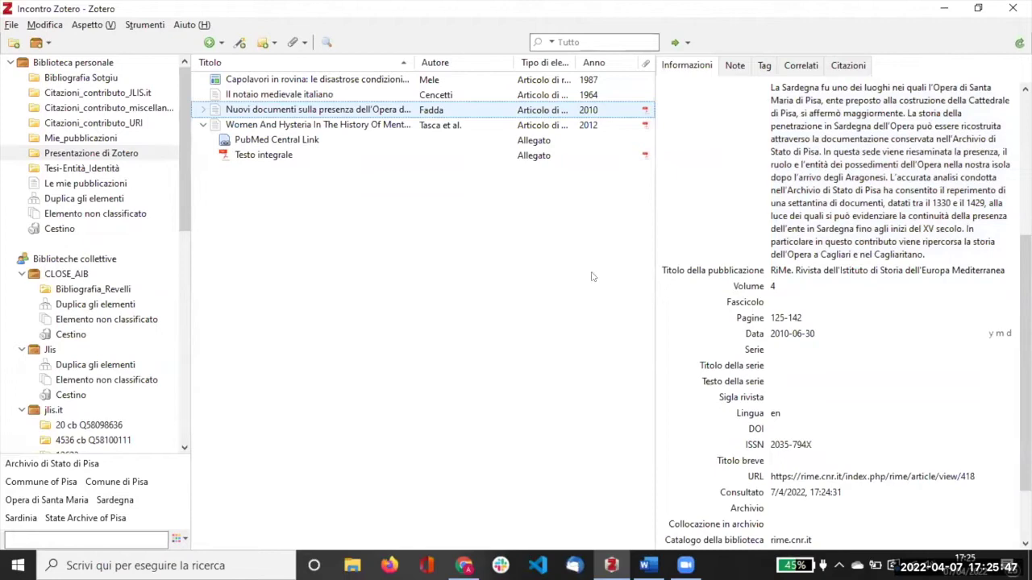
{"action": "left_click", "coordinate": [821, 273]}
{"action": "key", "text": "shift+Tab"}
{"action": "key", "text": "Escape"}
{"action": "left_click", "coordinate": [781, 246]}
{"action": "key", "text": "Escape"}
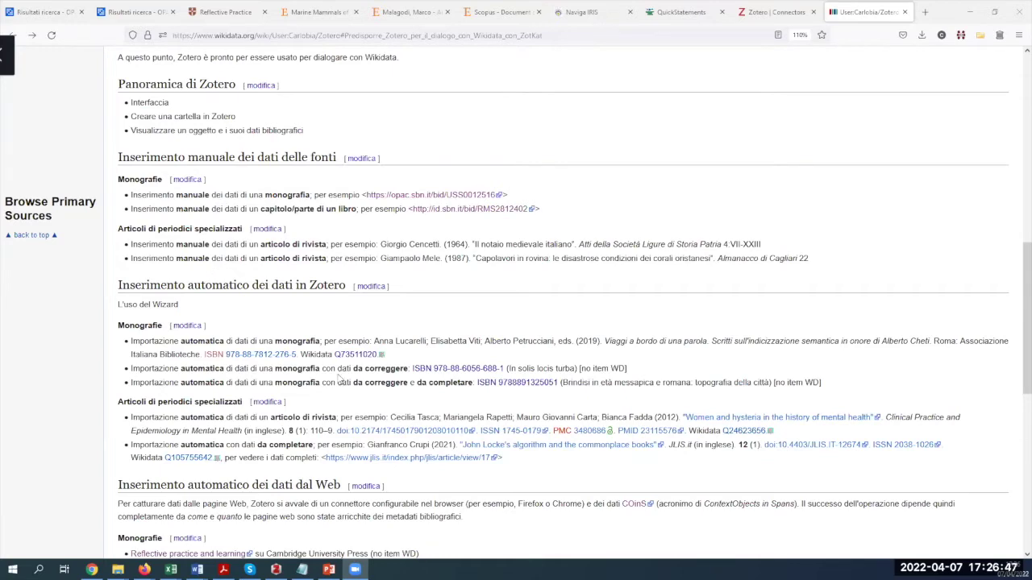
In the Wikidata guide's web-import section, highlight Cambridge University Press and Elsevier Books as the sources of the two monograph examples
{"action": "scroll", "coordinate": [340, 379], "scroll_direction": "down", "scroll_amount": 5}
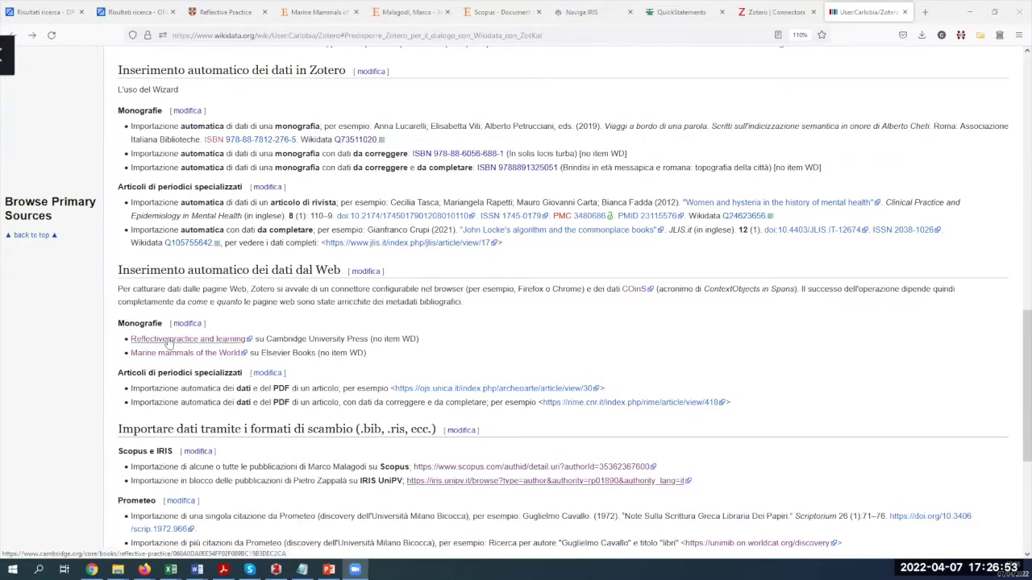
{"action": "left_click_drag", "start_coordinate": [267, 339], "coordinate": [368, 348]}
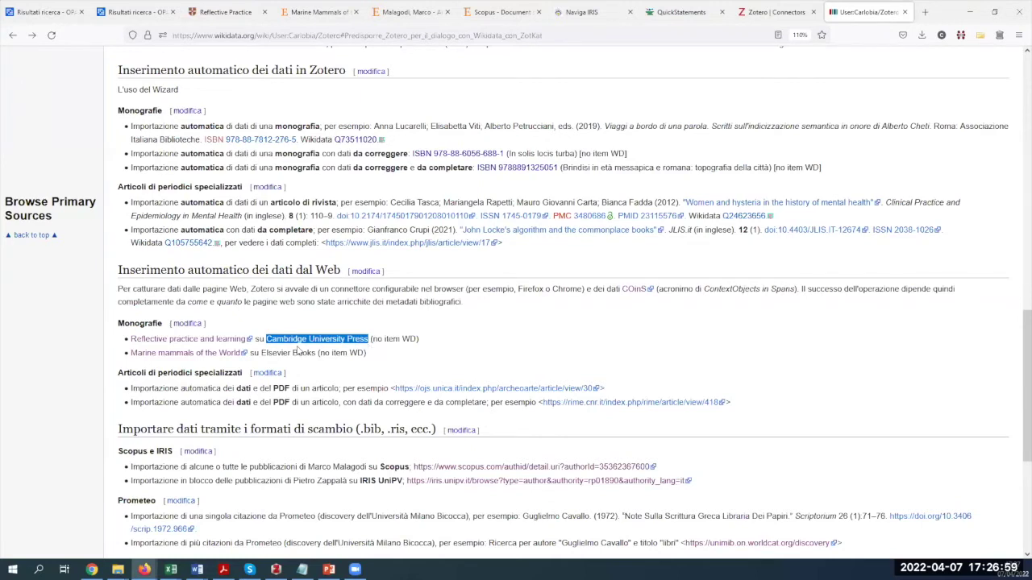
{"action": "left_click_drag", "start_coordinate": [261, 352], "coordinate": [315, 356]}
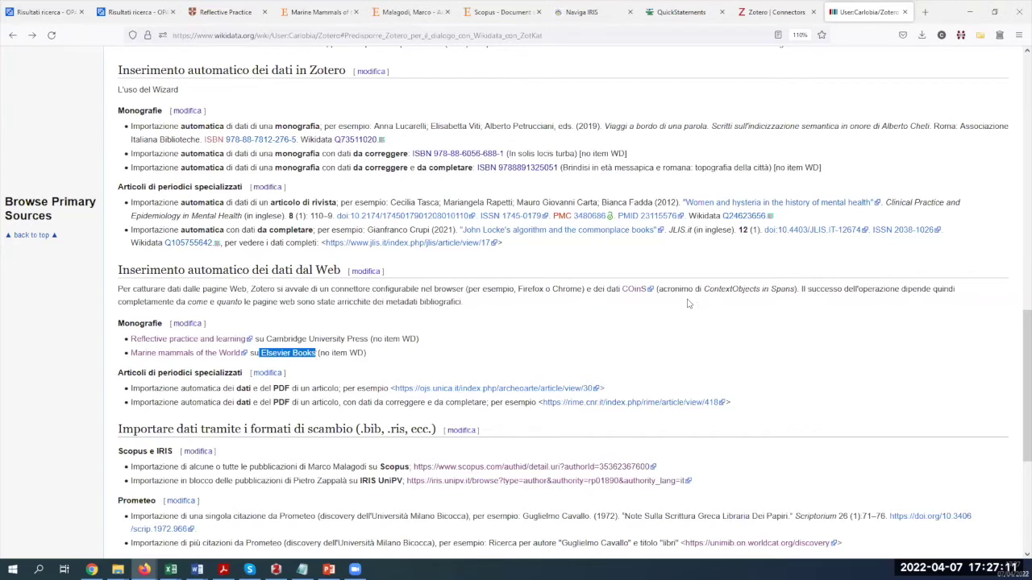
Highlight "ContextObjects in Spans" in the guide and save Cambridge's Reflective Practice book page to the Presentazione di Zotero collection
{"action": "left_click_drag", "start_coordinate": [705, 290], "coordinate": [795, 301]}
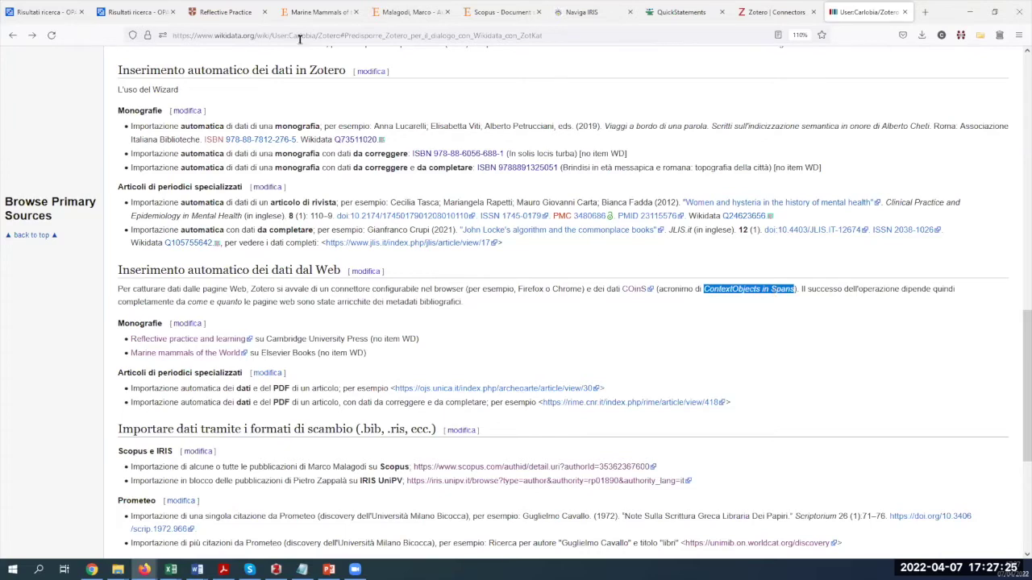
{"action": "left_click", "coordinate": [227, 16]}
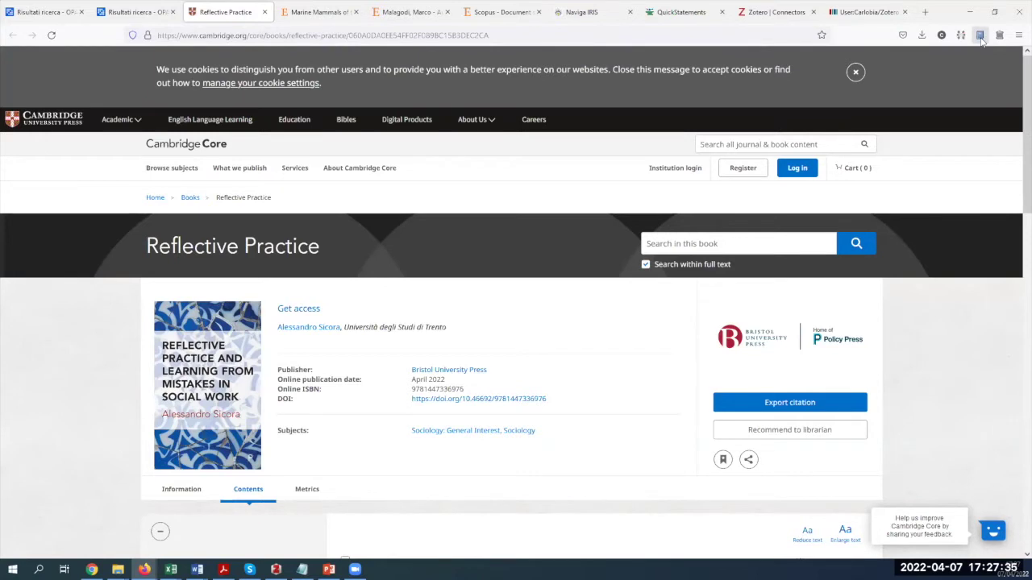
{"action": "left_click", "coordinate": [981, 38]}
{"action": "left_click", "coordinate": [984, 70]}
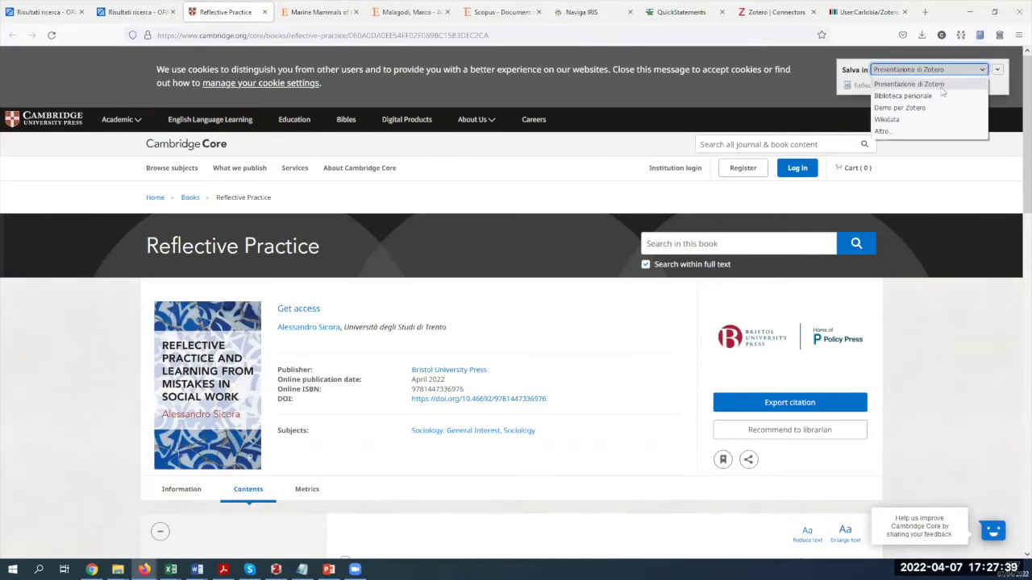
{"action": "left_click", "coordinate": [926, 85]}
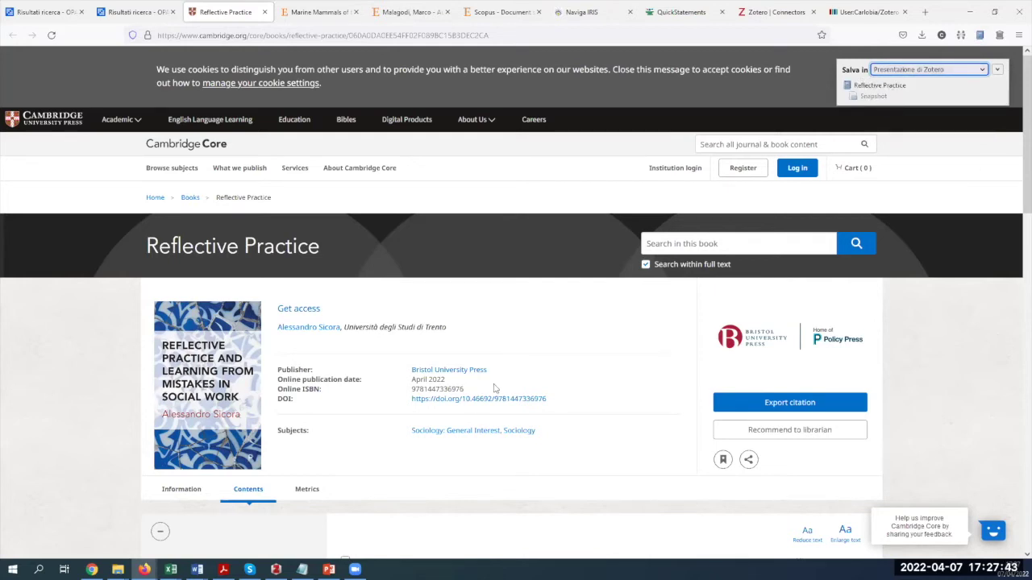
Switch to Zotero and review the Reflective Practice record's title, author, abstract, edition, place, publisher, date, ISBN and access date
{"action": "left_click", "coordinate": [276, 569]}
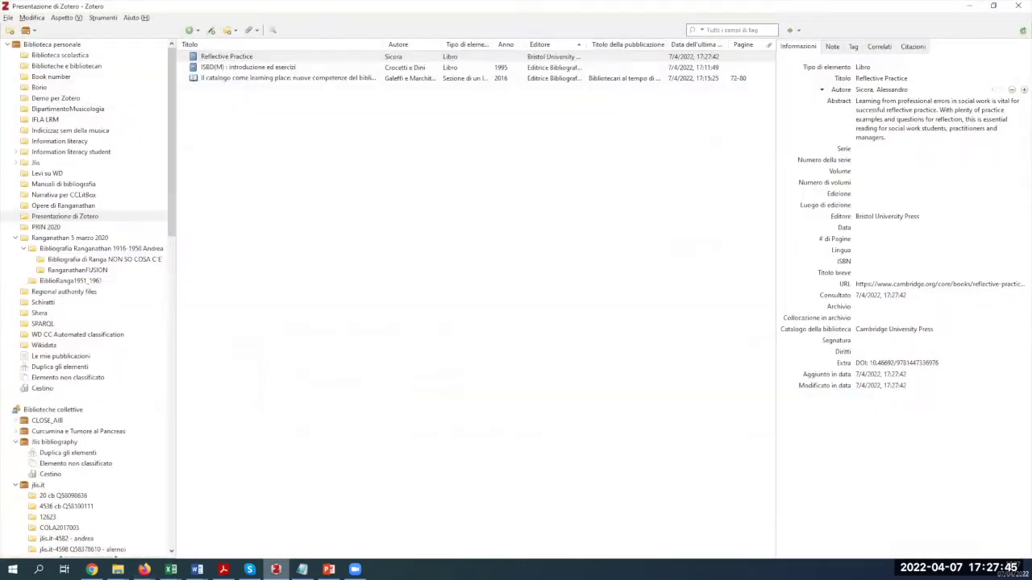
{"action": "left_click", "coordinate": [277, 58]}
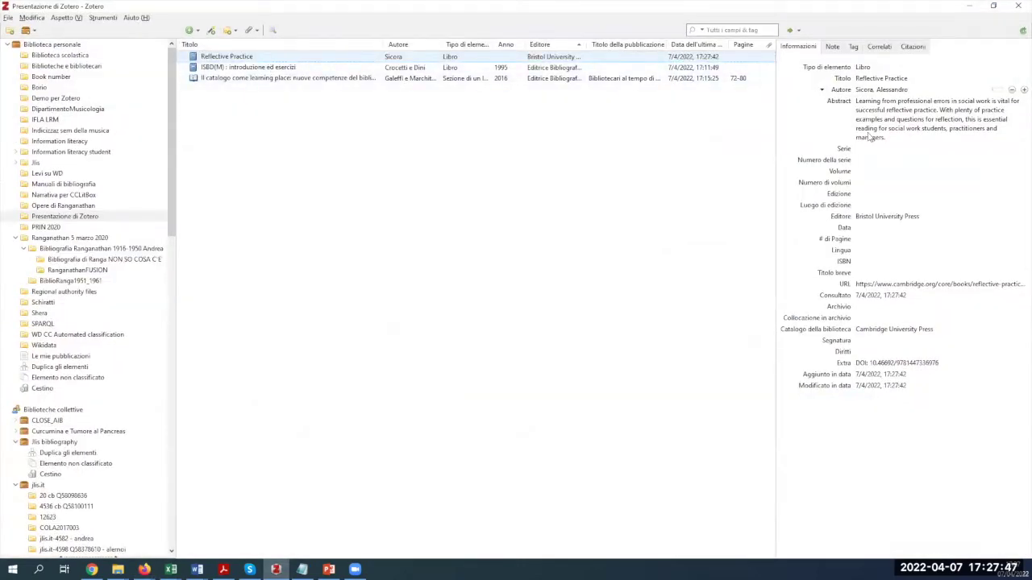
{"action": "left_click", "coordinate": [879, 79]}
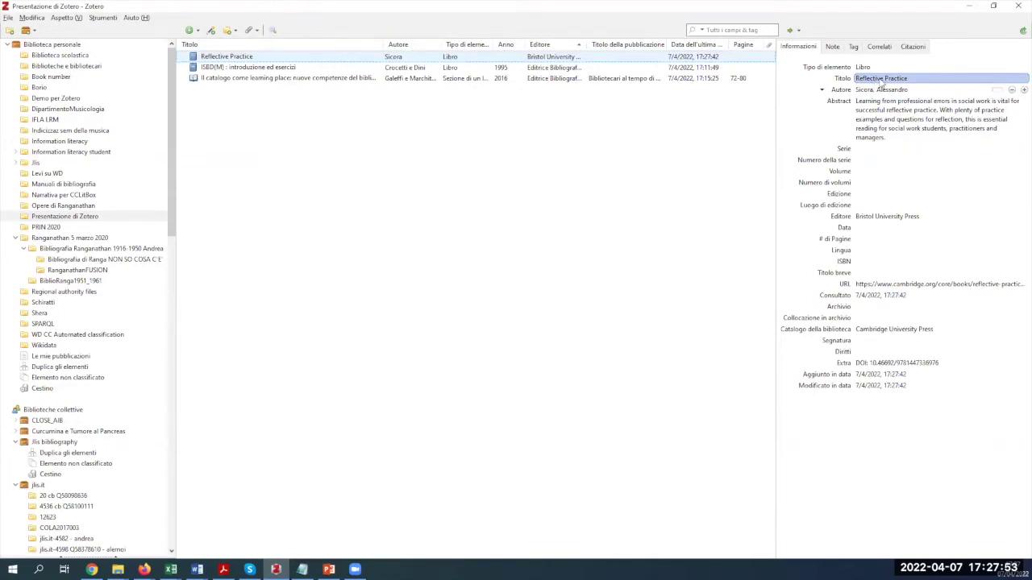
{"action": "left_click", "coordinate": [882, 89]}
{"action": "left_click", "coordinate": [882, 109]}
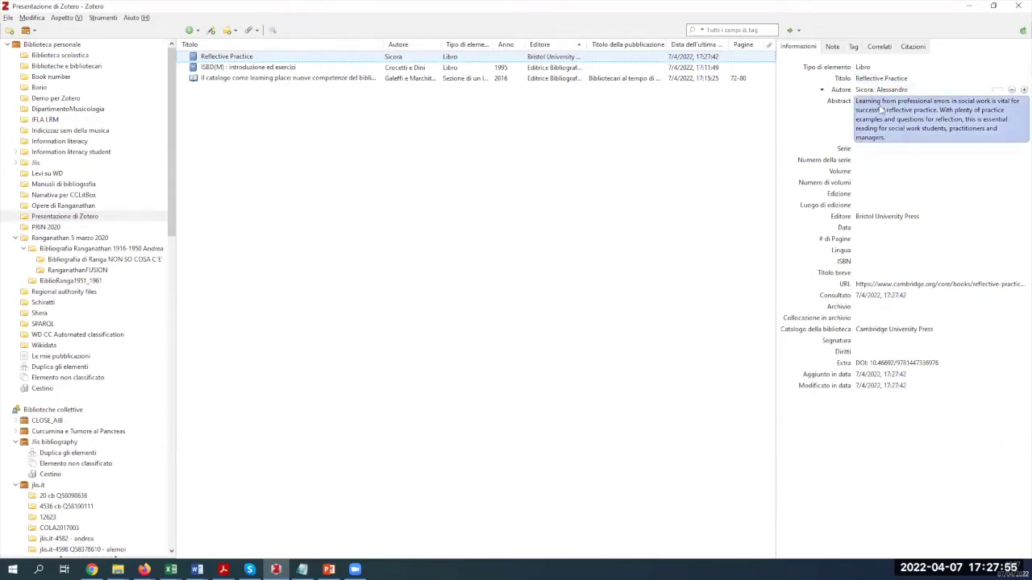
{"action": "left_click", "coordinate": [873, 193]}
{"action": "key", "text": "Tab"}
{"action": "key", "text": "Tab"}
{"action": "key", "text": "Tab"}
{"action": "key", "text": "shift+Tab"}
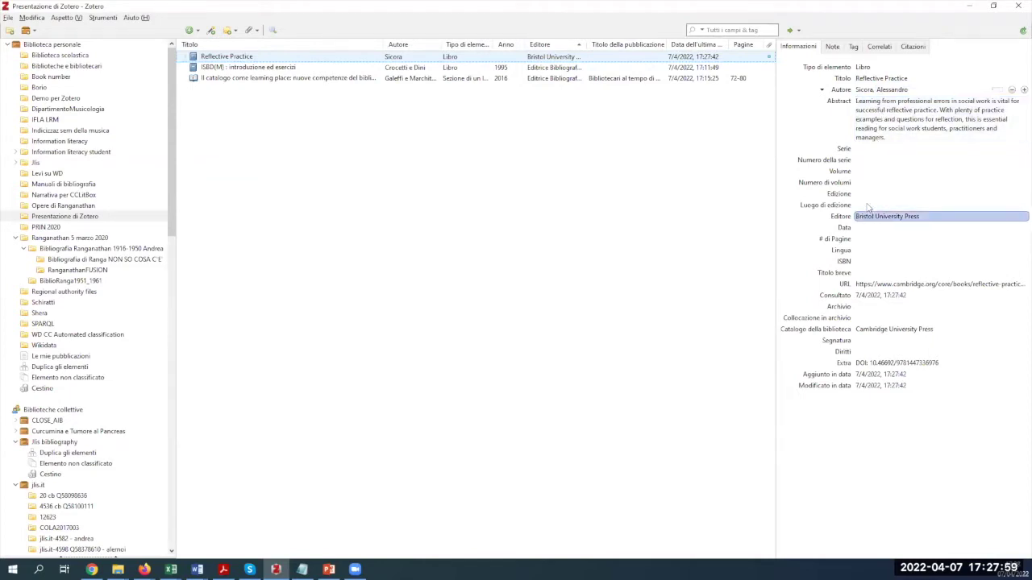
{"action": "left_click", "coordinate": [865, 232]}
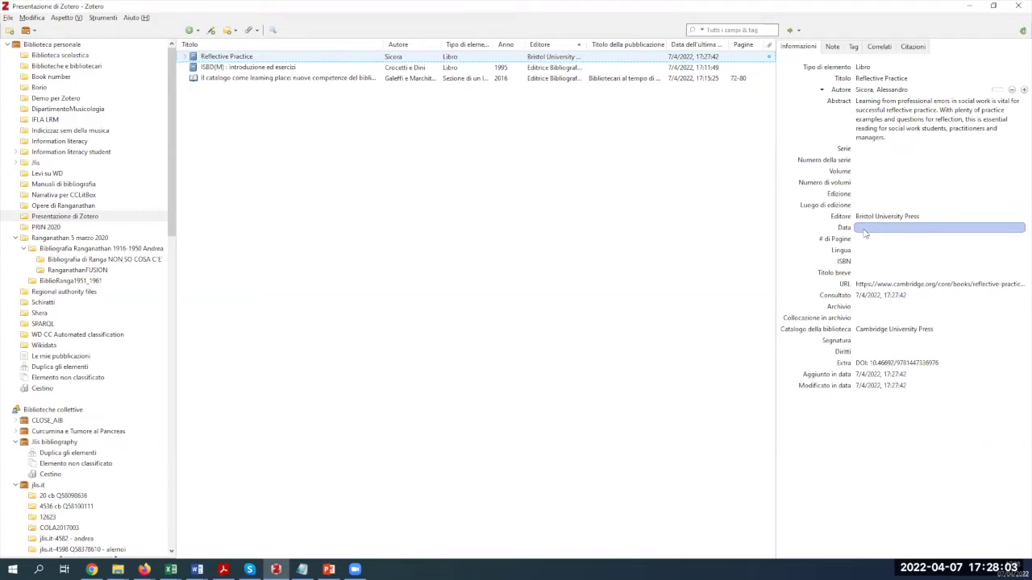
{"action": "left_click", "coordinate": [866, 209]}
{"action": "left_click", "coordinate": [865, 263]}
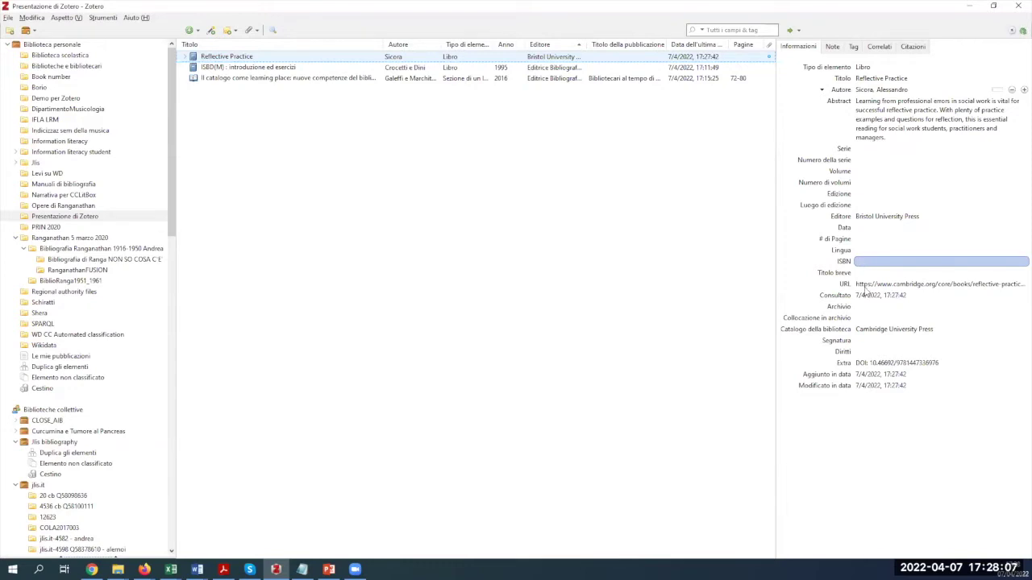
{"action": "left_click", "coordinate": [867, 295]}
{"action": "key", "text": "Escape"}
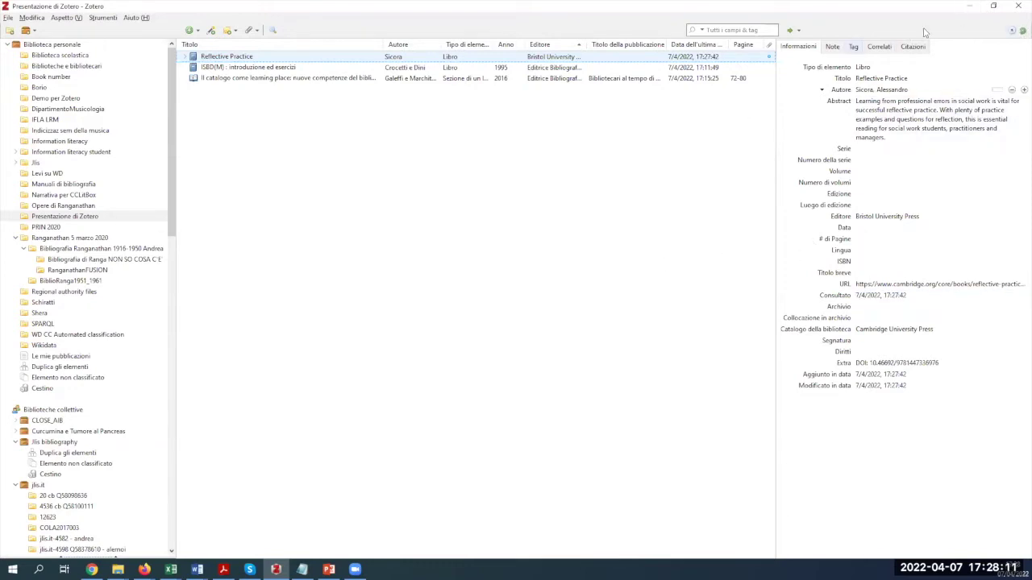
Save Elsevier's Marine Mammals of the World book page to the Presentazione di Zotero collection with the Zotero Connector
{"action": "left_click", "coordinate": [971, 8]}
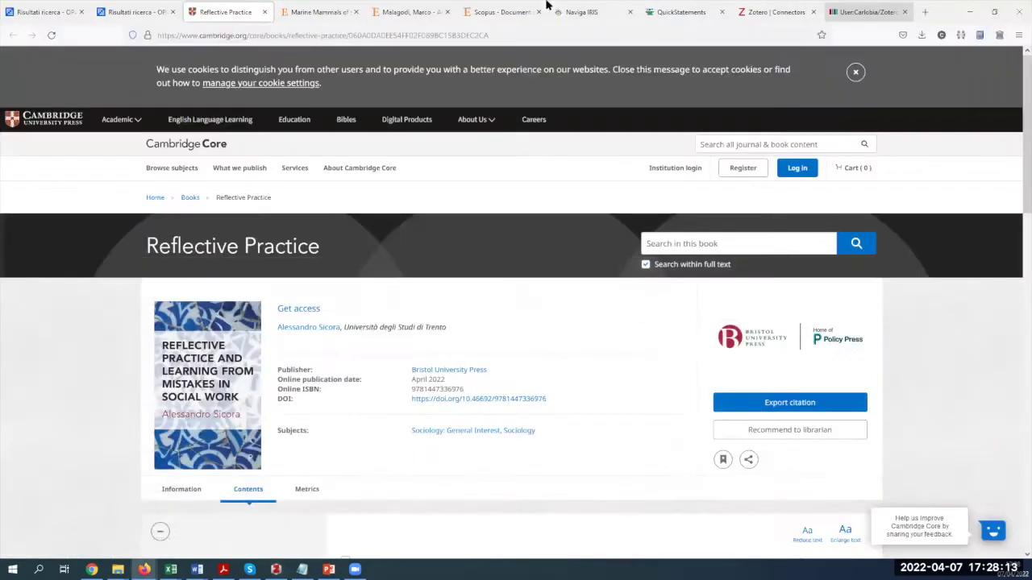
{"action": "left_click", "coordinate": [316, 12]}
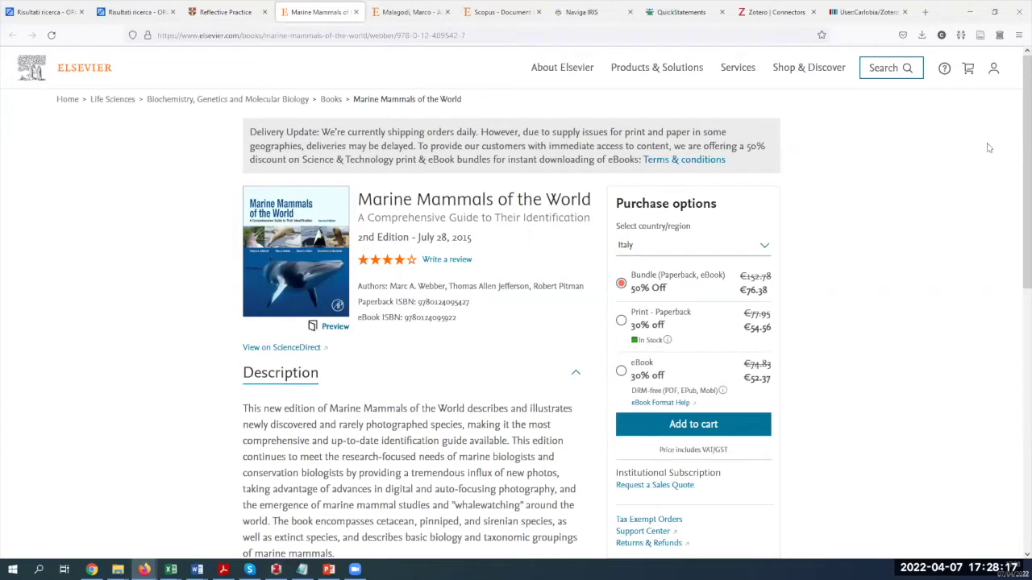
{"action": "left_click", "coordinate": [980, 37]}
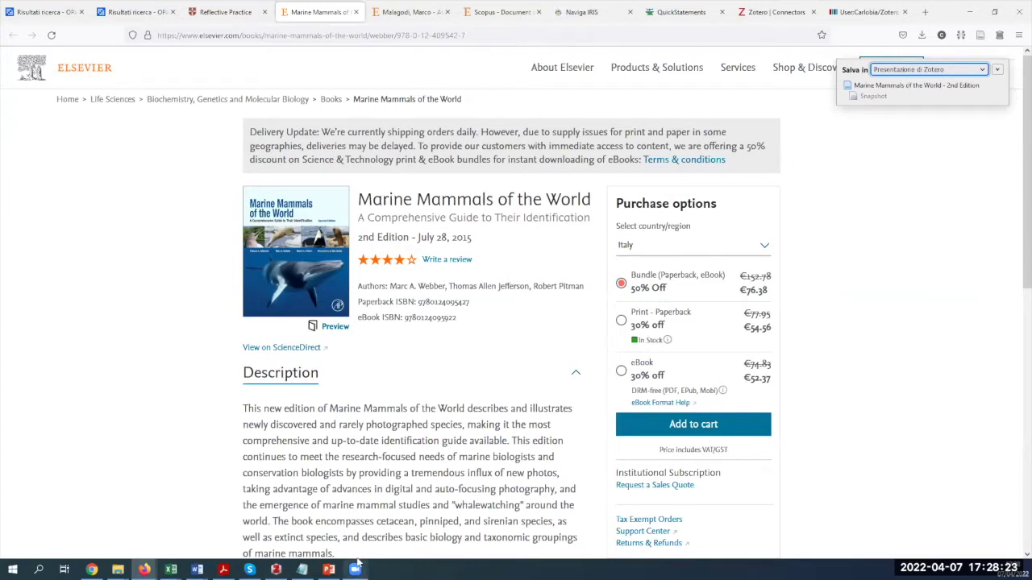
In Zotero, change the Marine Mammals of the World item's type to Libro
{"action": "left_click", "coordinate": [275, 569]}
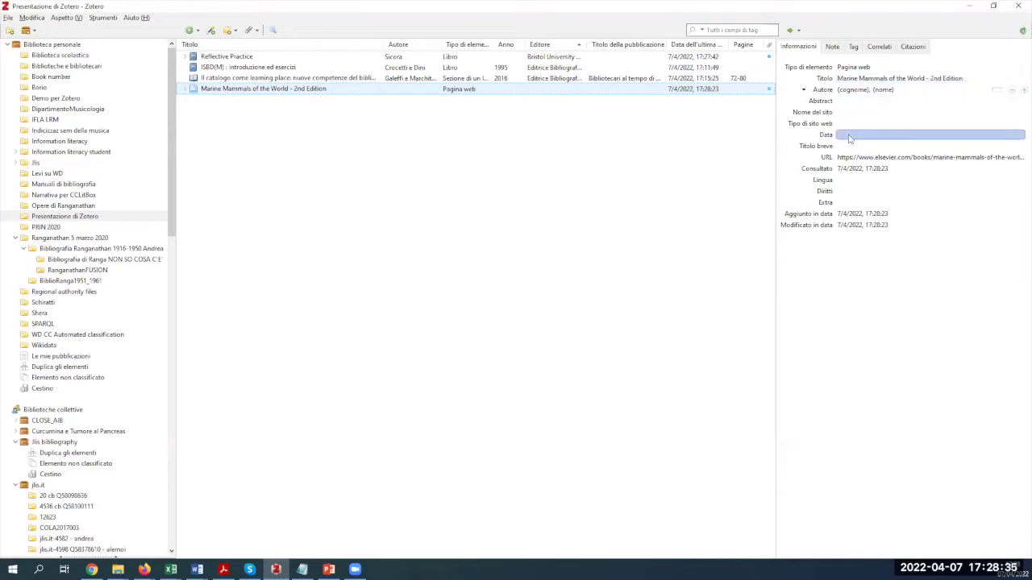
{"action": "left_click", "coordinate": [888, 71]}
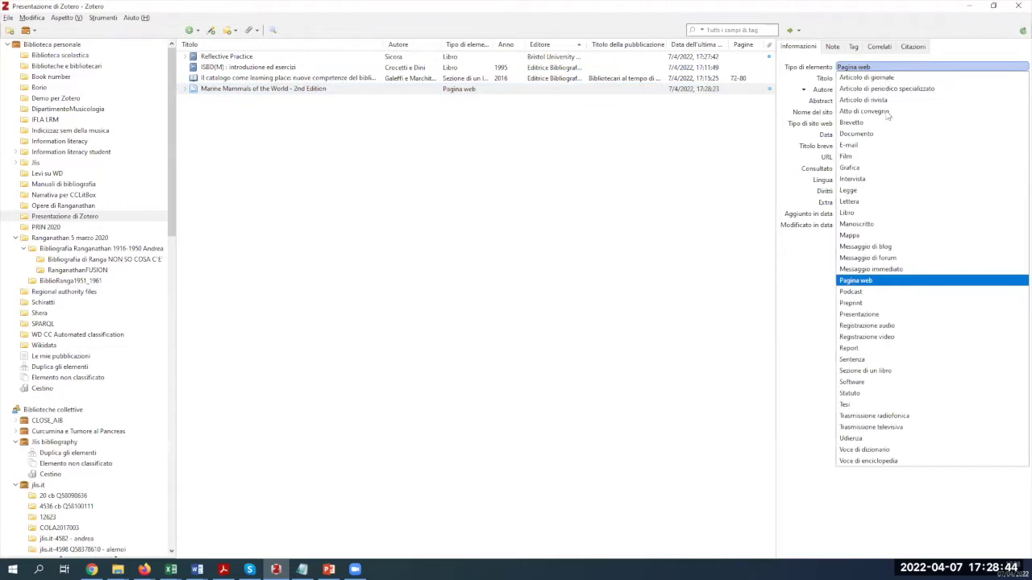
{"action": "left_click", "coordinate": [869, 212]}
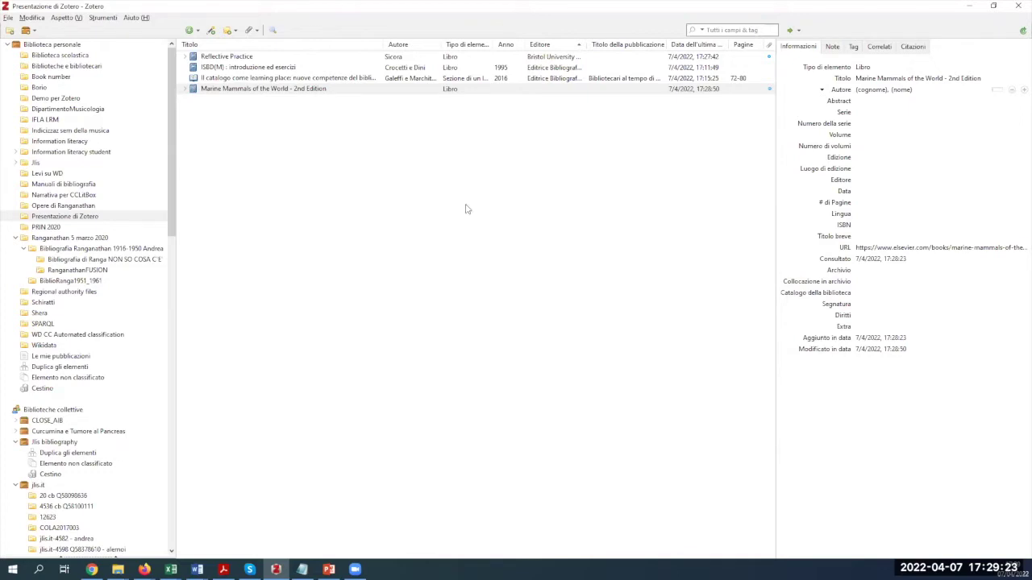
In the Wikidata guide's section on automatic entry in Zotero, highlight "L'uso del Wizard" and the first monograph example
{"action": "left_click", "coordinate": [972, 6]}
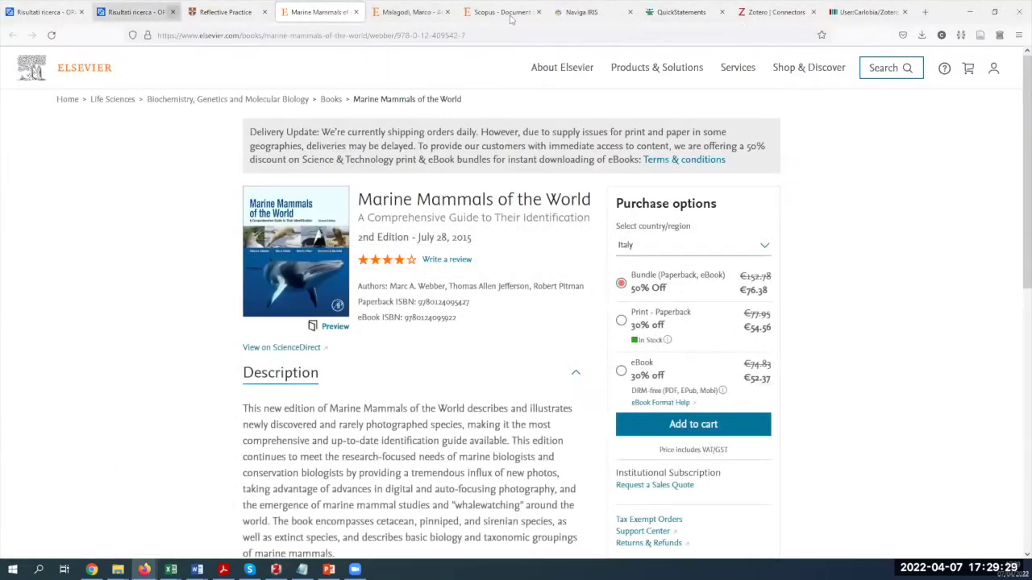
{"action": "left_click", "coordinate": [865, 12]}
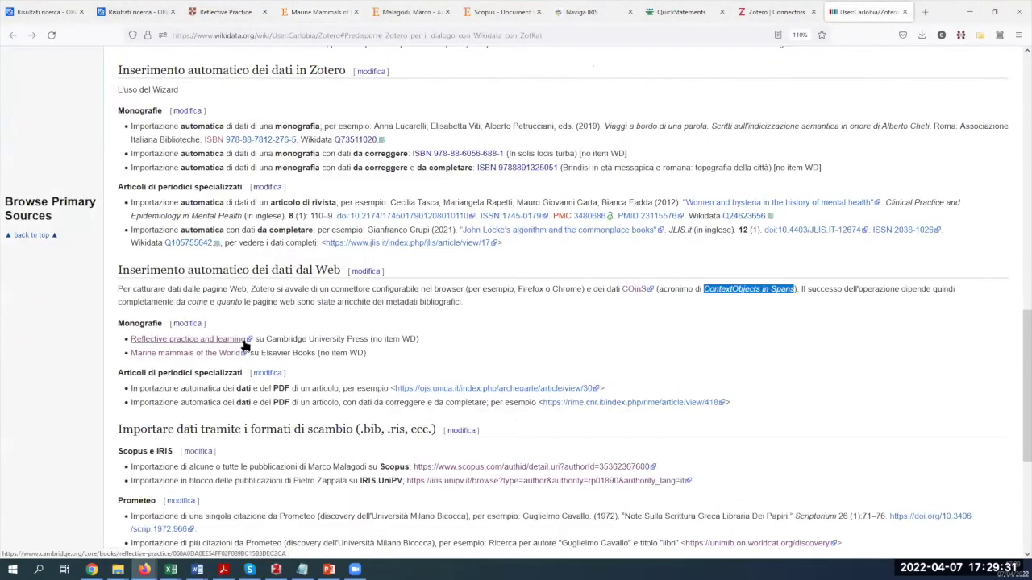
{"action": "scroll", "coordinate": [245, 345], "scroll_direction": "up", "scroll_amount": 3}
{"action": "left_click", "coordinate": [179, 197]}
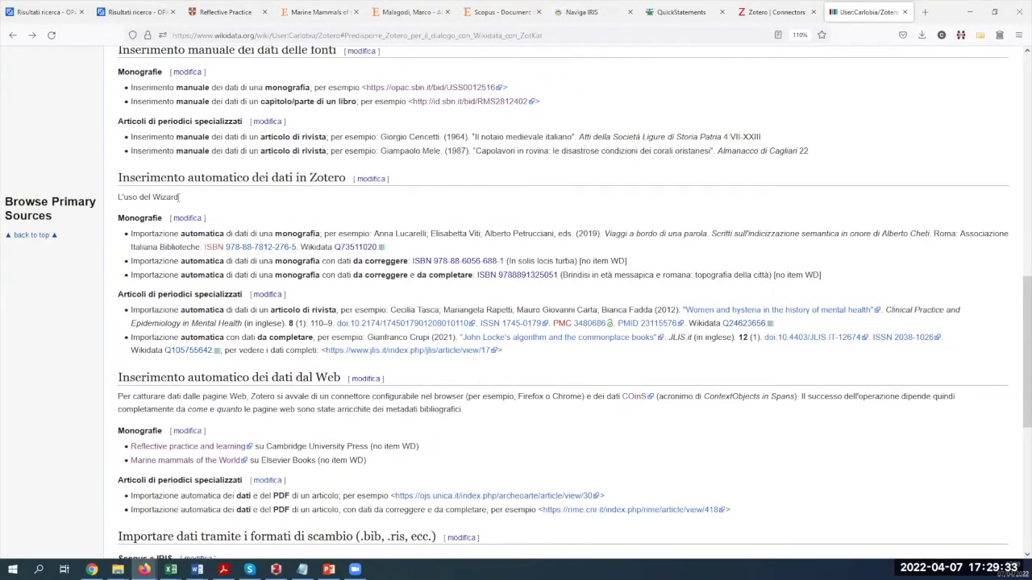
{"action": "triple_click", "coordinate": [179, 197]}
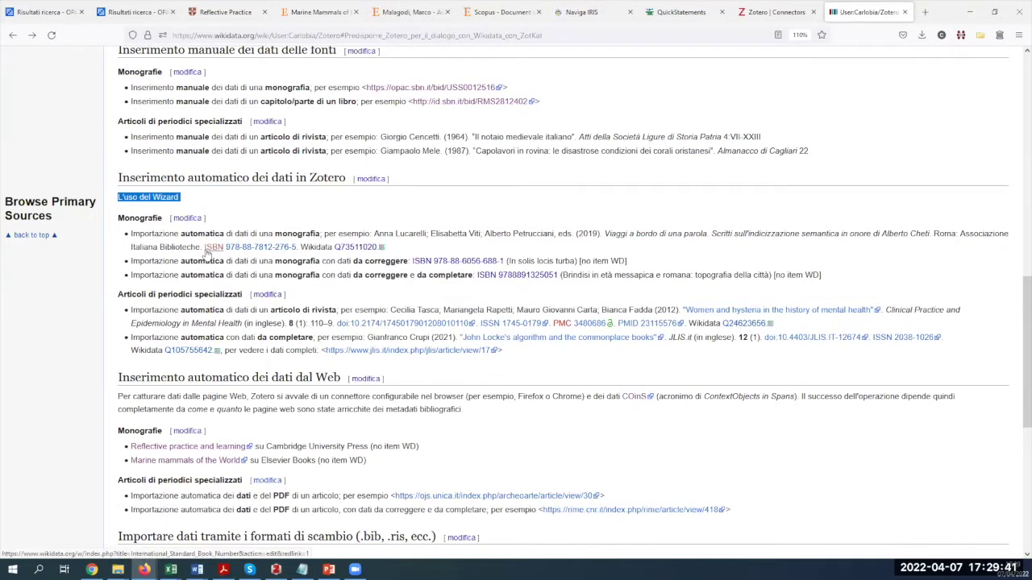
{"action": "left_click_drag", "start_coordinate": [374, 233], "coordinate": [828, 234]}
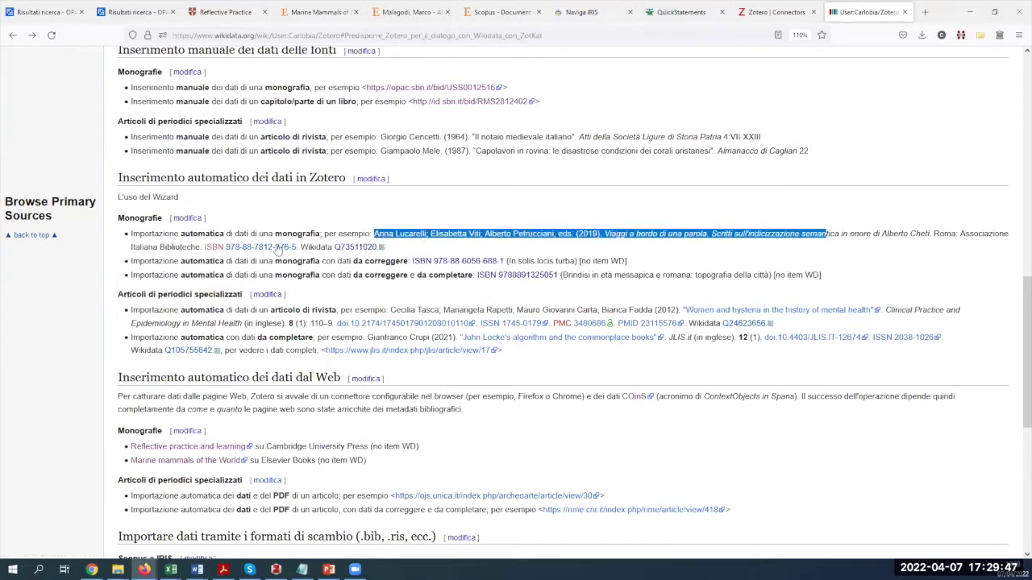
{"action": "left_click_drag", "start_coordinate": [225, 247], "coordinate": [297, 249]}
{"action": "key", "text": "ctrl+c"}
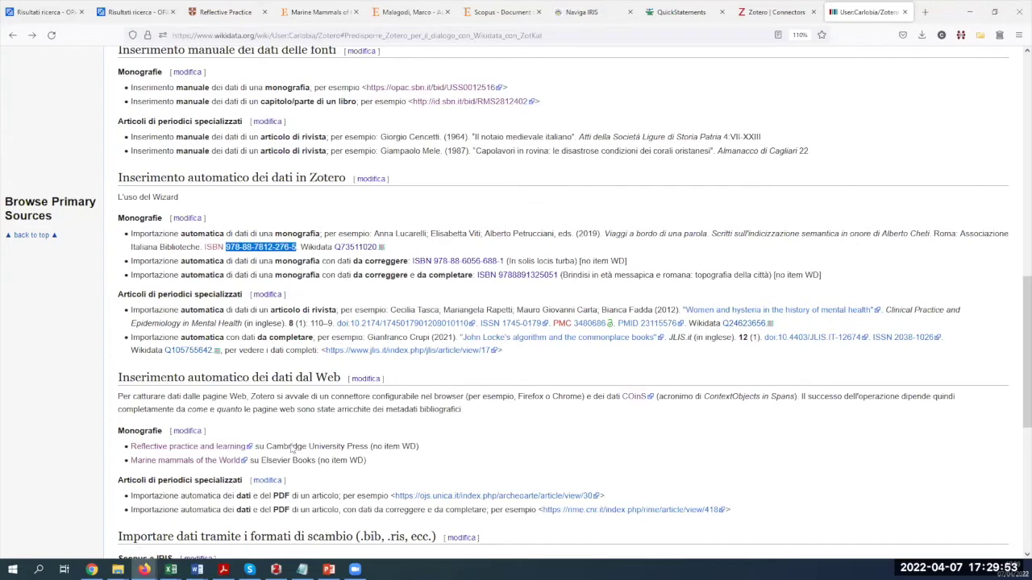
{"action": "left_click", "coordinate": [276, 569]}
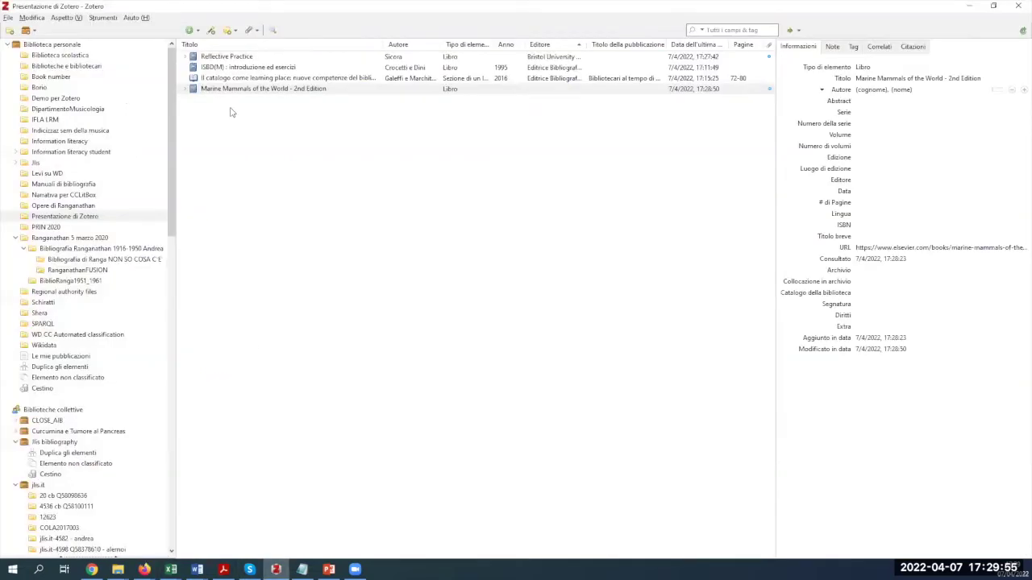
{"action": "left_click", "coordinate": [188, 30]}
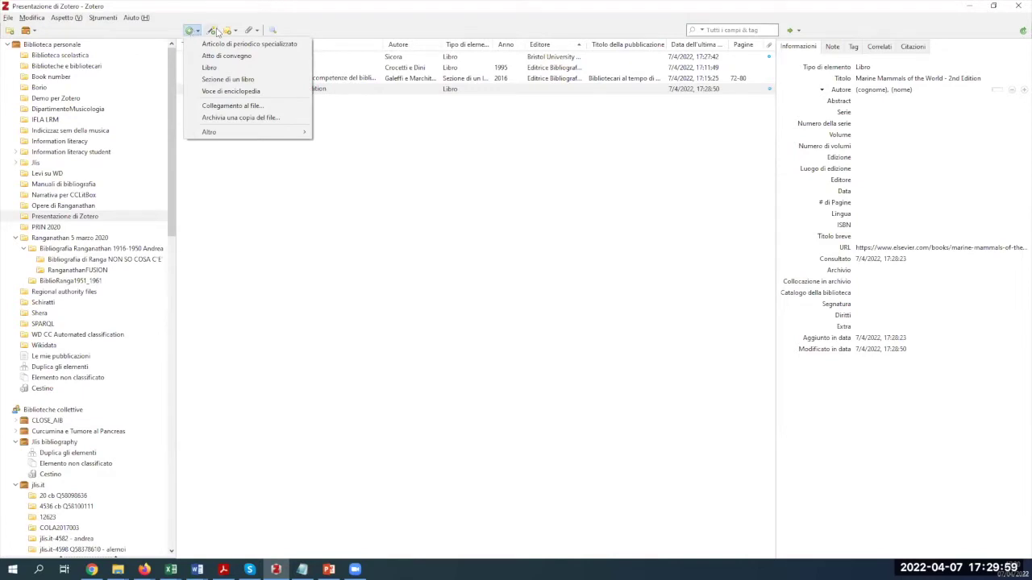
{"action": "left_click", "coordinate": [210, 30]}
{"action": "left_click", "coordinate": [210, 30]}
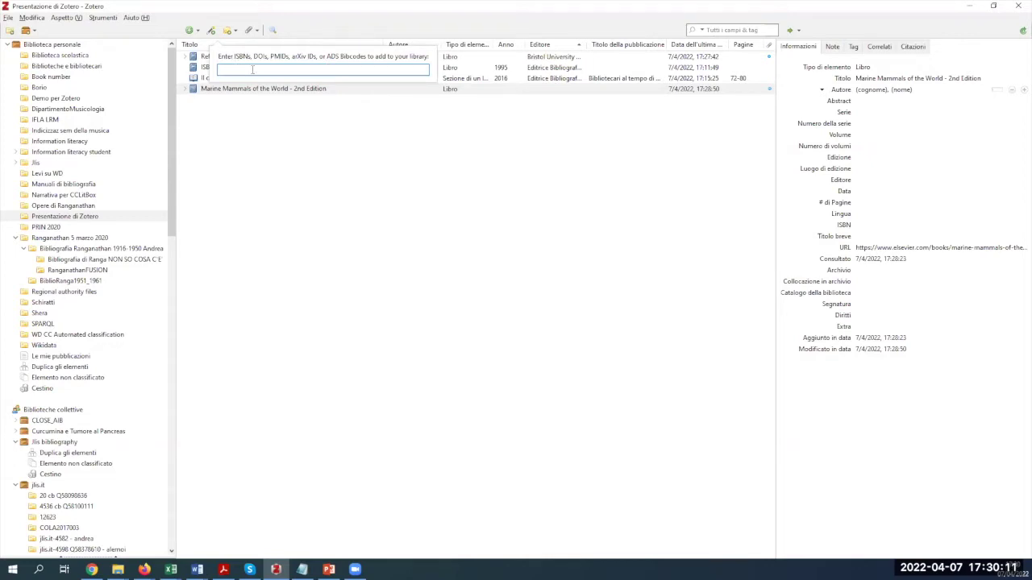
{"action": "key", "text": "ctrl+v"}
{"action": "key", "text": "Return"}
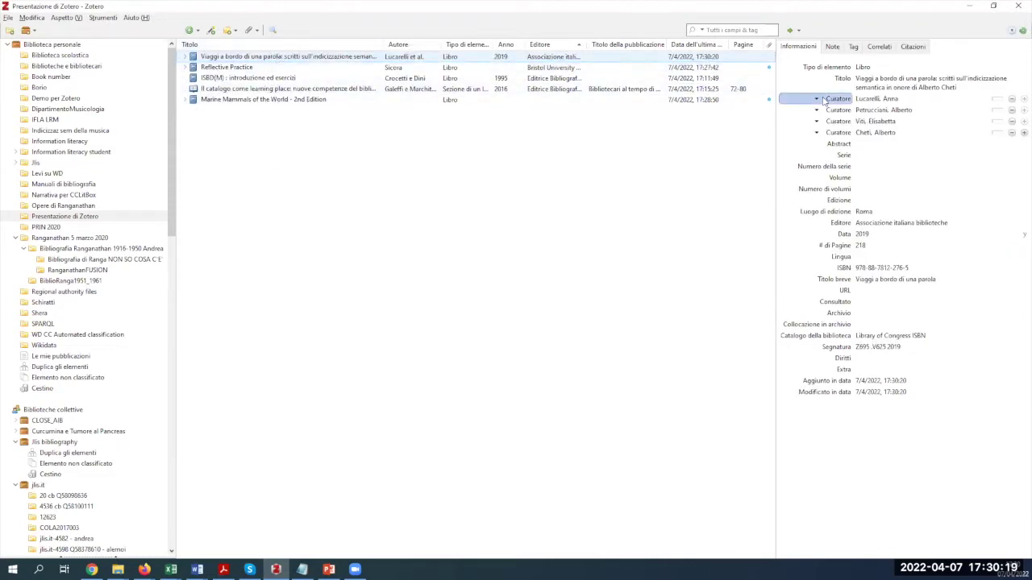
{"action": "left_click", "coordinate": [878, 88]}
{"action": "left_click", "coordinate": [879, 90]}
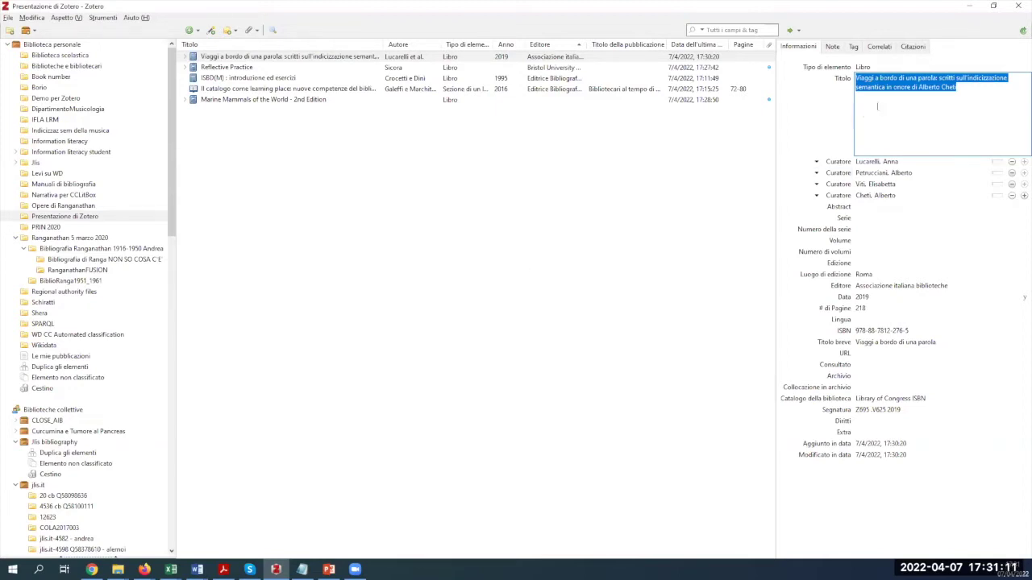
{"action": "left_click", "coordinate": [970, 7]}
{"action": "left_click_drag", "start_coordinate": [260, 261], "coordinate": [405, 272]}
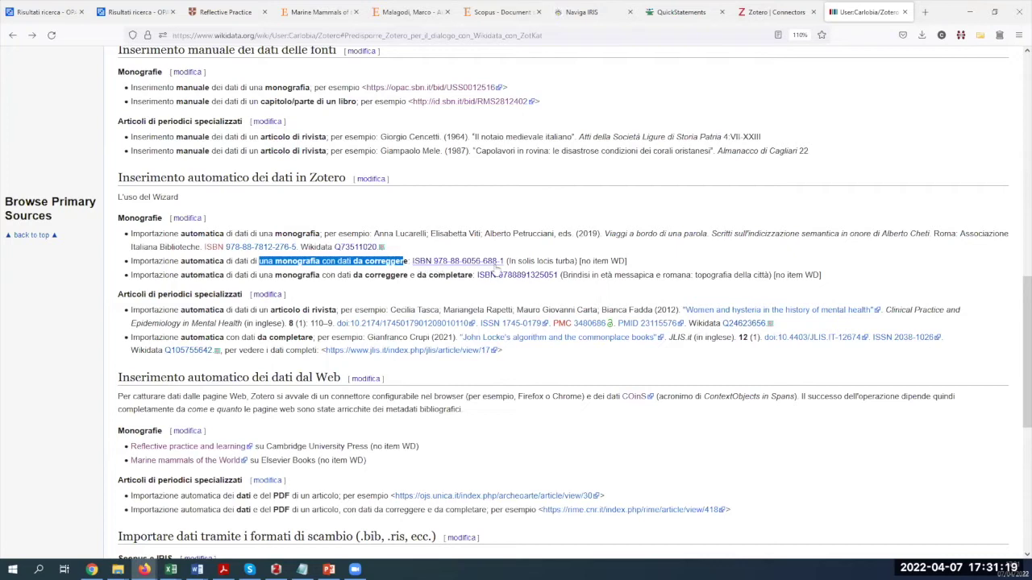
{"action": "left_click_drag", "start_coordinate": [505, 265], "coordinate": [433, 266]}
{"action": "key", "text": "ctrl+c"}
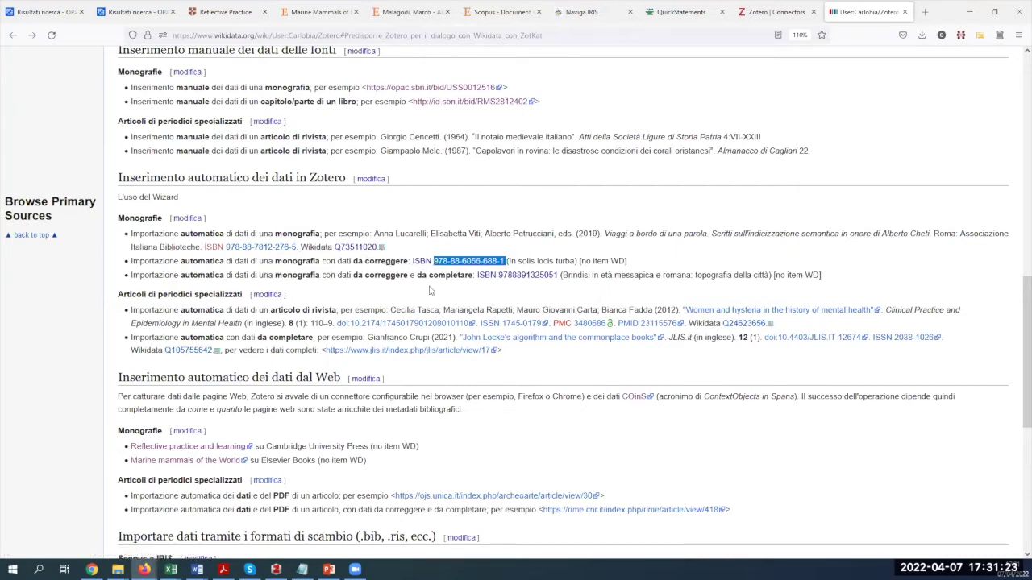
{"action": "left_click", "coordinate": [276, 569]}
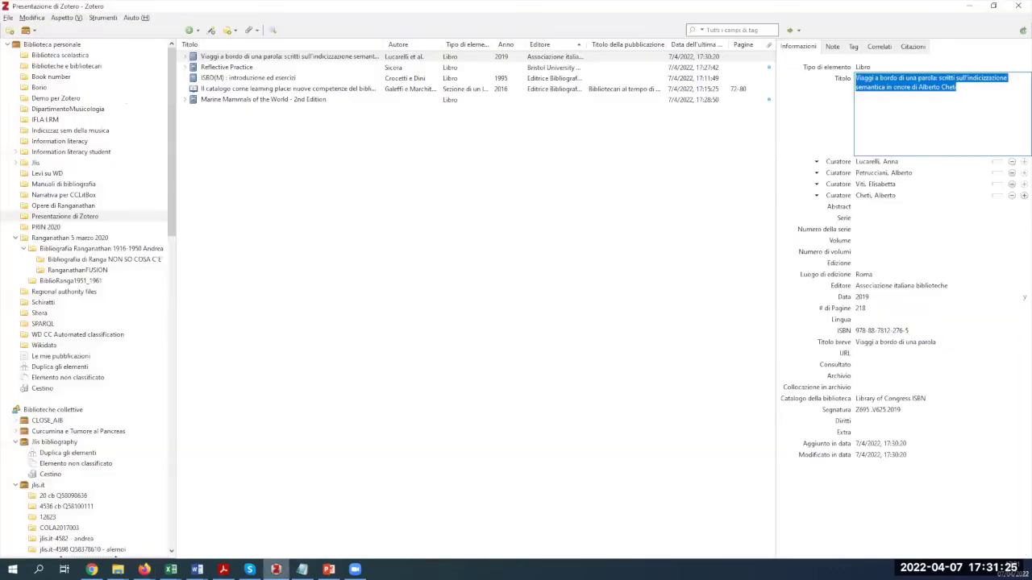
{"action": "left_click", "coordinate": [212, 32]}
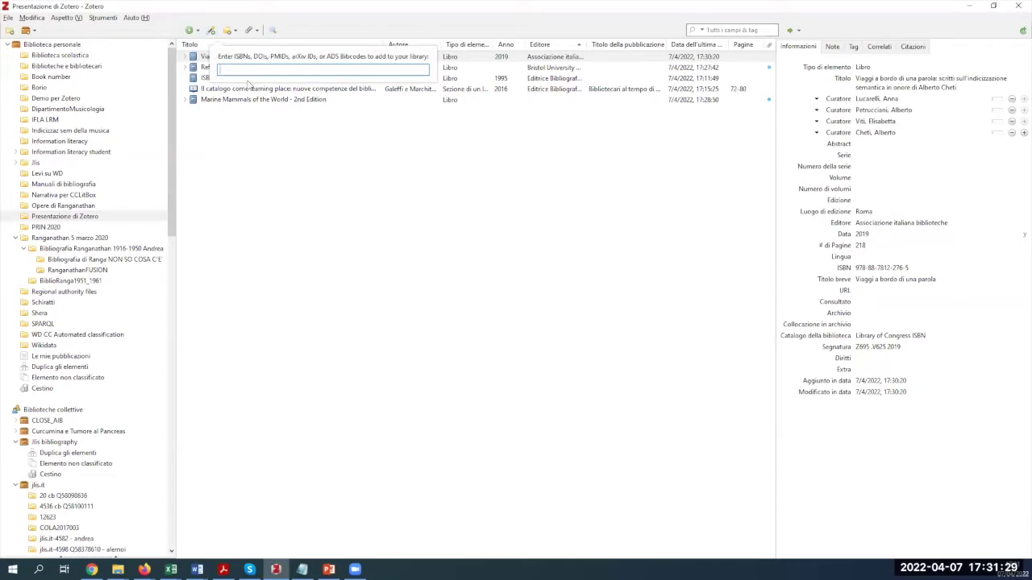
{"action": "key", "text": "ctrl+v"}
{"action": "key", "text": "Return"}
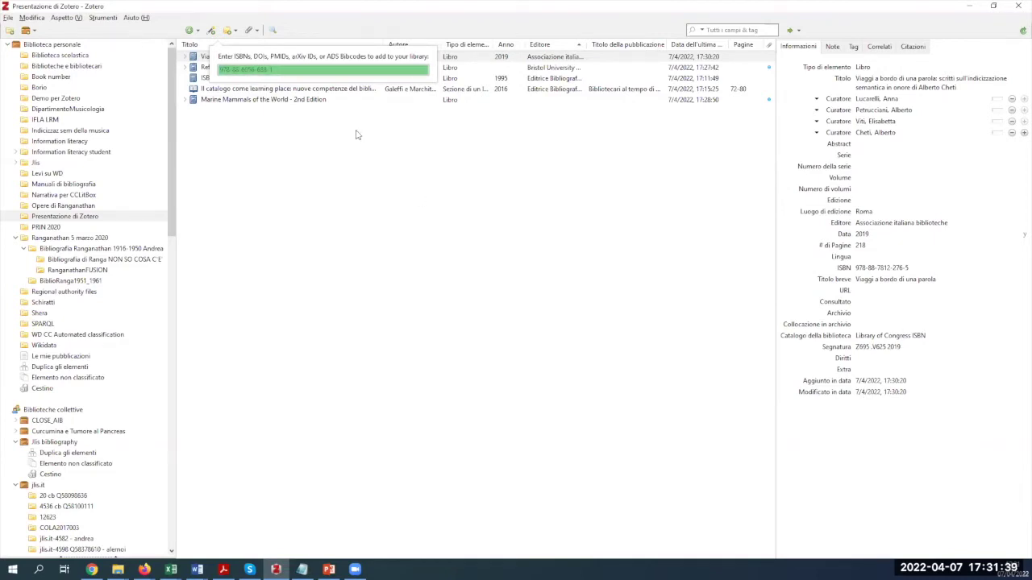
Review the title and creators of the imported "In solis locis turba" book and set its first two creators to Curatore
{"action": "left_click", "coordinate": [291, 100]}
{"action": "left_click", "coordinate": [894, 78]}
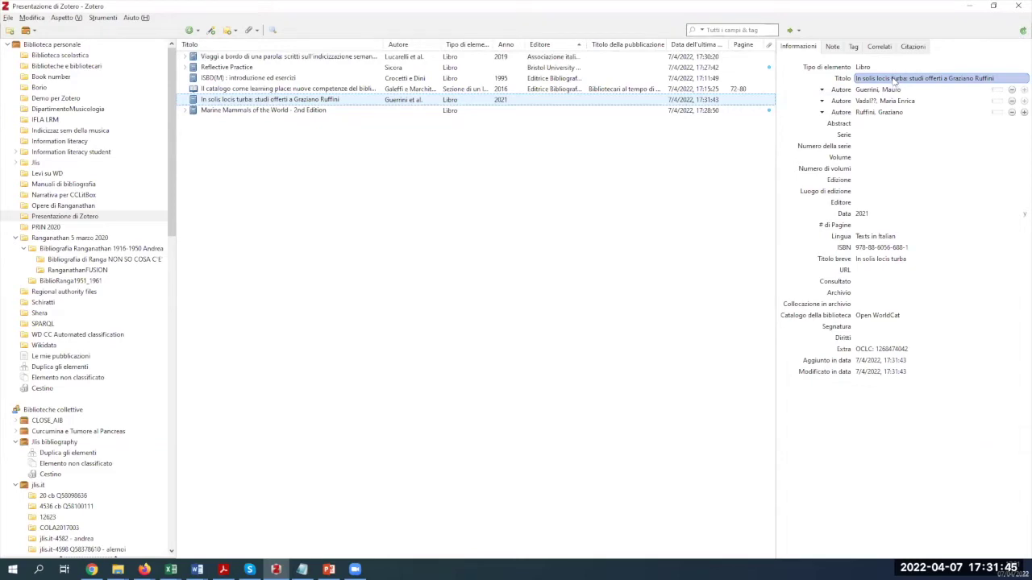
{"action": "left_click", "coordinate": [890, 89]}
{"action": "left_click", "coordinate": [889, 101]}
{"action": "left_click", "coordinate": [886, 92]}
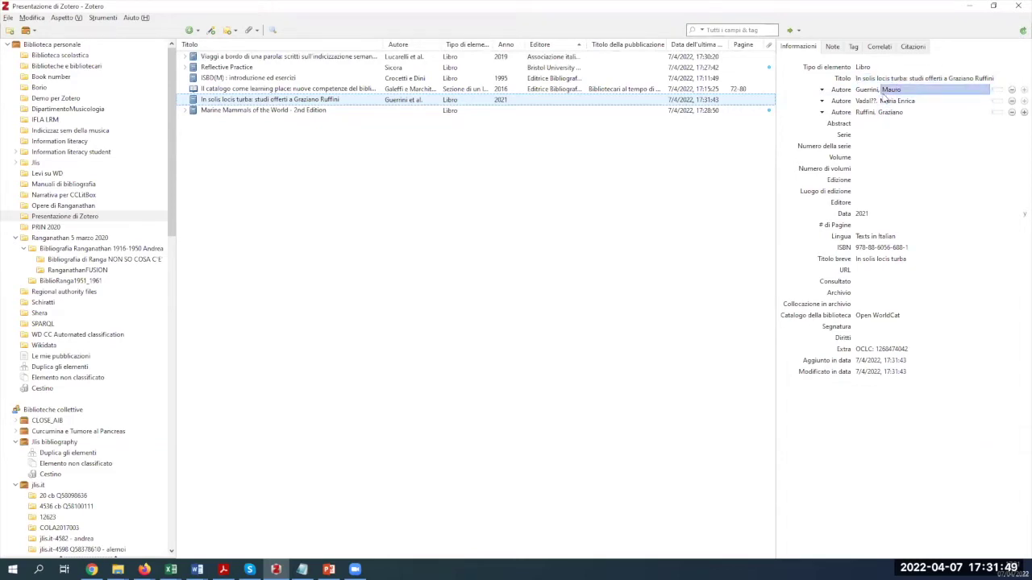
{"action": "left_click", "coordinate": [841, 91]}
{"action": "left_click", "coordinate": [828, 139]}
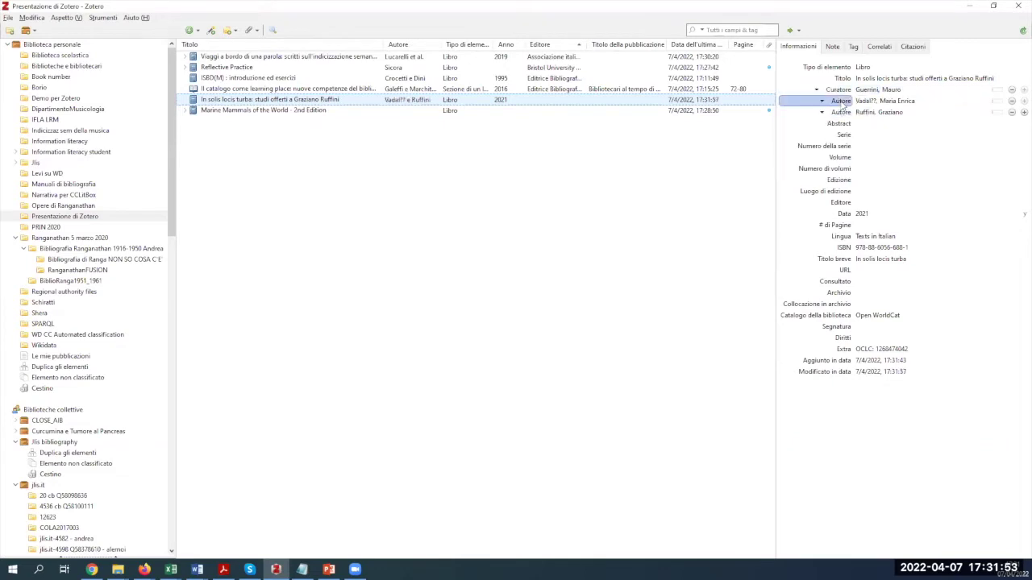
{"action": "left_click", "coordinate": [838, 101]}
{"action": "left_click", "coordinate": [811, 150]}
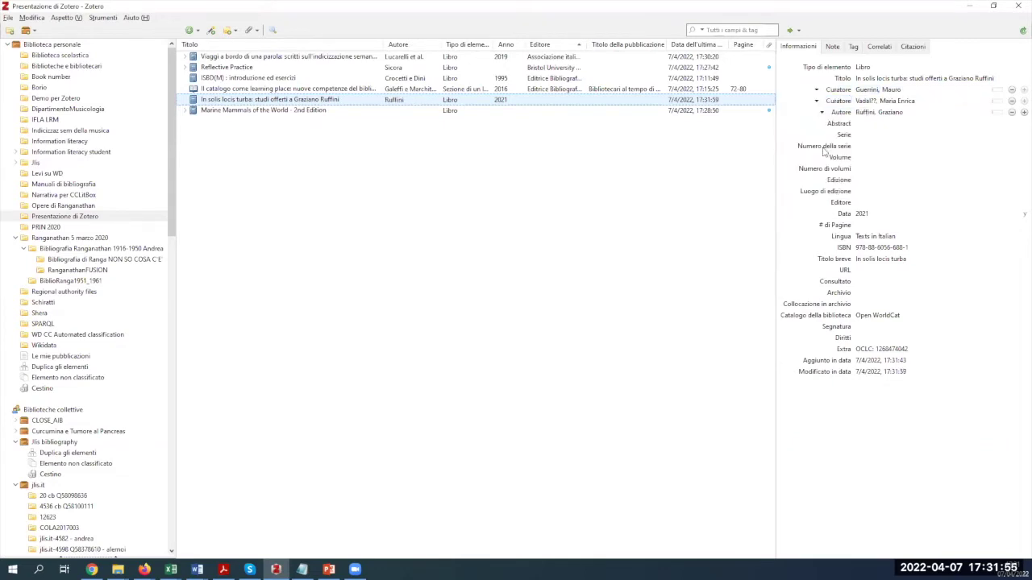
Check the third creator against the book's title and remove that creator from the record
{"action": "left_click", "coordinate": [891, 113]}
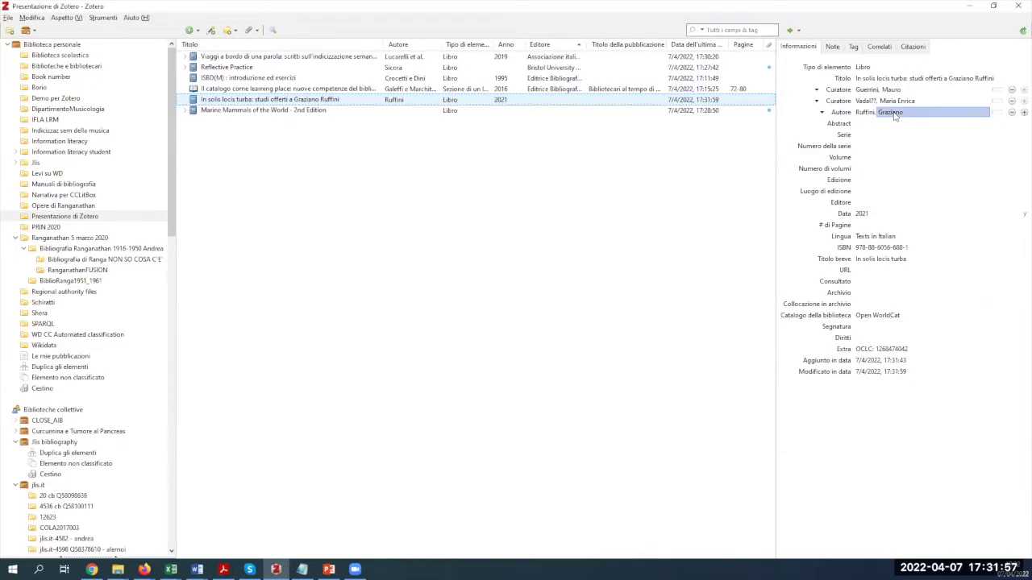
{"action": "left_click", "coordinate": [956, 81]}
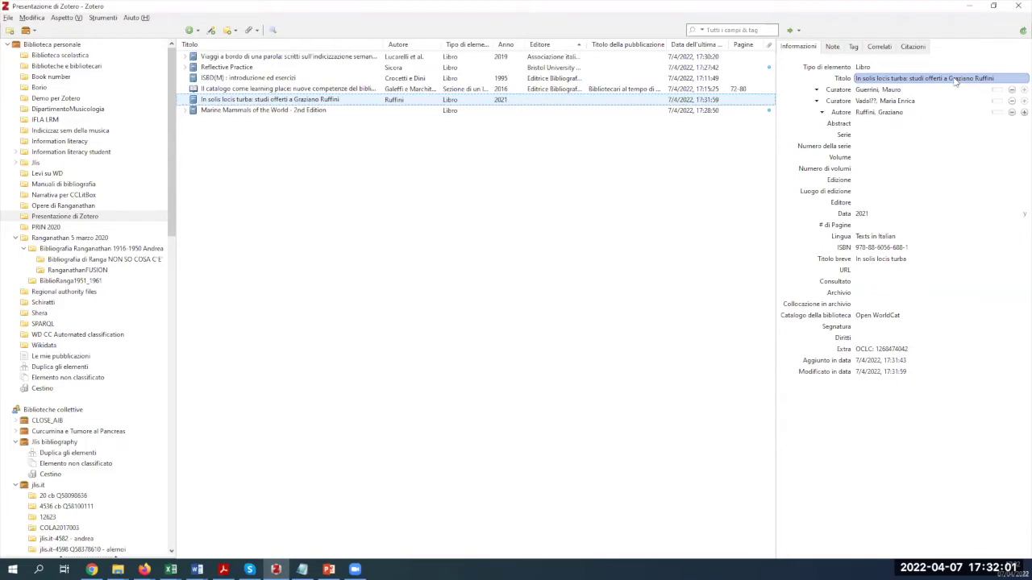
{"action": "key", "text": "Return"}
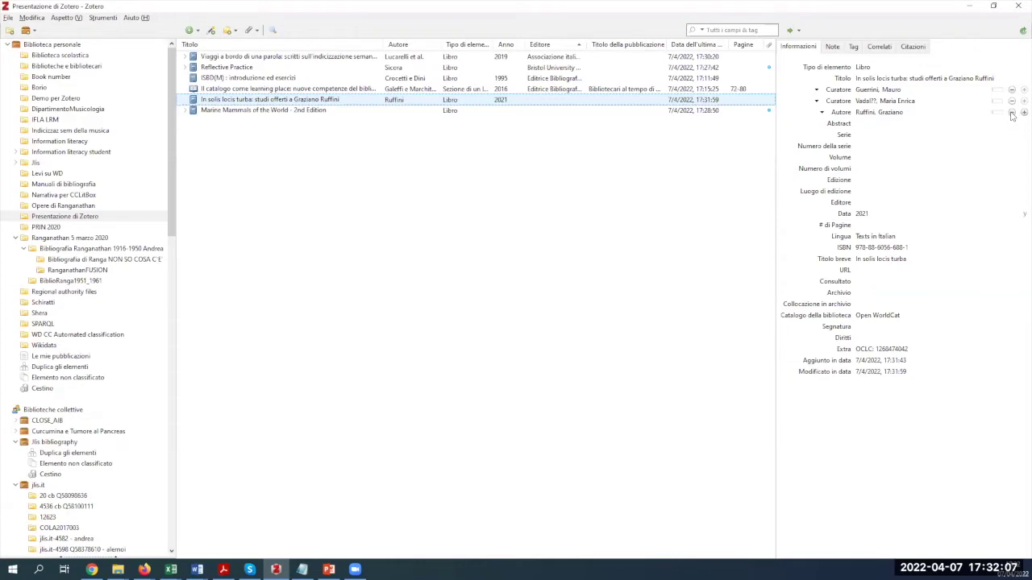
{"action": "left_click", "coordinate": [1011, 113]}
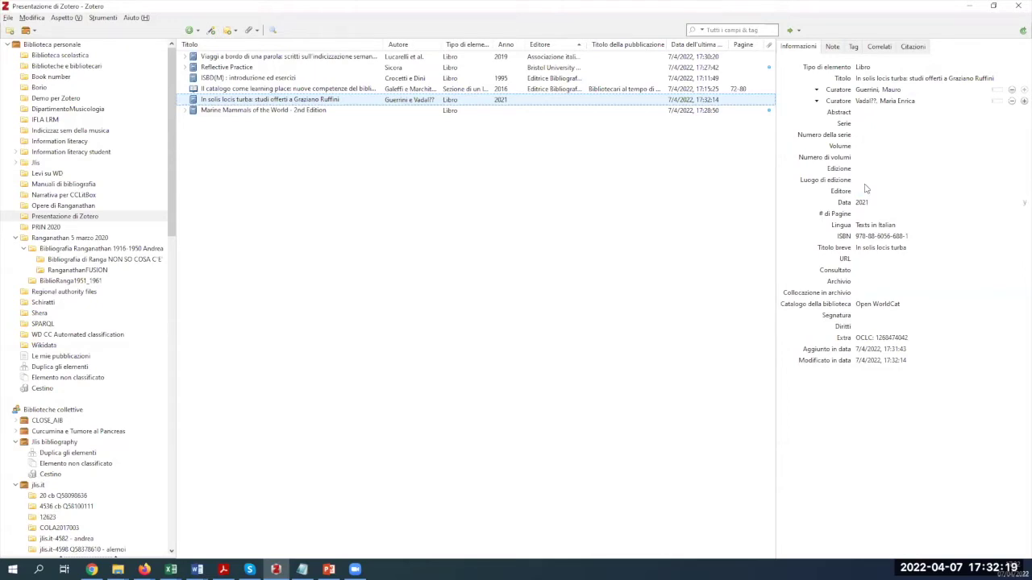
Correct the second curator's surname by replacing the two question marks with "à", using the matching suggested name, and minimize Zotero
{"action": "left_click", "coordinate": [863, 101]}
{"action": "left_click", "coordinate": [893, 100]}
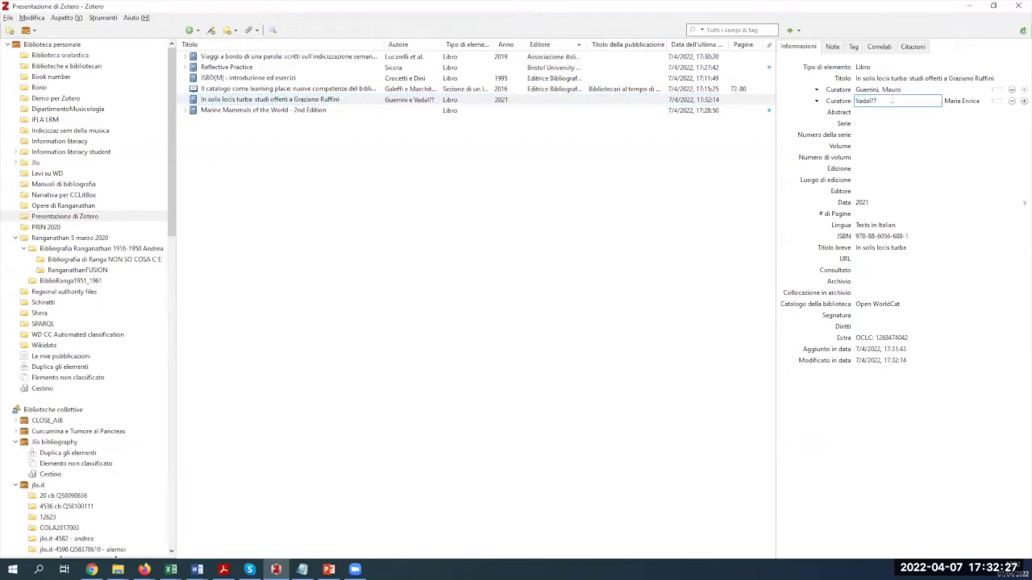
{"action": "key", "text": "BackSpace"}
{"action": "key", "text": "BackSpace"}
{"action": "type", "text": "à"}
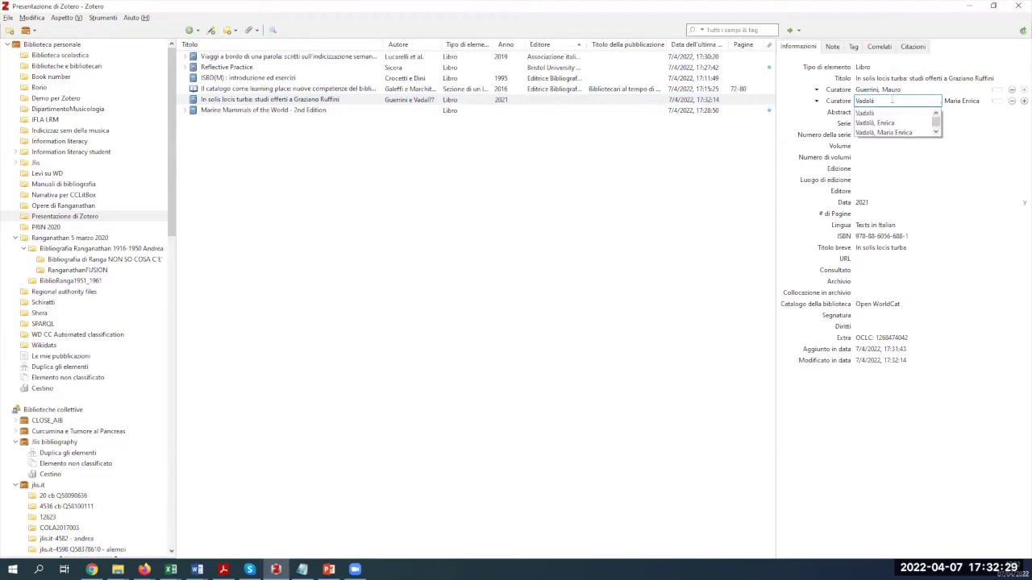
{"action": "left_click", "coordinate": [891, 132]}
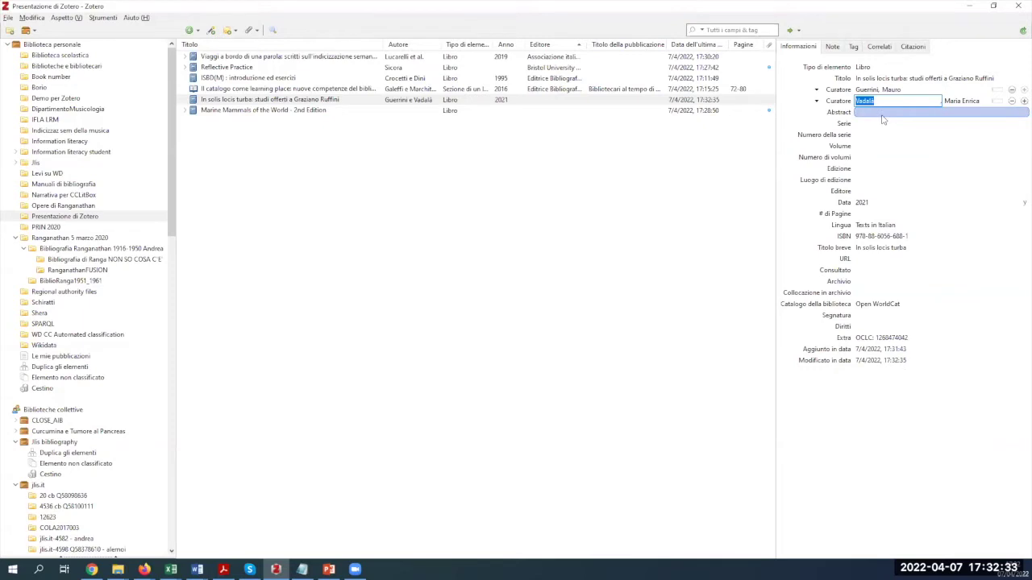
{"action": "left_click", "coordinate": [460, 185]}
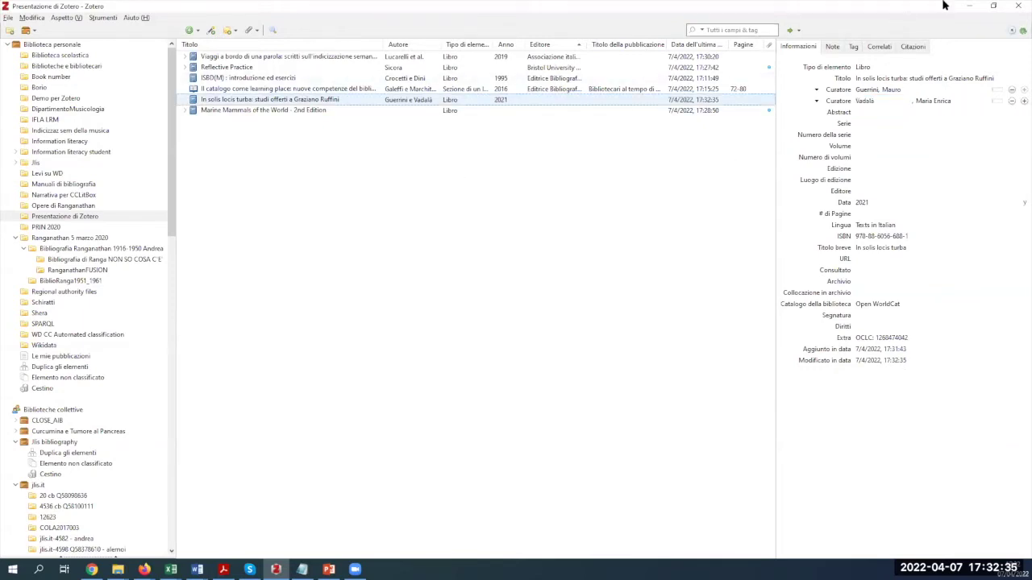
{"action": "left_click", "coordinate": [969, 6]}
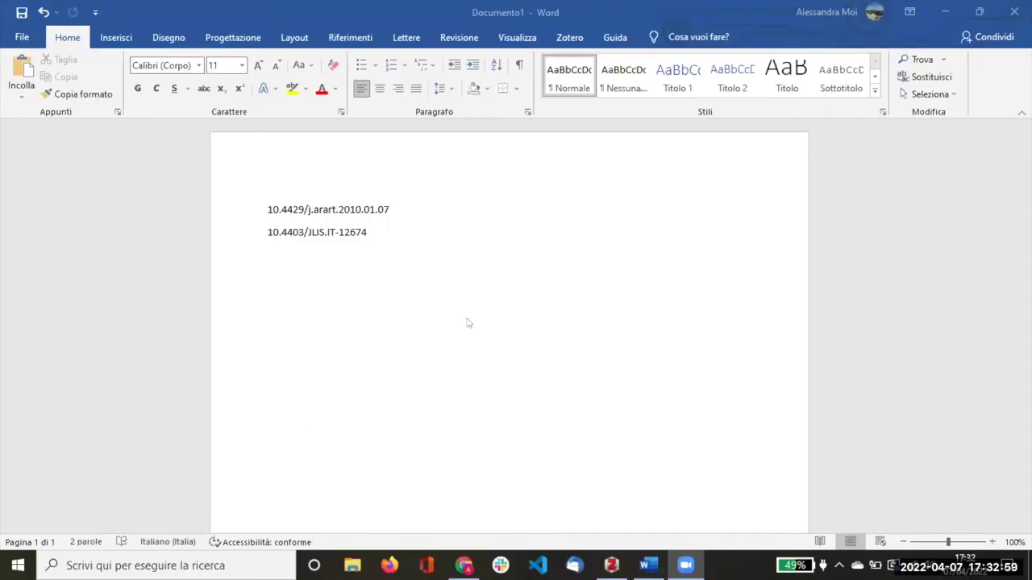
Copy DOI 10.4429/j.arart.2010.01.07 from the Word document and add that article to the Presentazione di Zotero collection by identifier in Zotero
{"action": "key", "text": "alt+Tab"}
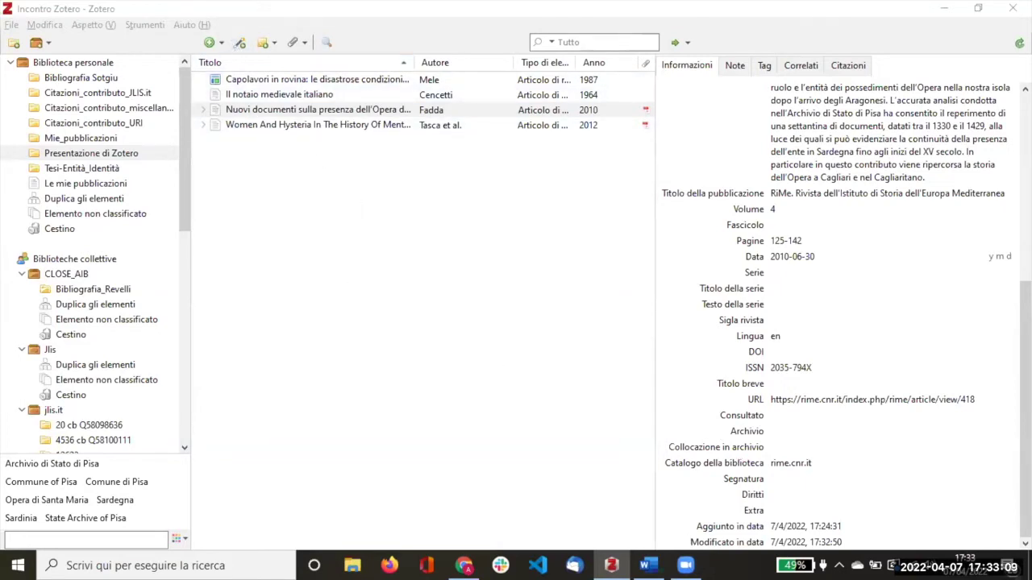
{"action": "left_click", "coordinate": [644, 553]}
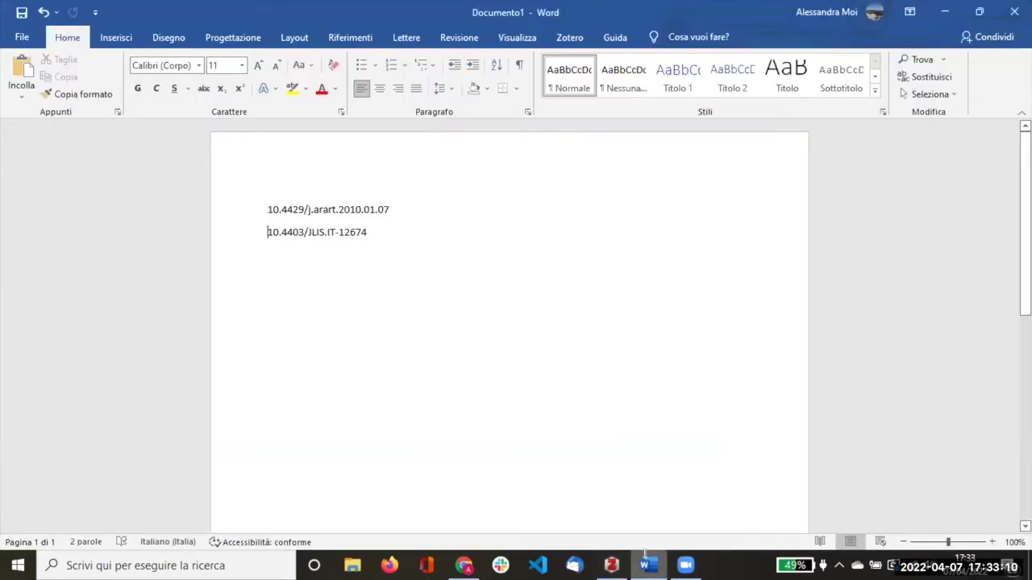
{"action": "left_click", "coordinate": [262, 207]}
{"action": "key", "text": "ctrl+c"}
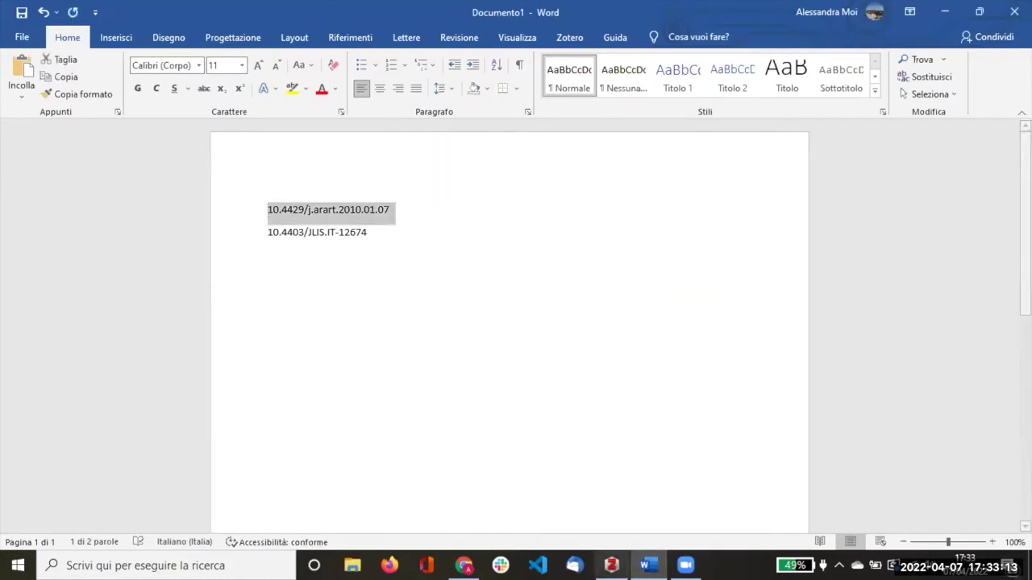
{"action": "key", "text": "alt+Tab"}
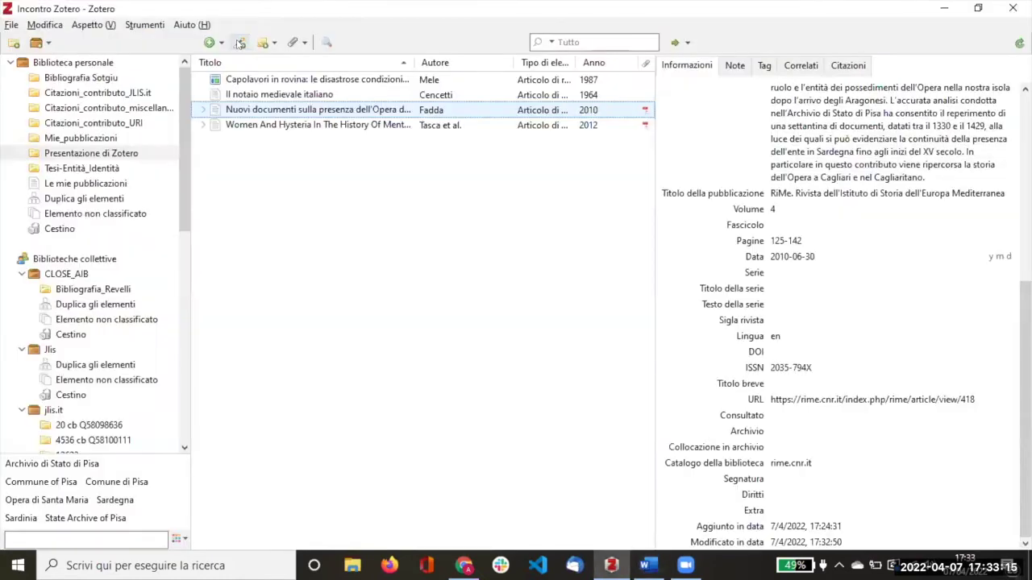
{"action": "left_click", "coordinate": [239, 42]}
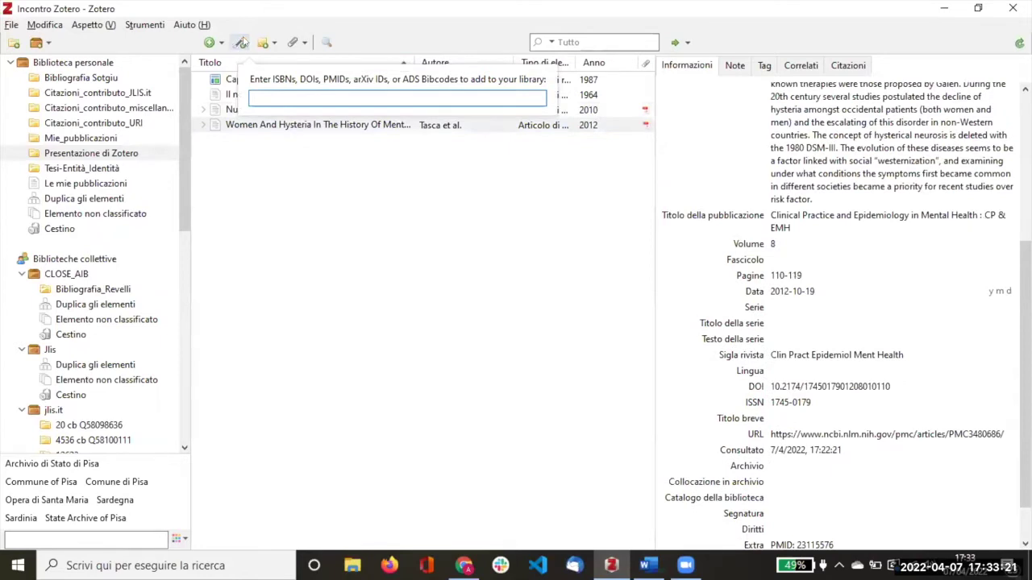
{"action": "key", "text": "ctrl+v"}
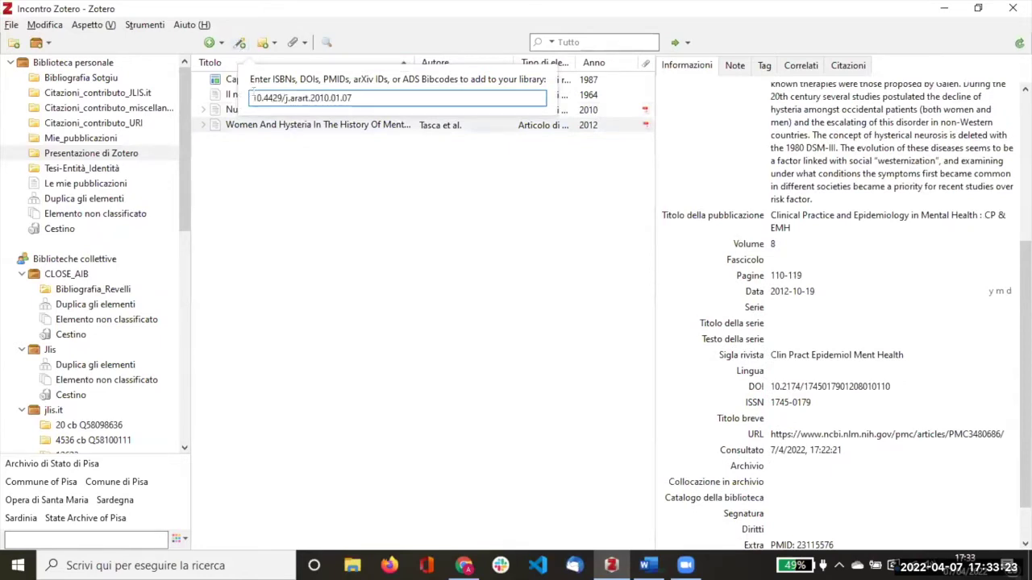
{"action": "key", "text": "Return"}
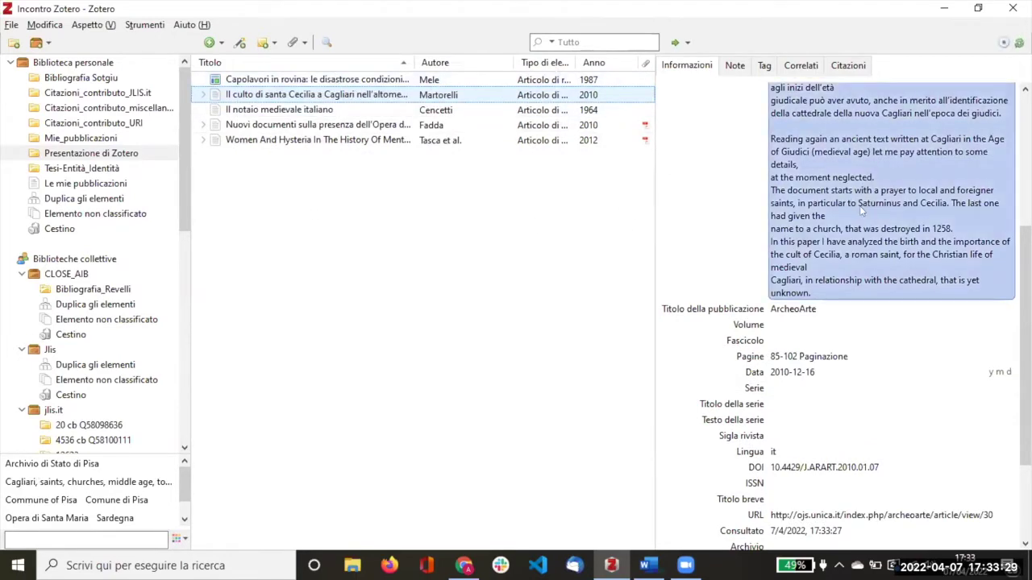
Examine the title, author, abstract and publication details of the imported article about the cult of santa Cecilia
{"action": "left_click", "coordinate": [861, 165]}
{"action": "key", "text": "Escape"}
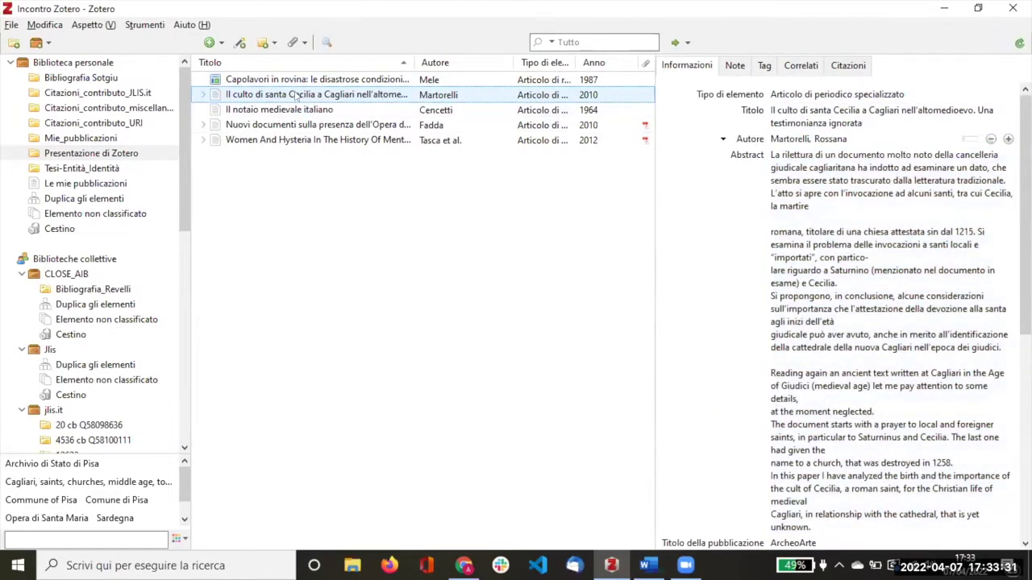
{"action": "left_click", "coordinate": [818, 117]}
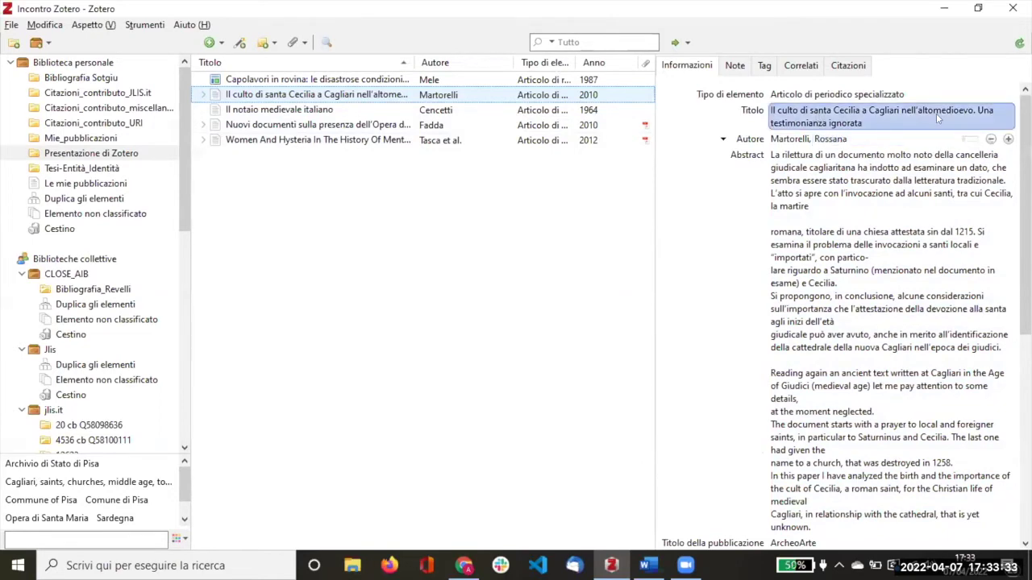
{"action": "key", "text": "Tab"}
{"action": "key", "text": "Tab"}
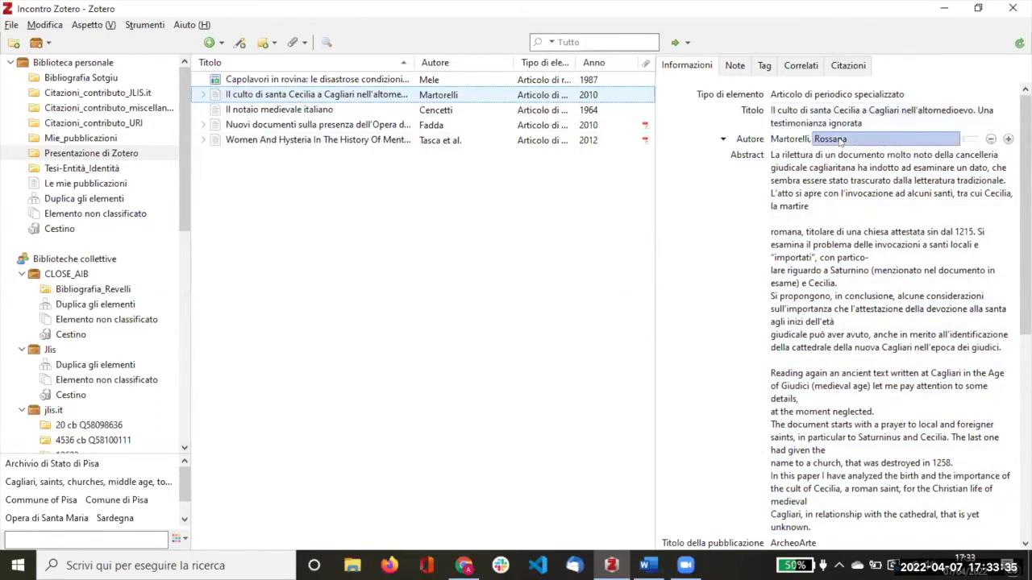
{"action": "key", "text": "shift+Tab"}
{"action": "key", "text": "shift+Tab"}
{"action": "key", "text": "shift+Tab"}
{"action": "left_click", "coordinate": [836, 209]}
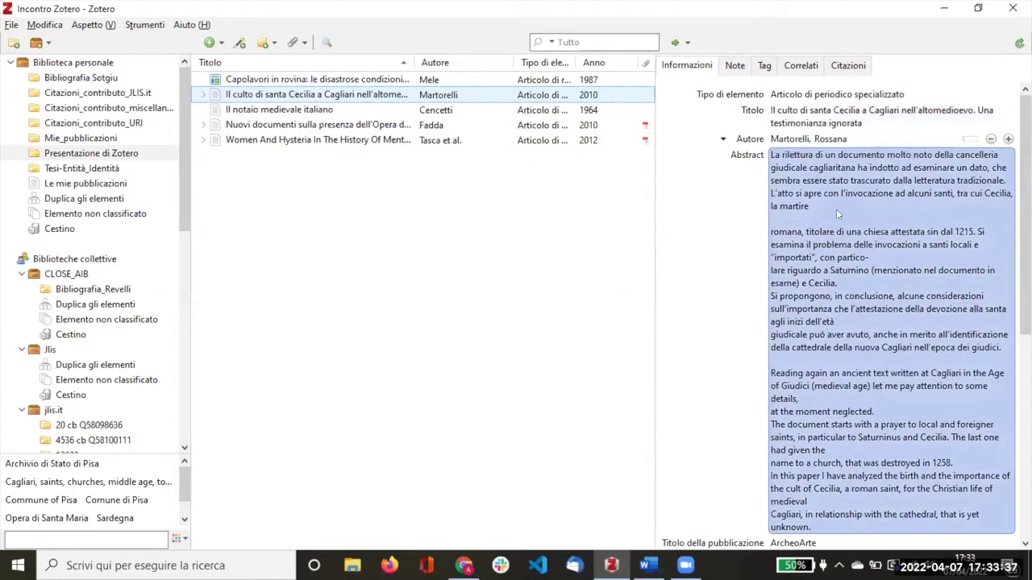
{"action": "scroll", "coordinate": [836, 209], "scroll_direction": "down", "scroll_amount": 3}
{"action": "scroll", "coordinate": [798, 167], "scroll_direction": "up", "scroll_amount": 3}
{"action": "scroll", "coordinate": [838, 169], "scroll_direction": "down", "scroll_amount": 8}
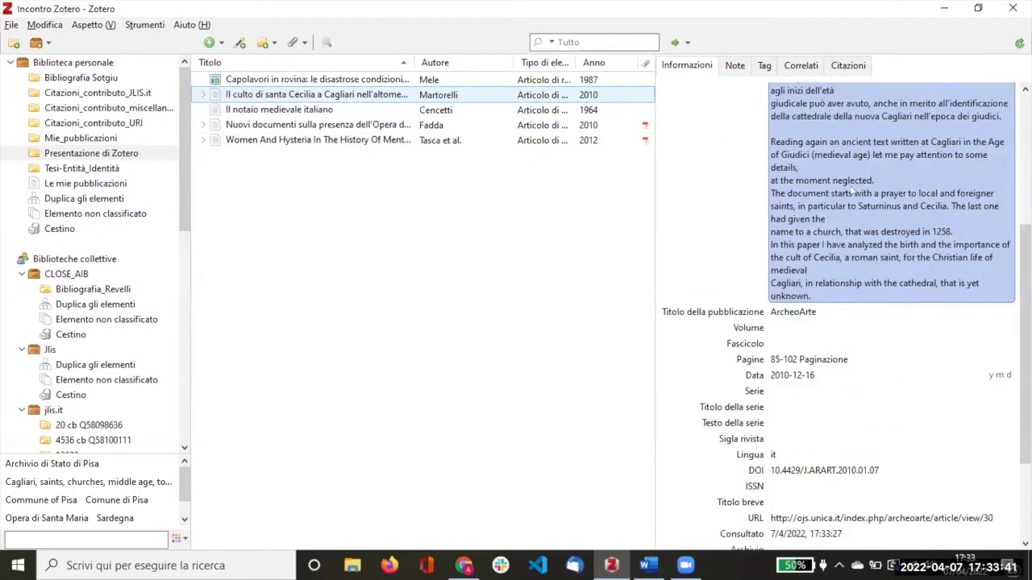
{"action": "left_click", "coordinate": [830, 180]}
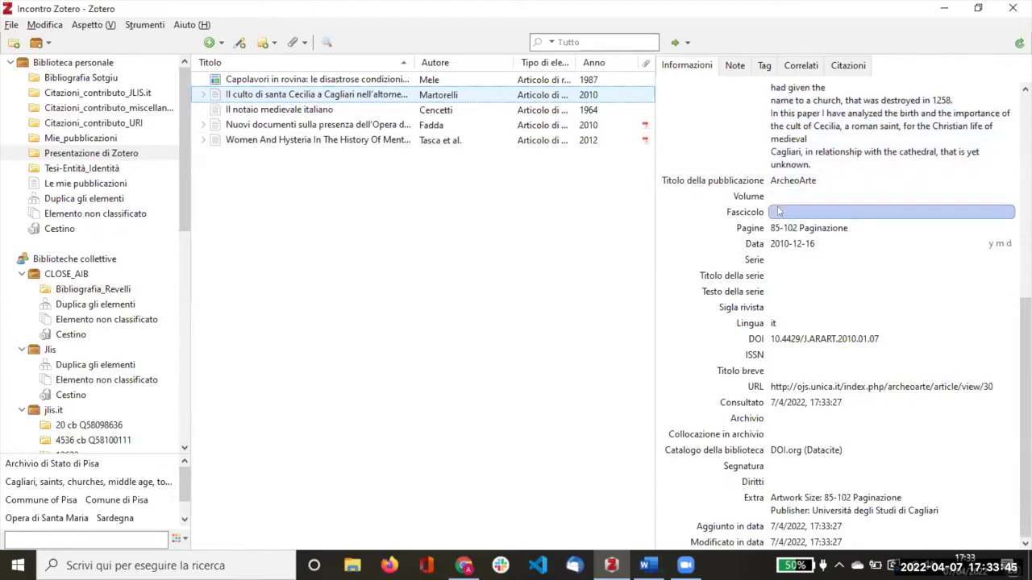
Remove the word "Paginazione" so the article's pages read 85-102, and check the Volume and Fascicolo fields
{"action": "left_click", "coordinate": [798, 228]}
{"action": "left_click", "coordinate": [796, 227]}
{"action": "left_click_drag", "start_coordinate": [797, 228], "coordinate": [846, 228]}
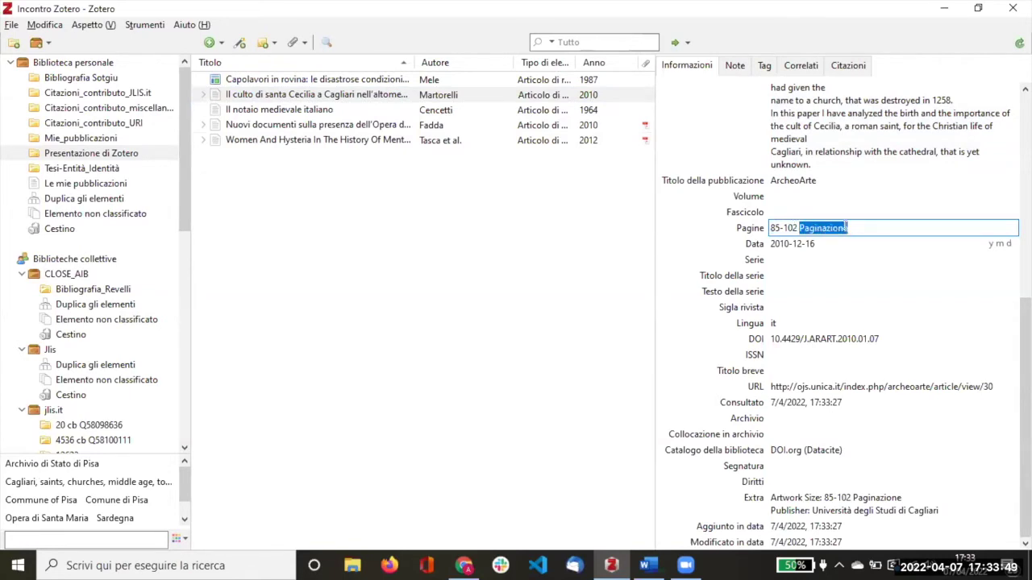
{"action": "key", "text": "BackSpace"}
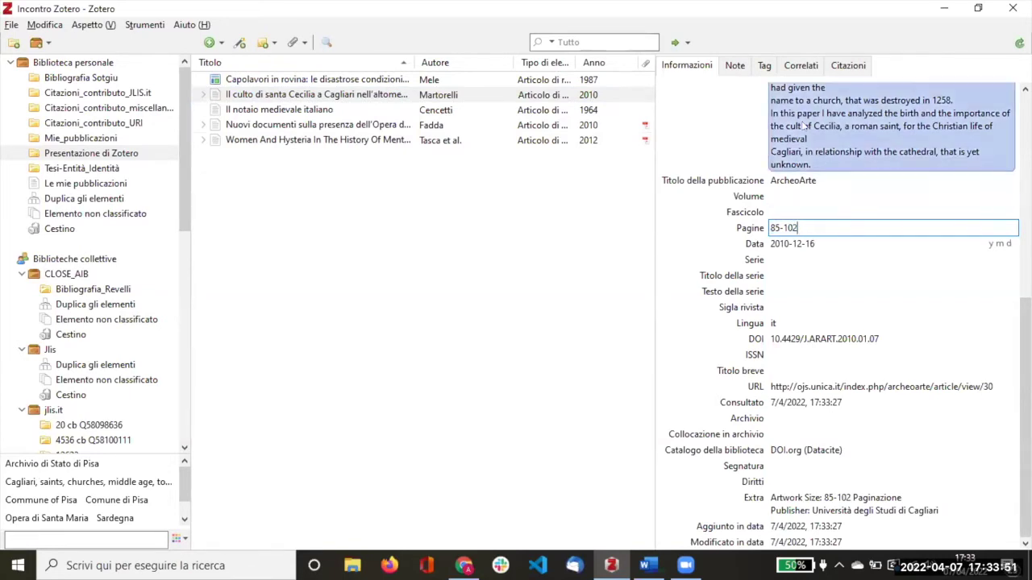
{"action": "left_click", "coordinate": [804, 247]}
{"action": "left_click", "coordinate": [791, 263]}
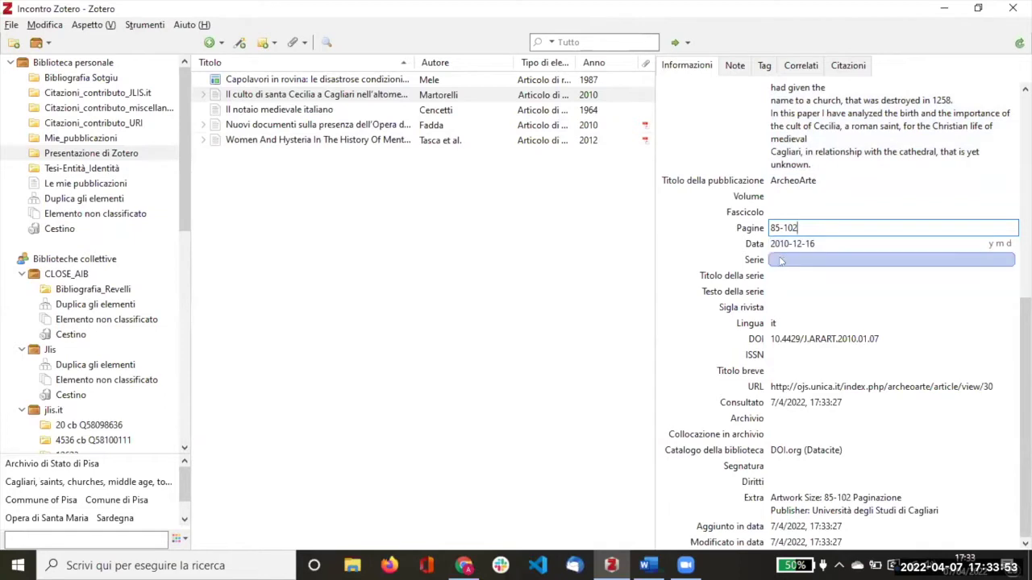
{"action": "left_click", "coordinate": [778, 199]}
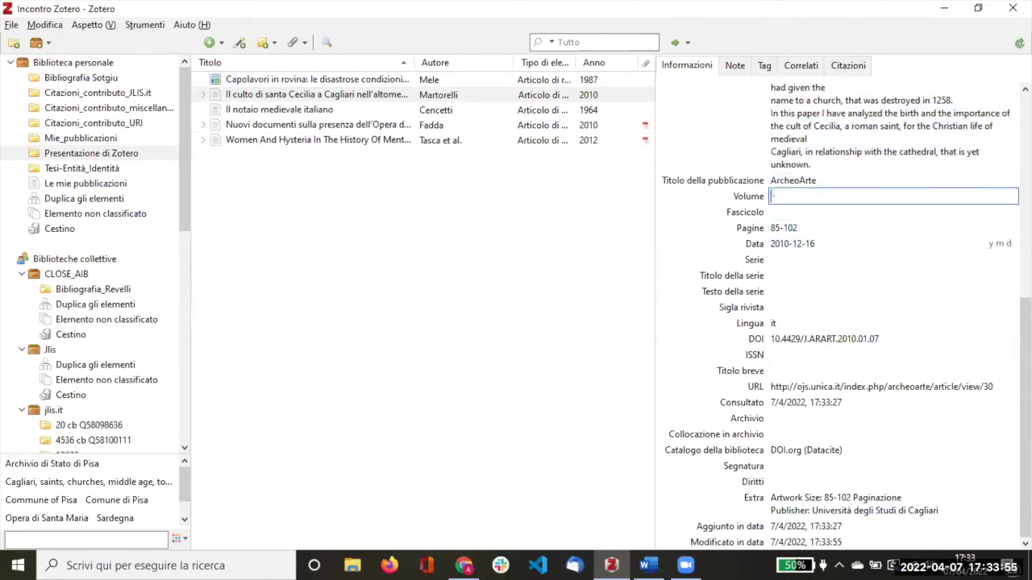
{"action": "left_click", "coordinate": [776, 211]}
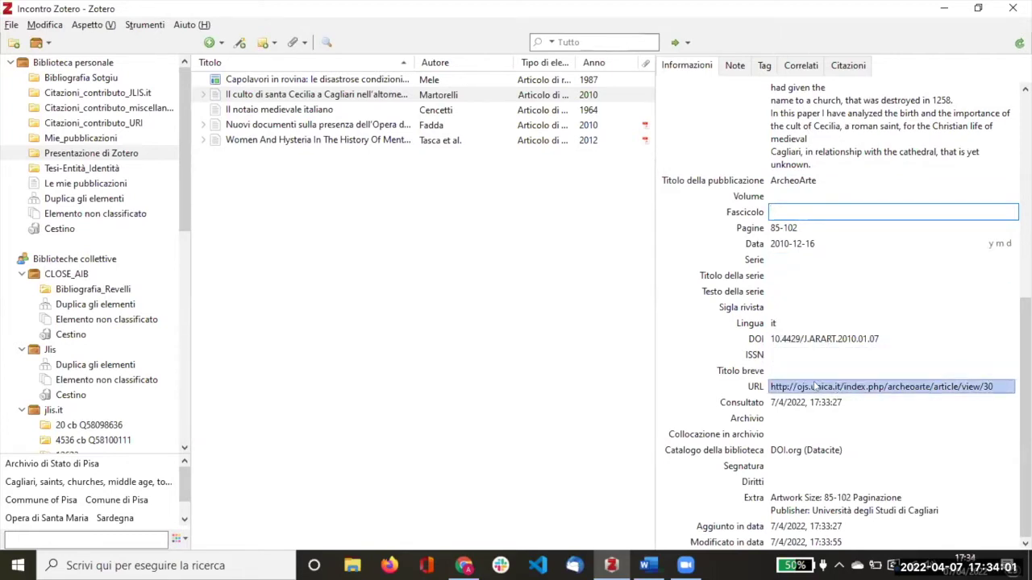
Read the SeriesInformation note attached to the santa Cecilia article and move that note to the Cestino
{"action": "left_click", "coordinate": [201, 94]}
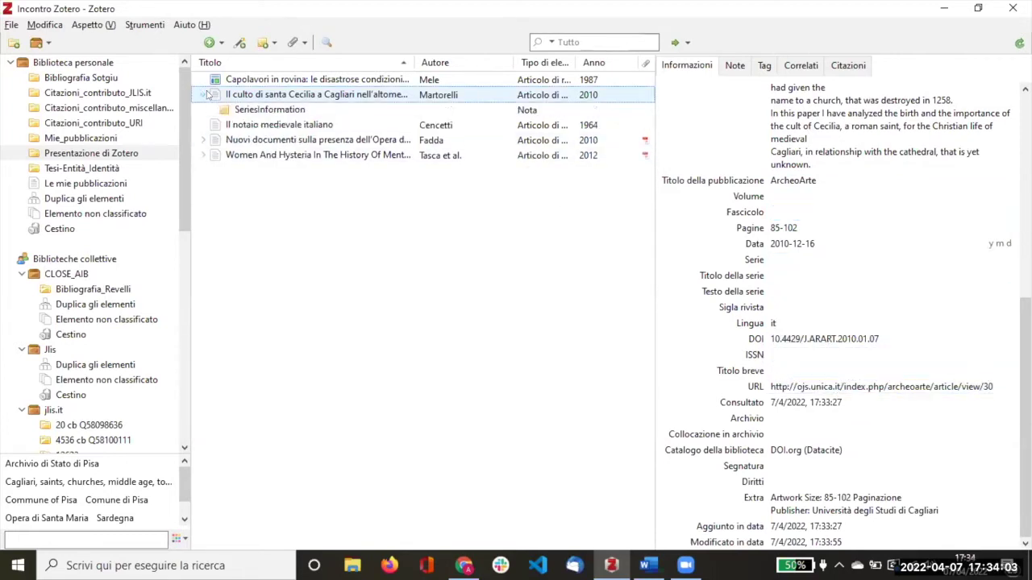
{"action": "left_click", "coordinate": [250, 110]}
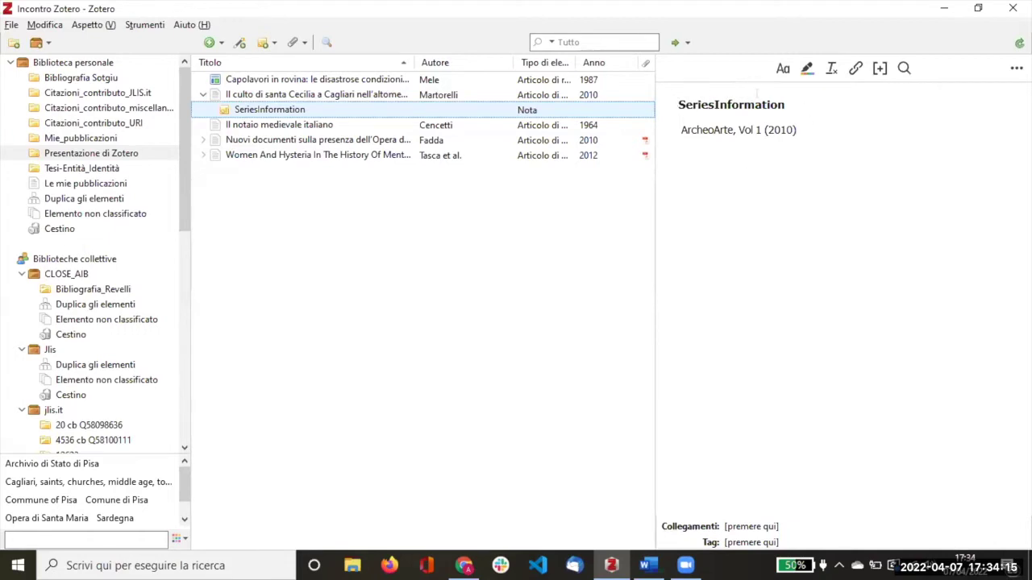
{"action": "right_click", "coordinate": [261, 113]}
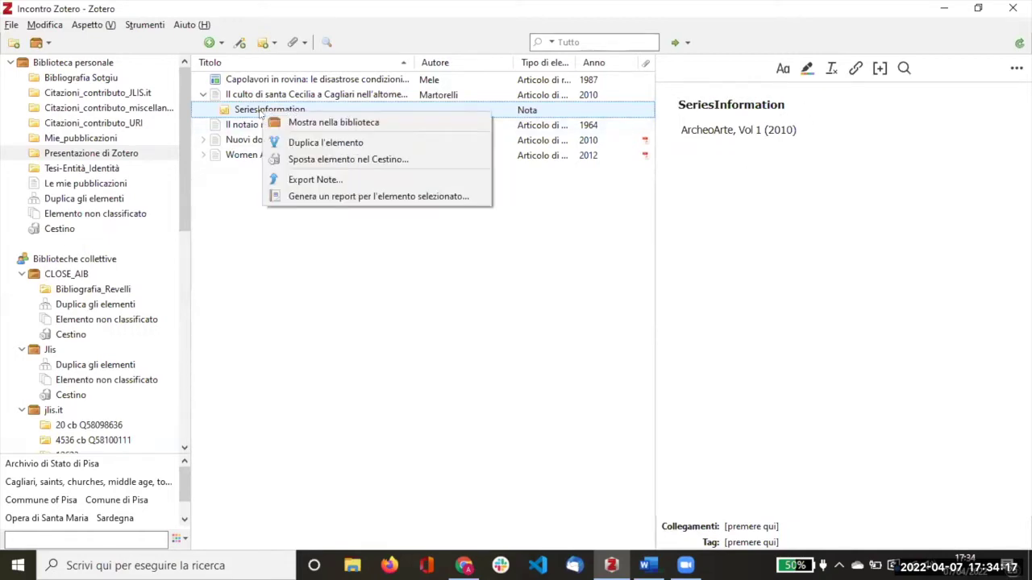
{"action": "left_click", "coordinate": [321, 159]}
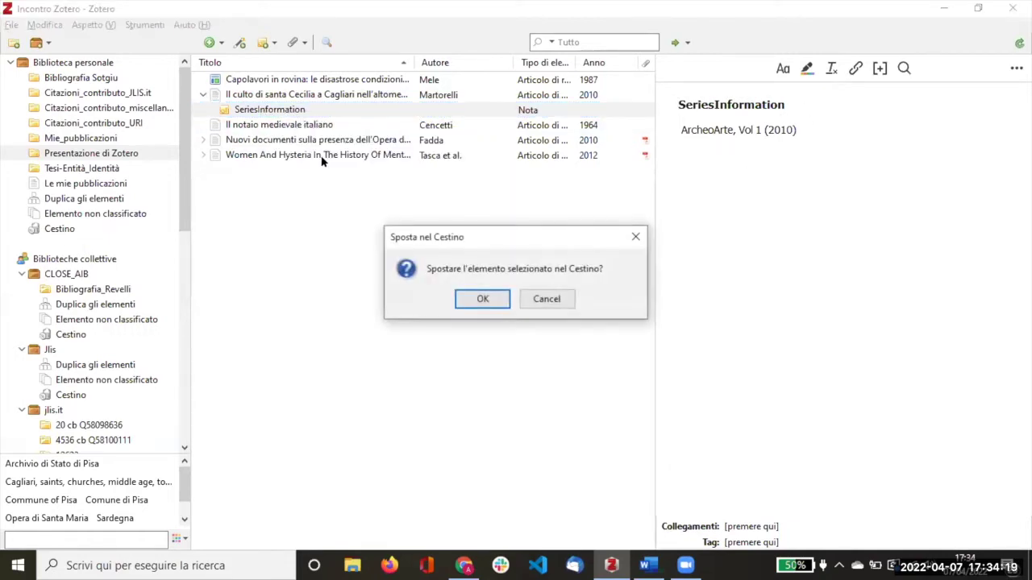
{"action": "left_click", "coordinate": [482, 299]}
Copy the santa Cecilia article's URL and open it in the browser to check the journal volume
{"action": "left_click", "coordinate": [867, 387]}
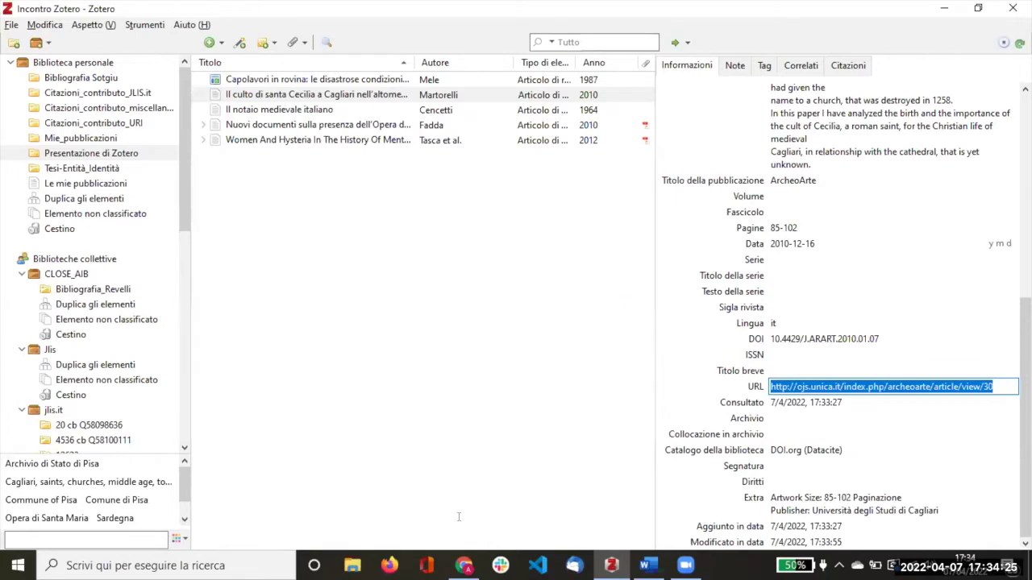
{"action": "key", "text": "ctrl+c"}
{"action": "key", "text": "alt+Tab"}
{"action": "key", "text": "ctrl+v"}
{"action": "key", "text": "Return"}
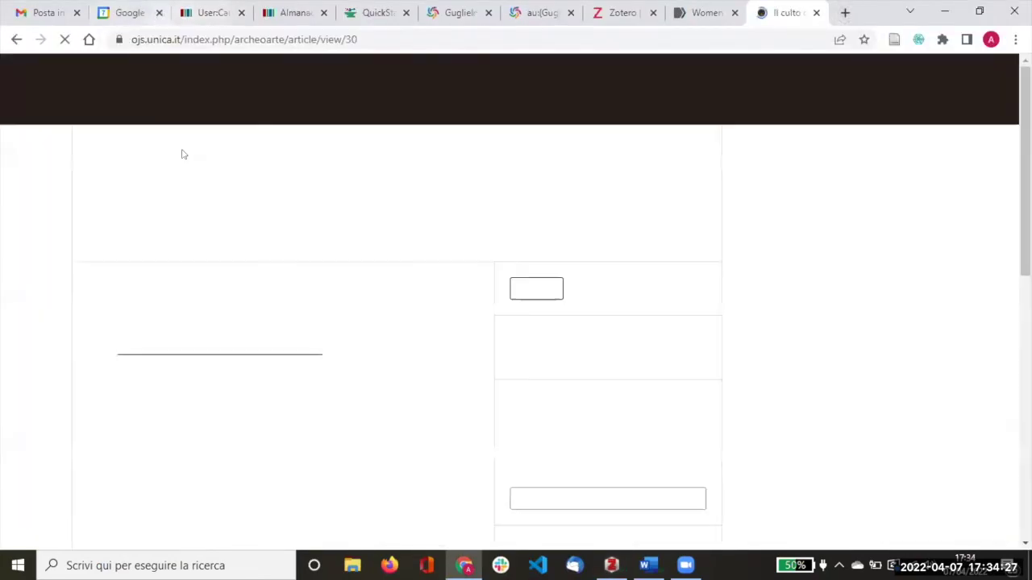
{"action": "scroll", "coordinate": [352, 201], "scroll_direction": "down", "scroll_amount": 2}
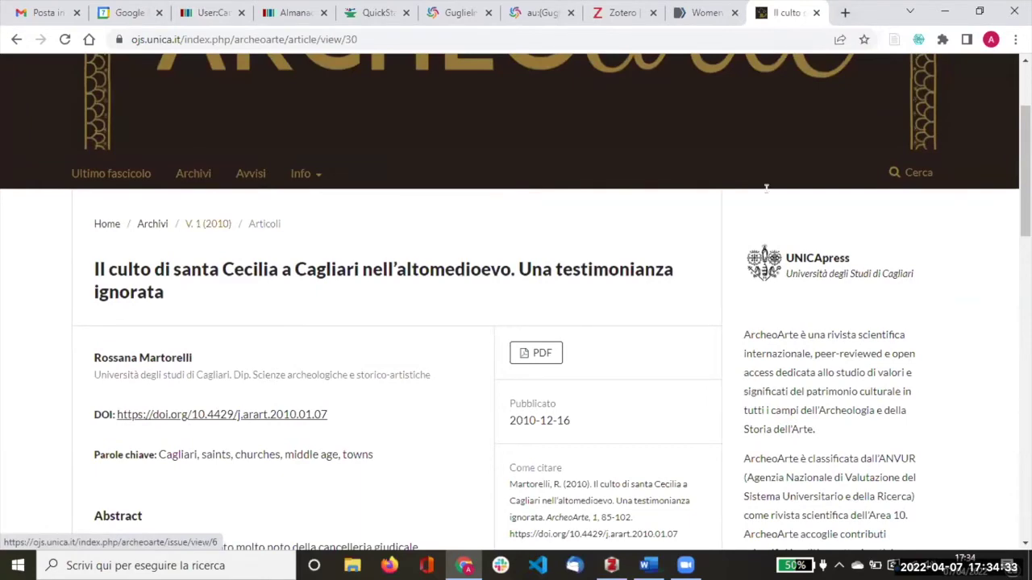
Return to Zotero and set the santa Cecilia article's Volume to 1
{"action": "key", "text": "alt+Tab"}
{"action": "left_click", "coordinate": [780, 228]}
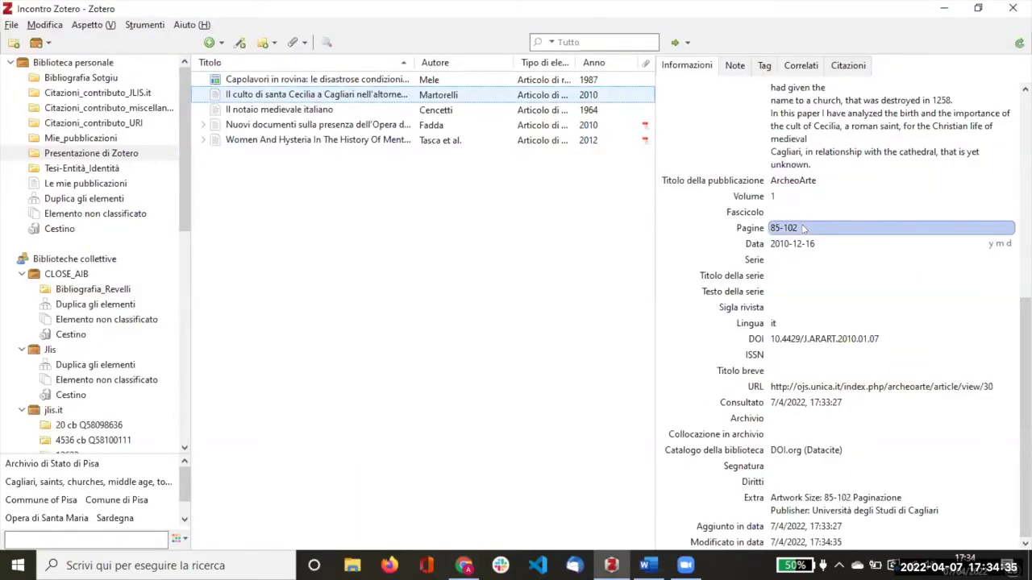
{"action": "left_click", "coordinate": [781, 203]}
{"action": "left_click", "coordinate": [431, 478]}
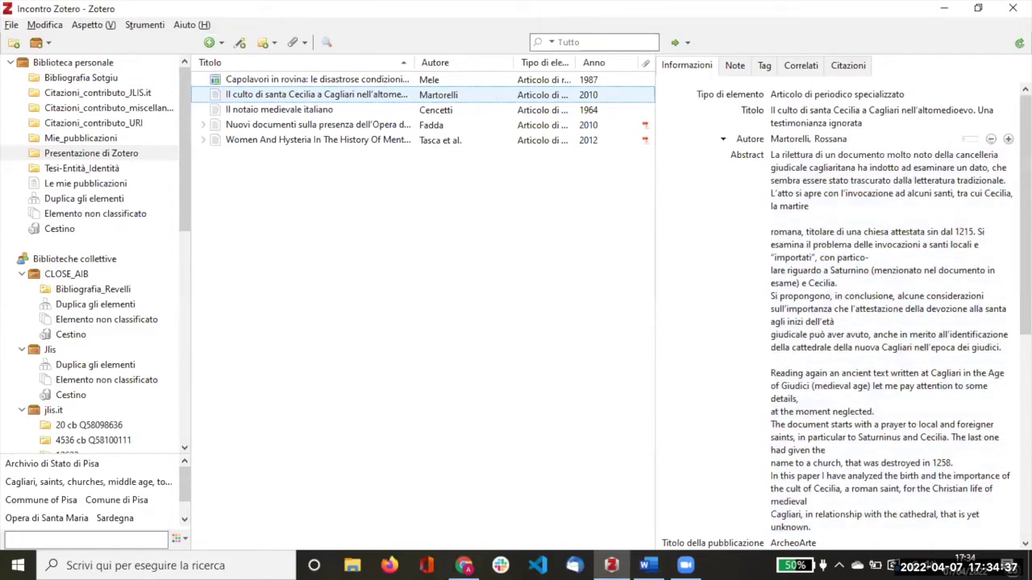
Copy DOI 10.4403/JLIS.IT-12674 from the Word document and add that article to the Presentazione di Zotero collection by identifier
{"action": "key", "text": "alt+Tab"}
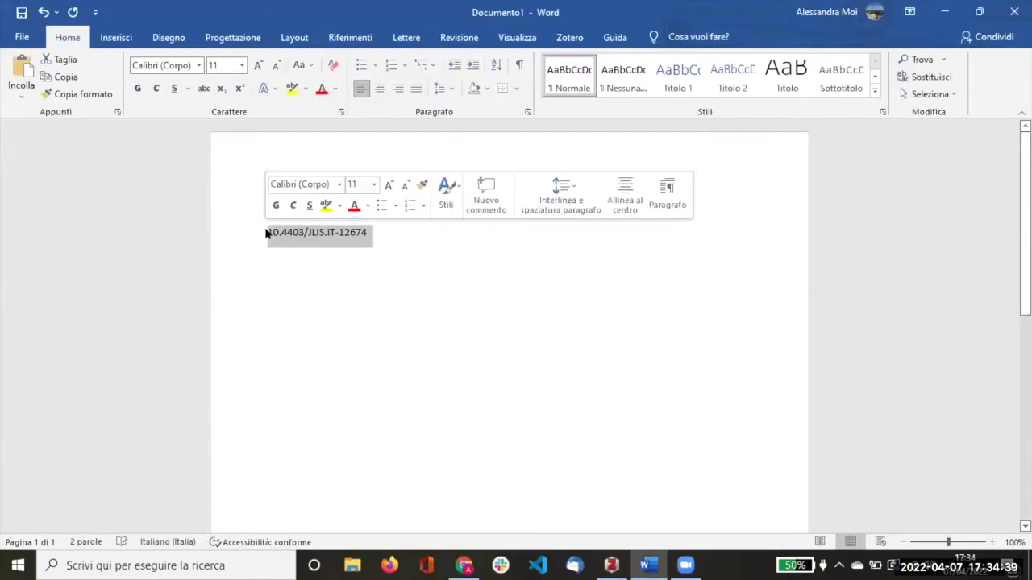
{"action": "key", "text": "alt+Tab"}
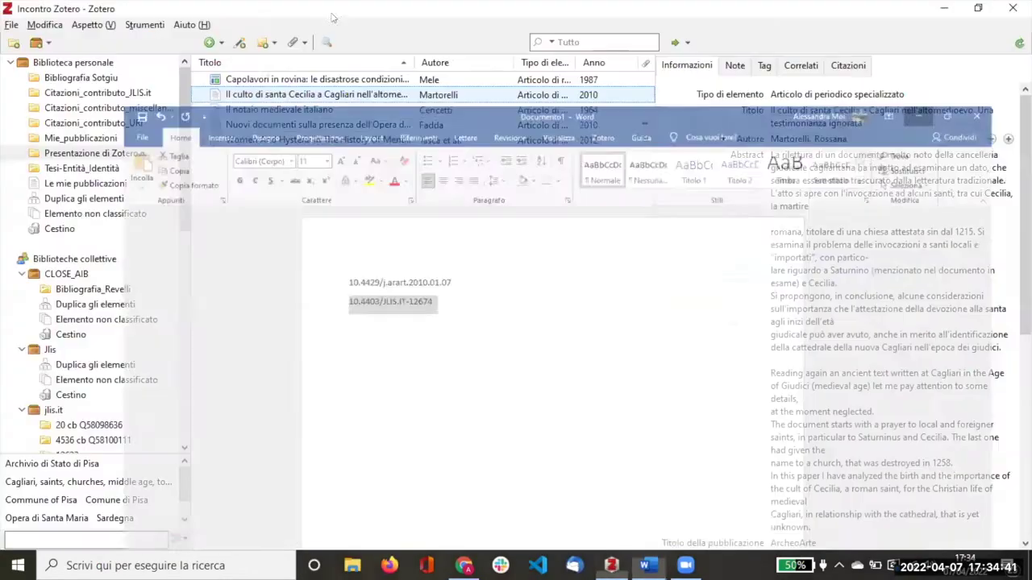
{"action": "left_click", "coordinate": [239, 41]}
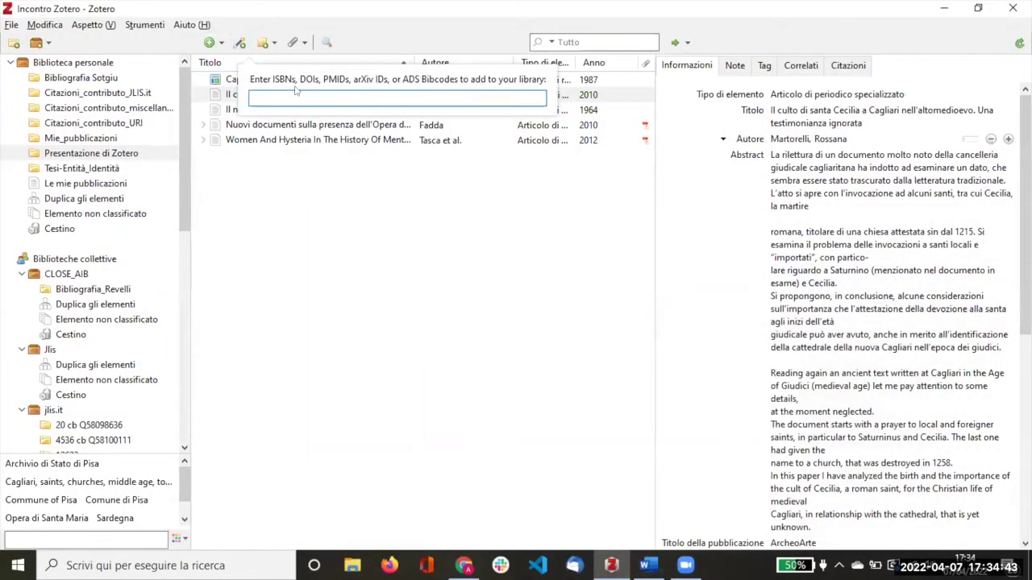
{"action": "key", "text": "ctrl+v"}
{"action": "key", "text": "Return"}
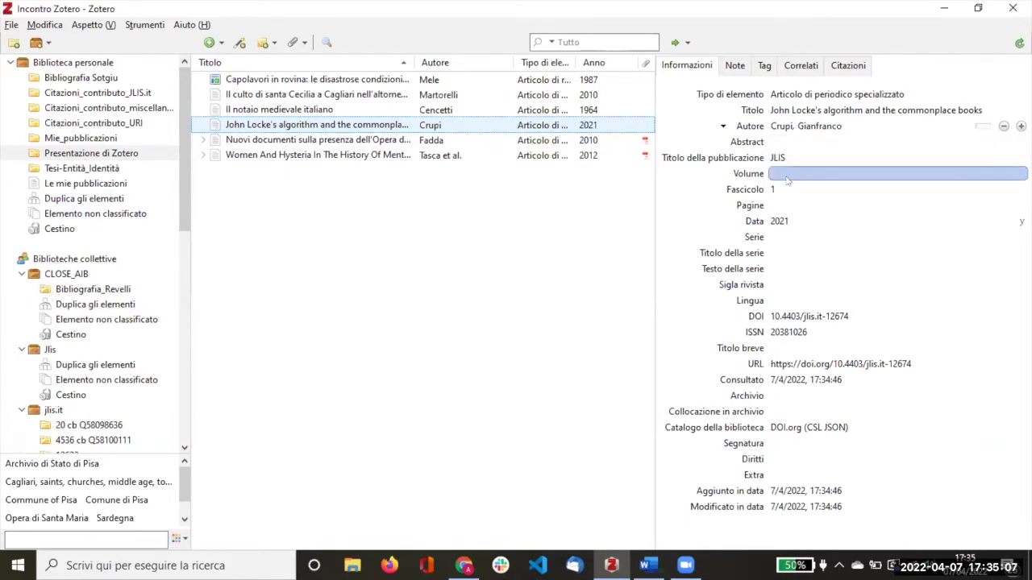
Change the publication title of the John Locke's algorithm article to JLIS.it, using the matching suggestion
{"action": "left_click", "coordinate": [791, 158]}
{"action": "left_click", "coordinate": [792, 158]}
{"action": "type", "text": ".it"}
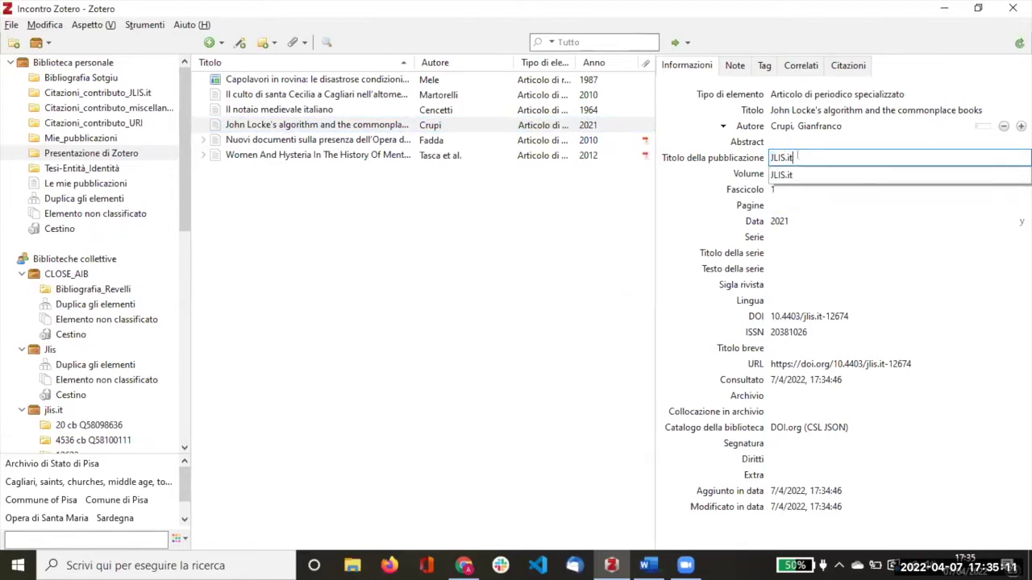
{"action": "key", "text": "Down"}
{"action": "key", "text": "Return"}
{"action": "left_click", "coordinate": [587, 228]}
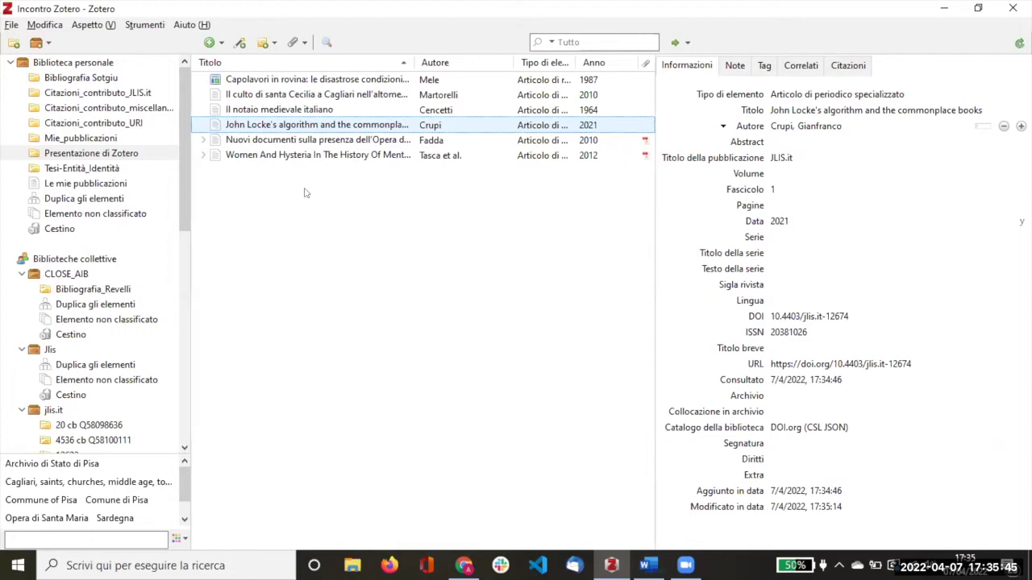
{"action": "left_click", "coordinate": [241, 44]}
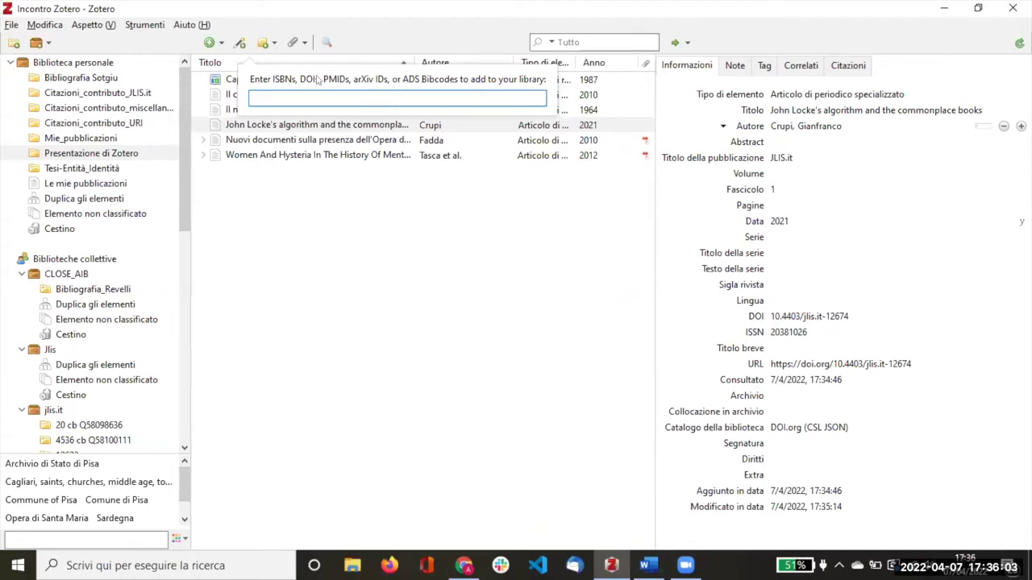
{"action": "left_click", "coordinate": [352, 229]}
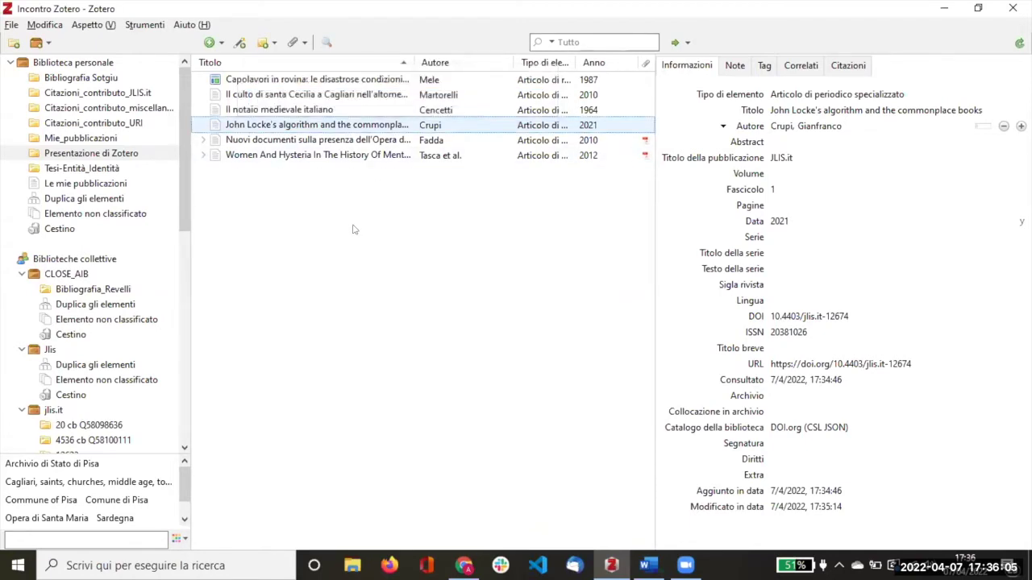
{"action": "left_click", "coordinate": [240, 42]}
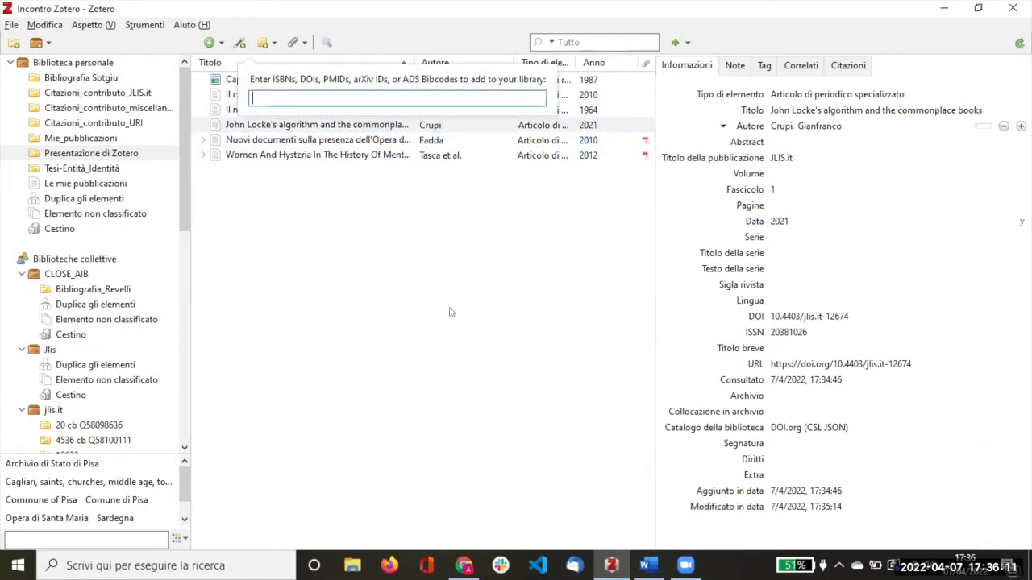
{"action": "left_click", "coordinate": [395, 236]}
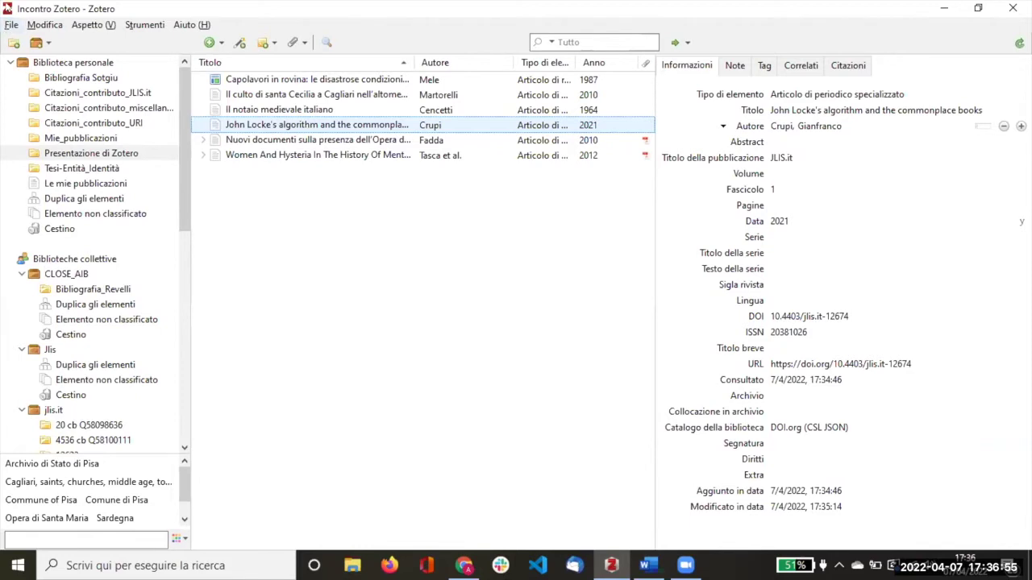
Examine the available import sources, including BibTeX, RIS or Zotero RDF files, and close the import wizard
{"action": "left_click", "coordinate": [11, 25]}
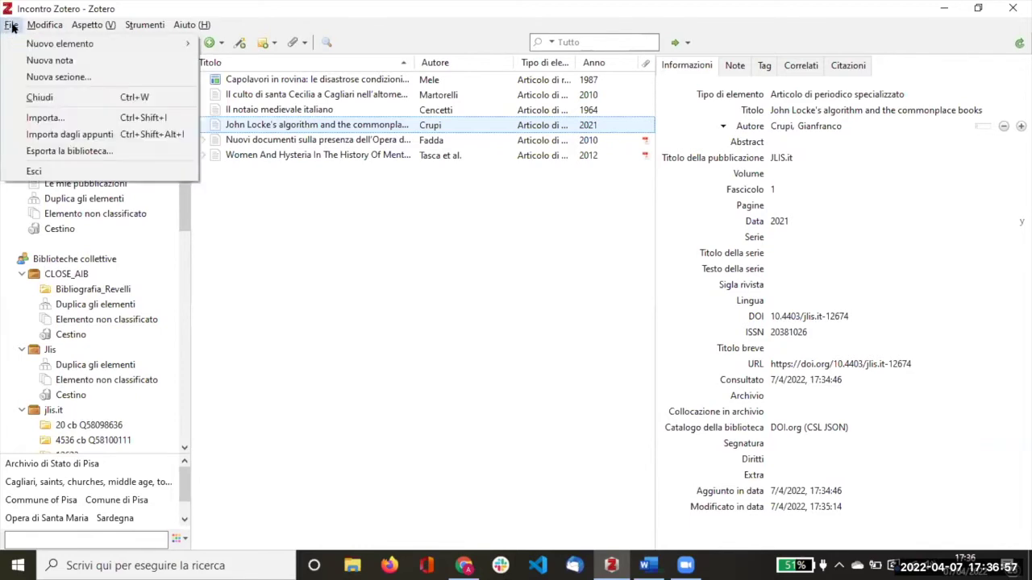
{"action": "left_click", "coordinate": [45, 117]}
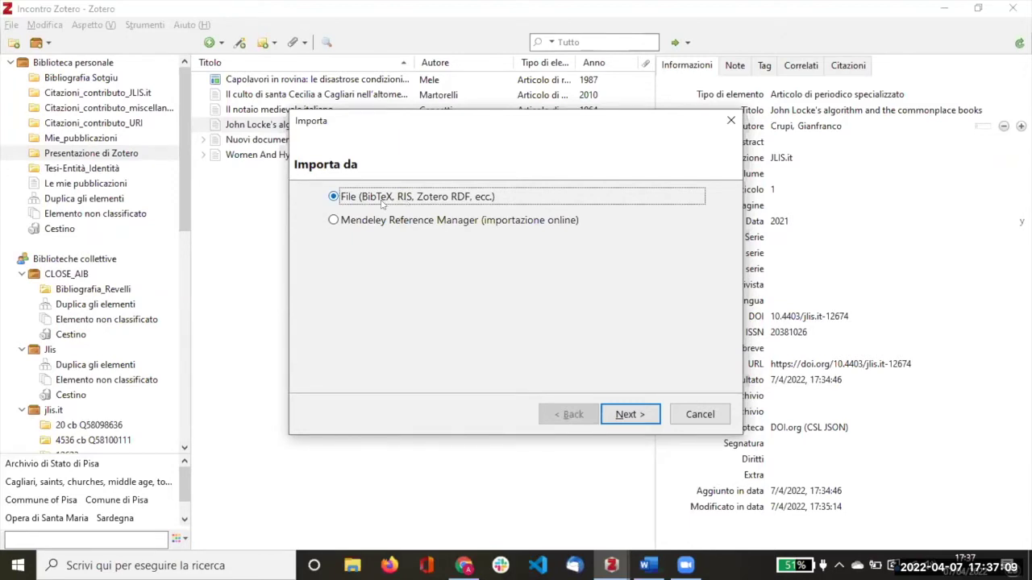
{"action": "left_click", "coordinate": [684, 417]}
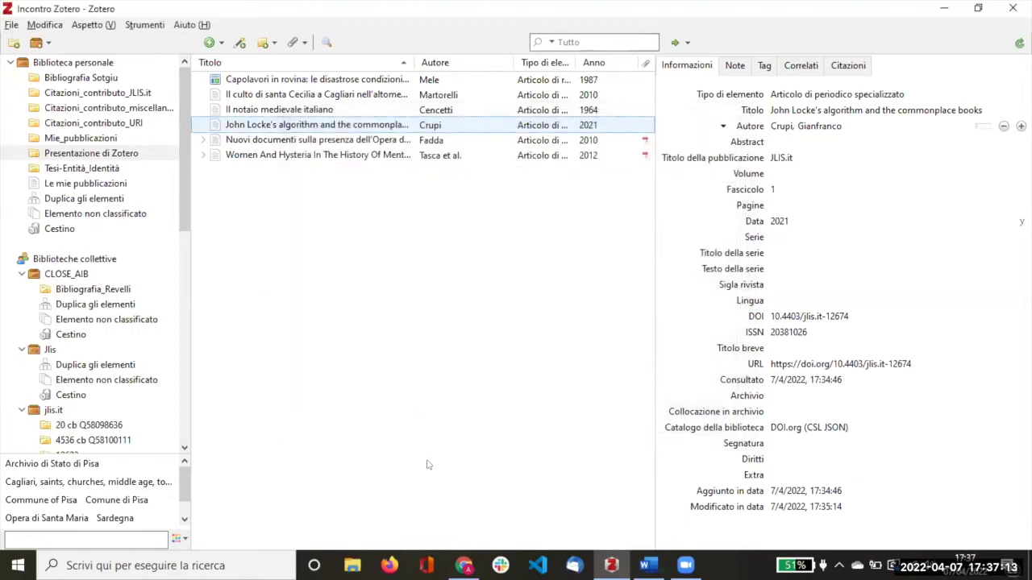
Switch to the browser and examine the index of the Wikidata guide page on Zotero
{"action": "left_click", "coordinate": [464, 565]}
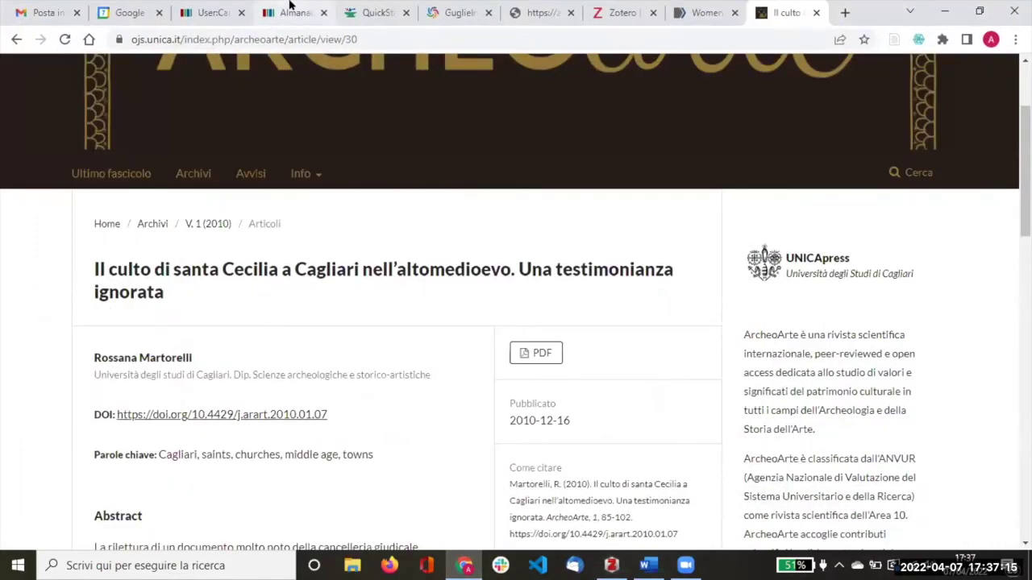
{"action": "left_click", "coordinate": [212, 6]}
{"action": "scroll", "coordinate": [258, 177], "scroll_direction": "up", "scroll_amount": 15}
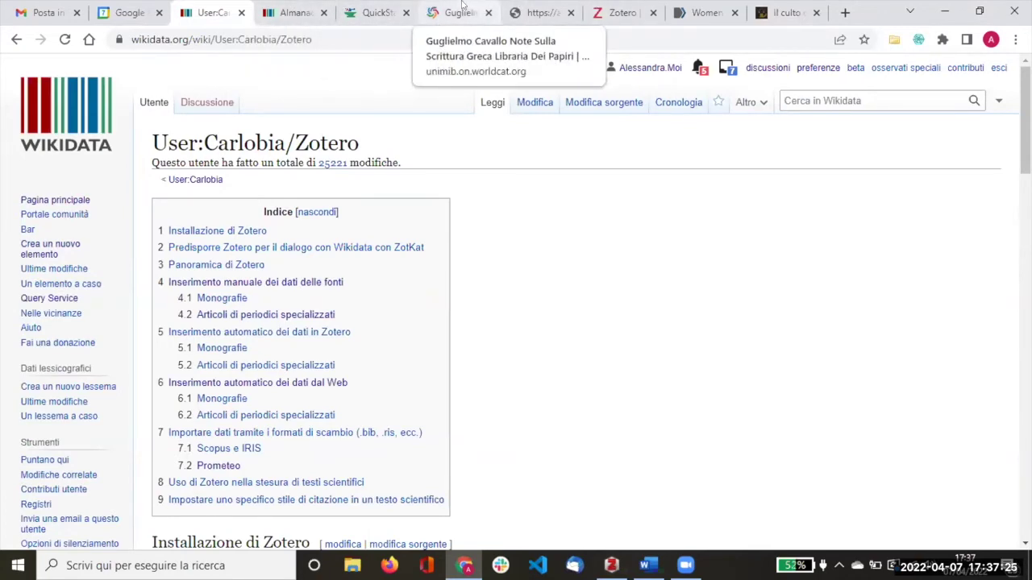
Open the citation export options for the article "Note sulla scrittura greca libraria dei papiri" in the Prometeo catalogue
{"action": "left_click", "coordinate": [464, 7]}
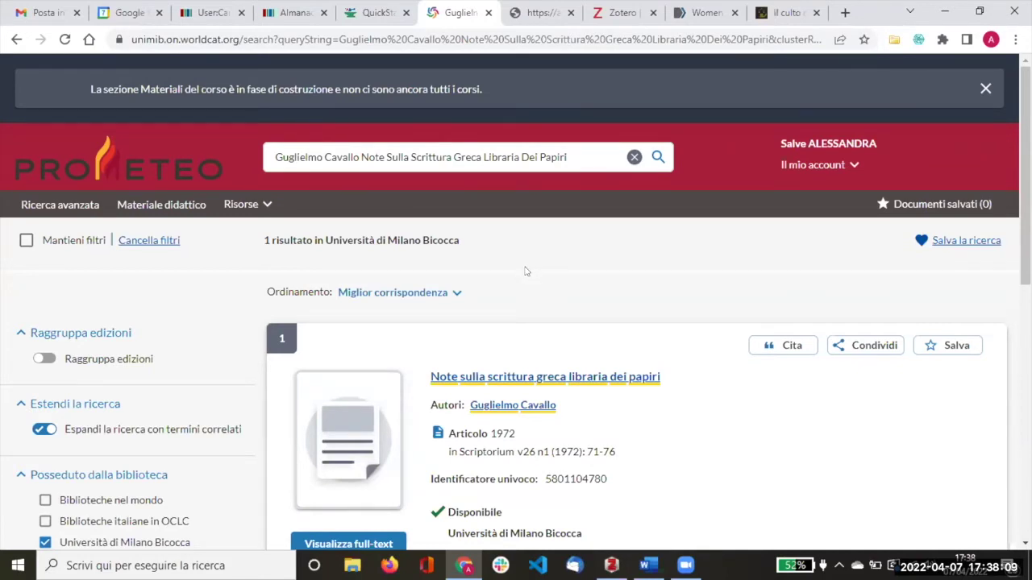
{"action": "scroll", "coordinate": [527, 272], "scroll_direction": "down", "scroll_amount": 1}
{"action": "scroll", "coordinate": [514, 266], "scroll_direction": "up", "scroll_amount": 1}
{"action": "scroll", "coordinate": [229, 281], "scroll_direction": "down", "scroll_amount": 1}
{"action": "scroll", "coordinate": [233, 282], "scroll_direction": "up", "scroll_amount": 1}
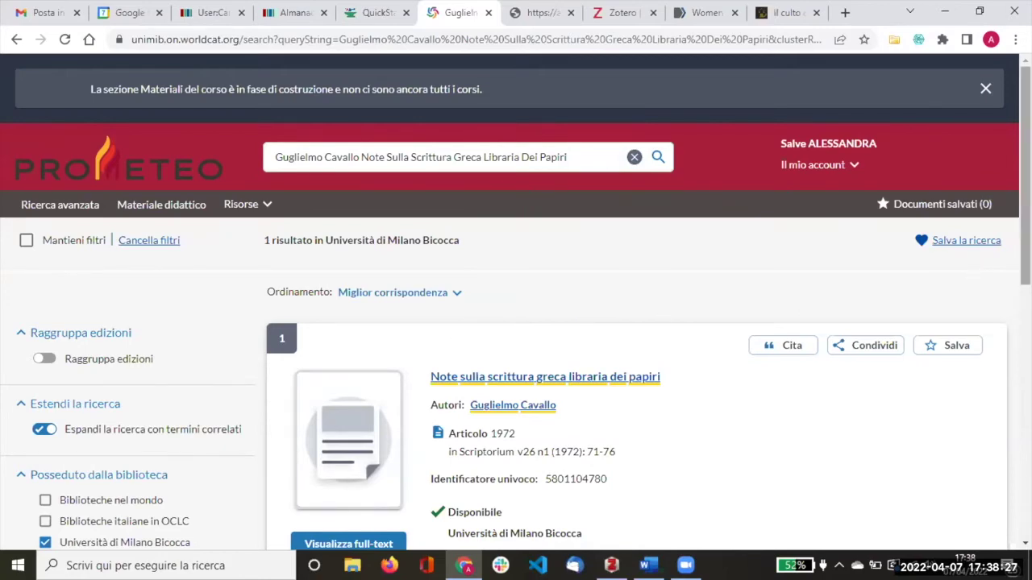
{"action": "scroll", "coordinate": [637, 379], "scroll_direction": "down", "scroll_amount": 2}
{"action": "scroll", "coordinate": [475, 276], "scroll_direction": "up", "scroll_amount": 1}
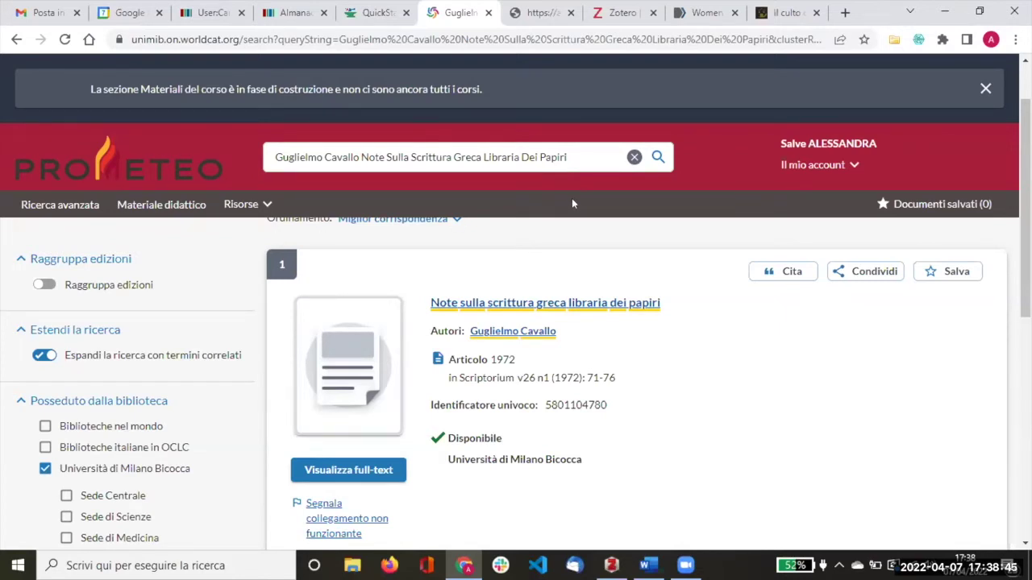
{"action": "left_click", "coordinate": [788, 271]}
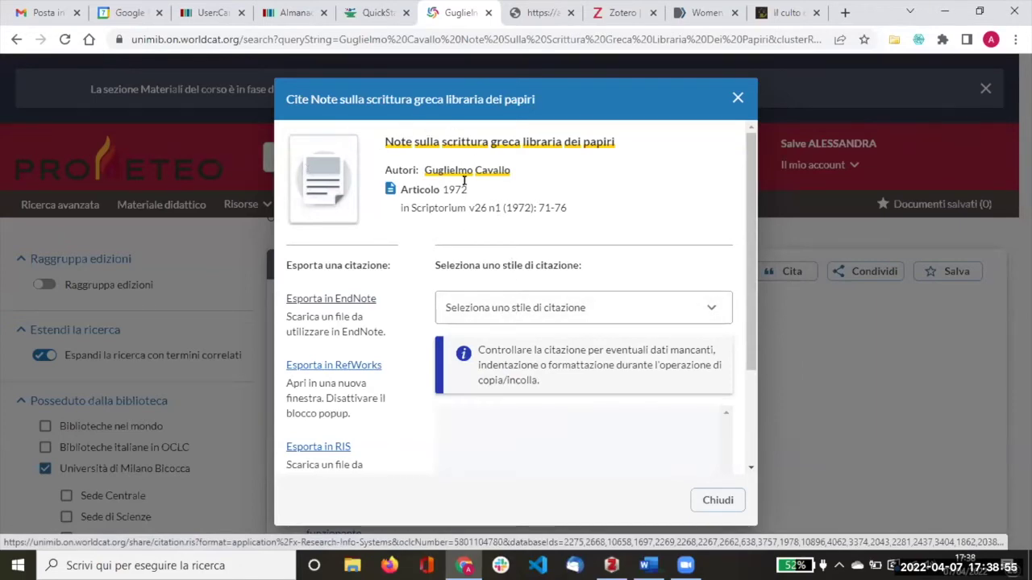
Display the article's citation in Chicago (autore - data) 17a ed. style and export it in RIS format
{"action": "left_click", "coordinate": [505, 313]}
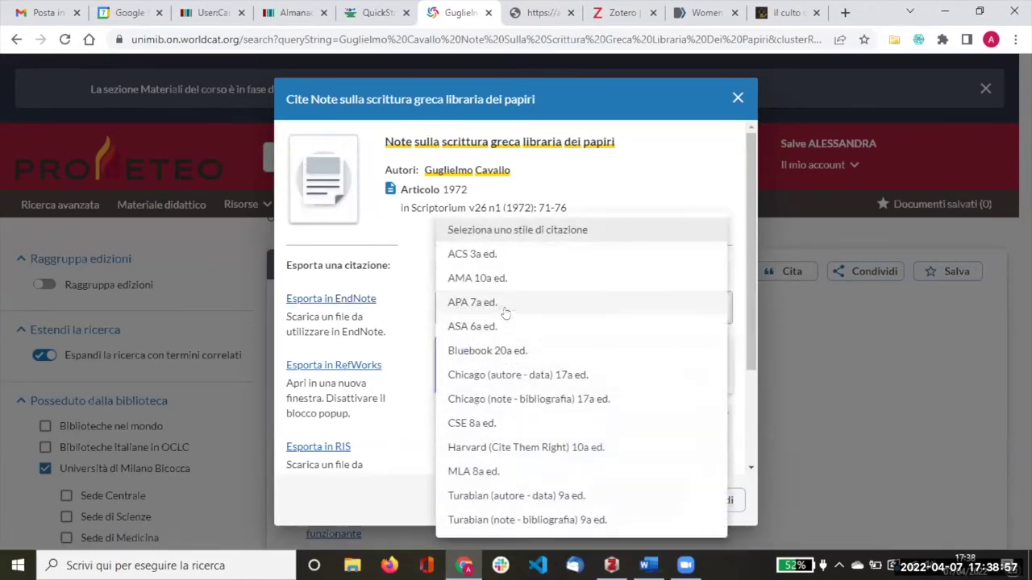
{"action": "left_click", "coordinate": [526, 375]}
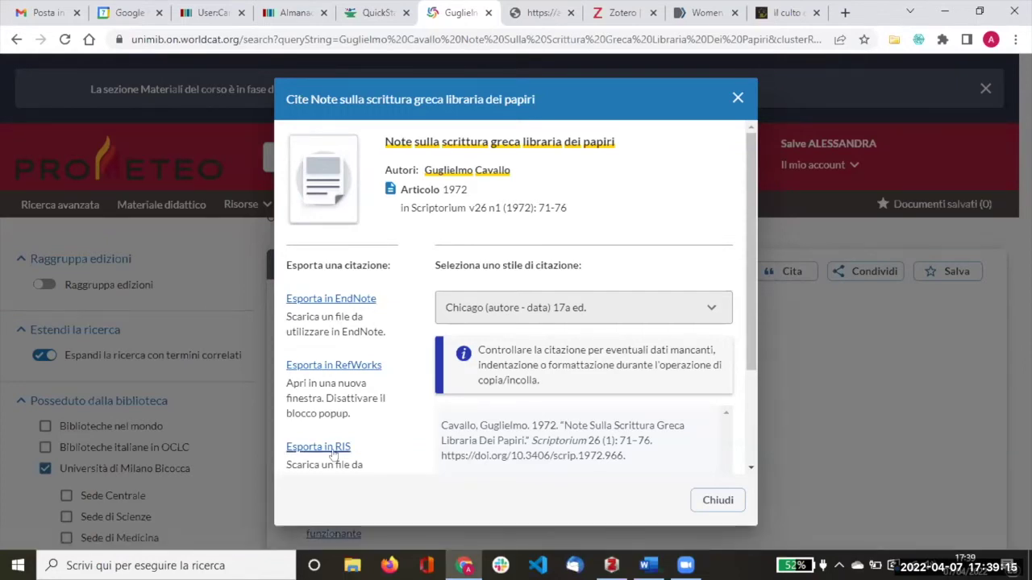
{"action": "left_click_drag", "start_coordinate": [353, 447], "coordinate": [286, 445]}
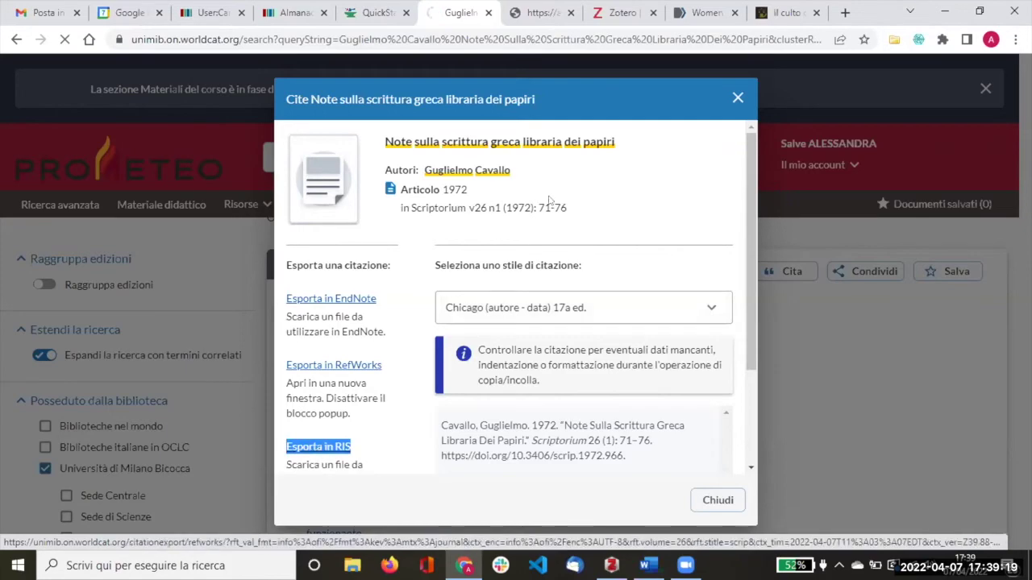
Copy the downloaded citation (3).ris from the browser to the desktop and place it in an empty spot there
{"action": "left_click", "coordinate": [979, 10]}
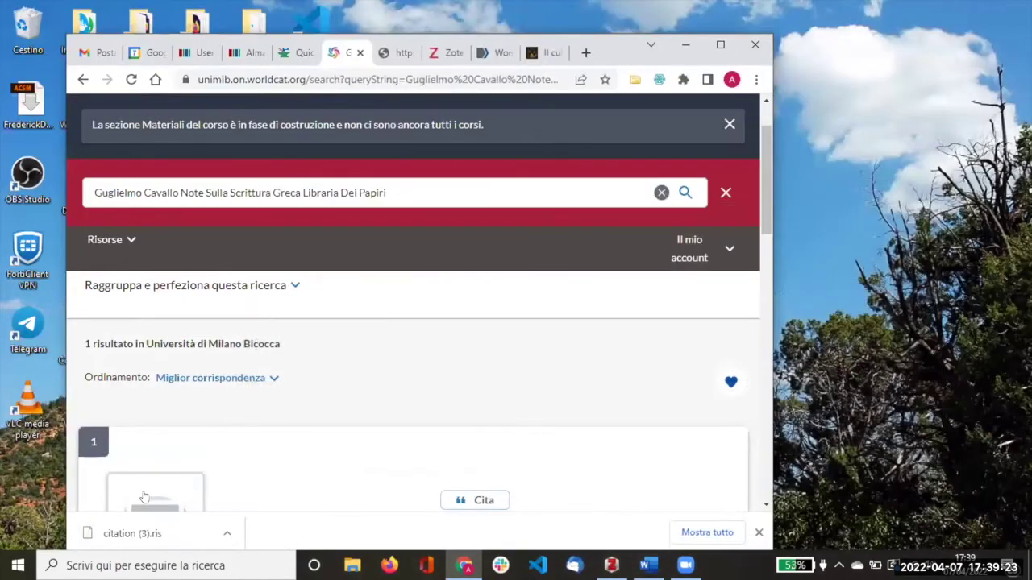
{"action": "left_click_drag", "start_coordinate": [129, 534], "coordinate": [879, 182]}
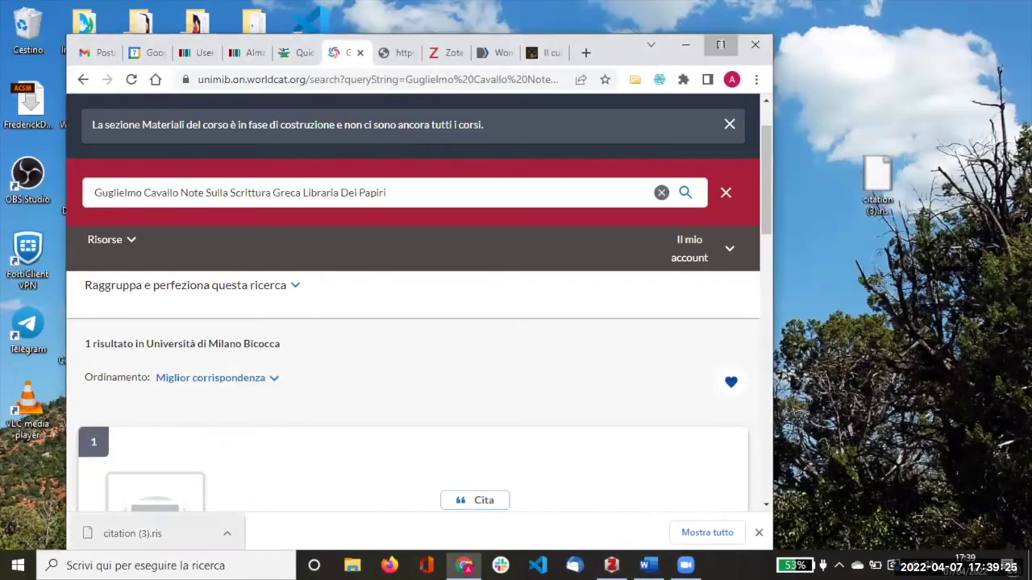
{"action": "left_click", "coordinate": [720, 44]}
{"action": "left_click", "coordinate": [945, 8]}
{"action": "left_click_drag", "start_coordinate": [878, 181], "coordinate": [611, 274]}
In Zotero, import citation (3).ris from the desktop into a new collection, copying files to Zotero storage, and open the imported article's record
{"action": "left_click", "coordinate": [612, 565]}
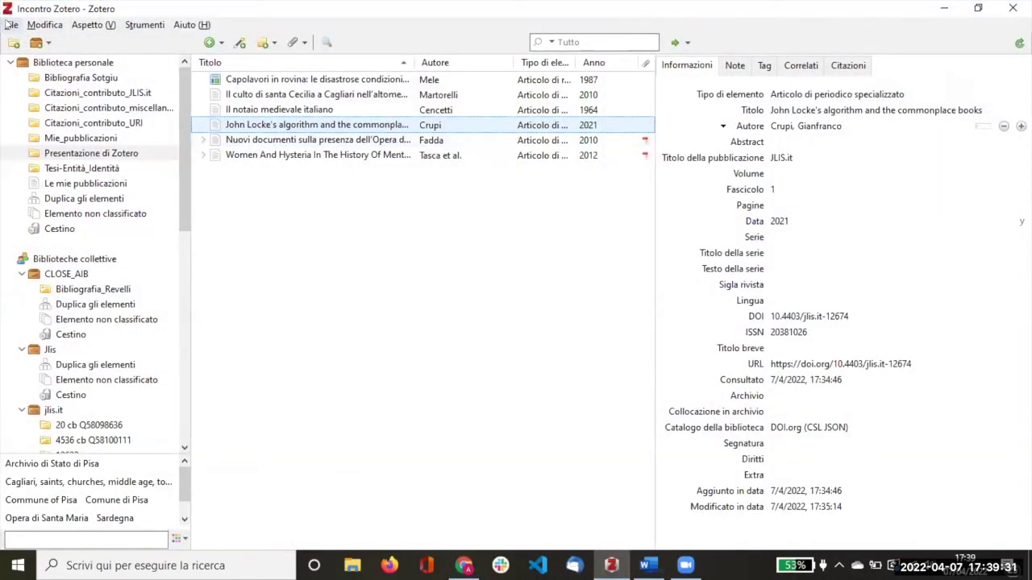
{"action": "left_click", "coordinate": [10, 24]}
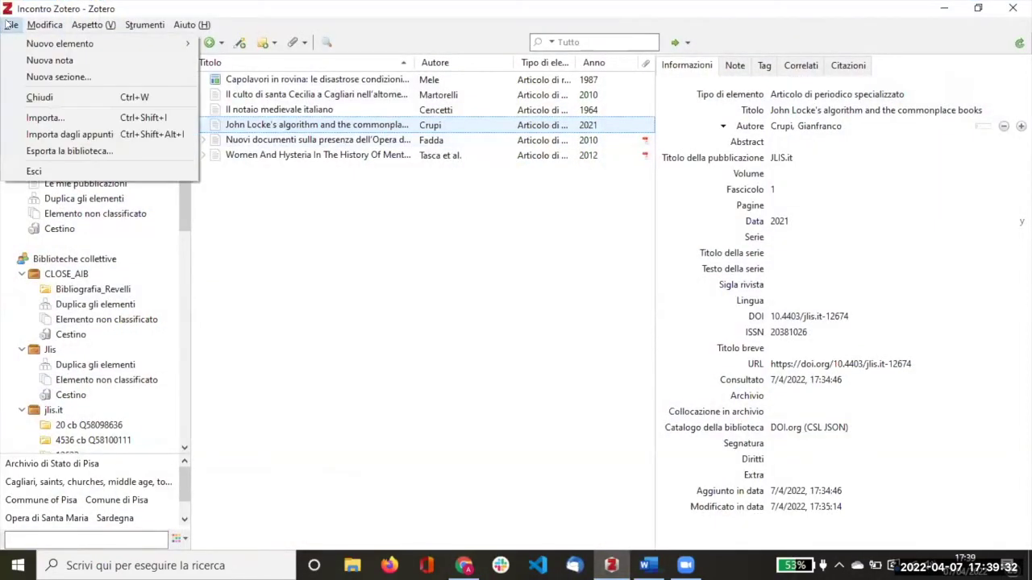
{"action": "left_click", "coordinate": [44, 118]}
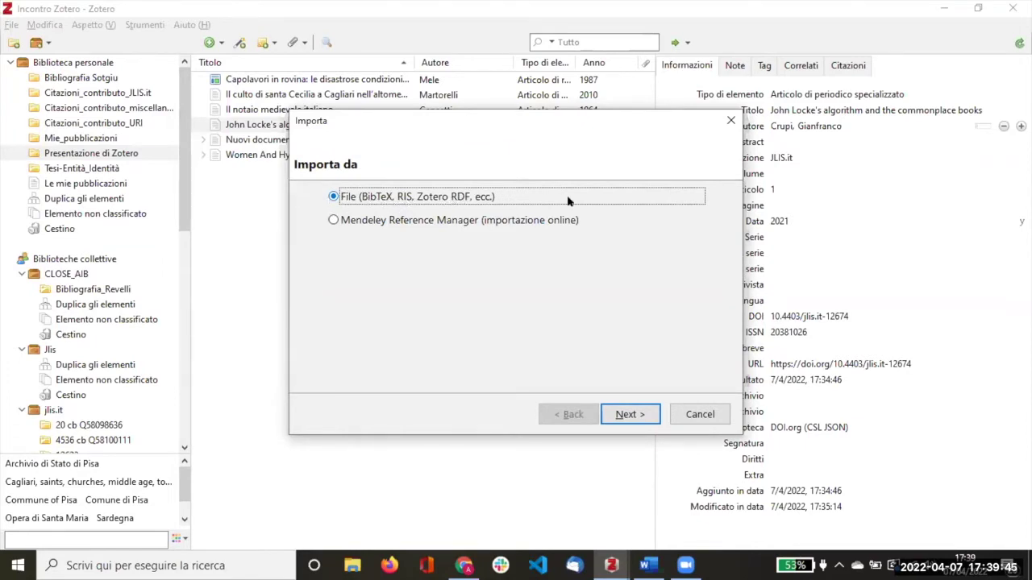
{"action": "left_click", "coordinate": [621, 416]}
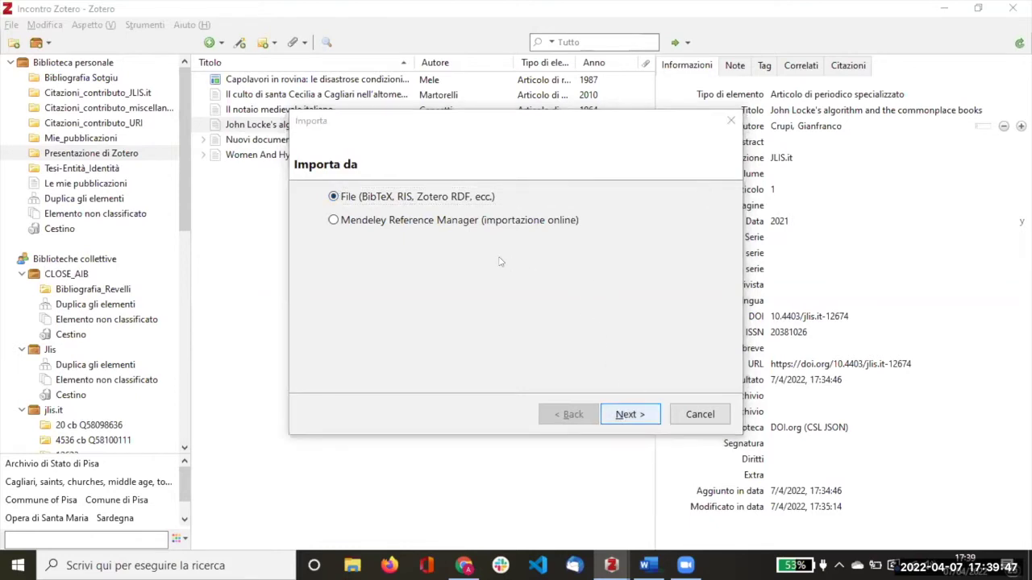
{"action": "left_click", "coordinate": [351, 249]}
{"action": "double_click", "coordinate": [474, 339]}
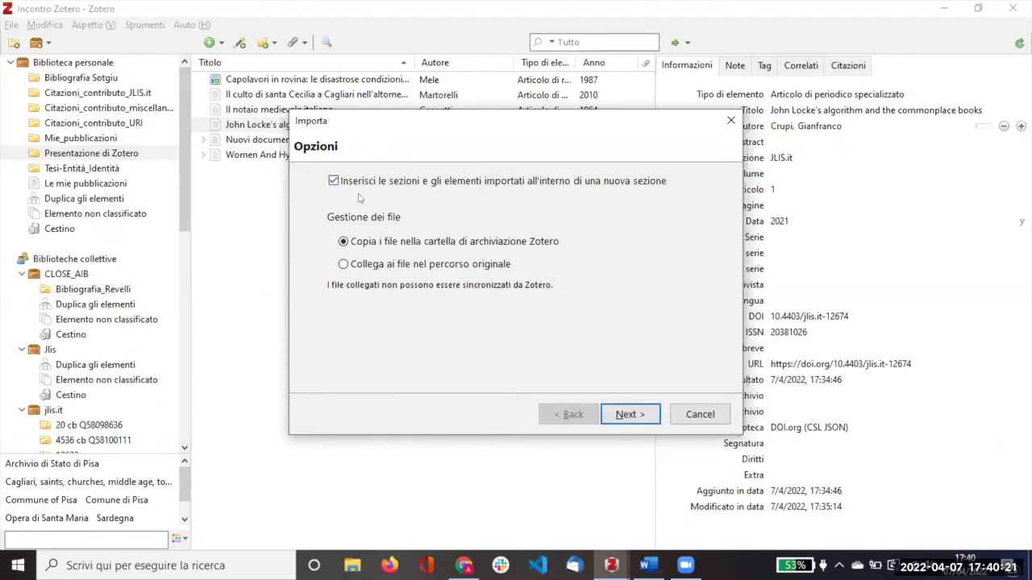
{"action": "left_click", "coordinate": [624, 414]}
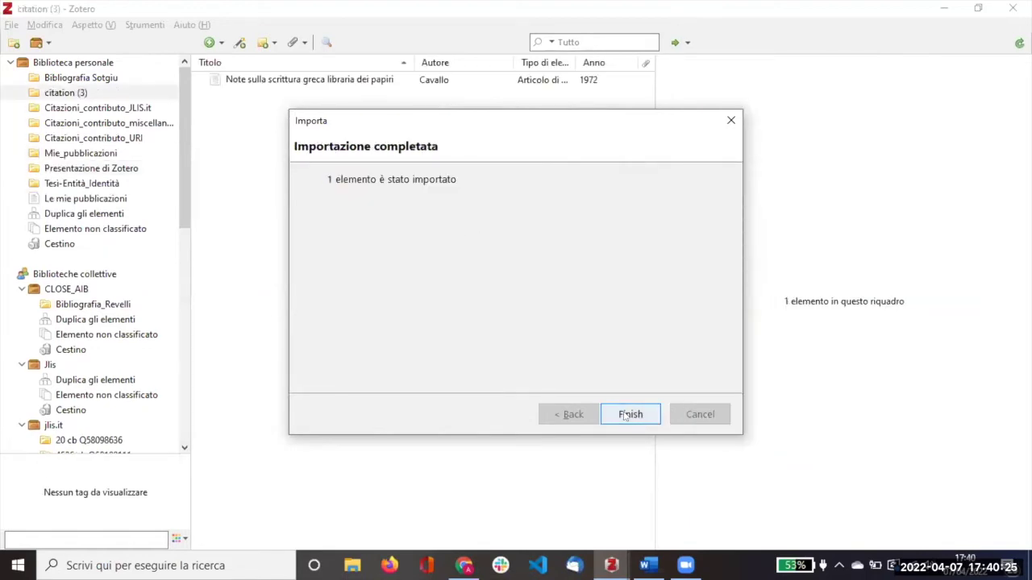
{"action": "left_click", "coordinate": [627, 415]}
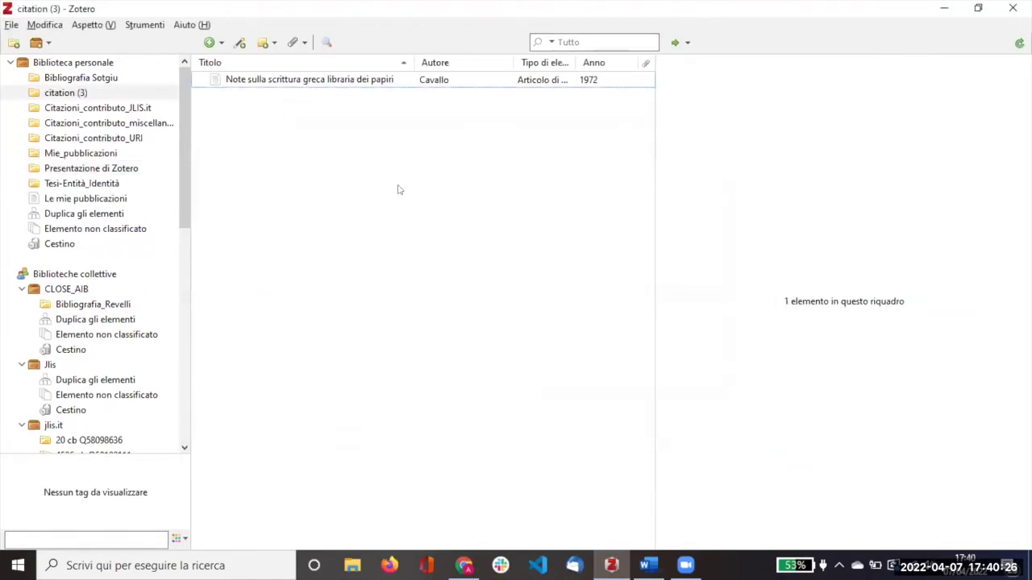
{"action": "left_click", "coordinate": [57, 93]}
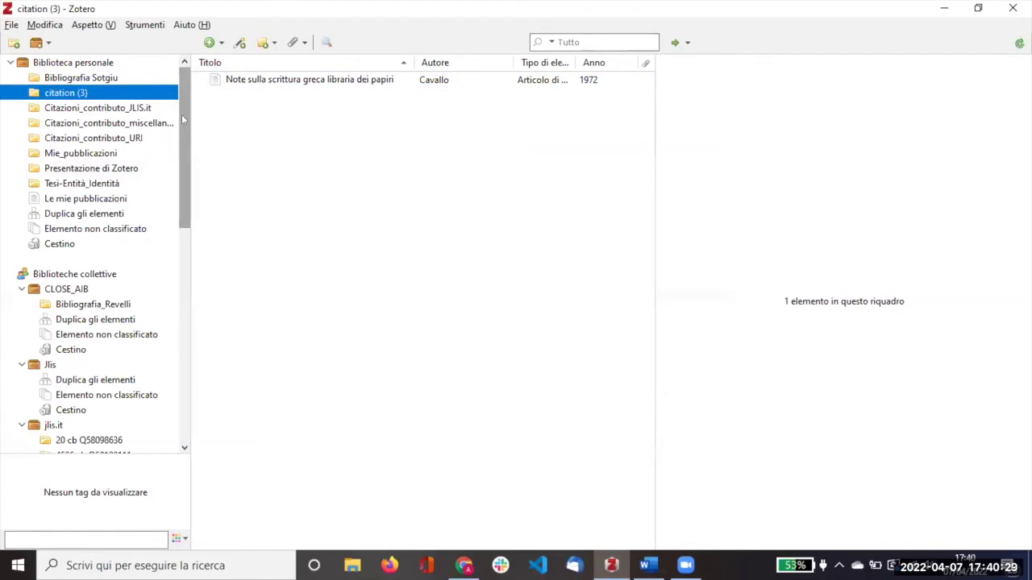
{"action": "left_click", "coordinate": [291, 80]}
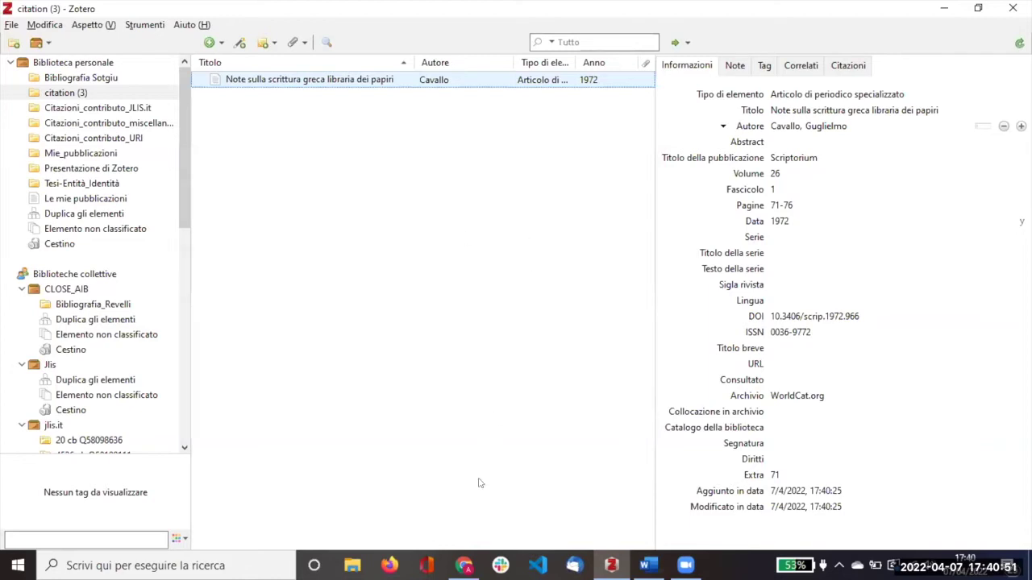
Switch back to Chrome and examine the catalogue result for "Note sulla scrittura greca libraria dei papiri"
{"action": "mouse_move", "coordinate": [463, 565]}
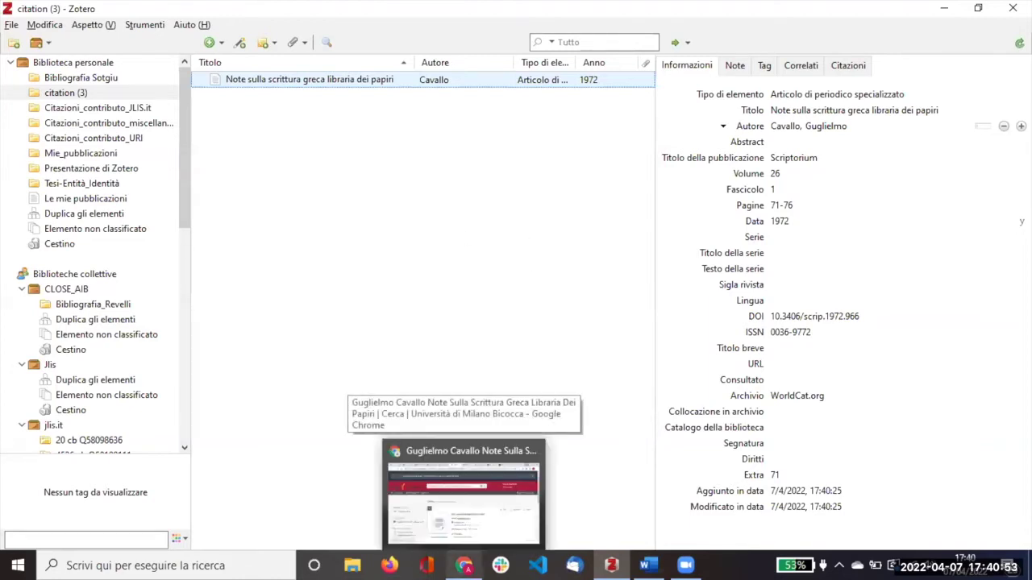
{"action": "left_click", "coordinate": [463, 492]}
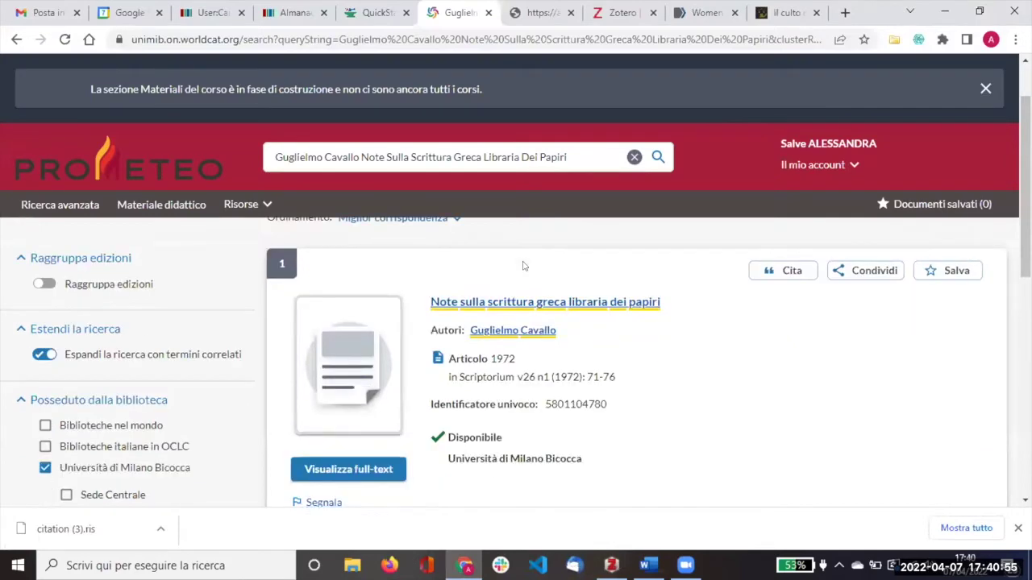
{"action": "scroll", "coordinate": [560, 284], "scroll_direction": "down", "scroll_amount": 3}
{"action": "scroll", "coordinate": [561, 284], "scroll_direction": "up", "scroll_amount": 2}
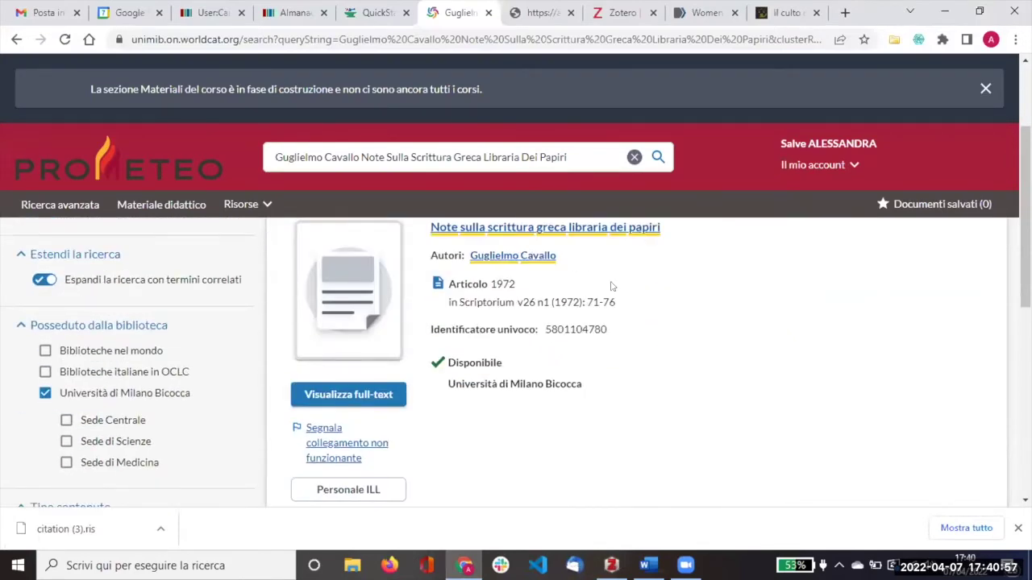
{"action": "left_click", "coordinate": [525, 8]}
{"action": "left_click", "coordinate": [455, 8]}
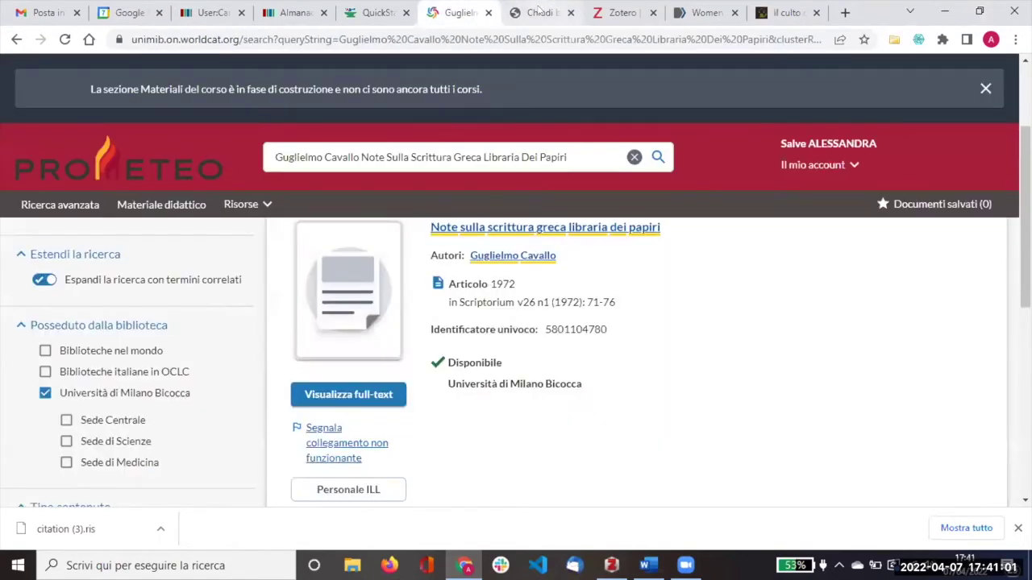
{"action": "scroll", "coordinate": [594, 358], "scroll_direction": "up", "scroll_amount": 2}
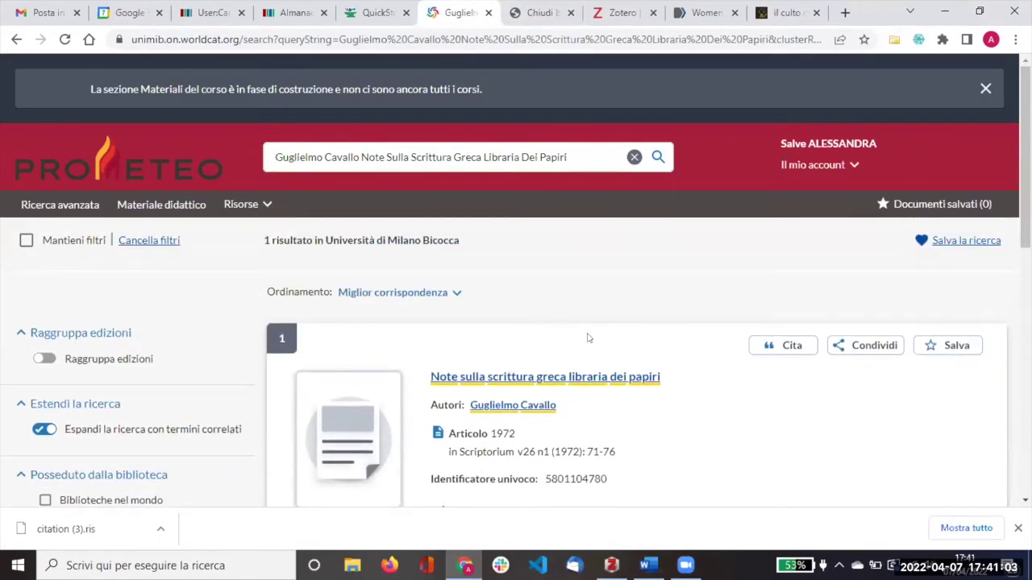
{"action": "scroll", "coordinate": [565, 334], "scroll_direction": "down", "scroll_amount": 2}
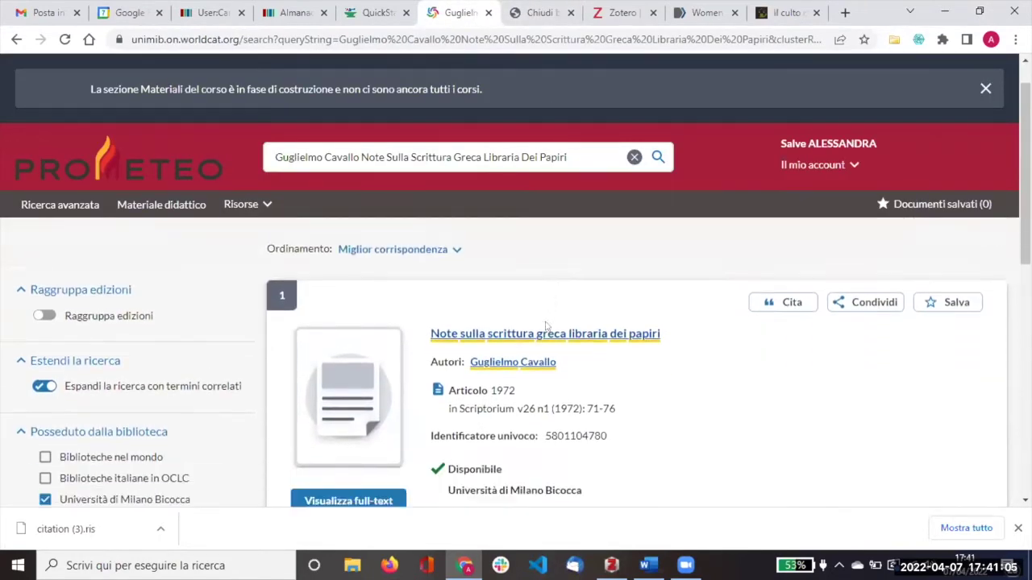
{"action": "scroll", "coordinate": [484, 306], "scroll_direction": "up", "scroll_amount": 1}
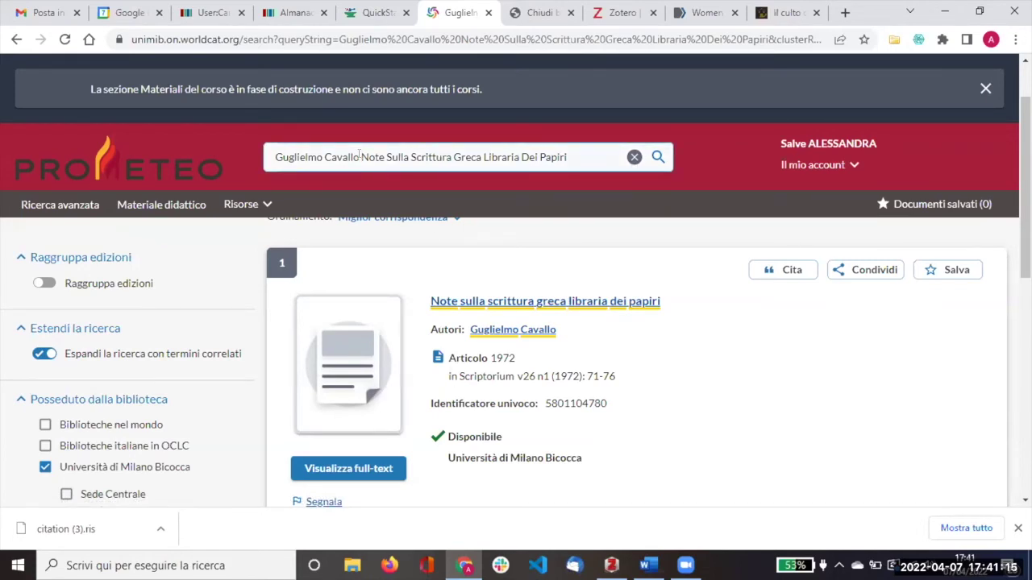
{"action": "left_click_drag", "start_coordinate": [360, 156], "coordinate": [568, 154]}
{"action": "key", "text": "BackSpace"}
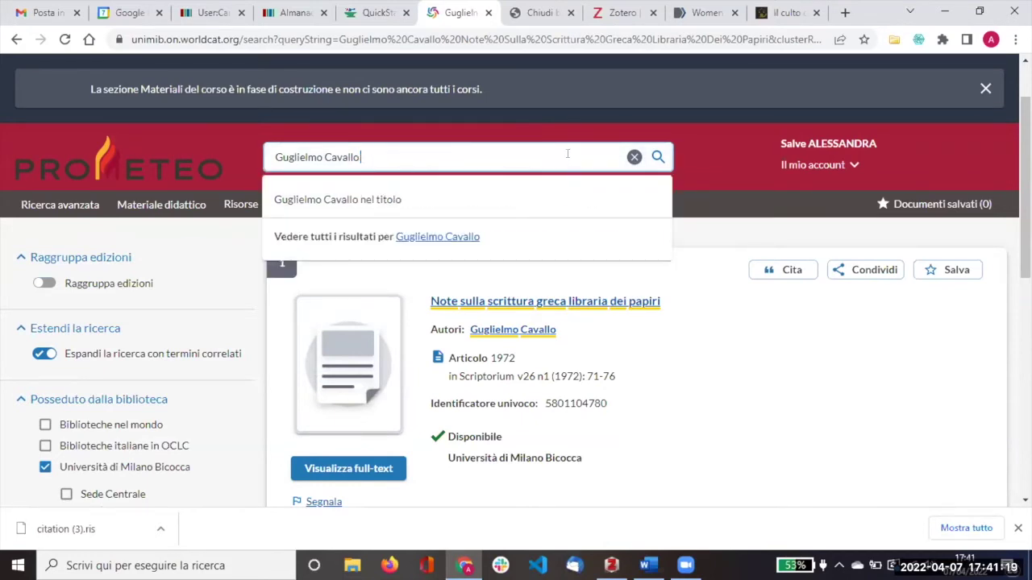
{"action": "left_click_drag", "start_coordinate": [361, 157], "coordinate": [273, 153]}
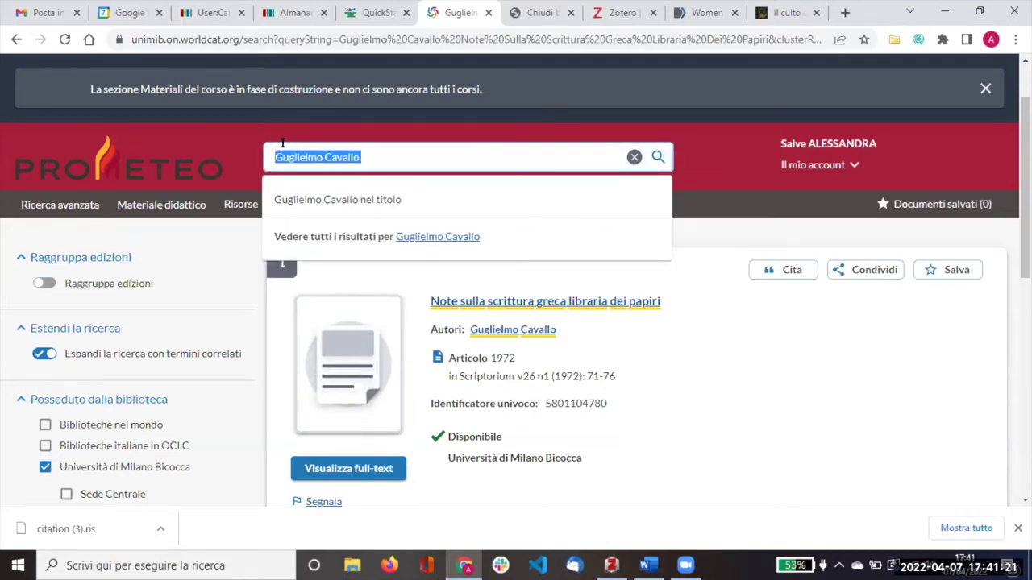
{"action": "key", "text": "BackSpace"}
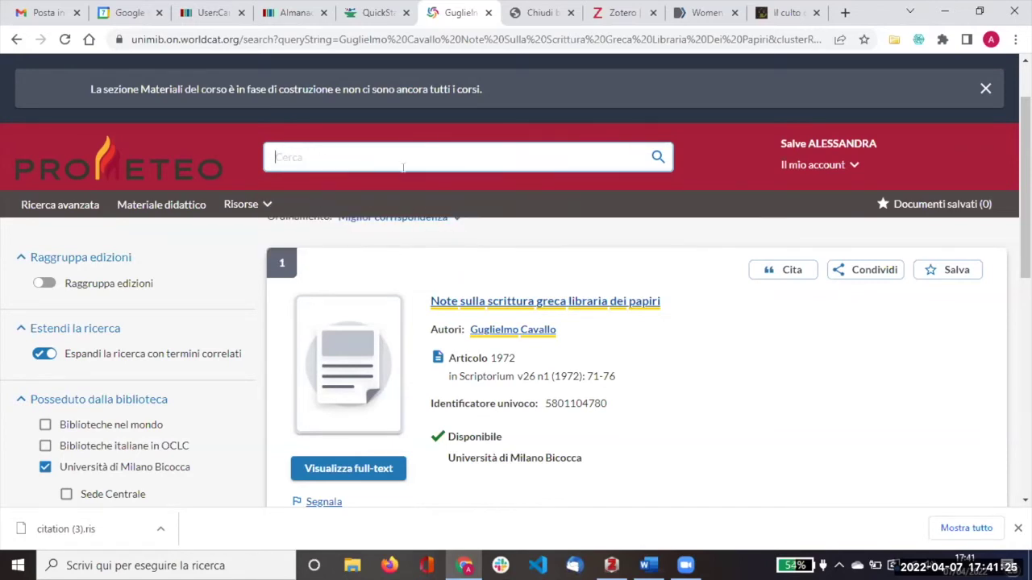
Open the advanced search and reduce the first term to "Guglielmo Cavallo", with Autore as its search index
{"action": "left_click", "coordinate": [50, 206]}
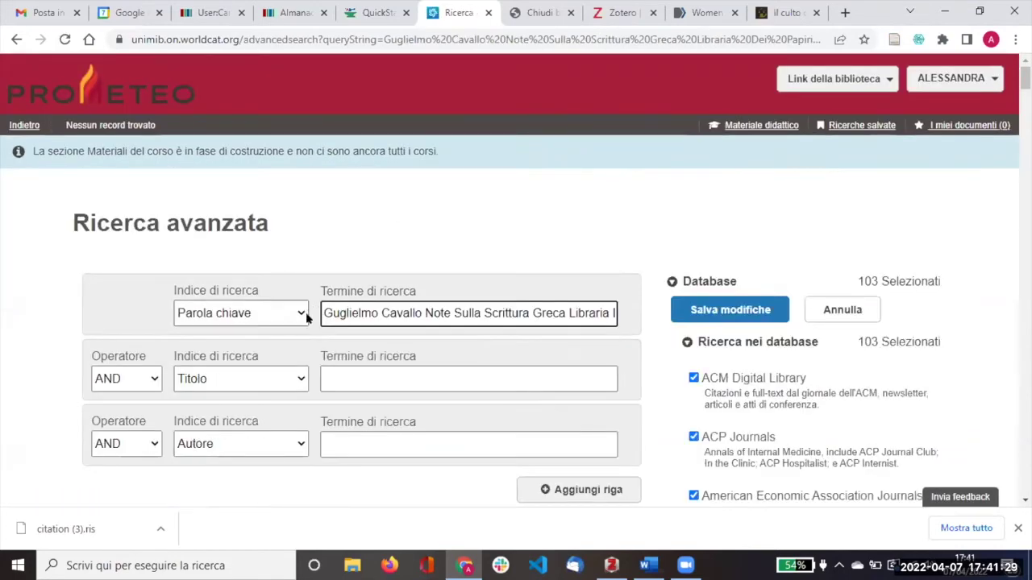
{"action": "left_click_drag", "start_coordinate": [422, 313], "coordinate": [693, 316]}
{"action": "key", "text": "BackSpace"}
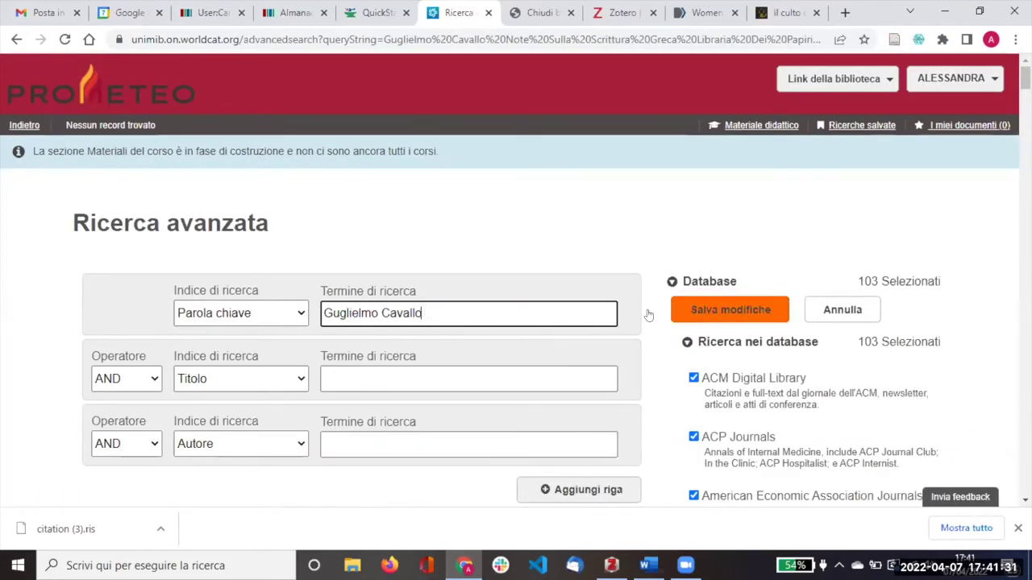
{"action": "left_click", "coordinate": [249, 317]}
{"action": "scroll", "coordinate": [274, 129], "scroll_direction": "up", "scroll_amount": 5}
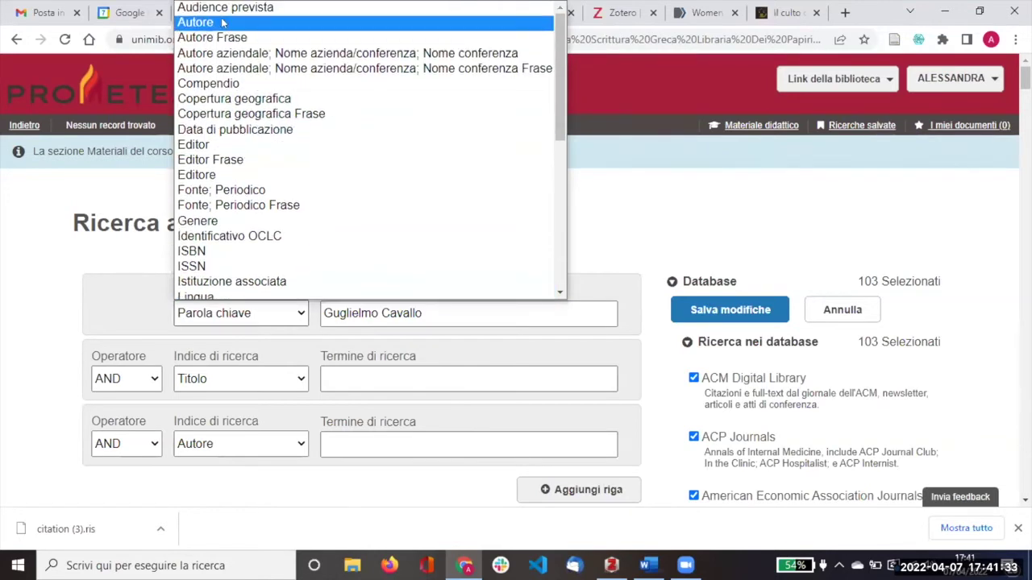
{"action": "left_click", "coordinate": [274, 23]}
Add "libri" as the Titolo term and run the advanced search
{"action": "left_click", "coordinate": [347, 373]}
{"action": "type", "text": "li"}
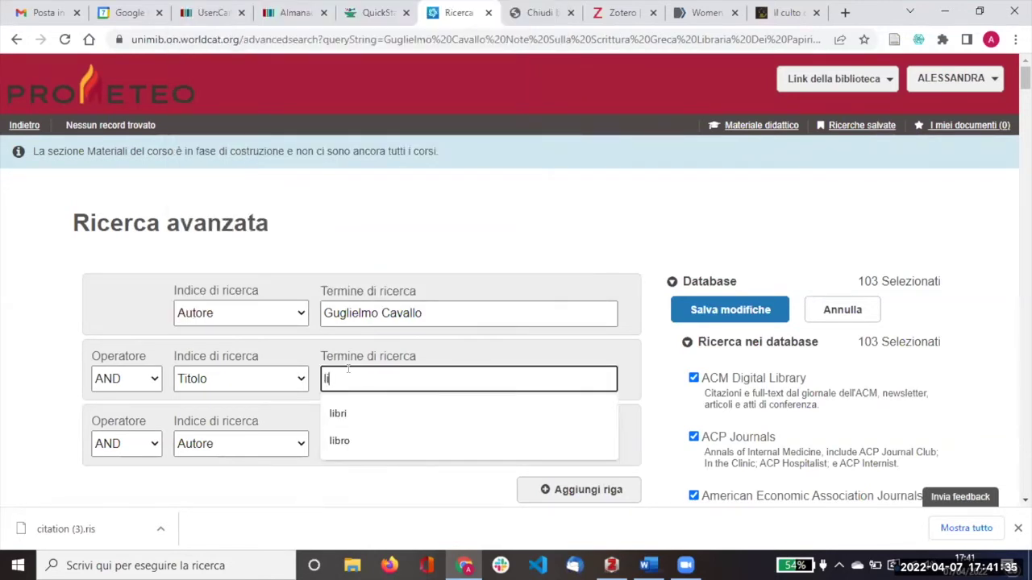
{"action": "type", "text": "bri"}
{"action": "scroll", "coordinate": [476, 347], "scroll_direction": "down", "scroll_amount": 1}
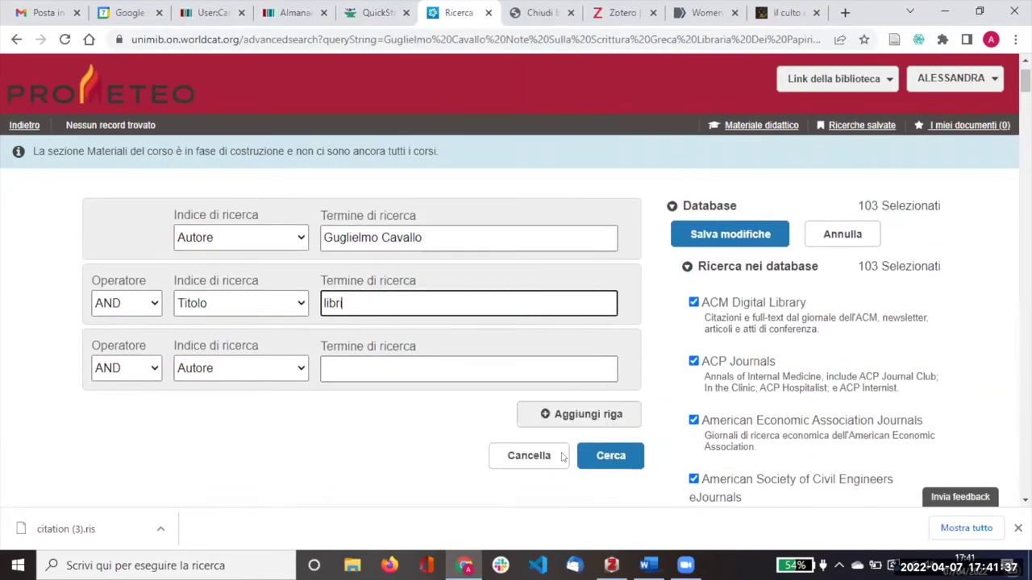
{"action": "left_click", "coordinate": [610, 454]}
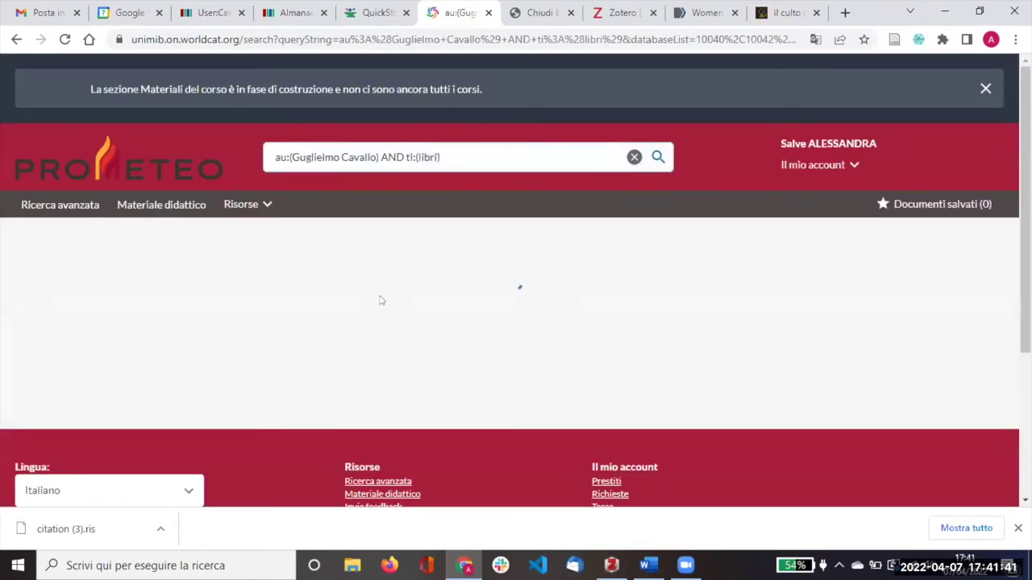
Look through the first books in the search results and return to the first entry
{"action": "scroll", "coordinate": [435, 275], "scroll_direction": "down", "scroll_amount": 1}
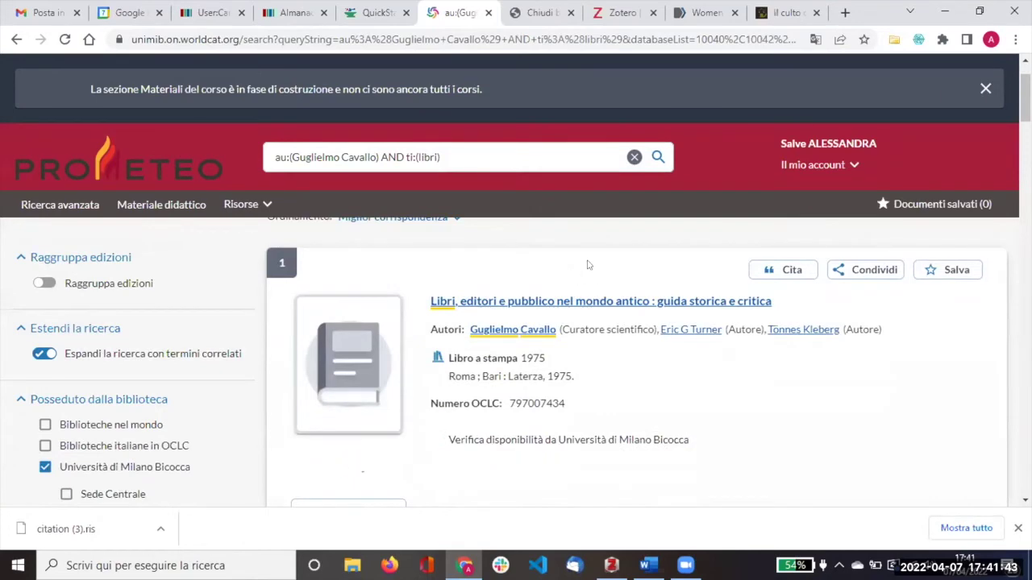
{"action": "scroll", "coordinate": [565, 286], "scroll_direction": "down", "scroll_amount": 2}
{"action": "scroll", "coordinate": [484, 295], "scroll_direction": "up", "scroll_amount": 2}
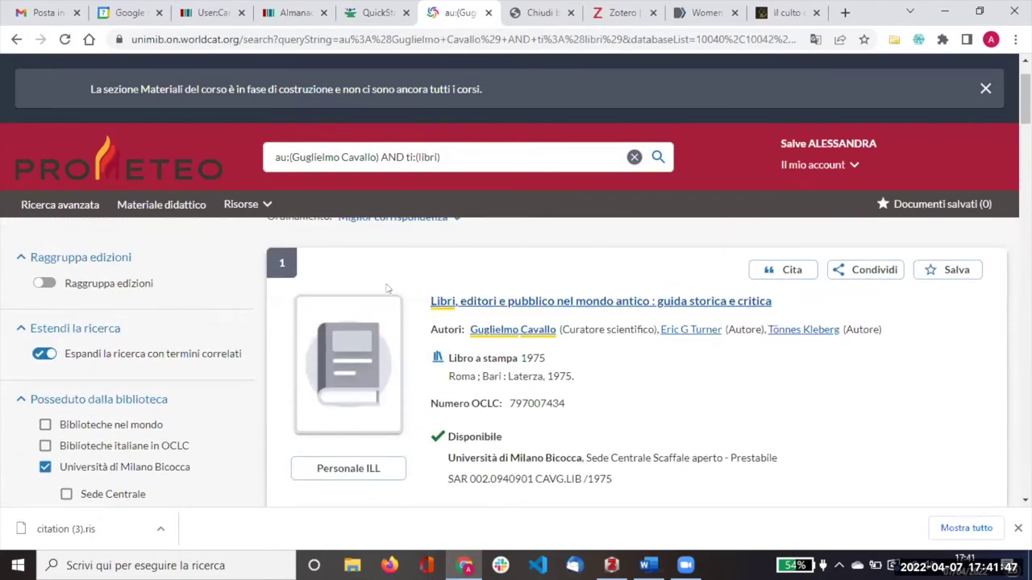
{"action": "scroll", "coordinate": [495, 263], "scroll_direction": "down", "scroll_amount": 4}
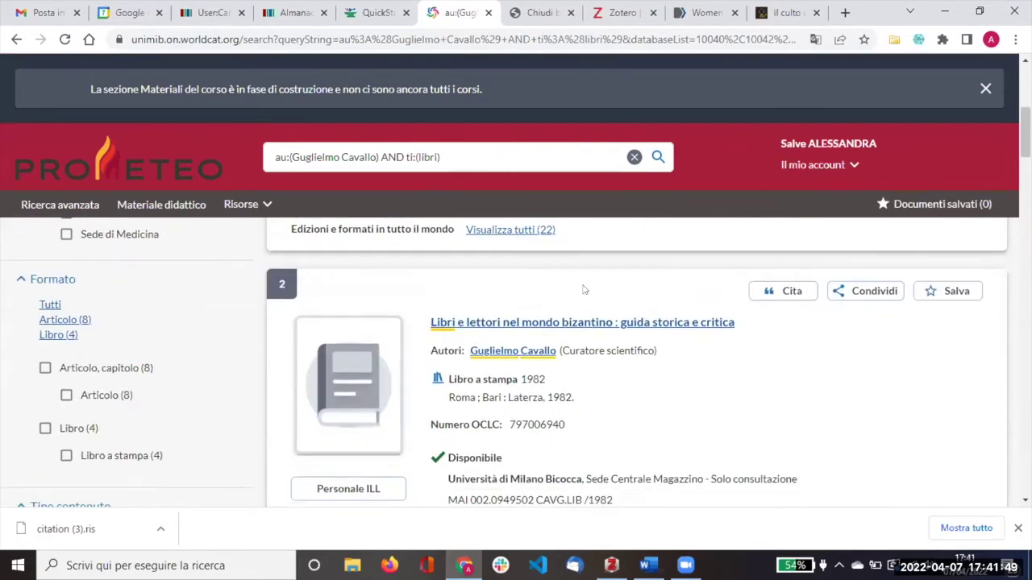
{"action": "scroll", "coordinate": [584, 289], "scroll_direction": "down", "scroll_amount": 4}
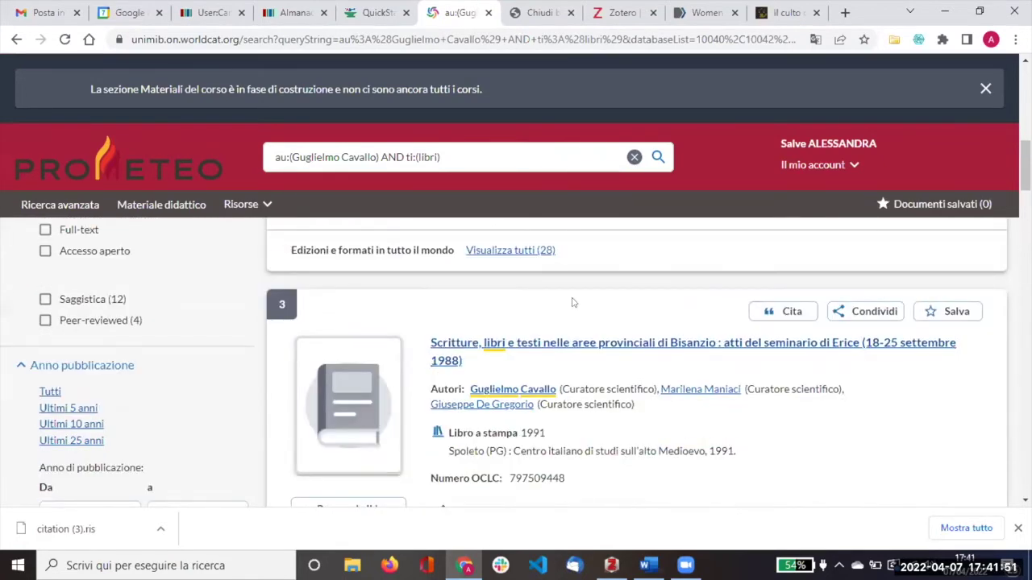
{"action": "scroll", "coordinate": [573, 303], "scroll_direction": "up", "scroll_amount": 8}
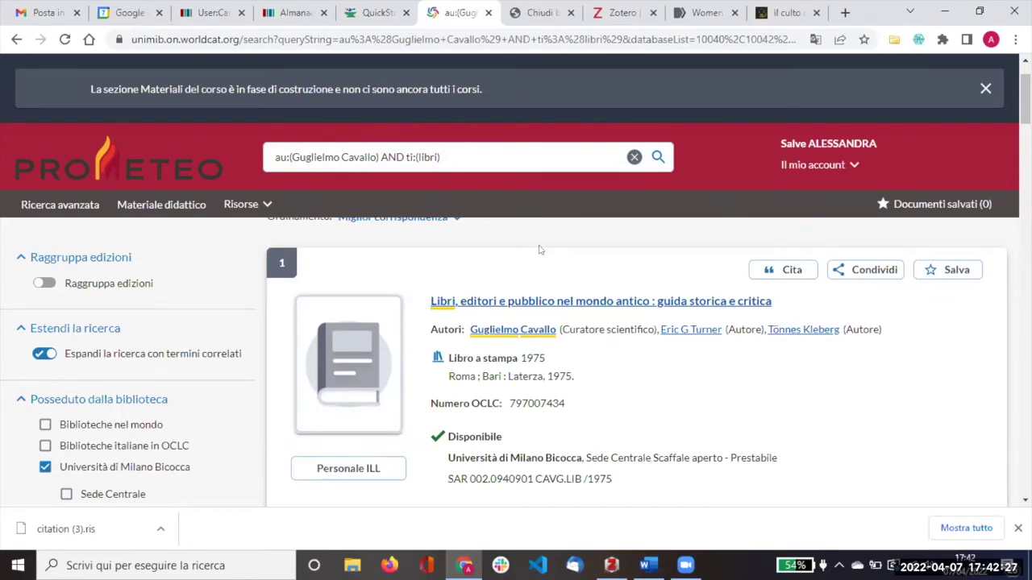
Save the first three books in the search results to the saved documents
{"action": "left_click", "coordinate": [935, 271]}
{"action": "scroll", "coordinate": [812, 283], "scroll_direction": "down", "scroll_amount": 2}
{"action": "scroll", "coordinate": [813, 283], "scroll_direction": "down", "scroll_amount": 1}
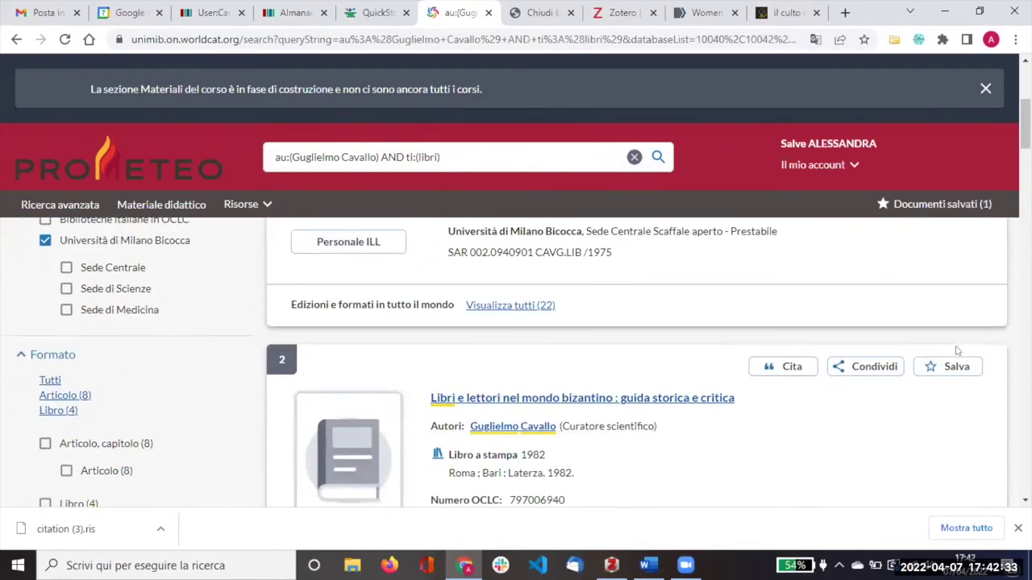
{"action": "left_click", "coordinate": [927, 365]}
{"action": "scroll", "coordinate": [807, 338], "scroll_direction": "down", "scroll_amount": 2}
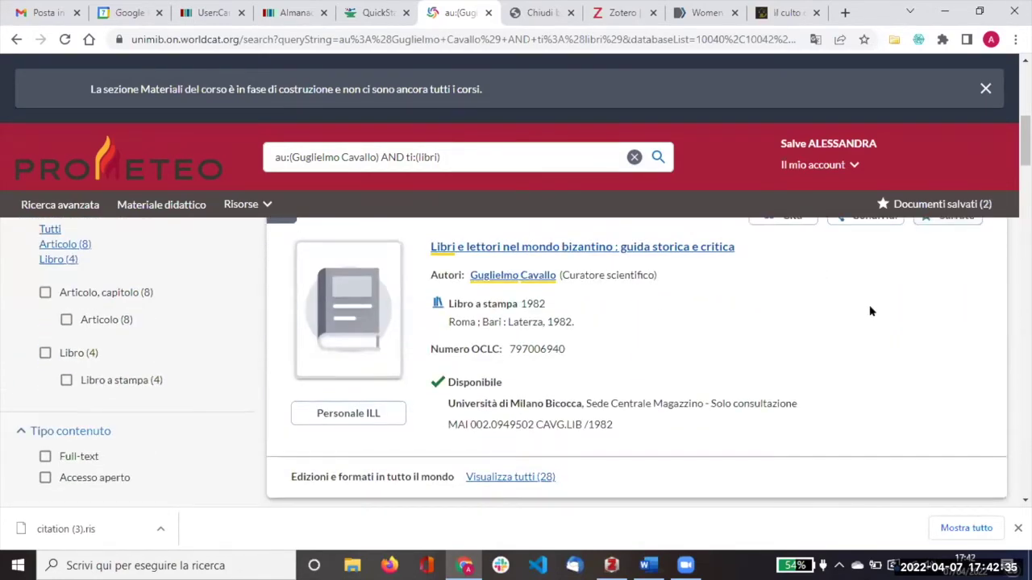
{"action": "scroll", "coordinate": [854, 311], "scroll_direction": "up", "scroll_amount": 1}
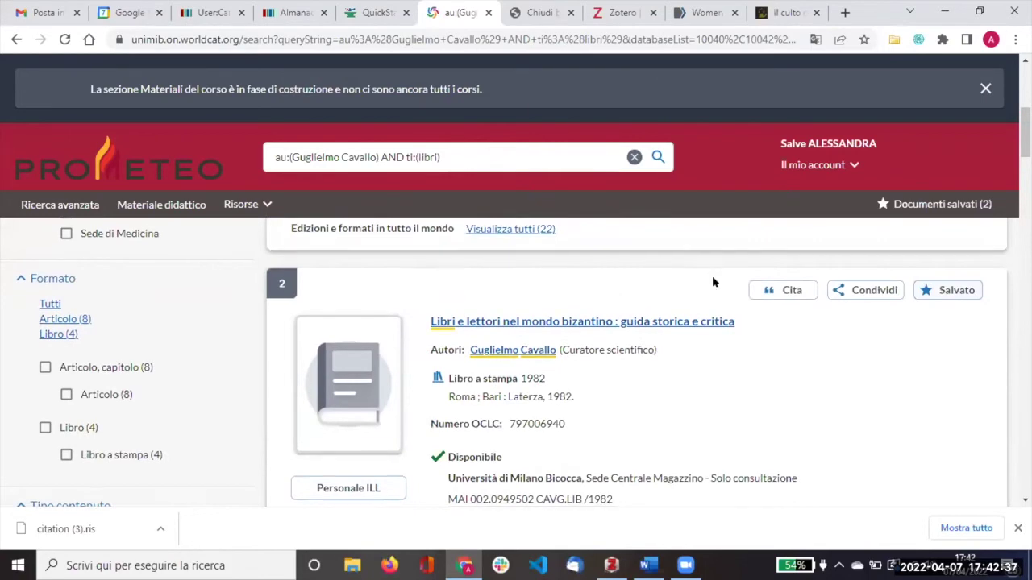
{"action": "scroll", "coordinate": [712, 282], "scroll_direction": "down", "scroll_amount": 3}
{"action": "left_click", "coordinate": [937, 388]}
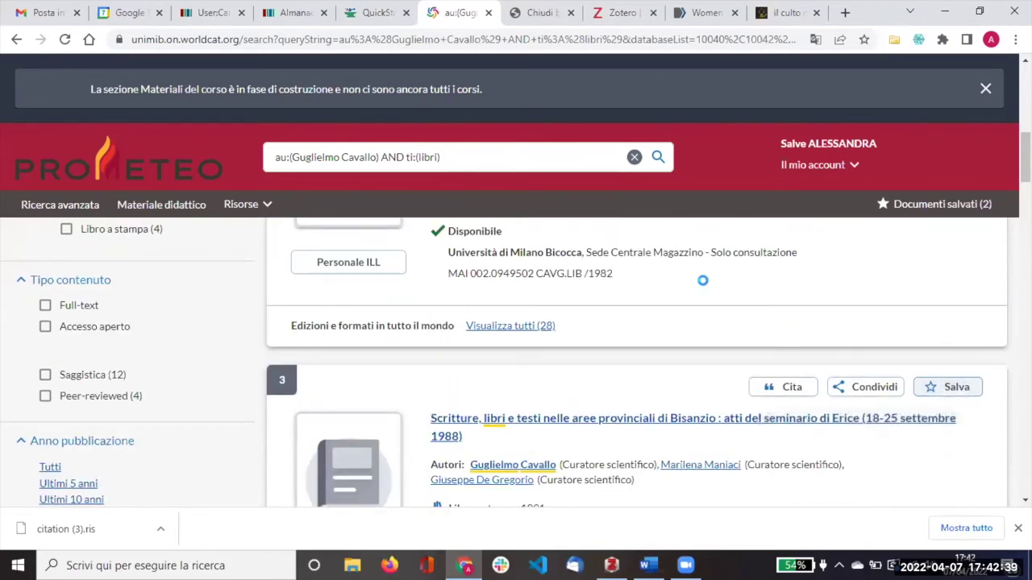
Open the saved documents list and select all of its entries
{"action": "scroll", "coordinate": [753, 313], "scroll_direction": "up", "scroll_amount": 10}
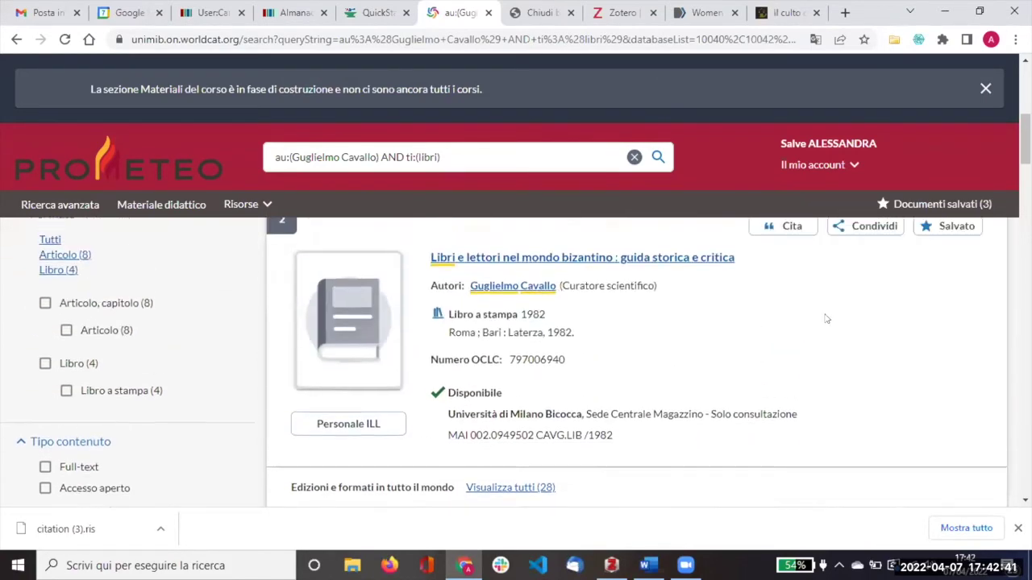
{"action": "left_click", "coordinate": [935, 204]}
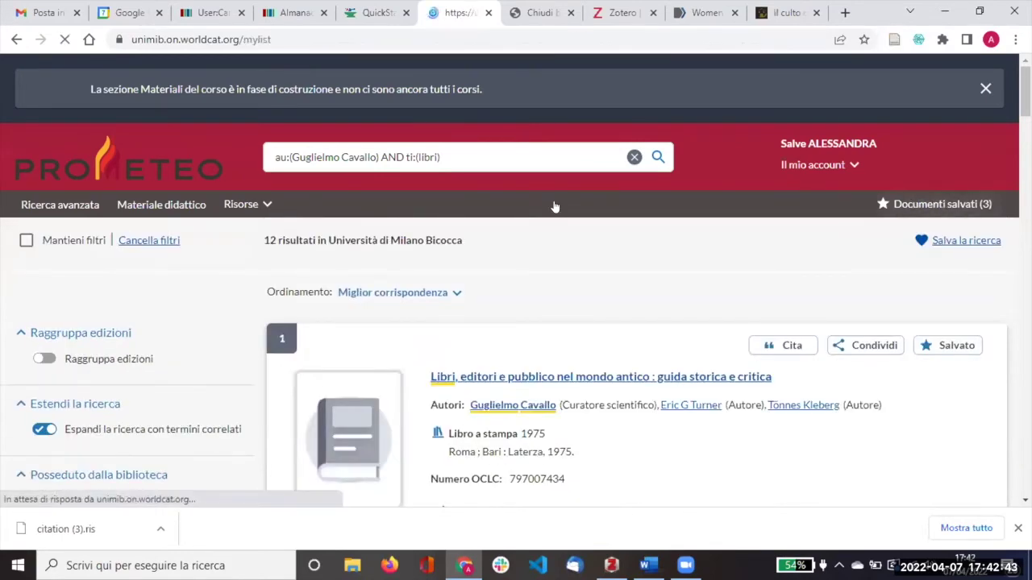
{"action": "scroll", "coordinate": [359, 203], "scroll_direction": "down", "scroll_amount": 2}
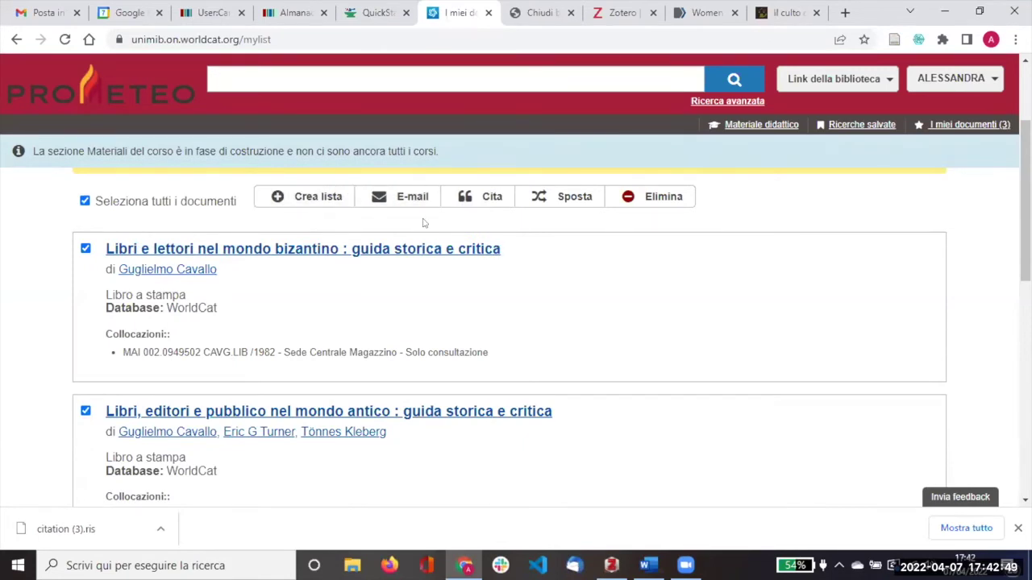
{"action": "left_click", "coordinate": [84, 202]}
{"action": "left_click", "coordinate": [85, 201]}
{"action": "scroll", "coordinate": [418, 302], "scroll_direction": "down", "scroll_amount": 4}
{"action": "scroll", "coordinate": [417, 302], "scroll_direction": "up", "scroll_amount": 5}
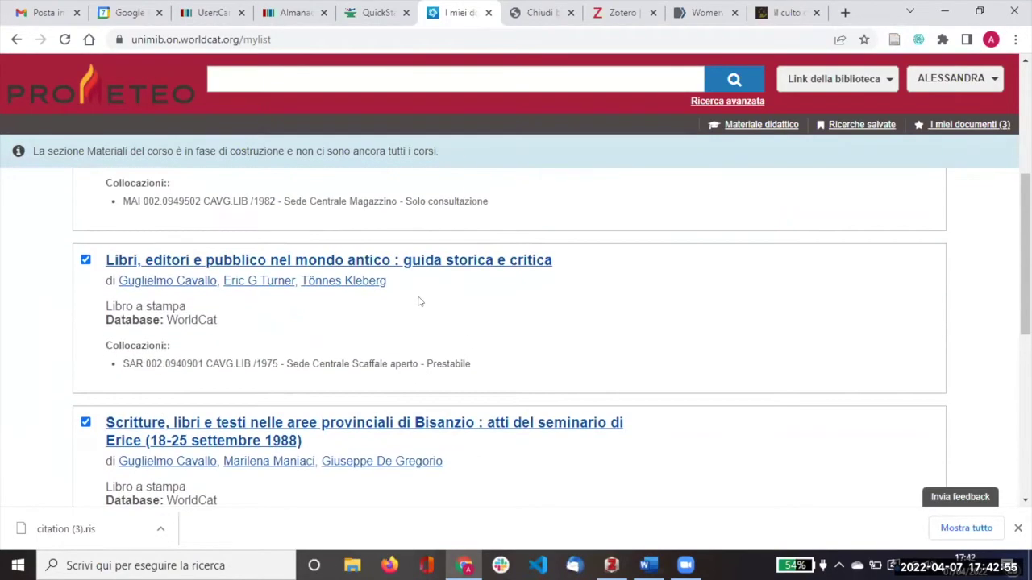
Export the selected citations in RIS format and place the downloaded citation (4).ris file on the desktop
{"action": "left_click", "coordinate": [483, 272]}
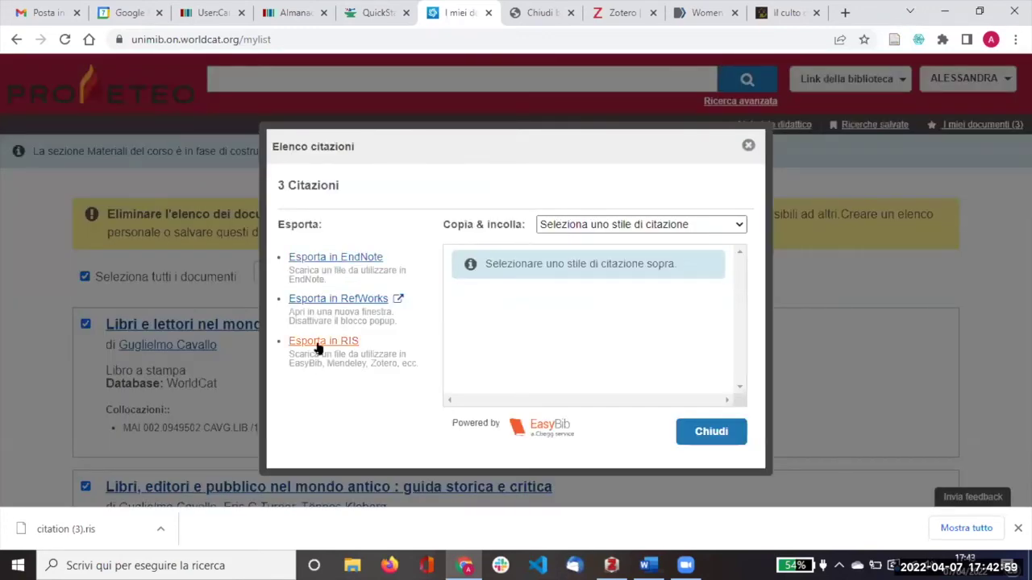
{"action": "left_click", "coordinate": [336, 345]}
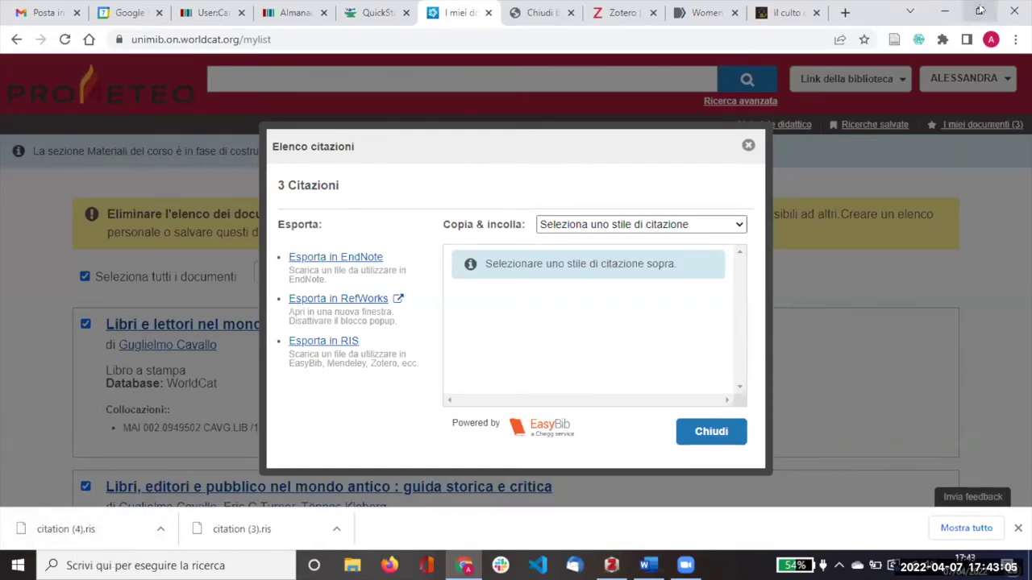
{"action": "left_click", "coordinate": [980, 11]}
{"action": "left_click", "coordinate": [941, 8]}
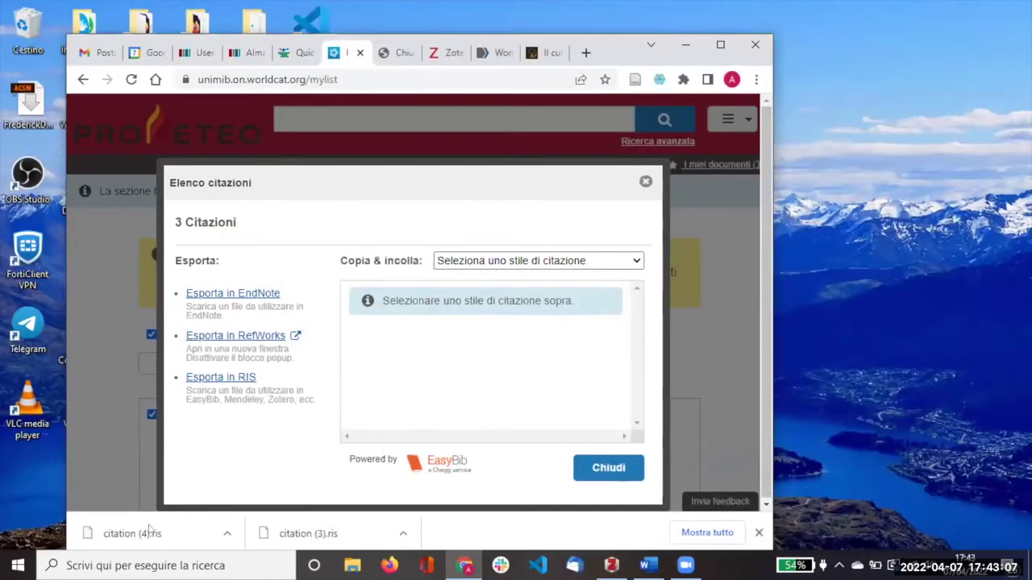
{"action": "left_click_drag", "start_coordinate": [149, 530], "coordinate": [187, 533]}
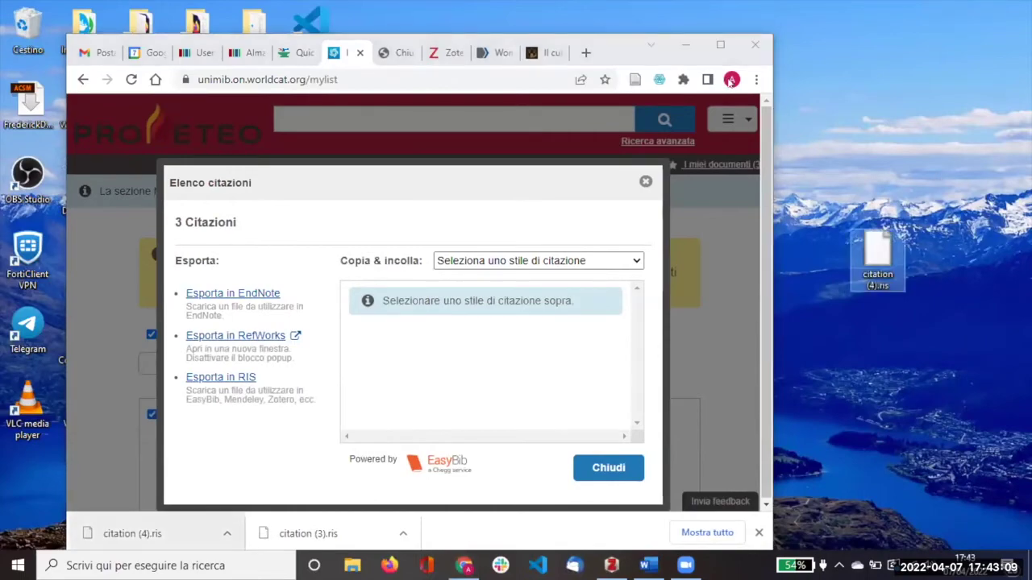
{"action": "left_click", "coordinate": [720, 44]}
{"action": "key", "text": "super+d"}
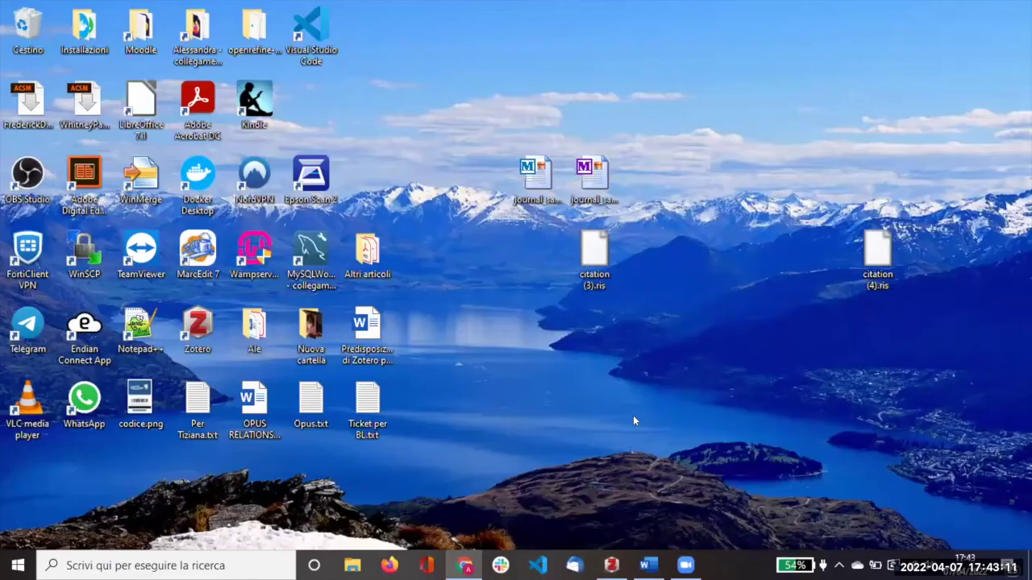
Switch to Zotero and import citation (4).ris into a new collection, copying files to the Zotero storage folder
{"action": "left_click", "coordinate": [611, 564]}
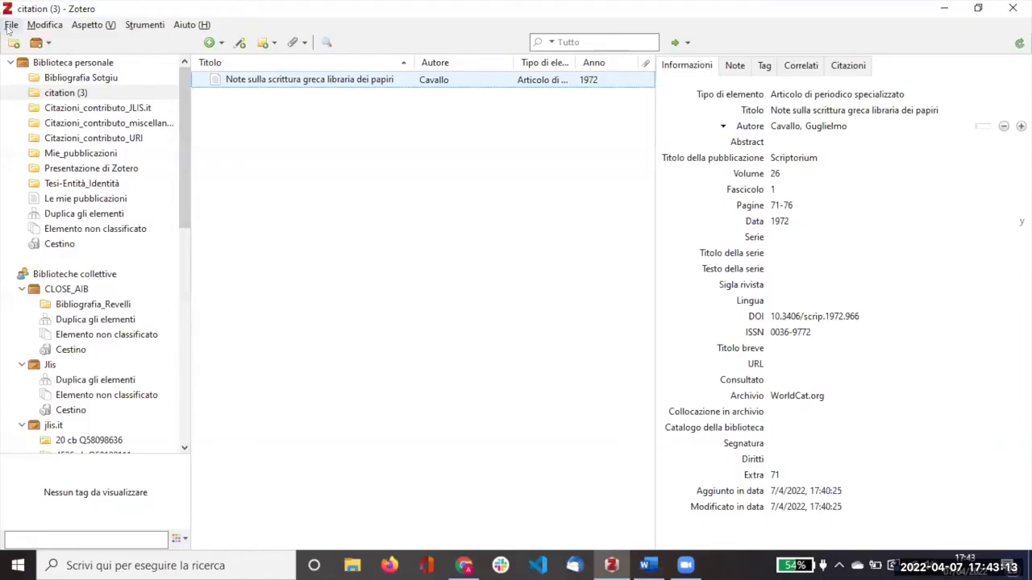
{"action": "left_click", "coordinate": [12, 24]}
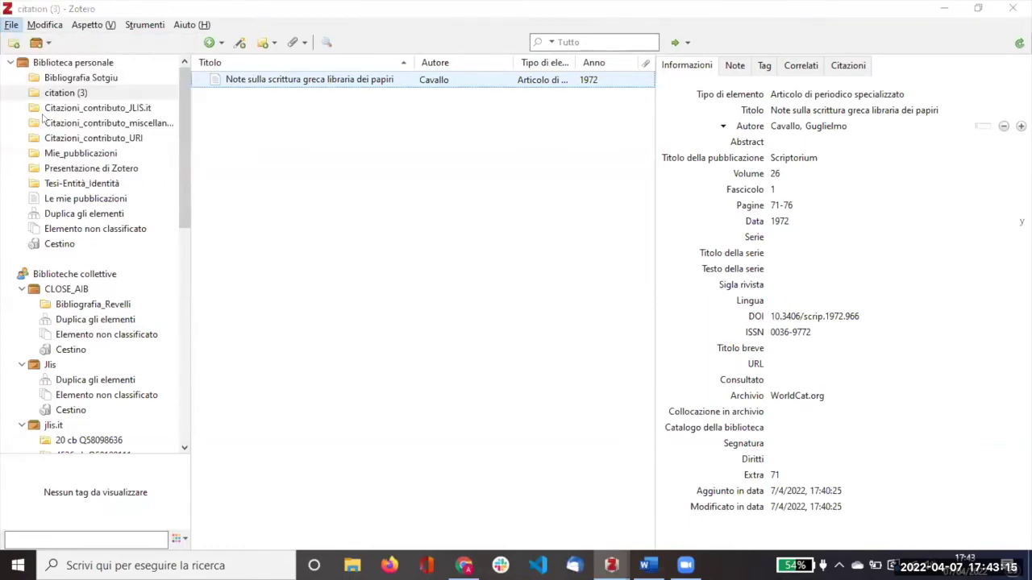
{"action": "left_click", "coordinate": [44, 118]}
{"action": "left_click", "coordinate": [627, 415]}
{"action": "double_click", "coordinate": [486, 354]}
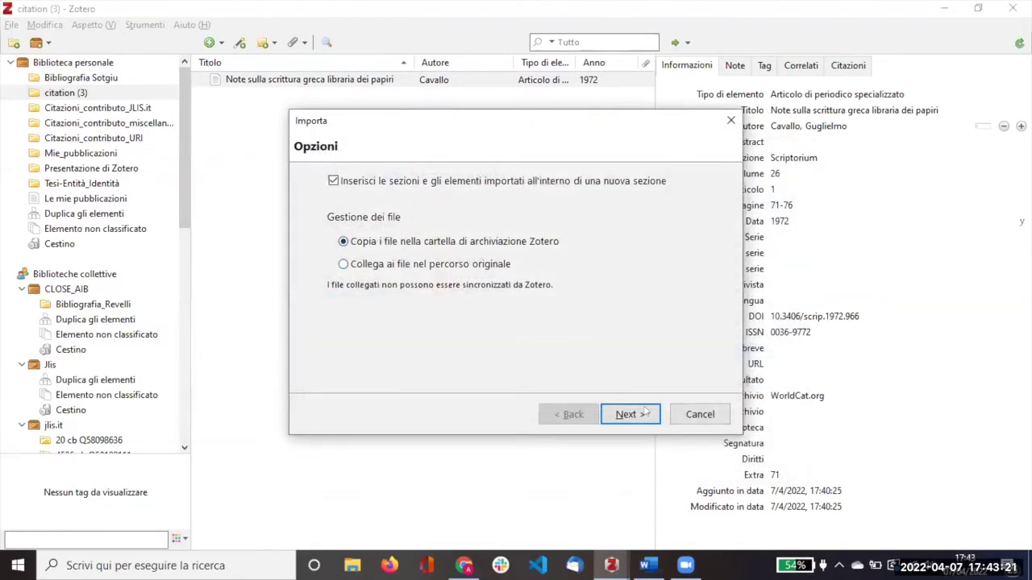
{"action": "left_click", "coordinate": [629, 414]}
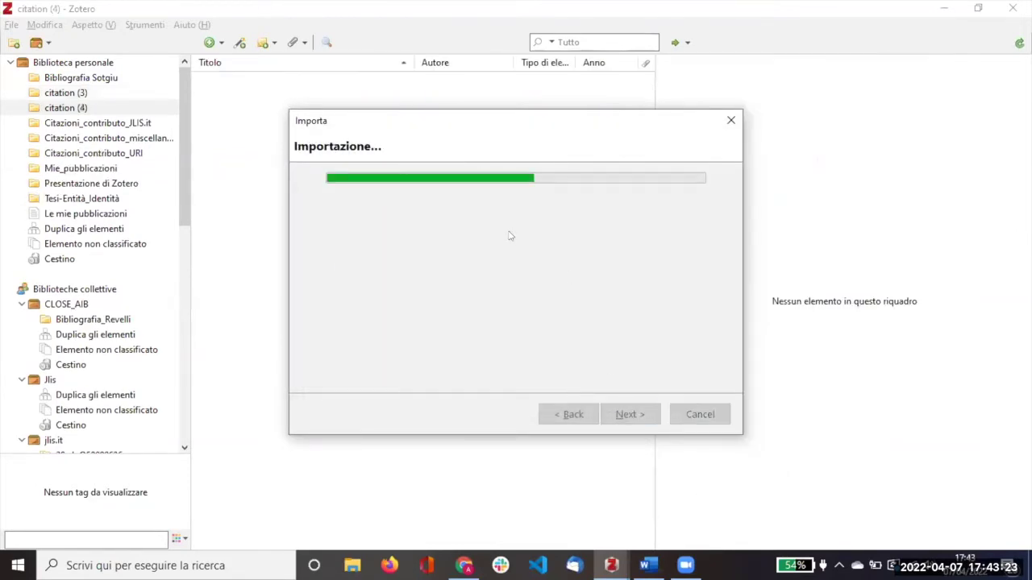
{"action": "left_click", "coordinate": [631, 415]}
Look through the records of the three imported books in the citation (4) collection
{"action": "left_click", "coordinate": [309, 80]}
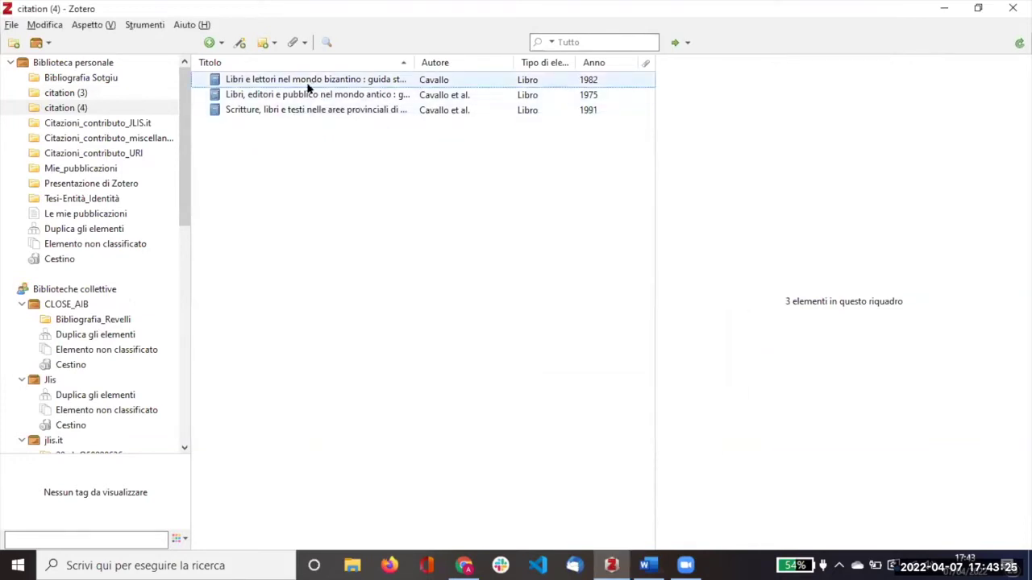
{"action": "left_click", "coordinate": [294, 96]}
{"action": "left_click", "coordinate": [293, 110]}
{"action": "left_click", "coordinate": [282, 80]}
{"action": "left_click", "coordinate": [280, 95]}
{"action": "left_click", "coordinate": [278, 108]}
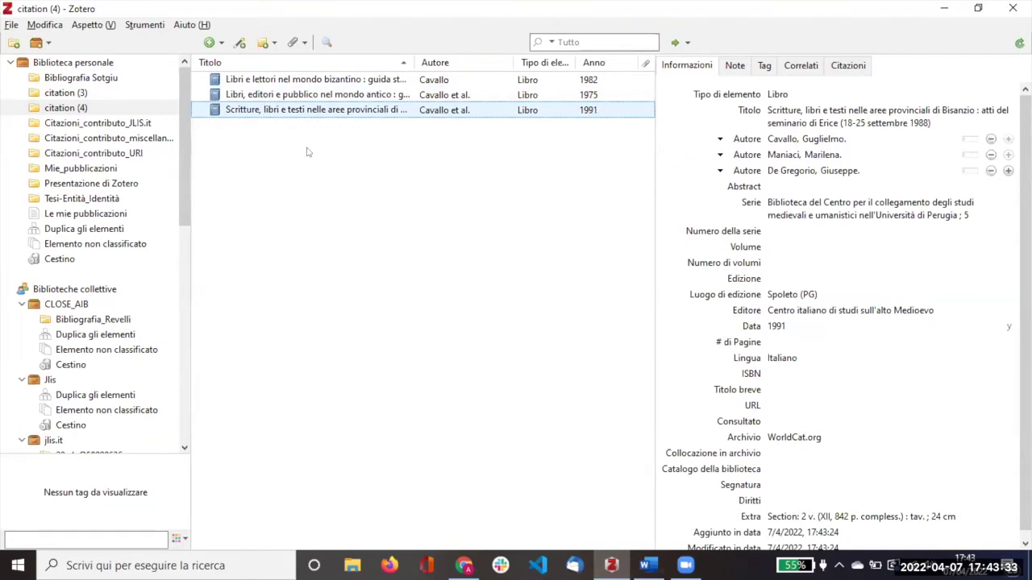
Examine the title, author and series fields of "Libri e lettori nel mondo bizantino"
{"action": "left_click", "coordinate": [323, 79]}
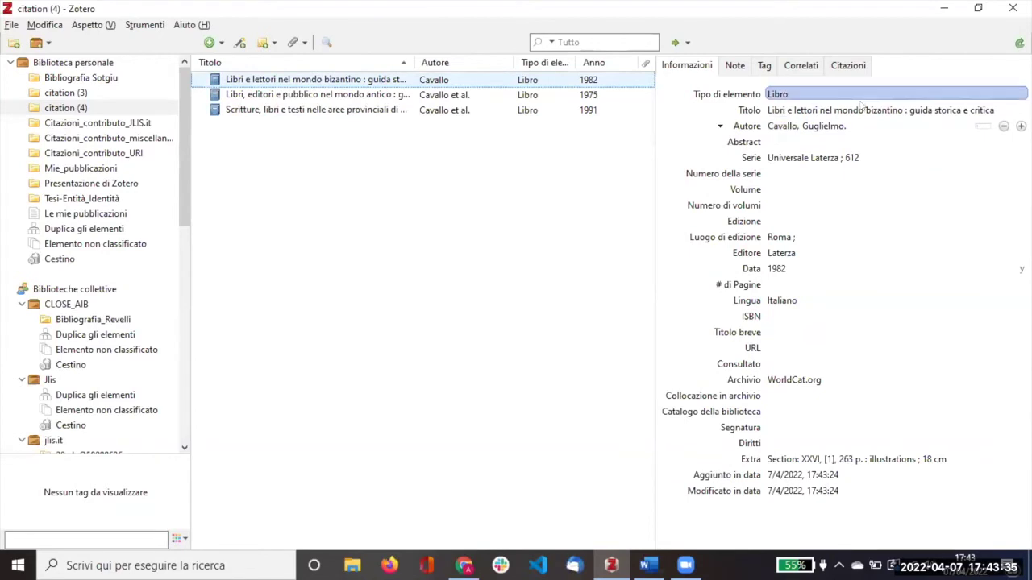
{"action": "left_click", "coordinate": [887, 112]}
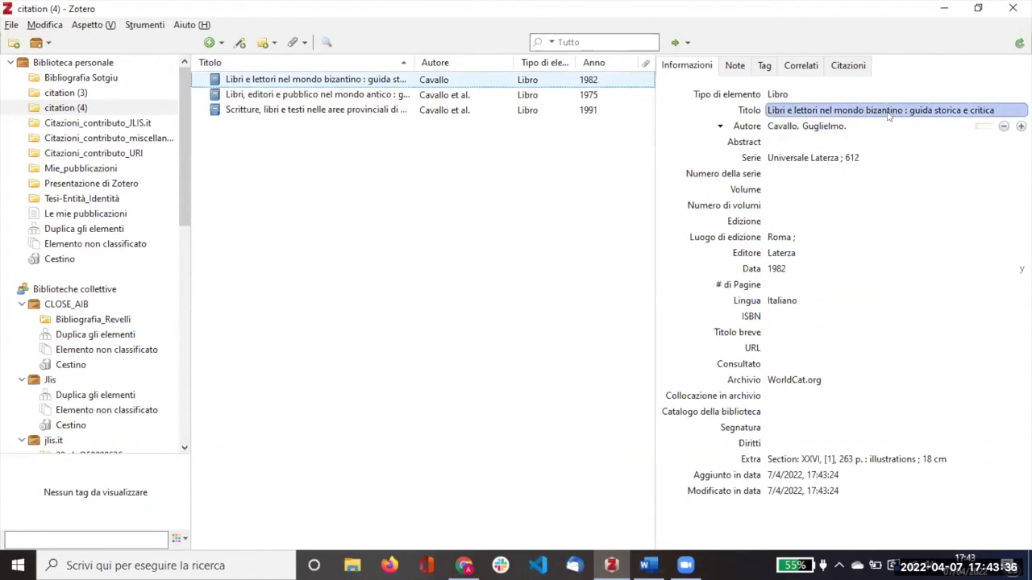
{"action": "left_click", "coordinate": [835, 125]}
{"action": "left_click", "coordinate": [828, 161]}
{"action": "left_click", "coordinate": [399, 224]}
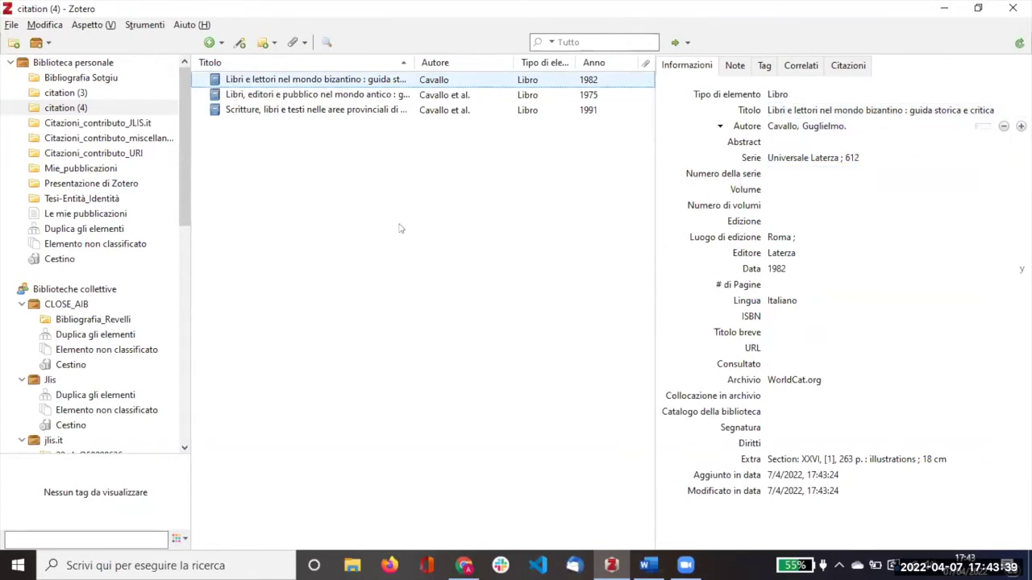
{"action": "left_click", "coordinate": [821, 126]}
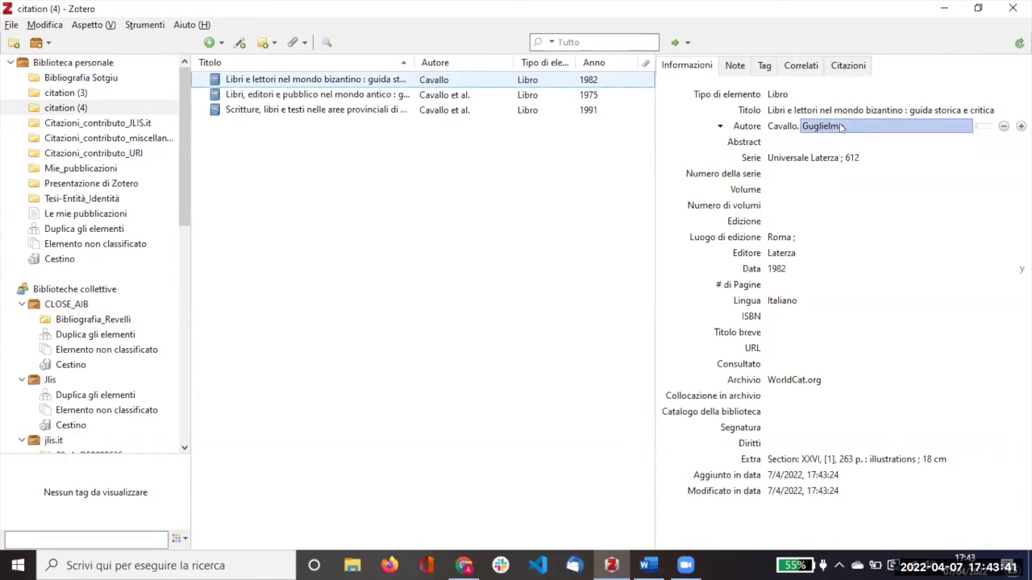
{"action": "key", "text": "Tab"}
{"action": "key", "text": "Tab"}
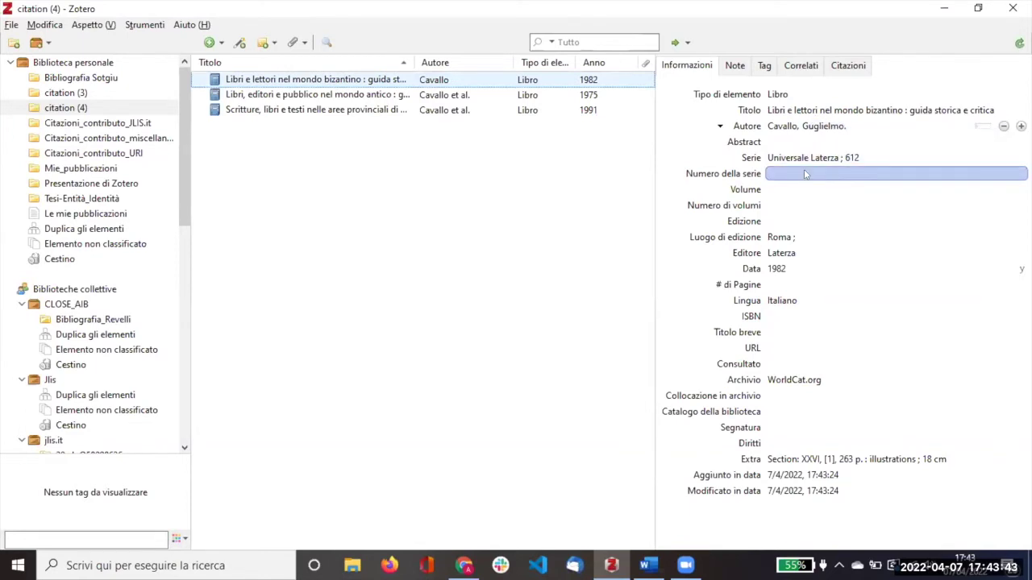
{"action": "key", "text": "Tab"}
Examine the title, author and series fields of "Libri, editori e pubblico nel mondo antico" and view the "Scritture, libri e testi" record
{"action": "left_click", "coordinate": [496, 121]}
{"action": "left_click", "coordinate": [449, 99]}
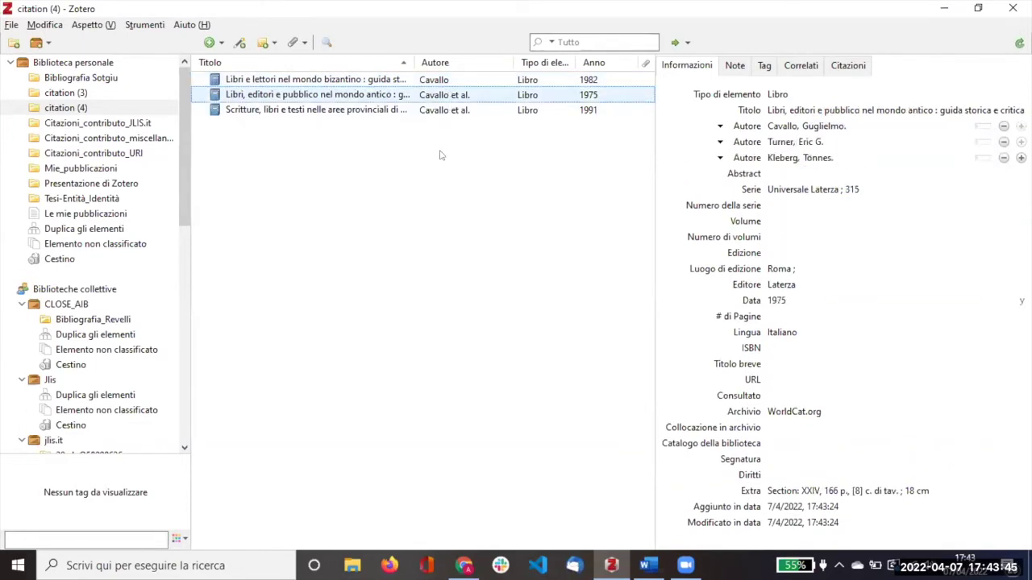
{"action": "left_click", "coordinate": [866, 108]}
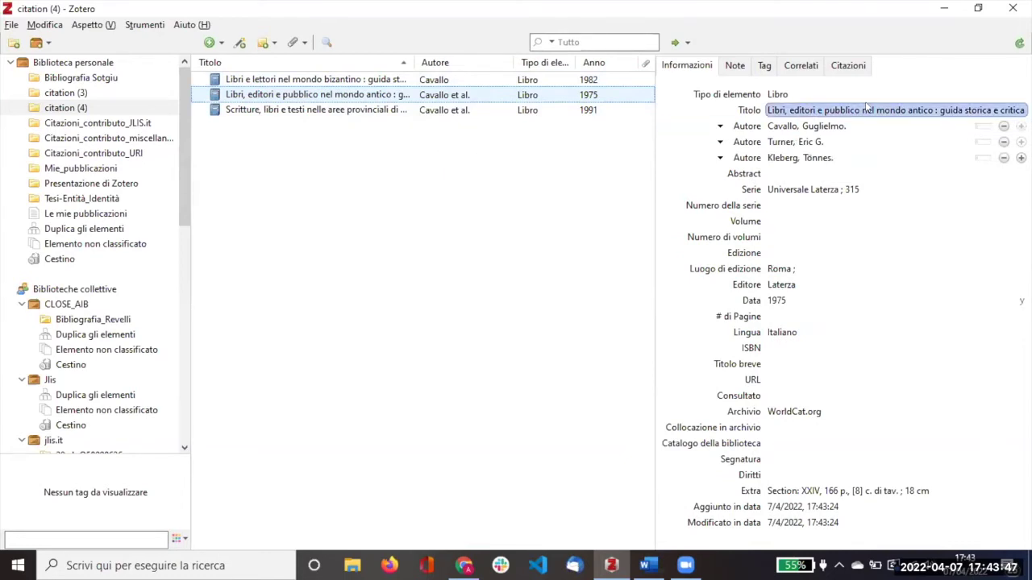
{"action": "left_click", "coordinate": [831, 142]}
{"action": "left_click", "coordinate": [834, 162]}
{"action": "left_click", "coordinate": [871, 193]}
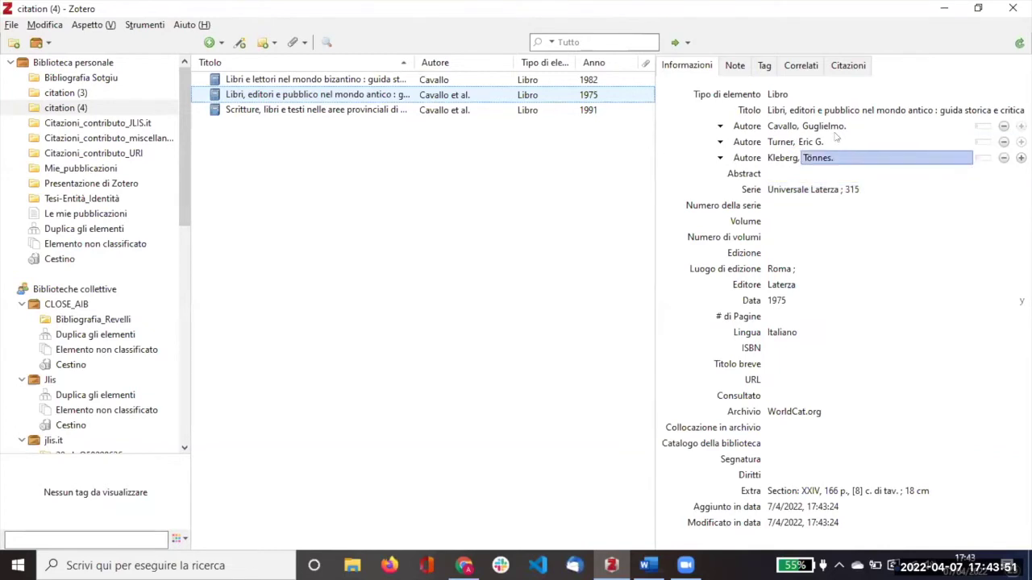
{"action": "left_click", "coordinate": [271, 110]}
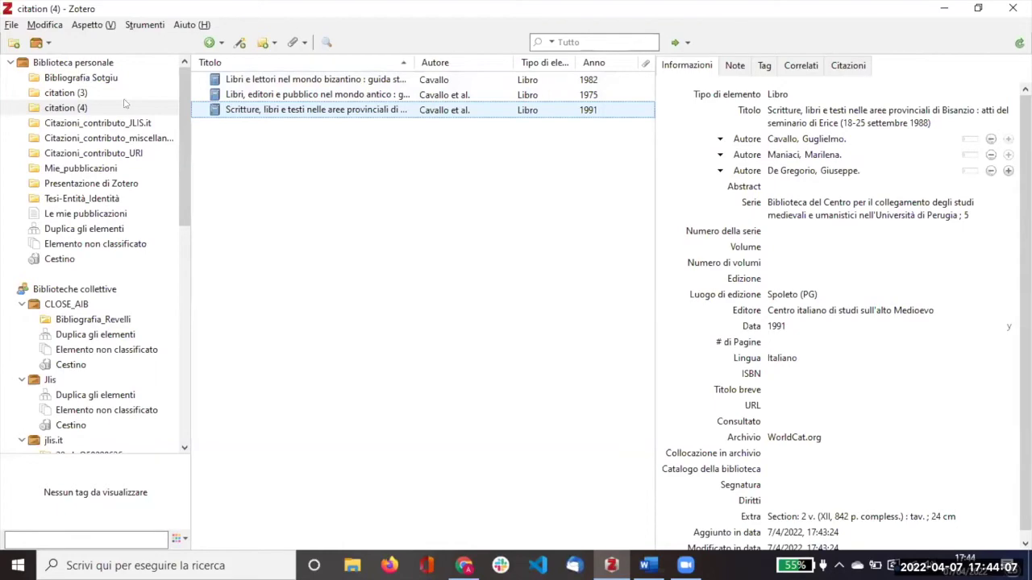
Browse the whole personal library, the Presentazione di Zotero collection and the CLOSE_AIB group library
{"action": "left_click", "coordinate": [81, 78]}
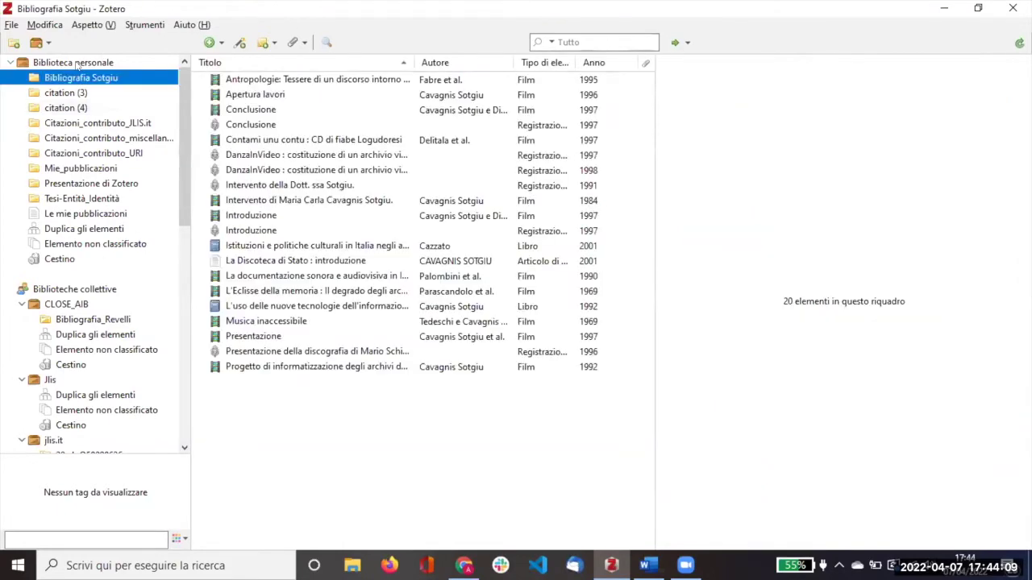
{"action": "left_click", "coordinate": [74, 63]}
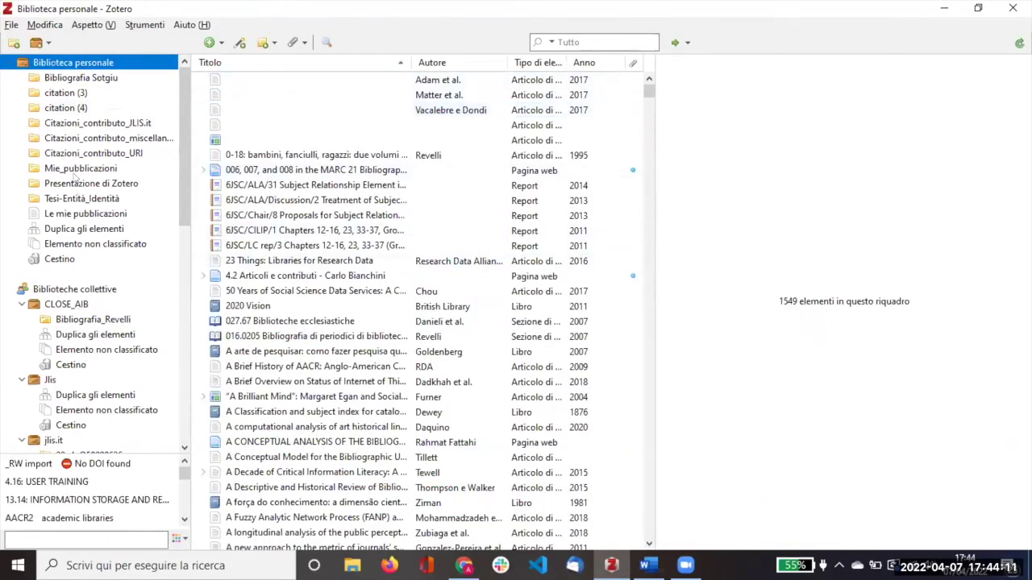
{"action": "left_click", "coordinate": [77, 183]}
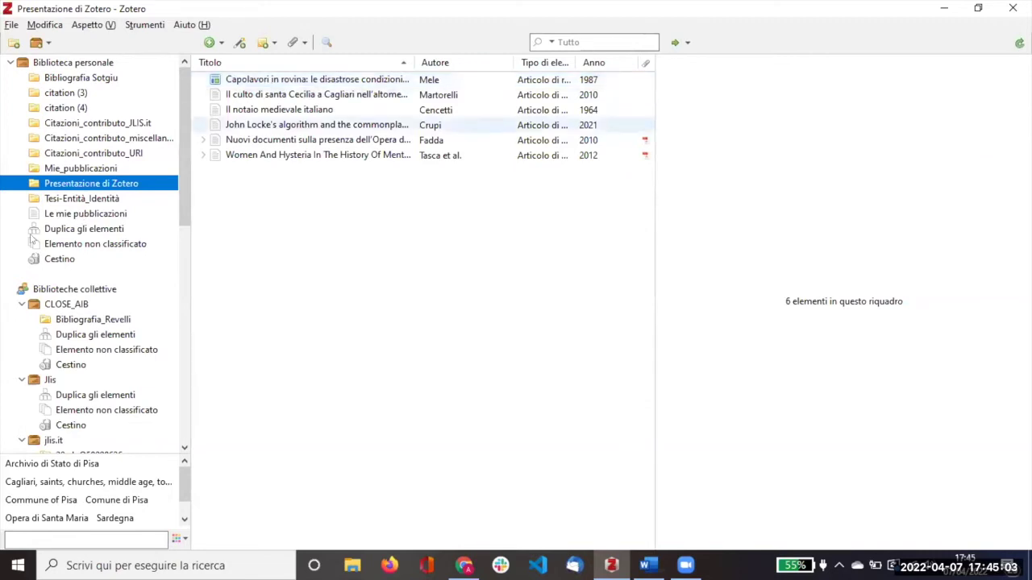
{"action": "scroll", "coordinate": [80, 206], "scroll_direction": "down", "scroll_amount": 3}
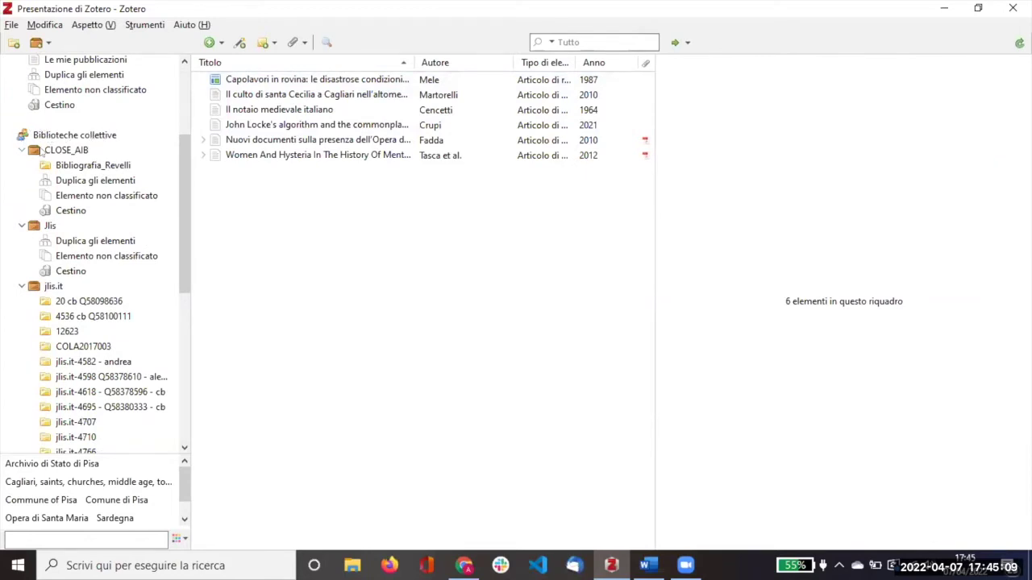
{"action": "left_click", "coordinate": [68, 151]}
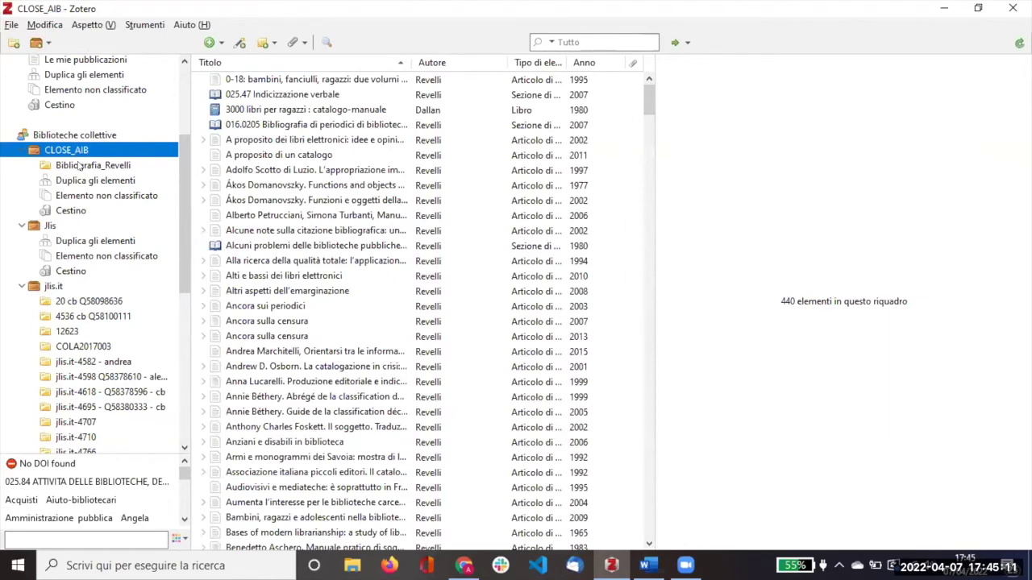
{"action": "scroll", "coordinate": [81, 165], "scroll_direction": "up", "scroll_amount": 3}
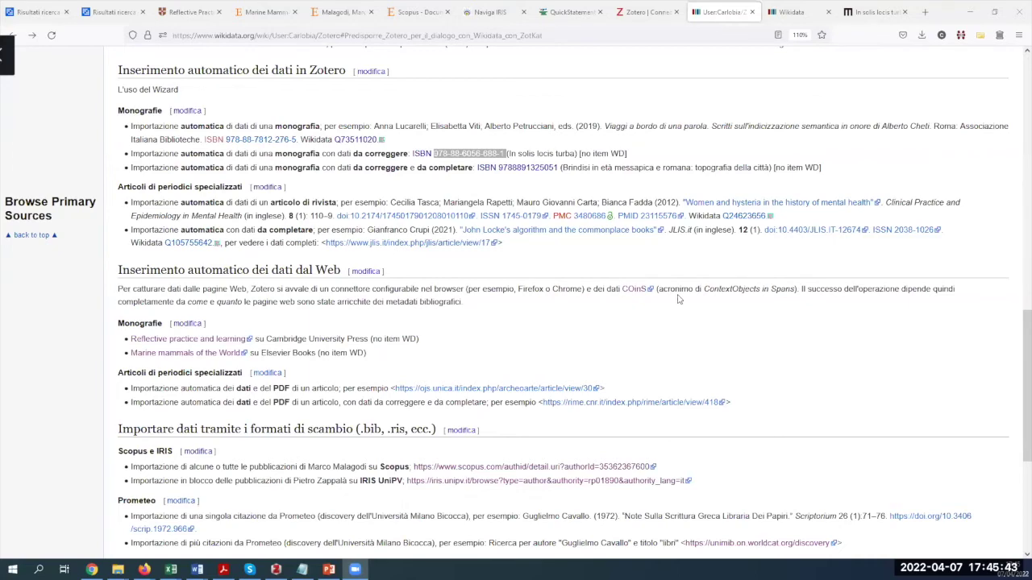
Review the Wikidata guide's sections on importing through exchange formats and using Zotero in scientific texts
{"action": "scroll", "coordinate": [678, 299], "scroll_direction": "down", "scroll_amount": 2}
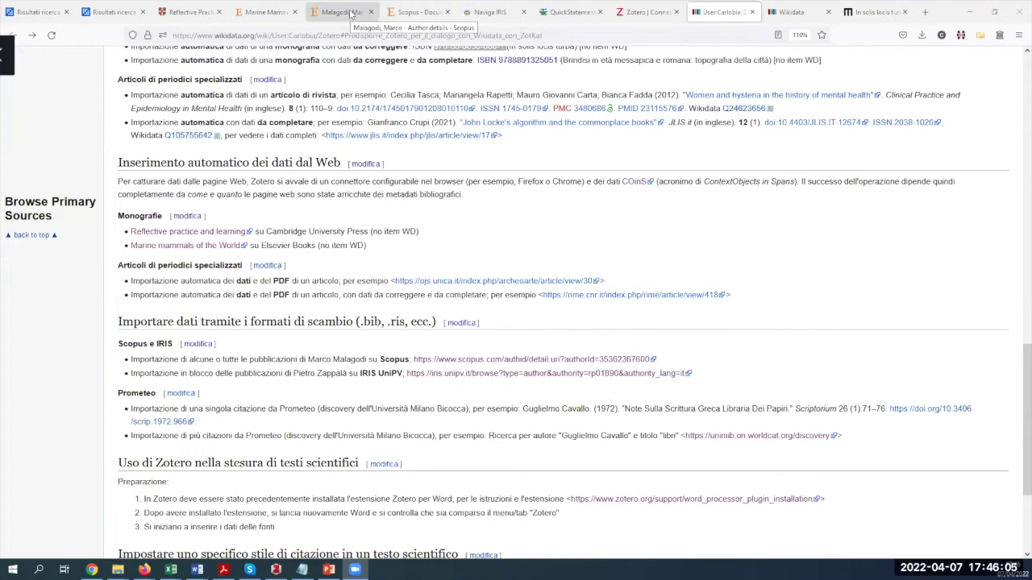
On the Scopus author page, view the documents in search results format and select the first three listed documents
{"action": "left_click", "coordinate": [351, 13]}
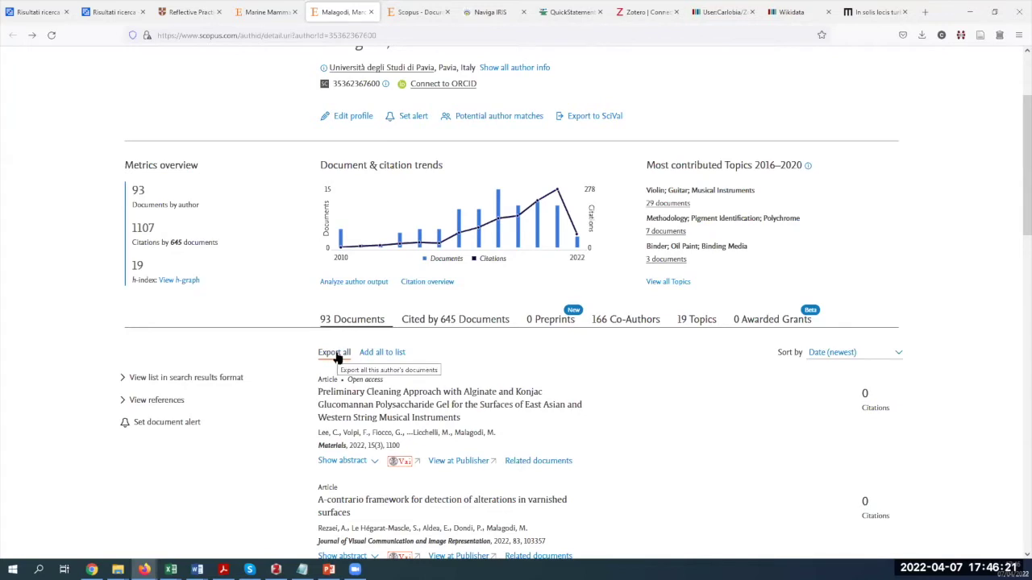
{"action": "left_click", "coordinate": [168, 387]}
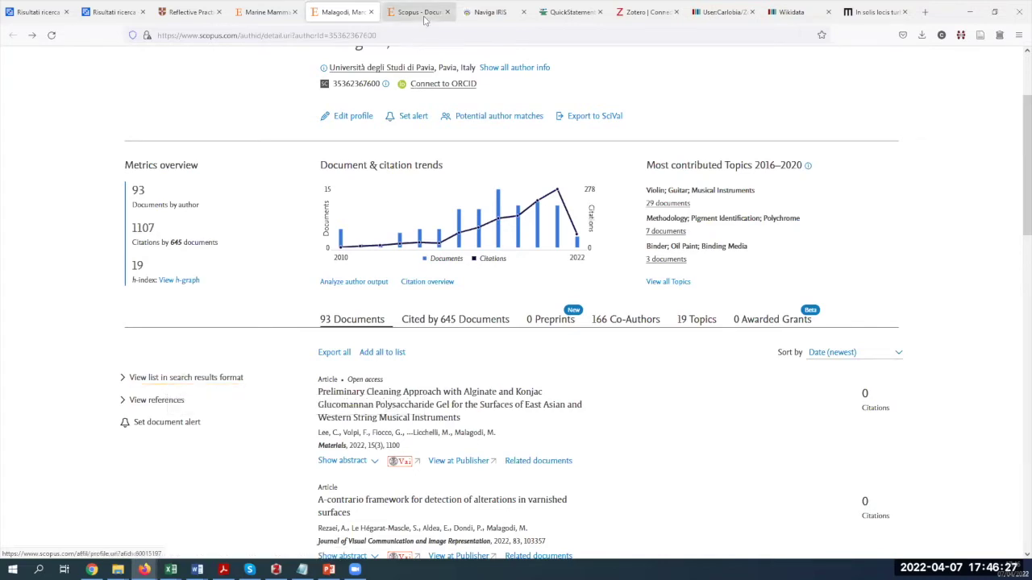
{"action": "scroll", "coordinate": [358, 381], "scroll_direction": "down", "scroll_amount": 2}
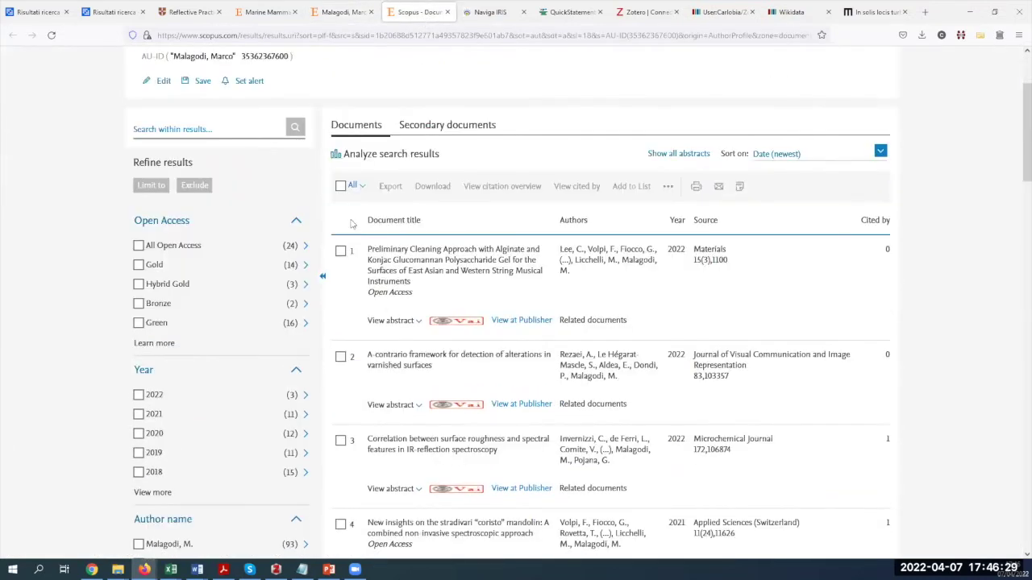
{"action": "left_click", "coordinate": [340, 251]}
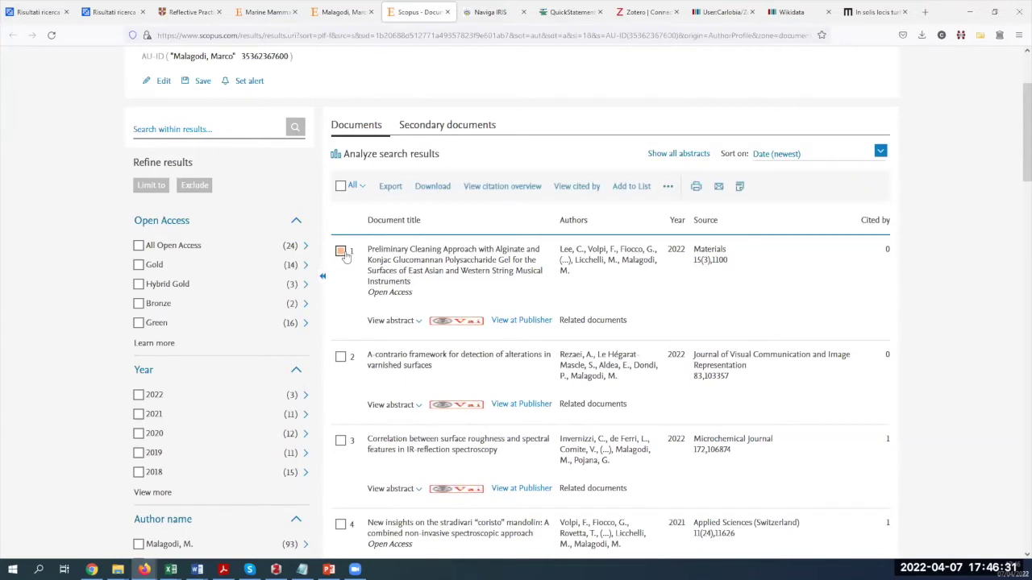
{"action": "left_click", "coordinate": [341, 357]}
{"action": "left_click", "coordinate": [340, 440]}
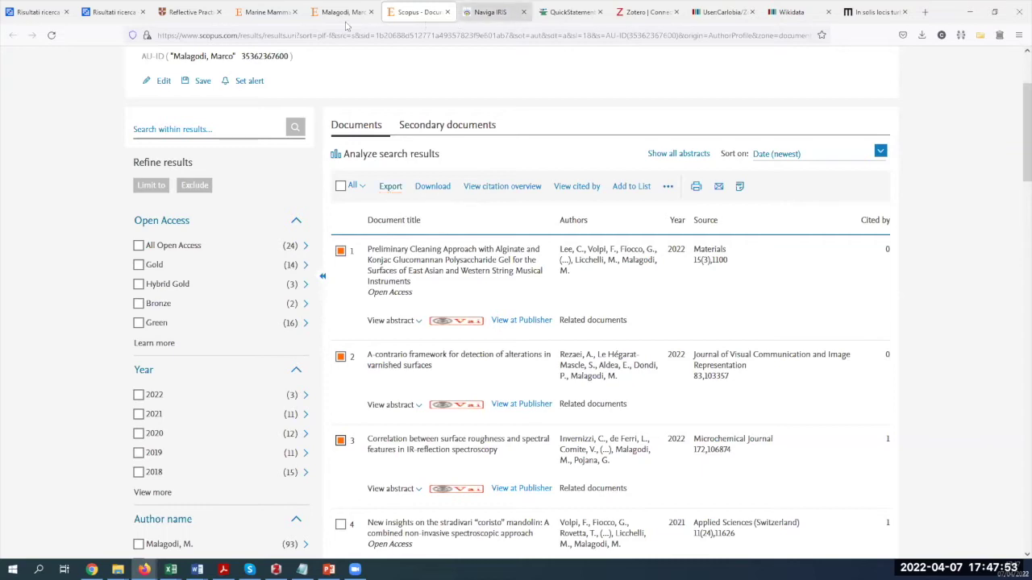
Review the guide's IRIS UniPV bulk-import example and examine the result range on the corresponding IRIS author page
{"action": "left_click", "coordinate": [723, 14]}
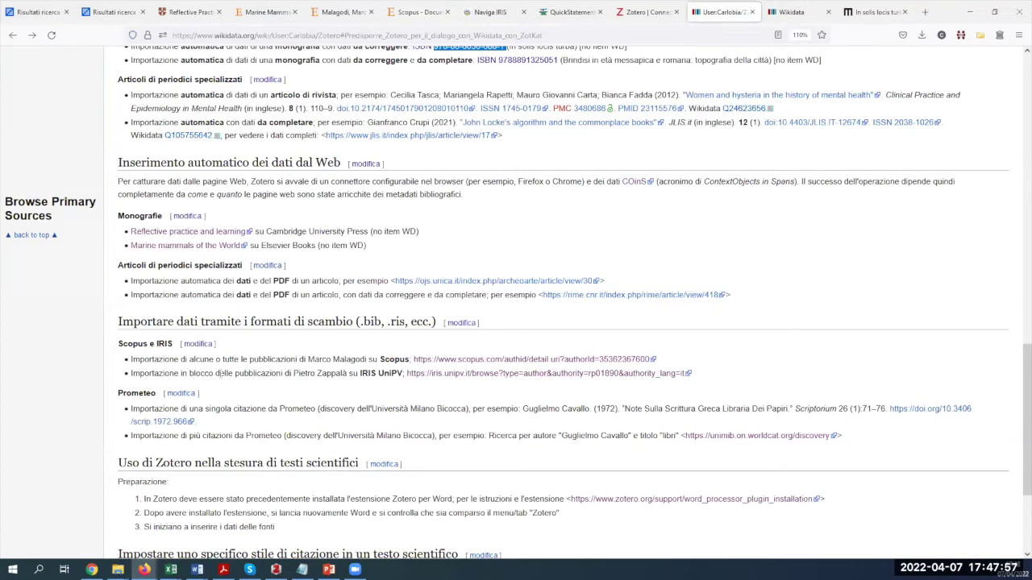
{"action": "left_click_drag", "start_coordinate": [237, 374], "coordinate": [344, 383]}
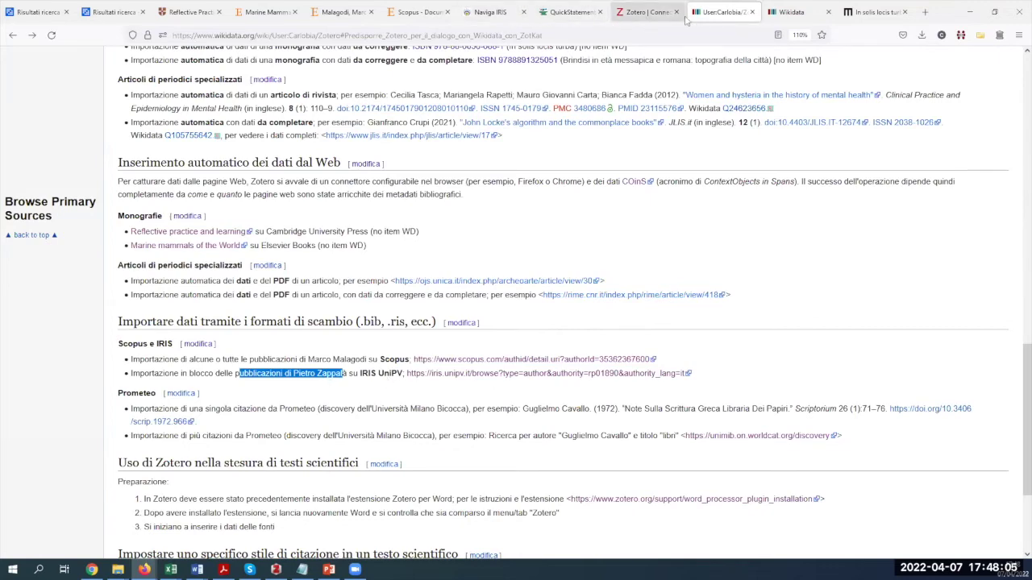
{"action": "left_click", "coordinate": [487, 14]}
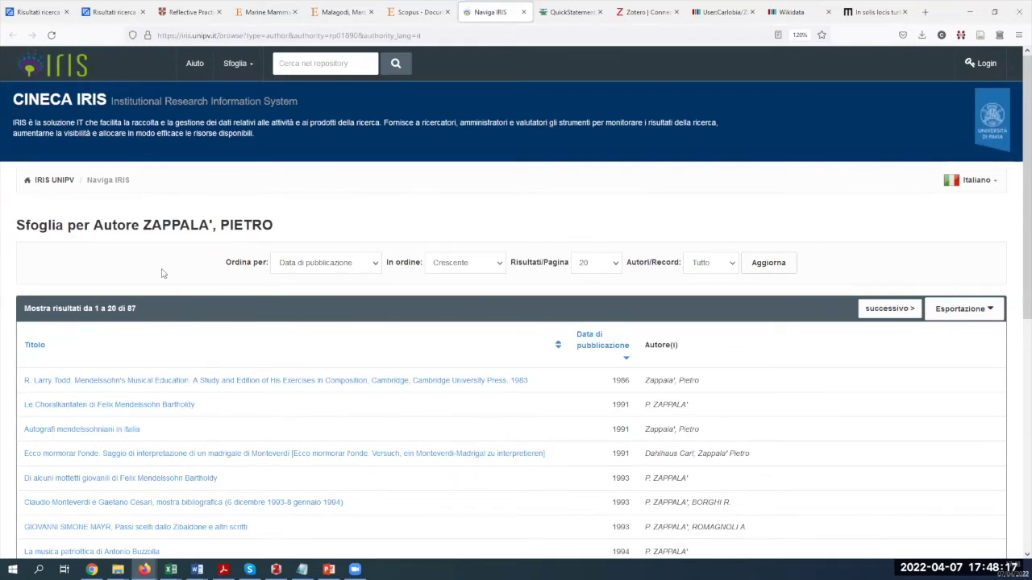
{"action": "left_click_drag", "start_coordinate": [91, 309], "coordinate": [183, 320]}
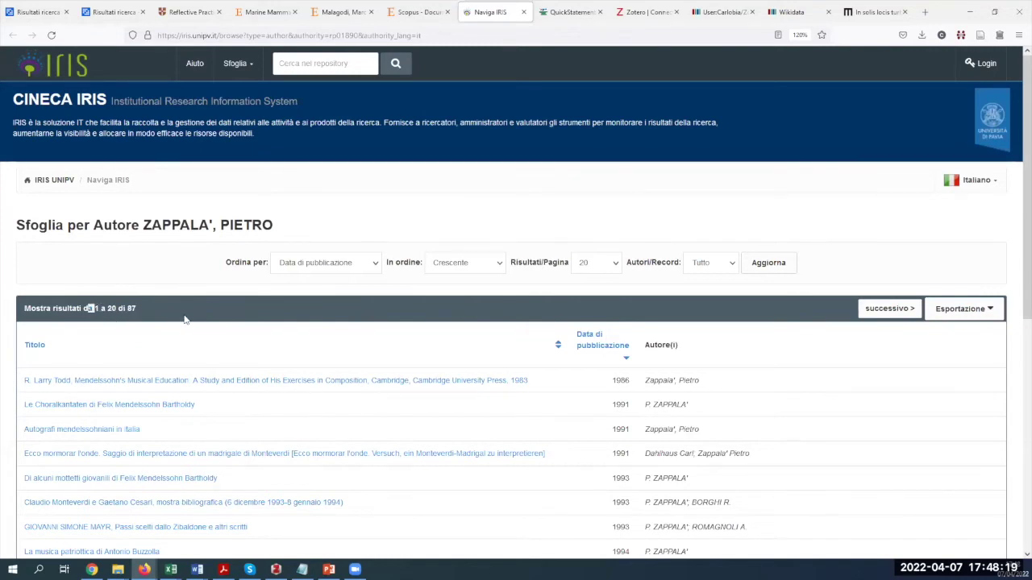
{"action": "scroll", "coordinate": [172, 251], "scroll_direction": "down", "scroll_amount": 1}
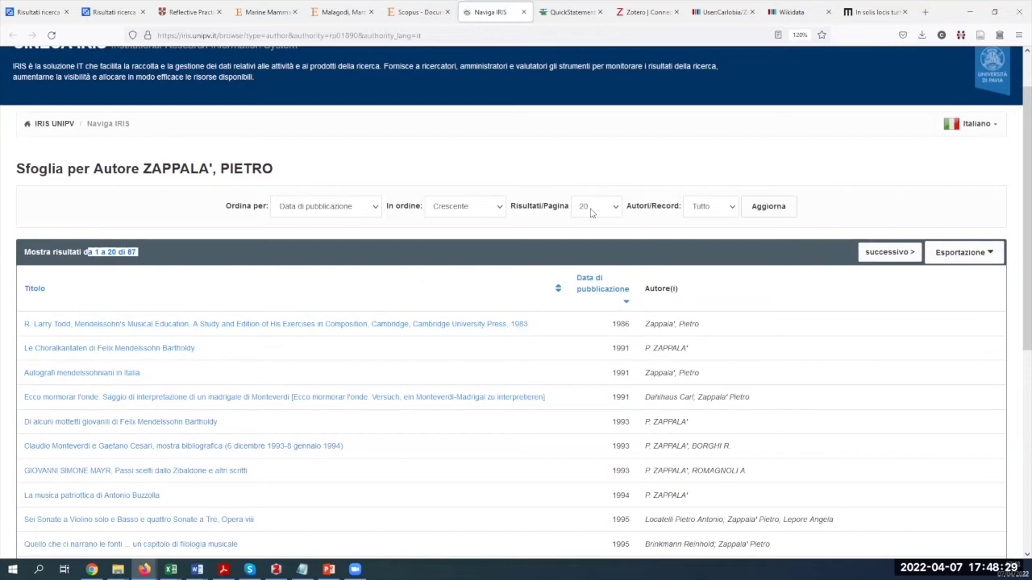
Examine the available results-per-page options for the author's IRIS publication list
{"action": "left_click", "coordinate": [617, 209]}
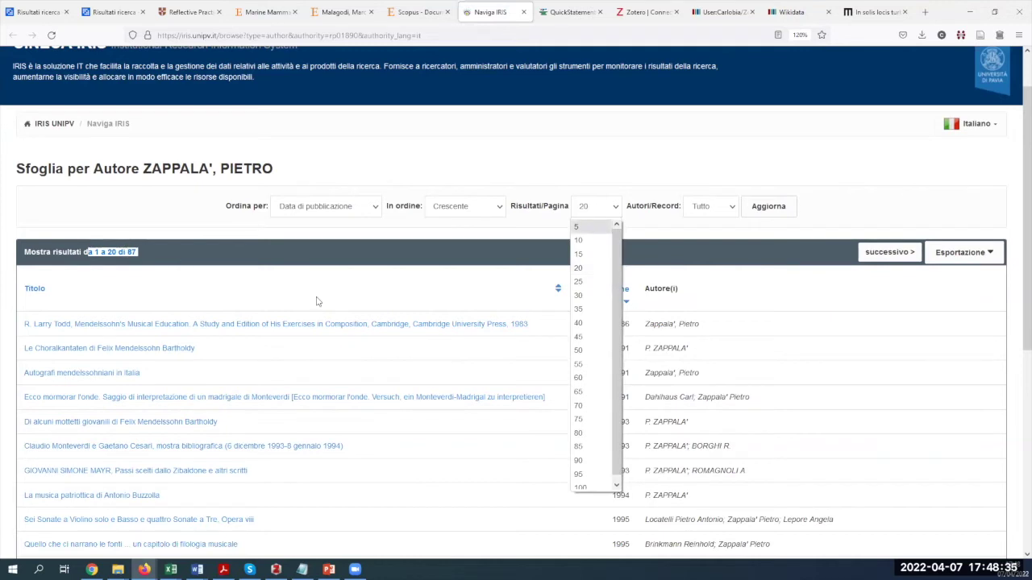
{"action": "scroll", "coordinate": [615, 403], "scroll_direction": "down", "scroll_amount": 1}
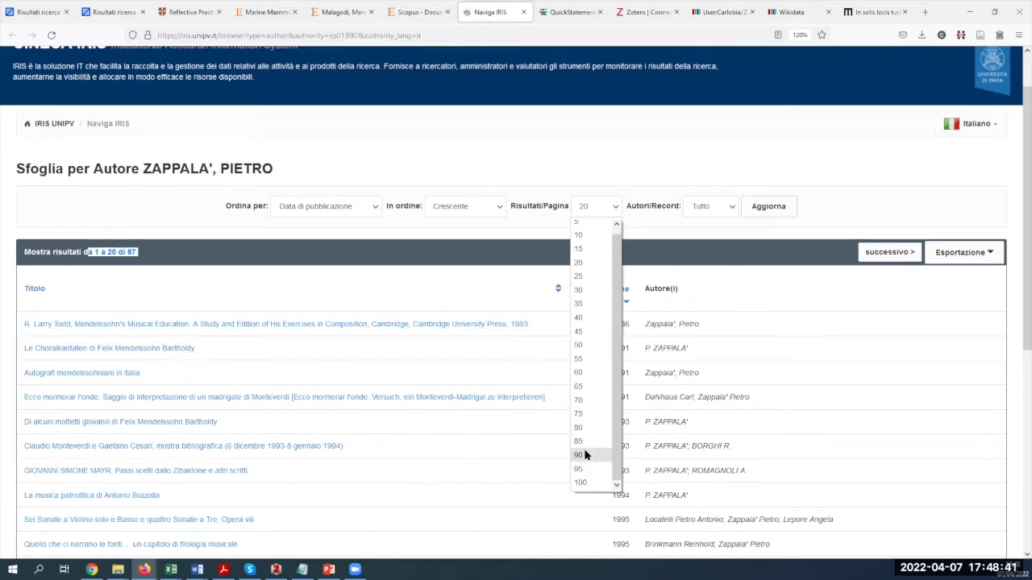
{"action": "left_click", "coordinate": [945, 202]}
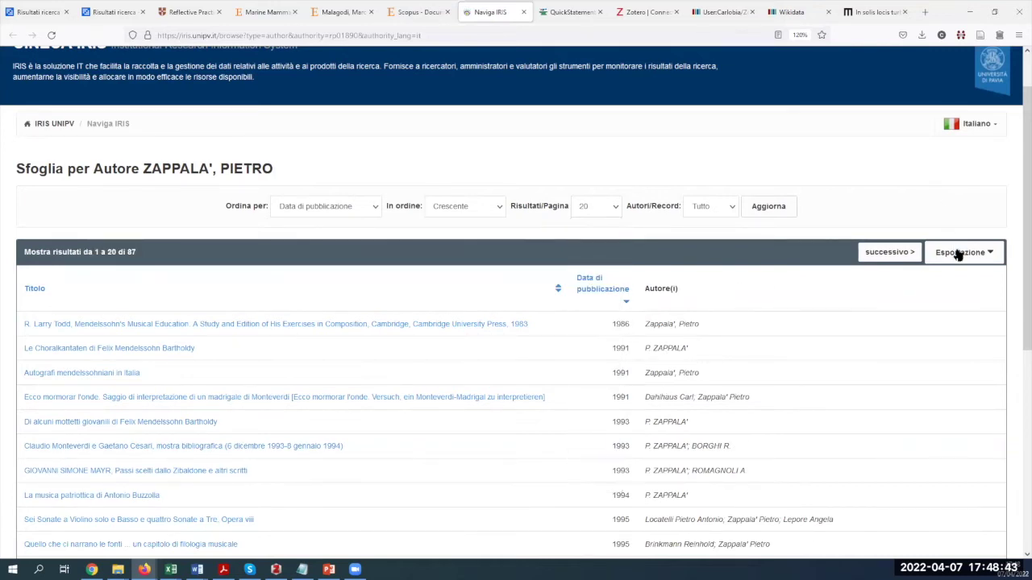
Try to export the IRIS publication list as RIS, declining the Zotero Connector import and cancelling the file save
{"action": "left_click", "coordinate": [958, 257]}
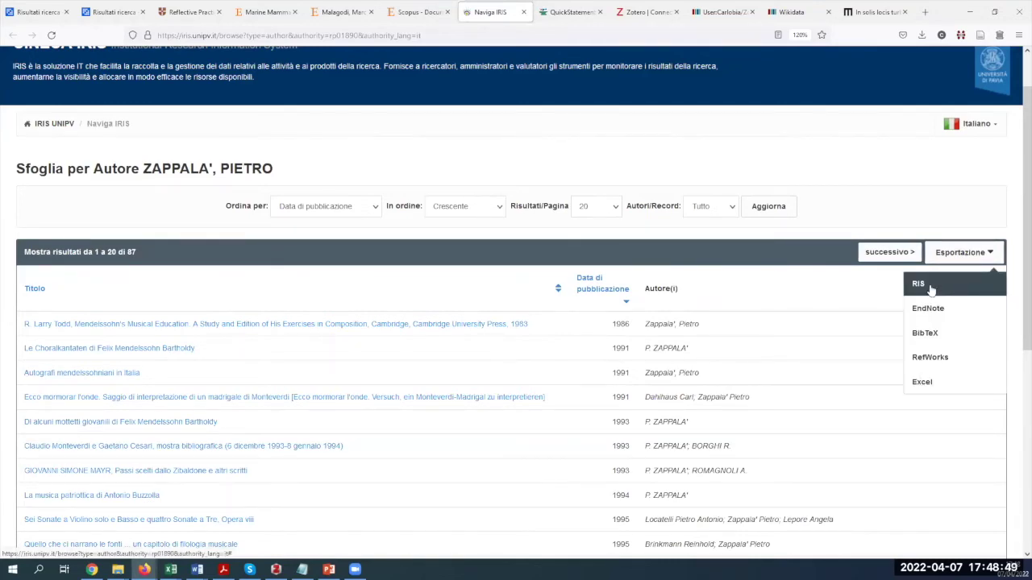
{"action": "left_click", "coordinate": [931, 290]}
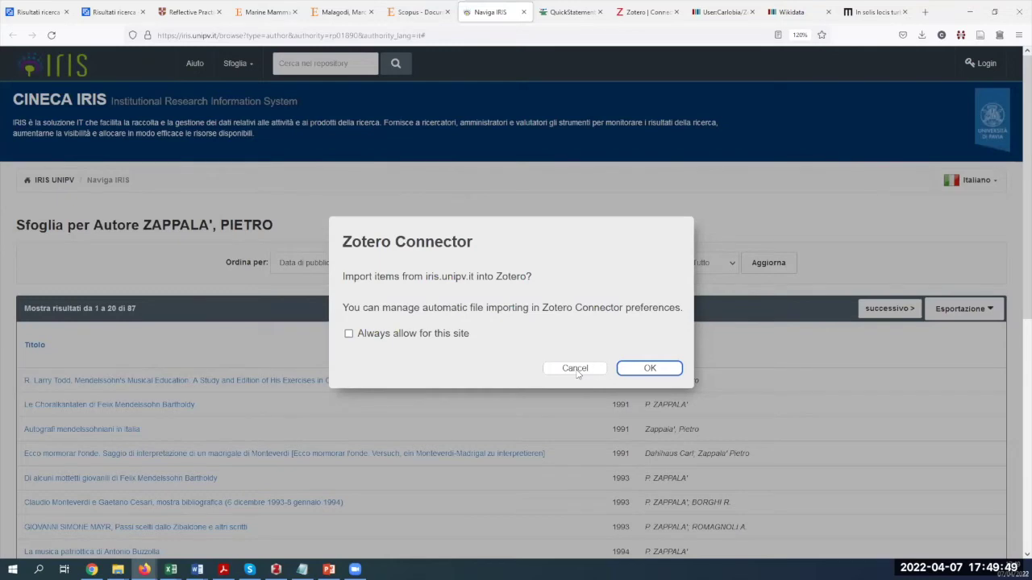
{"action": "left_click", "coordinate": [576, 369]}
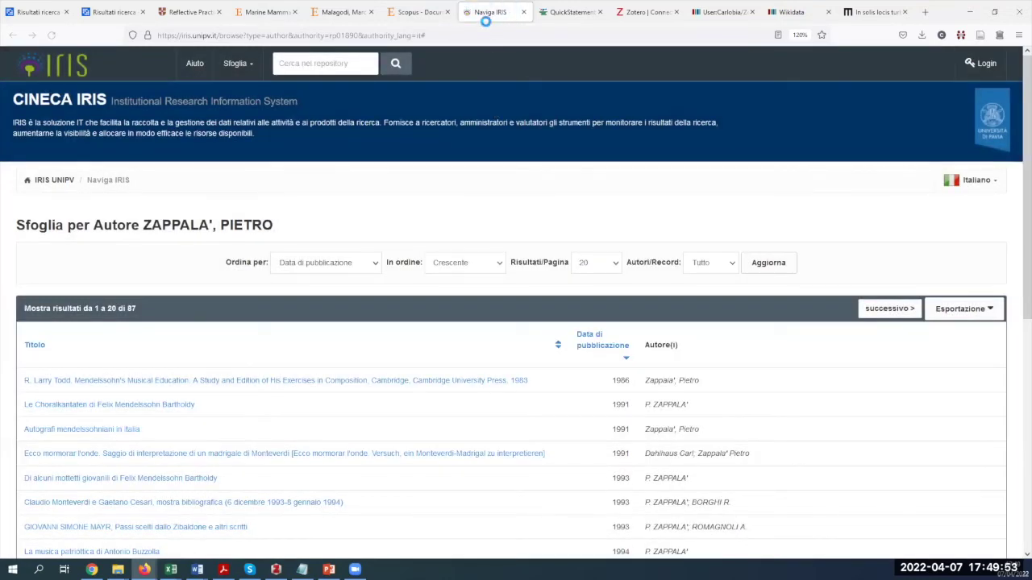
{"action": "key", "text": "ctrl+s"}
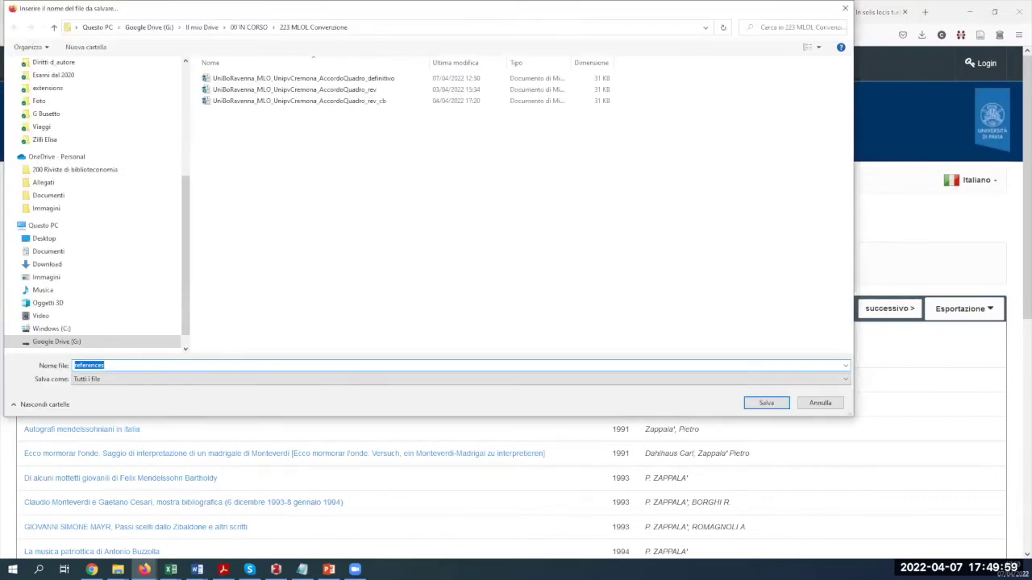
{"action": "left_click", "coordinate": [819, 404]}
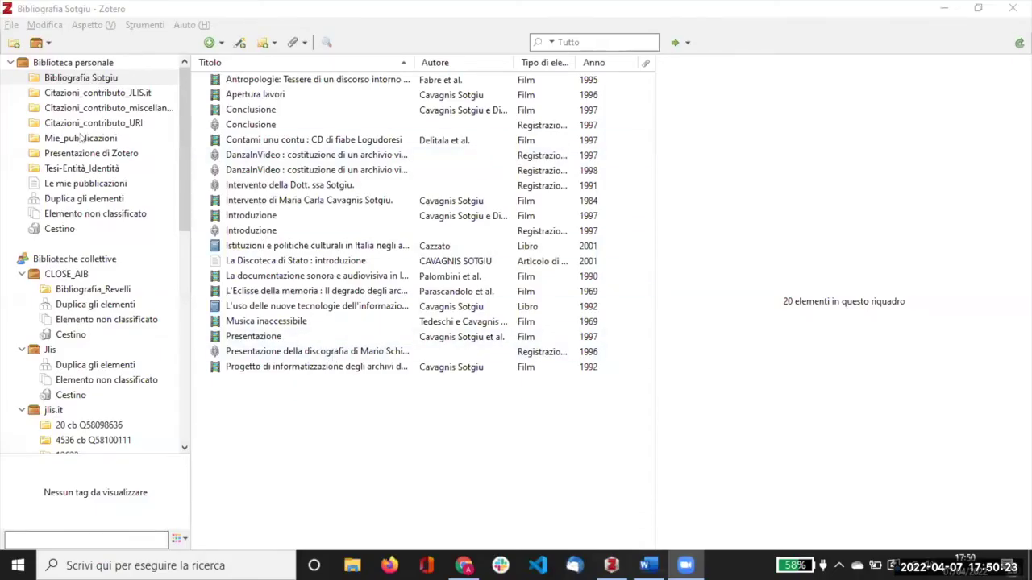
In Zotero's Presentazione di Zotero collection, select the last three articles and try moving them onto that same collection
{"action": "left_click", "coordinate": [80, 137]}
{"action": "left_click", "coordinate": [86, 153]}
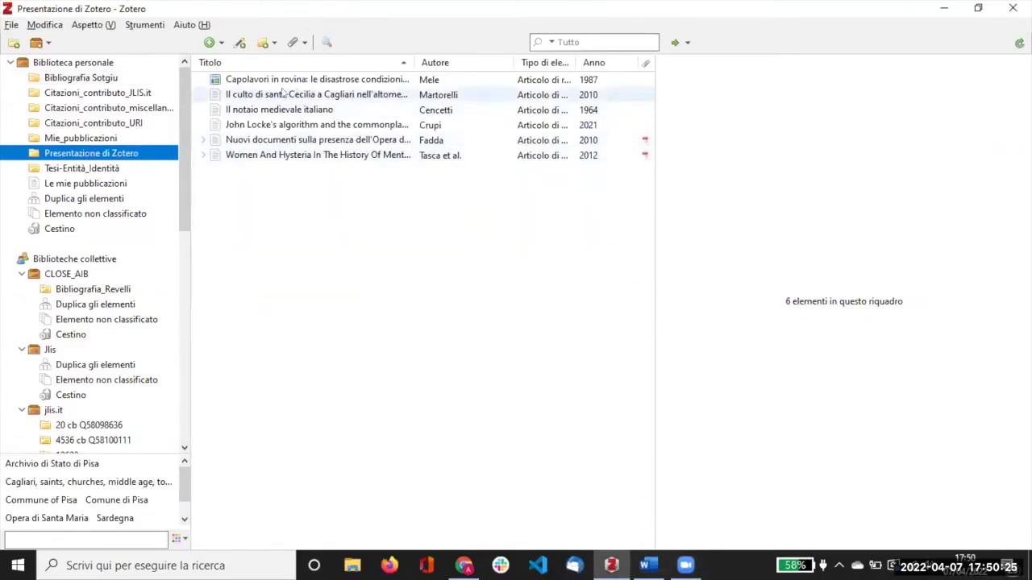
{"action": "left_click", "coordinate": [245, 156]}
{"action": "left_click", "coordinate": [262, 140], "text": "ctrl"}
{"action": "left_click", "coordinate": [270, 127], "text": "ctrl"}
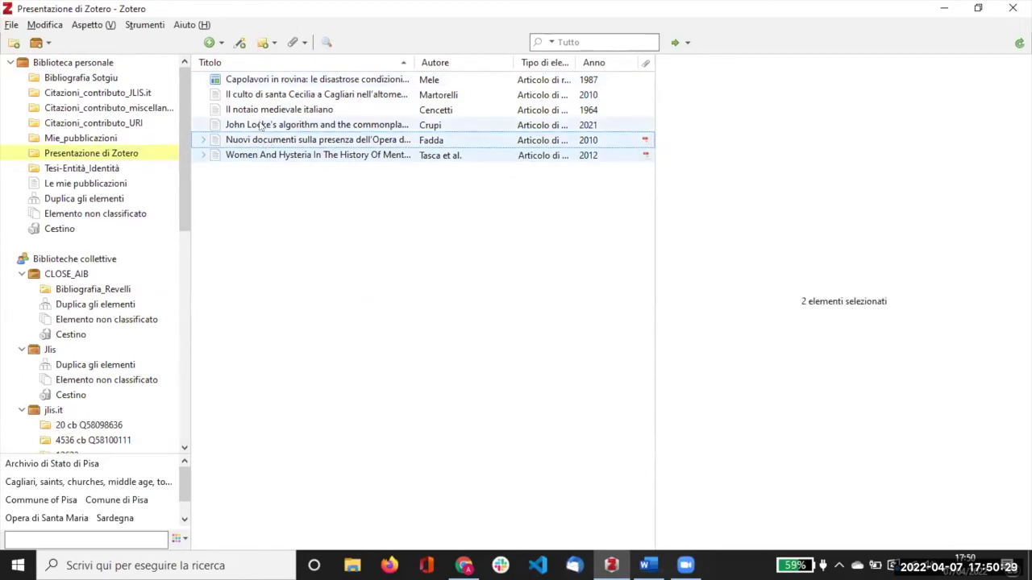
{"action": "left_click_drag", "start_coordinate": [271, 128], "coordinate": [90, 153]}
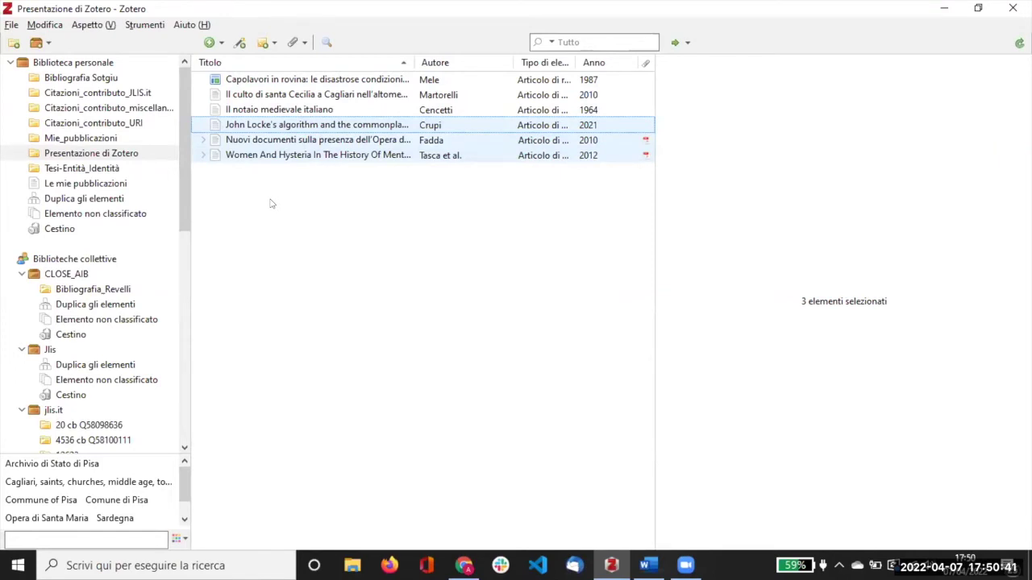
Import citation (3).ris from the Desktop without placing its items in a new collection, copying files to Zotero storage
{"action": "left_click", "coordinate": [11, 24]}
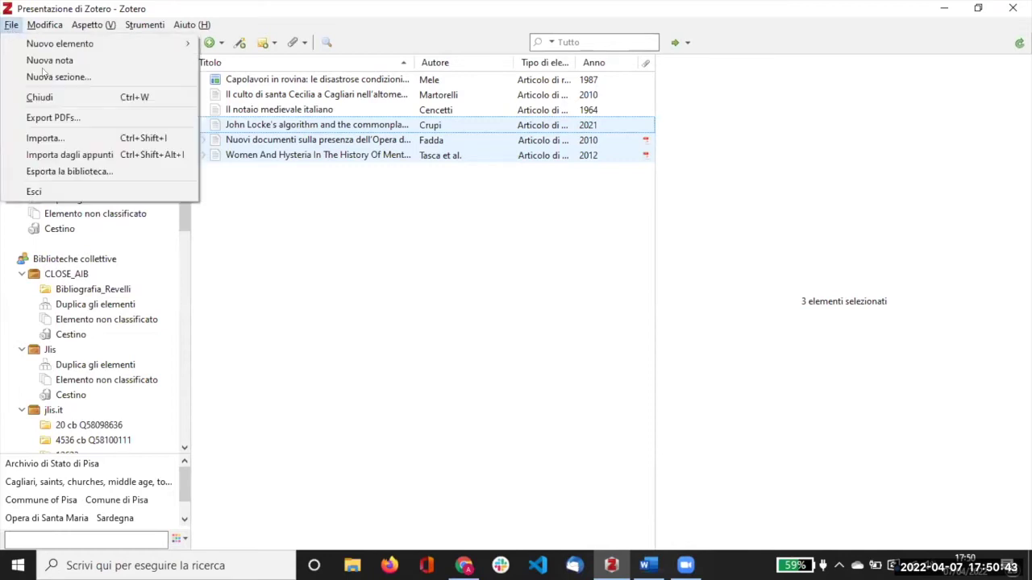
{"action": "left_click", "coordinate": [52, 137]}
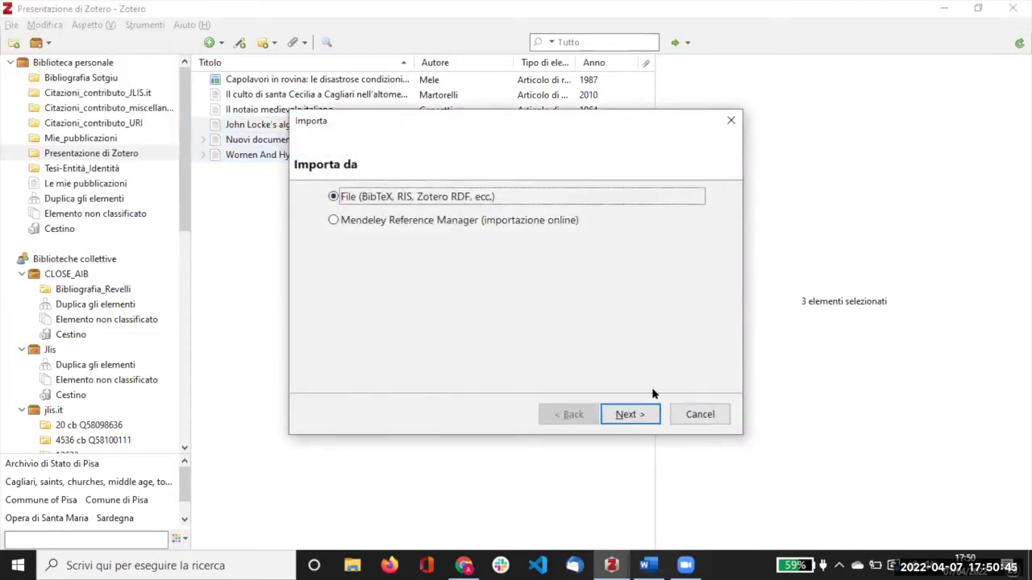
{"action": "left_click", "coordinate": [627, 415]}
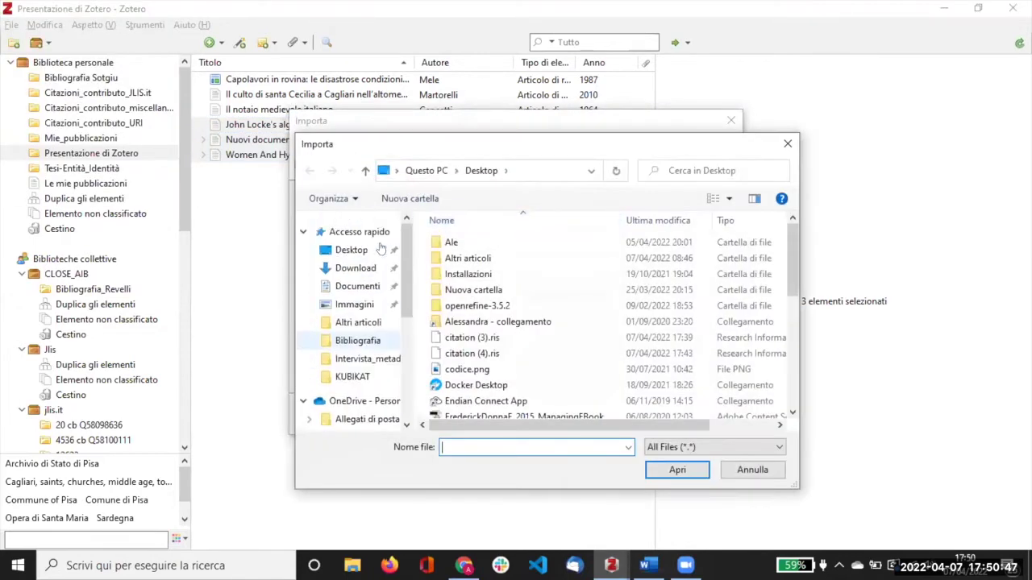
{"action": "double_click", "coordinate": [472, 337]}
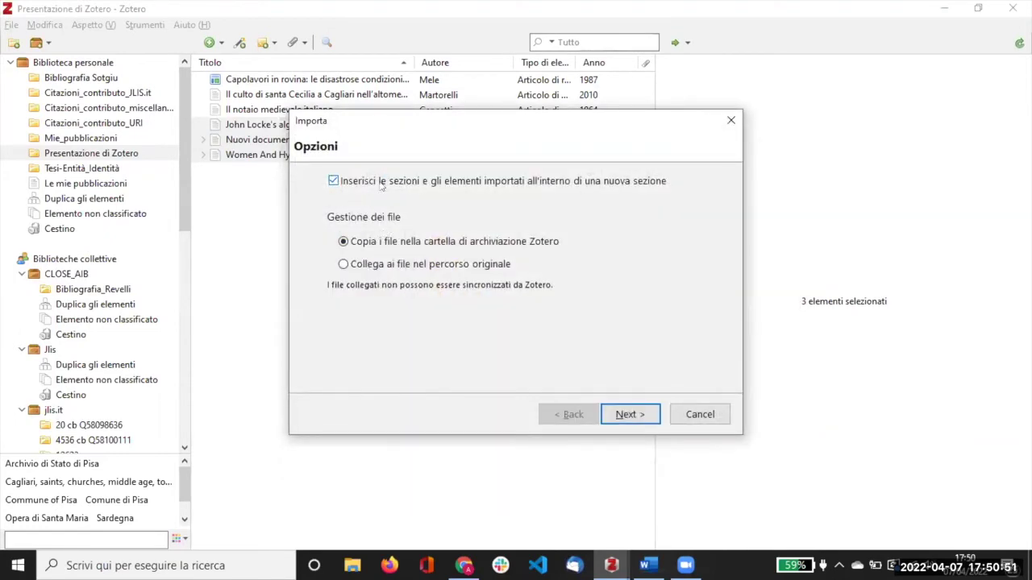
{"action": "left_click", "coordinate": [334, 183]}
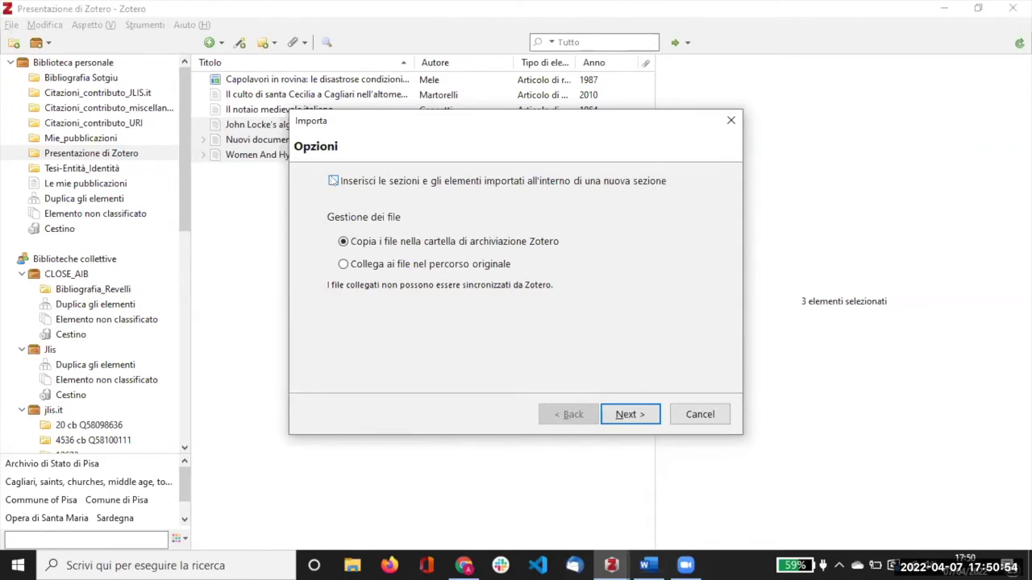
{"action": "left_click", "coordinate": [628, 415]}
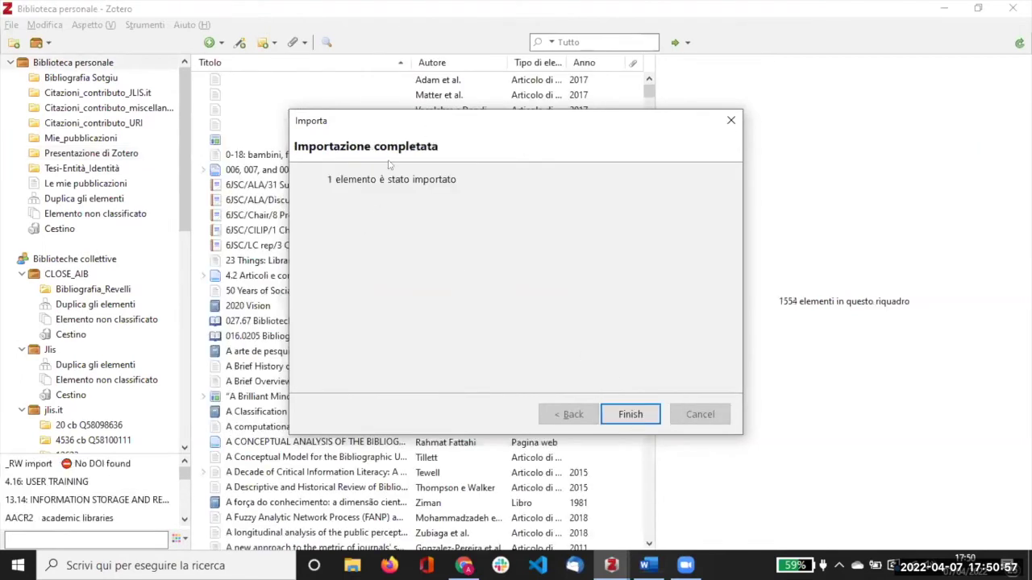
{"action": "left_click", "coordinate": [731, 120]}
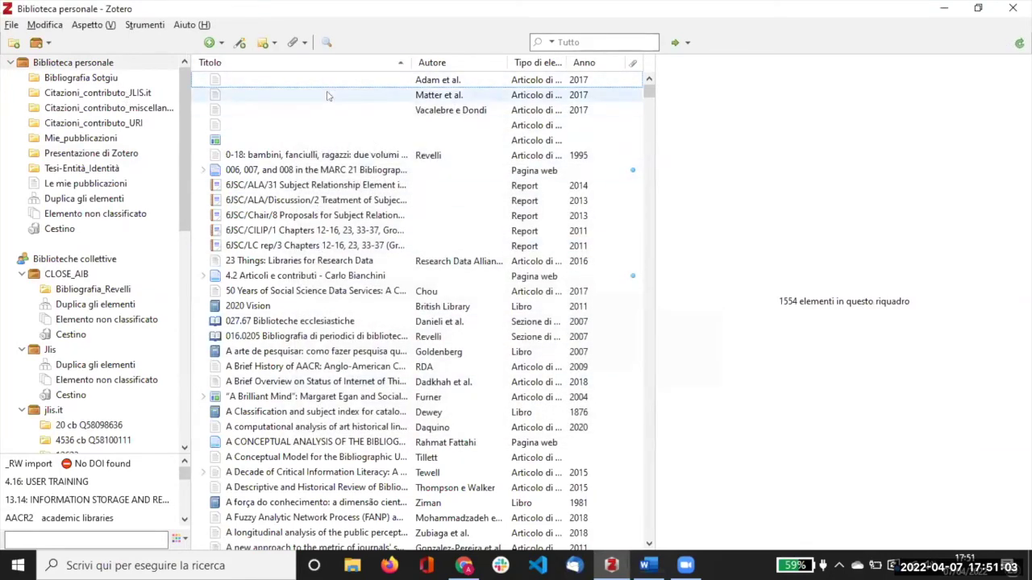
Look for the imported record in the personal library, Citazioni_contributo_miscellanea, Citazioni_contributo_URI and Presentazione di Zotero
{"action": "scroll", "coordinate": [365, 193], "scroll_direction": "down", "scroll_amount": 5}
{"action": "scroll", "coordinate": [360, 200], "scroll_direction": "up", "scroll_amount": 5}
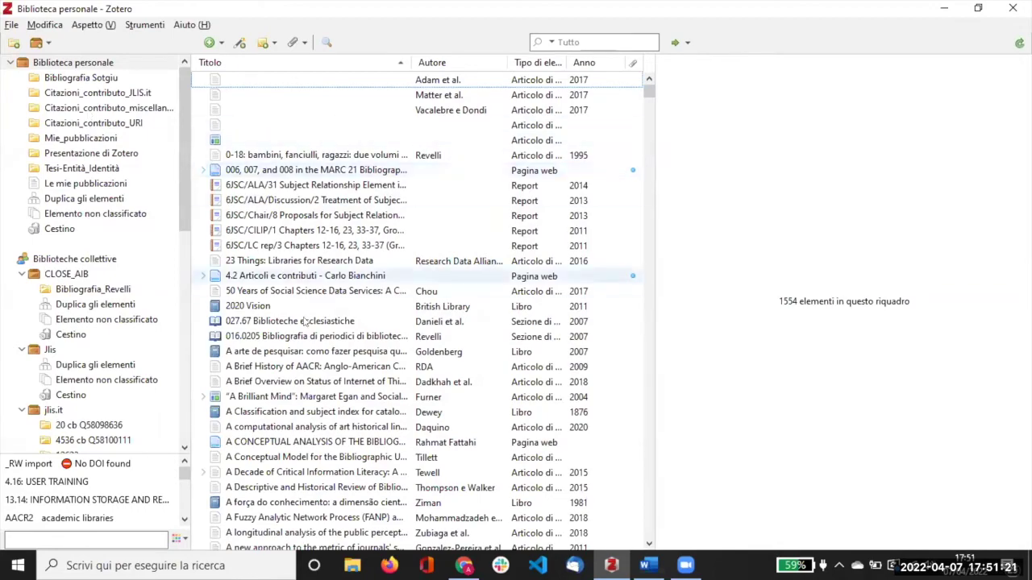
{"action": "scroll", "coordinate": [289, 231], "scroll_direction": "down", "scroll_amount": 5}
{"action": "scroll", "coordinate": [285, 230], "scroll_direction": "down", "scroll_amount": 15}
{"action": "scroll", "coordinate": [318, 224], "scroll_direction": "up", "scroll_amount": 15}
{"action": "scroll", "coordinate": [319, 226], "scroll_direction": "up", "scroll_amount": 6}
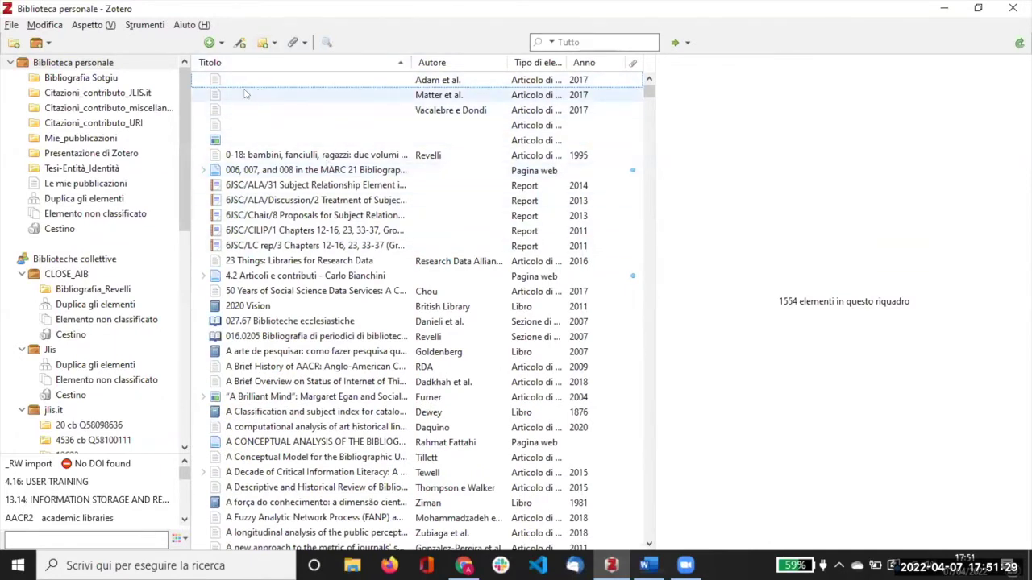
{"action": "left_click", "coordinate": [140, 111]}
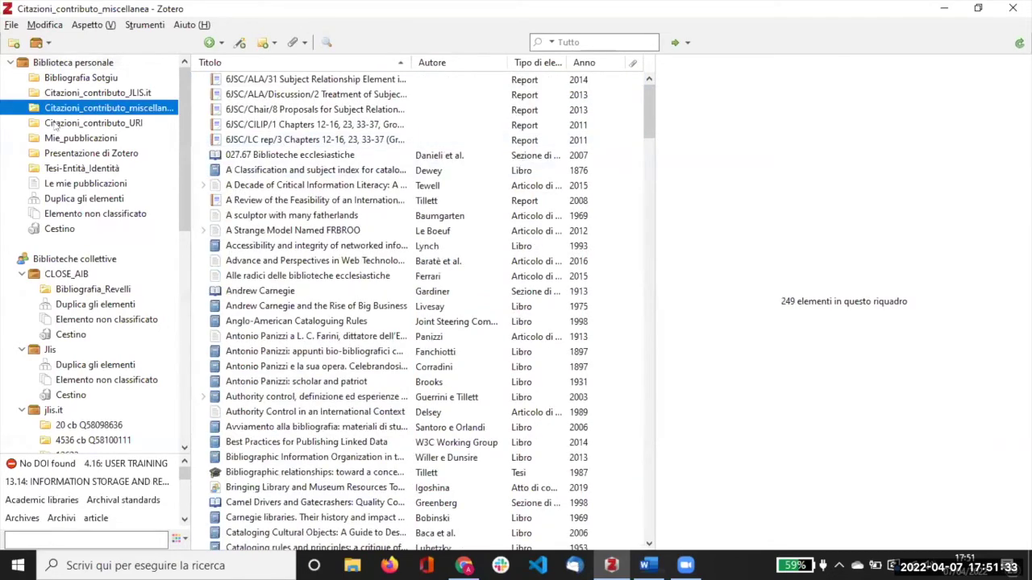
{"action": "left_click", "coordinate": [55, 125]}
{"action": "left_click", "coordinate": [70, 153]}
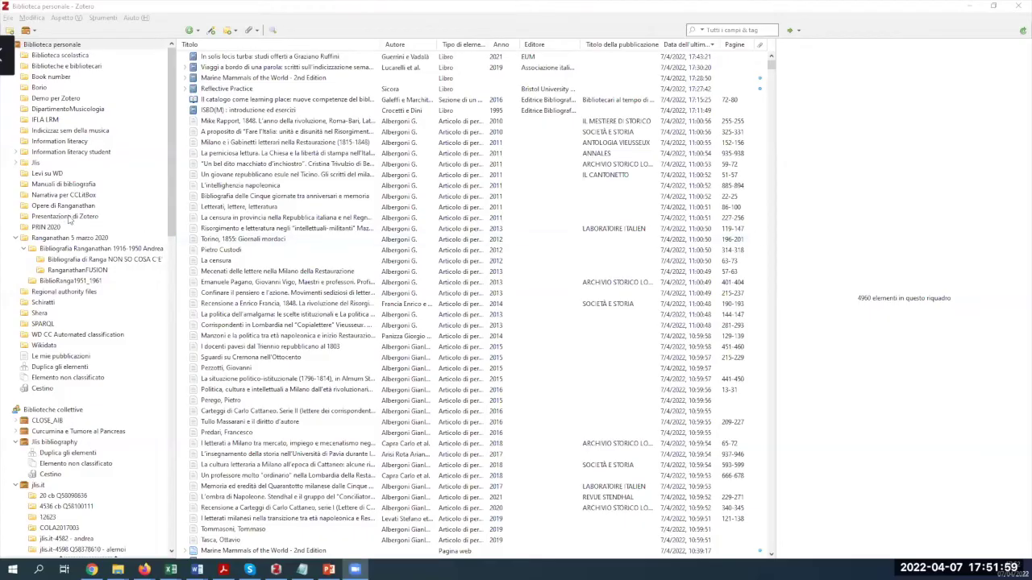
Remove the book "Viaggi a bordo di una parola" from the Presentazione di Zotero collection
{"action": "left_click", "coordinate": [158, 217]}
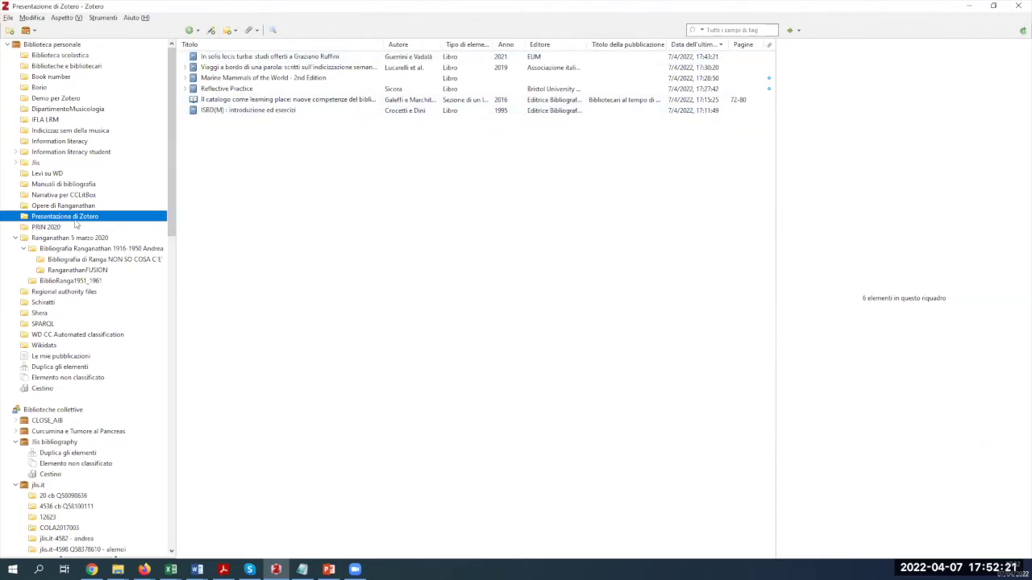
{"action": "left_click", "coordinate": [230, 69]}
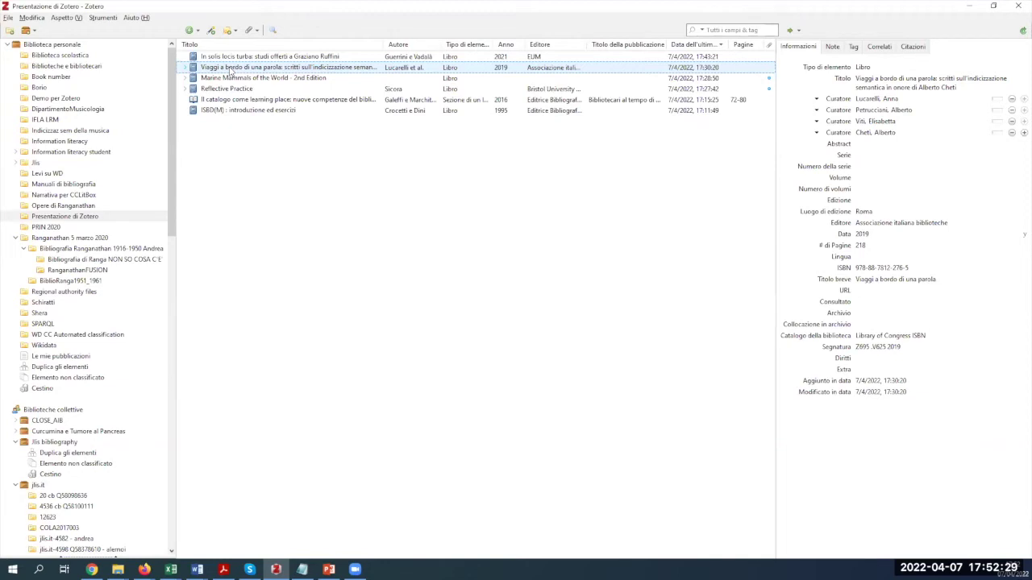
{"action": "key", "text": "Delete"}
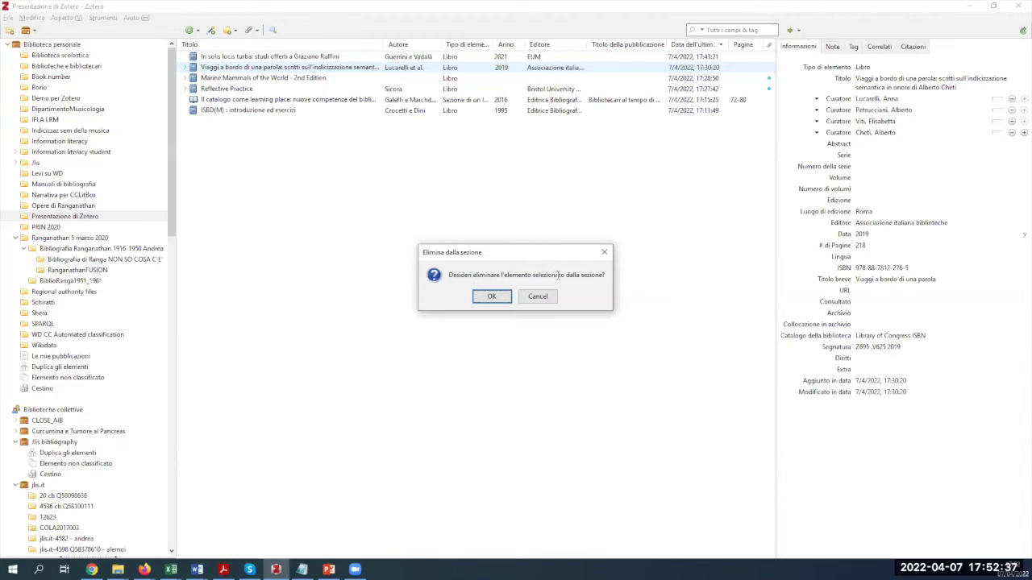
{"action": "left_click", "coordinate": [489, 297]}
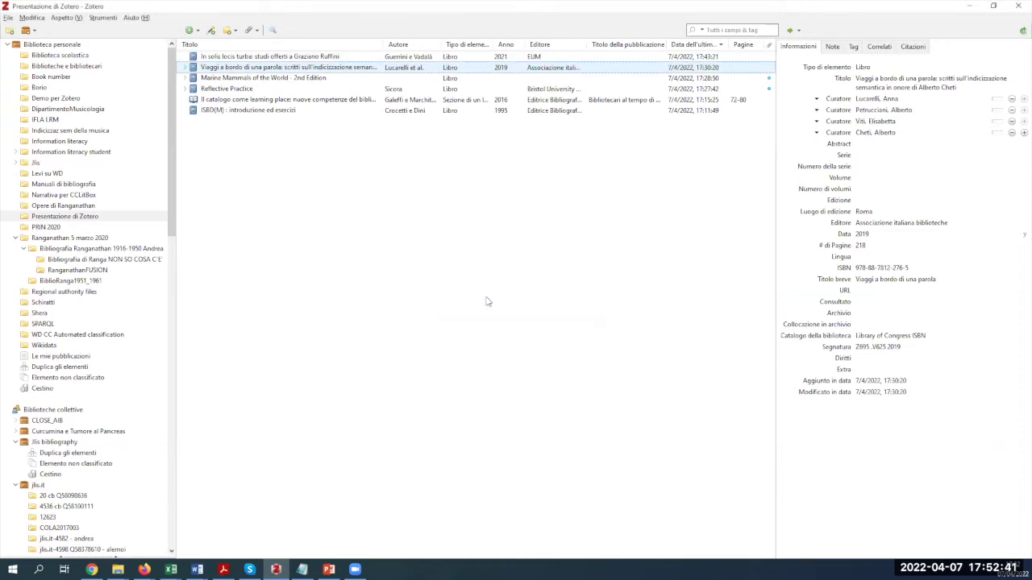
Look up "Viaggi a bordo di una parola" in the personal library and view its record details
{"action": "left_click", "coordinate": [63, 45]}
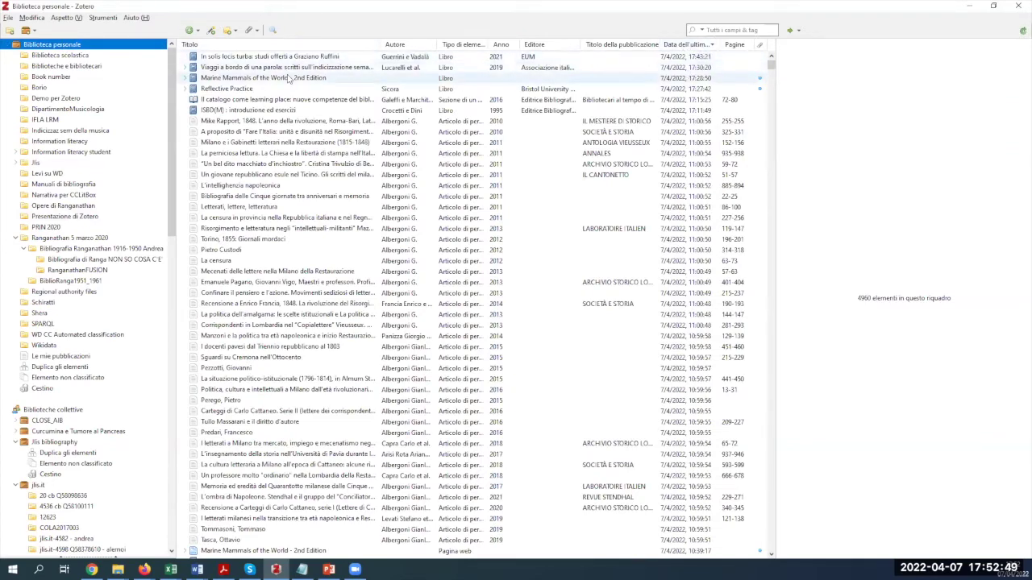
{"action": "left_click", "coordinate": [220, 69]}
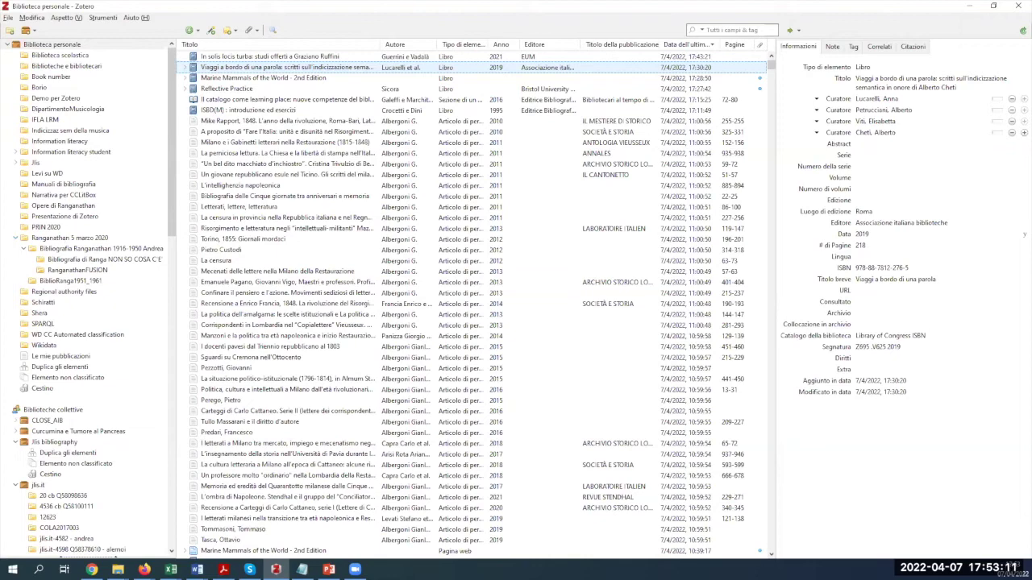
{"action": "left_click", "coordinate": [58, 46]}
{"action": "left_click", "coordinate": [238, 69]}
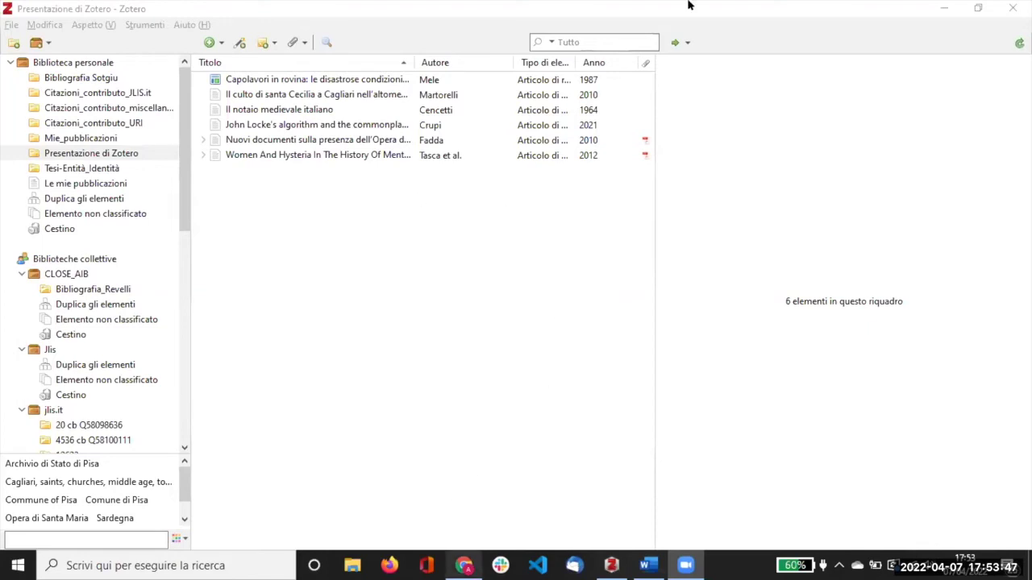
{"action": "left_click", "coordinate": [464, 565]}
{"action": "left_click", "coordinate": [382, 11]}
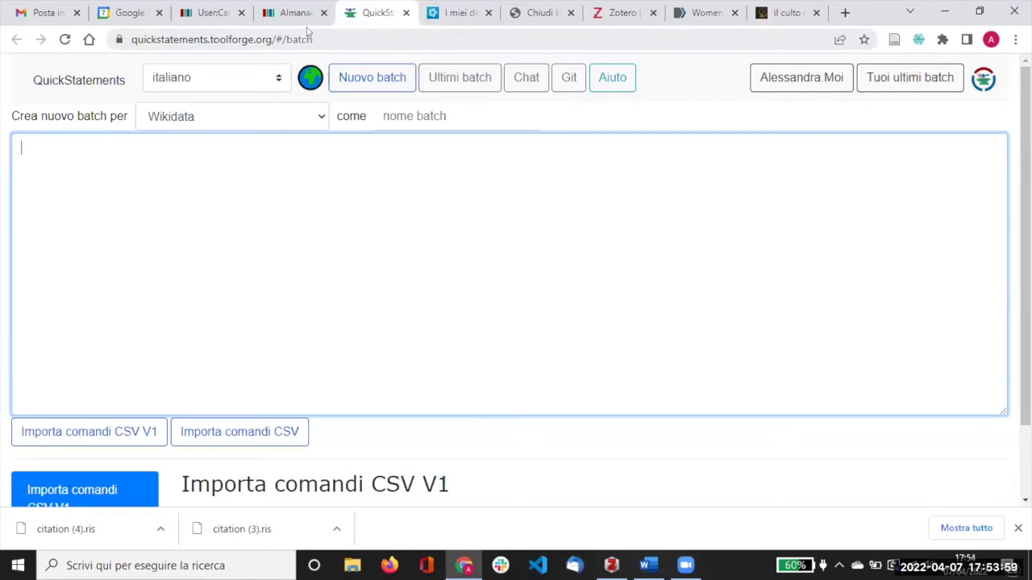
{"action": "left_click", "coordinate": [335, 79]}
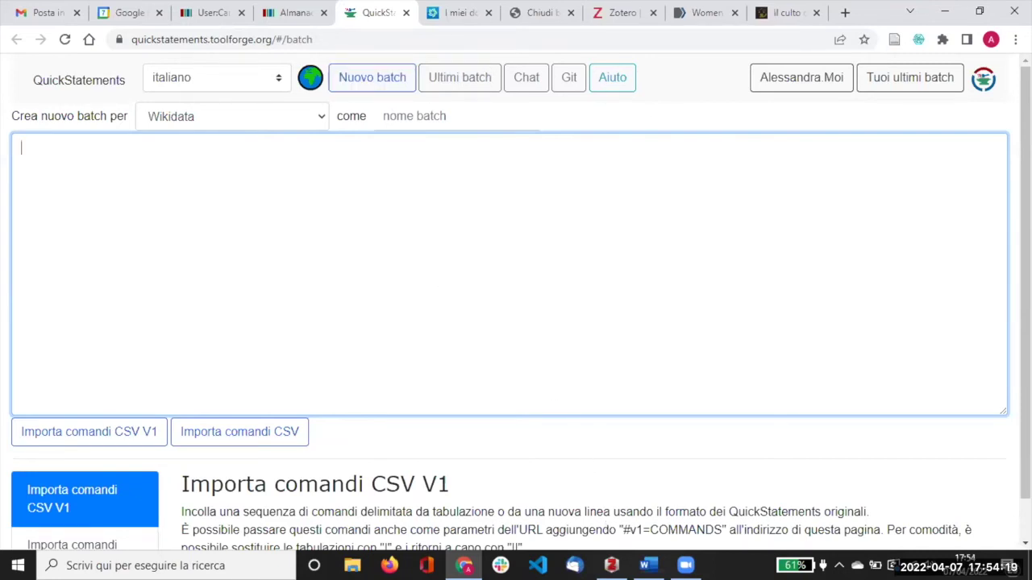
Return to Zotero and view the details of "Capolavori in rovina" and "Il culto di santa Cecilia a Cagliari" in Presentazione di Zotero
{"action": "key", "text": "alt+Tab"}
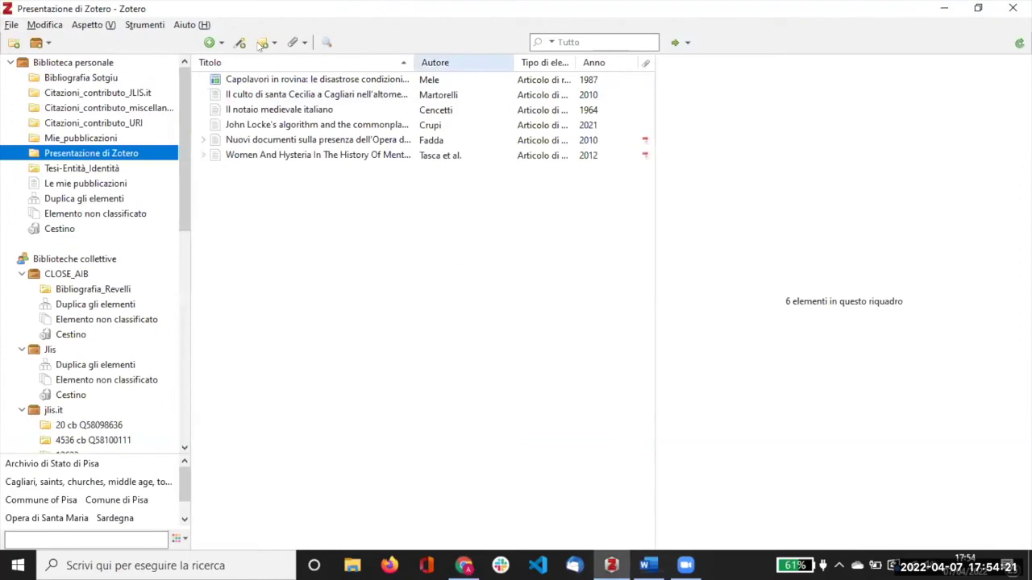
{"action": "left_click", "coordinate": [976, 9]}
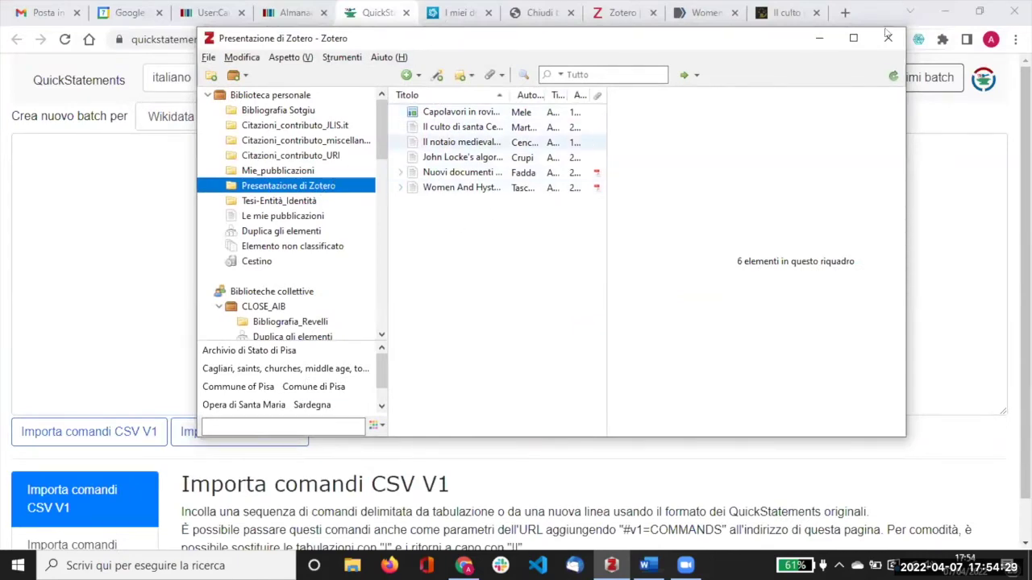
{"action": "left_click", "coordinate": [853, 38]}
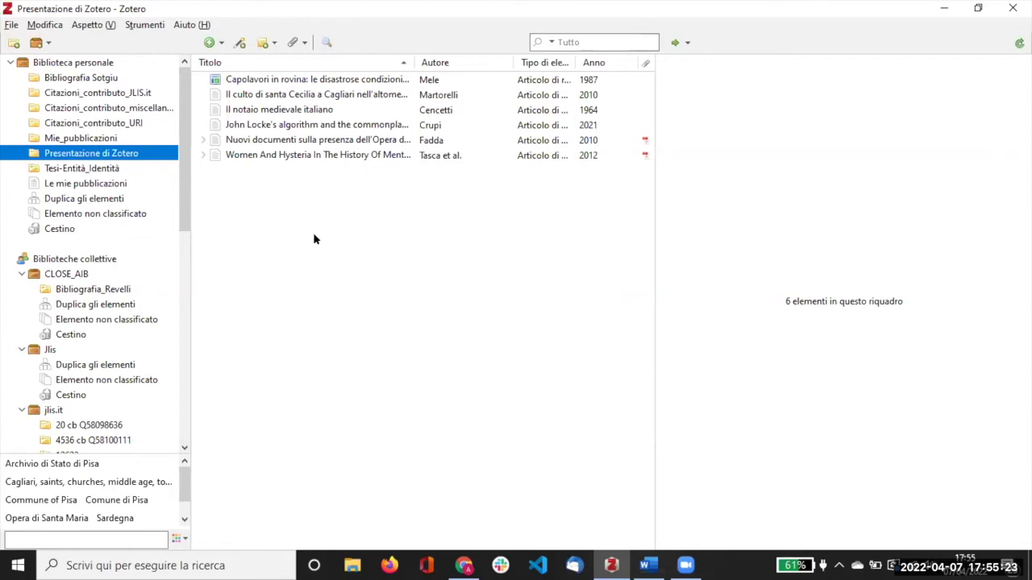
{"action": "left_click", "coordinate": [297, 79]}
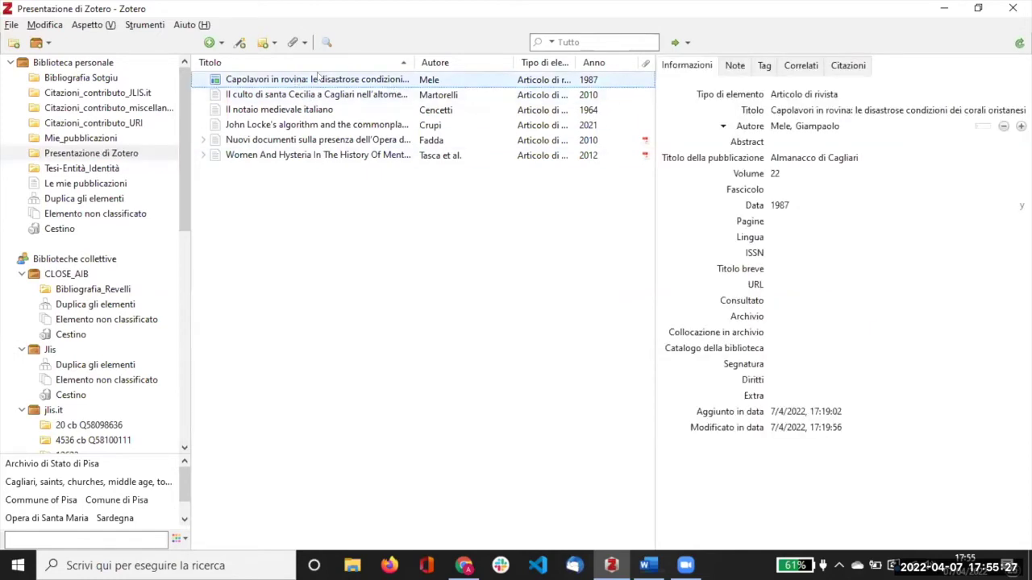
{"action": "left_click", "coordinate": [292, 95]}
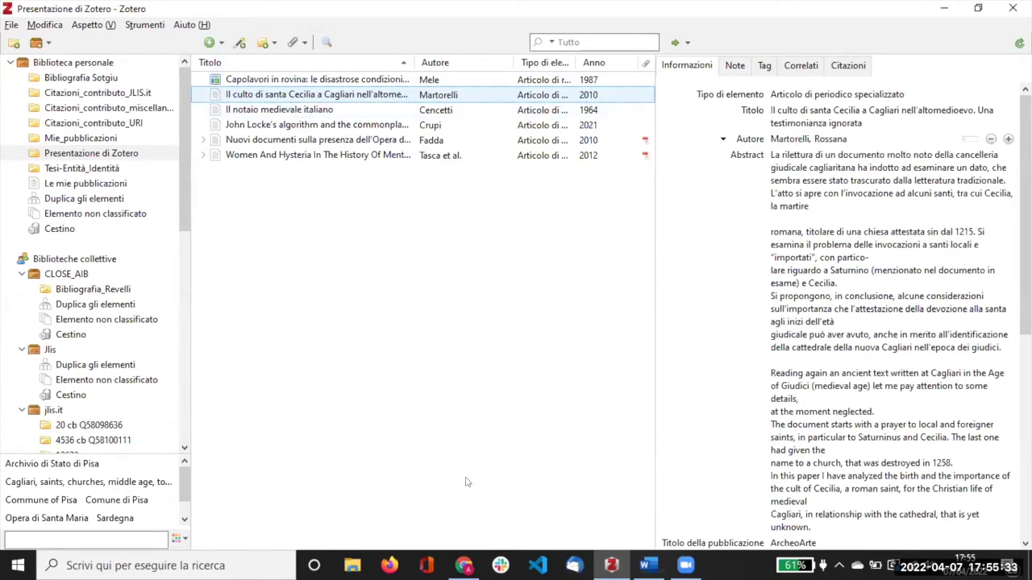
Switch to Chrome to view the Wikidata main page and QuickStatements, and return to Zotero
{"action": "left_click", "coordinate": [464, 566]}
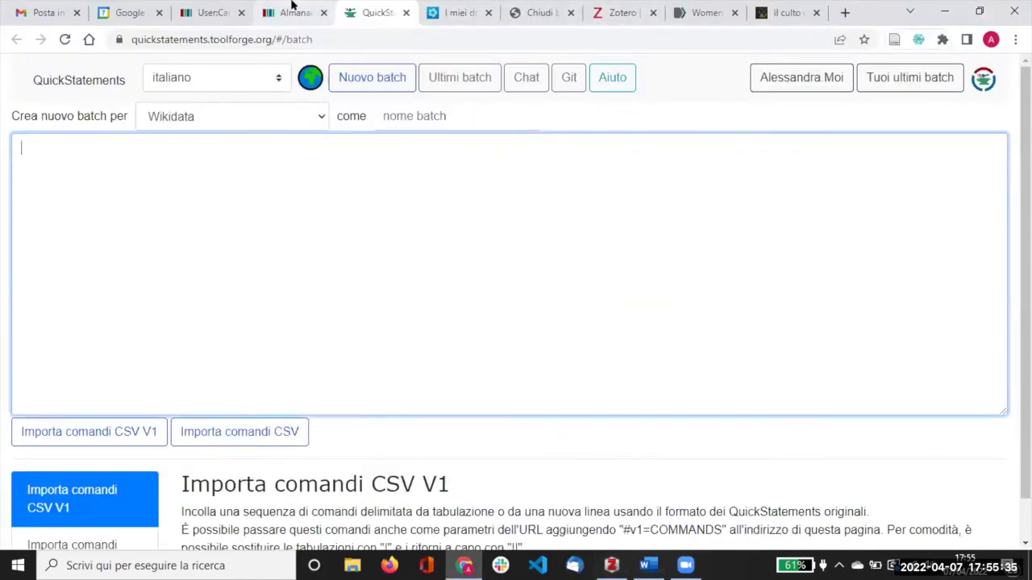
{"action": "left_click", "coordinate": [291, 11]}
{"action": "scroll", "coordinate": [258, 155], "scroll_direction": "up", "scroll_amount": 1}
{"action": "scroll", "coordinate": [258, 155], "scroll_direction": "up", "scroll_amount": 15}
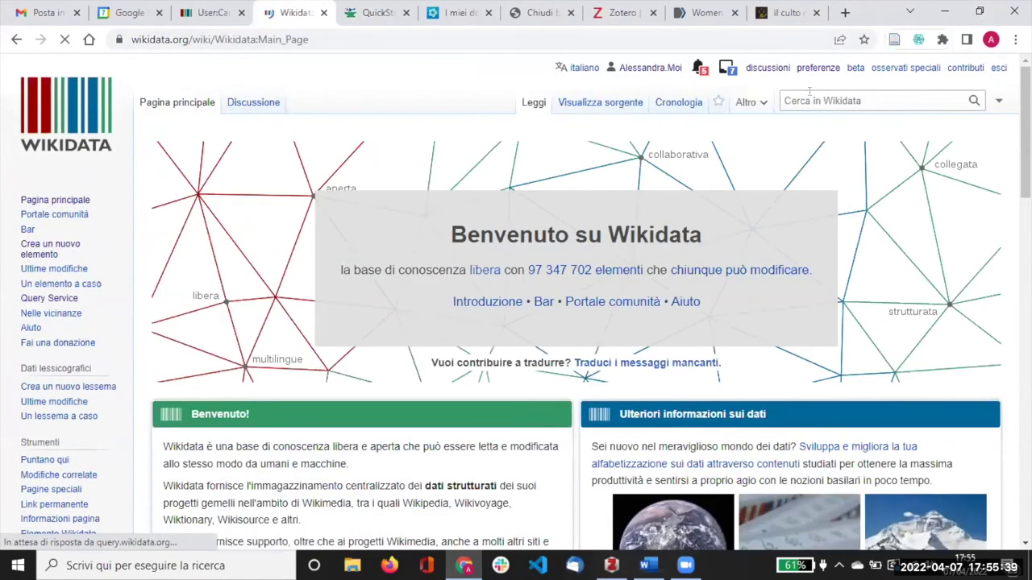
{"action": "left_click", "coordinate": [806, 101]}
{"action": "left_click", "coordinate": [426, 81]}
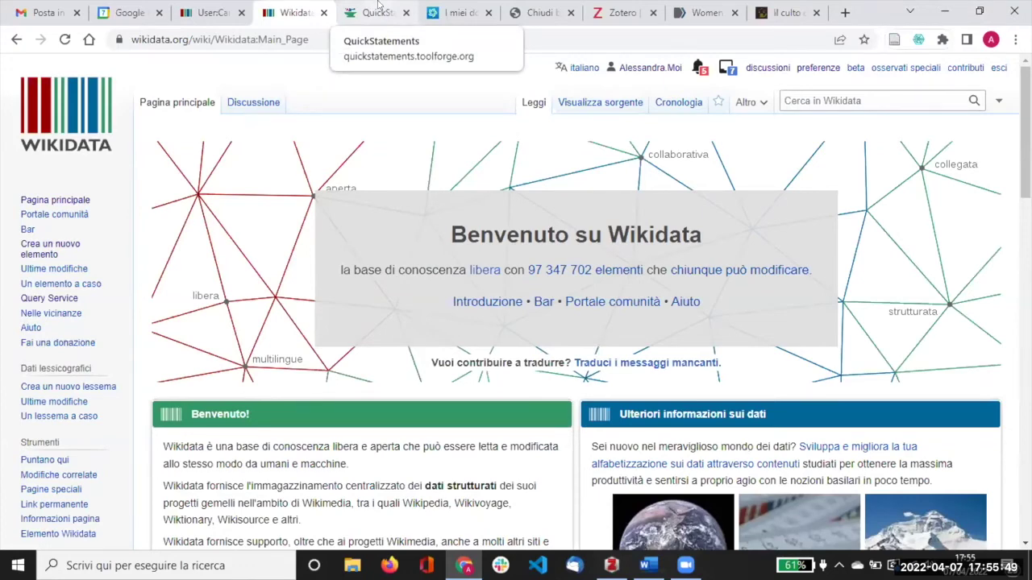
{"action": "left_click", "coordinate": [378, 5]}
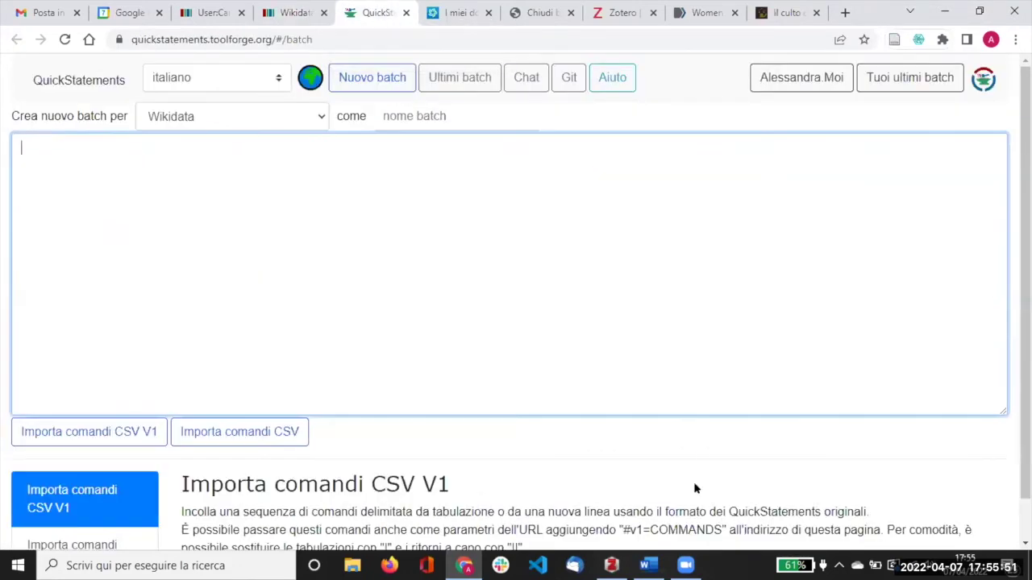
{"action": "left_click", "coordinate": [611, 565]}
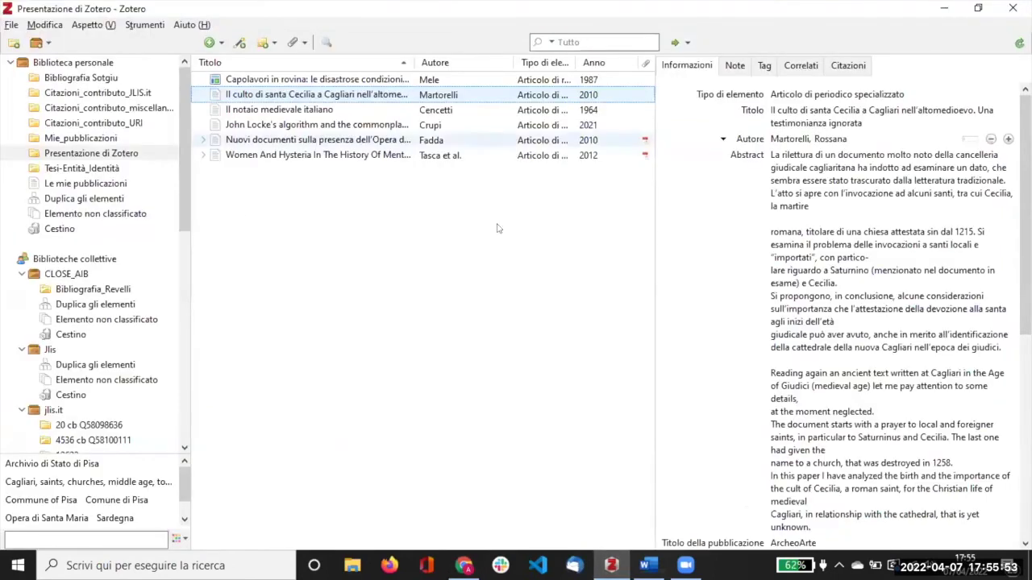
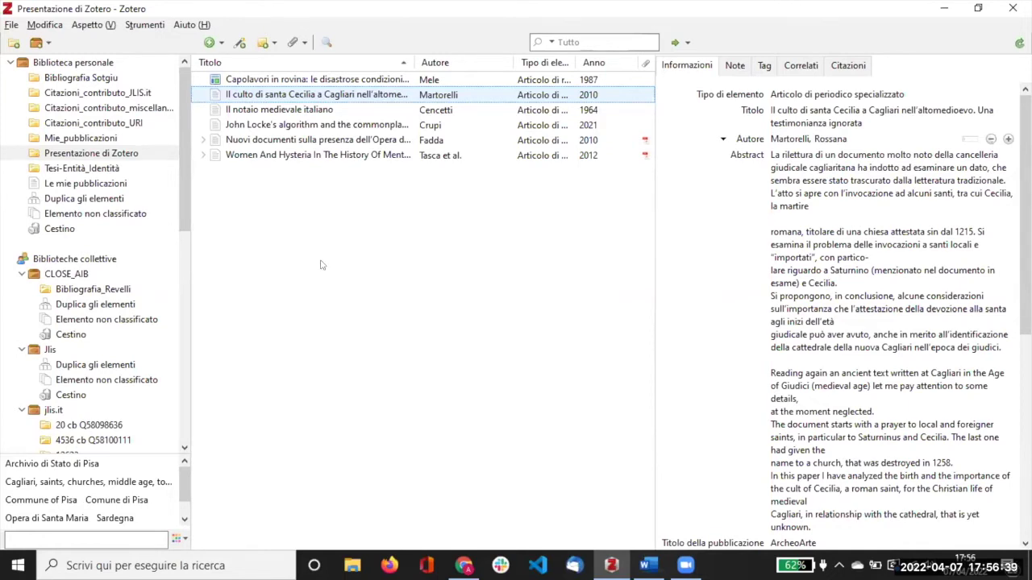
Switch back to Chrome and show the Wikidata main page
{"action": "key", "text": "alt+Tab"}
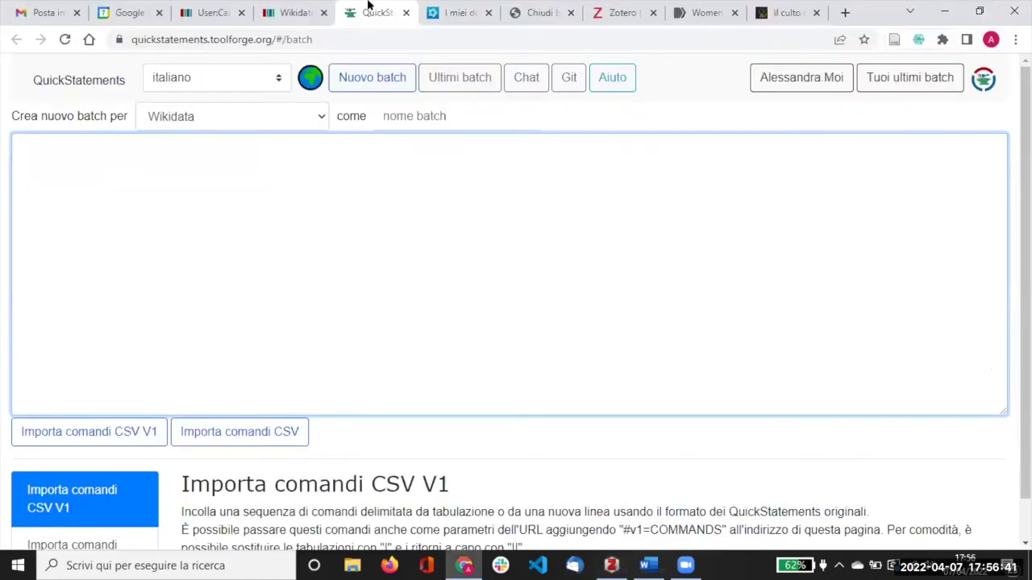
{"action": "left_click", "coordinate": [290, 12]}
{"action": "mouse_move", "coordinate": [769, 138]}
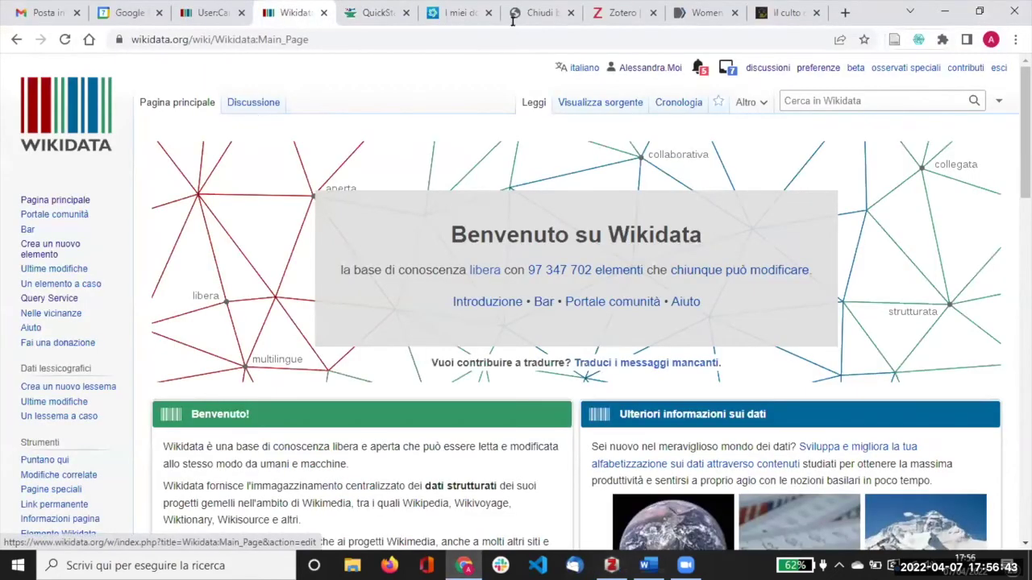
{"action": "mouse_move", "coordinate": [464, 565]}
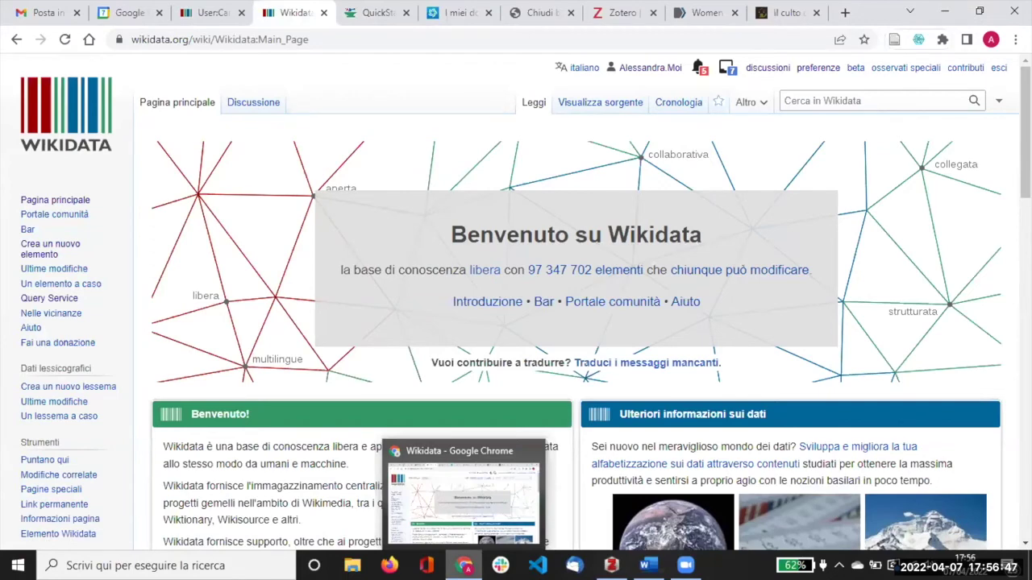
Return to Zotero and examine the record details of the remaining four articles, from "Il notaio medievale italiano" to "Women And Hysteria"
{"action": "key", "text": "alt+Tab"}
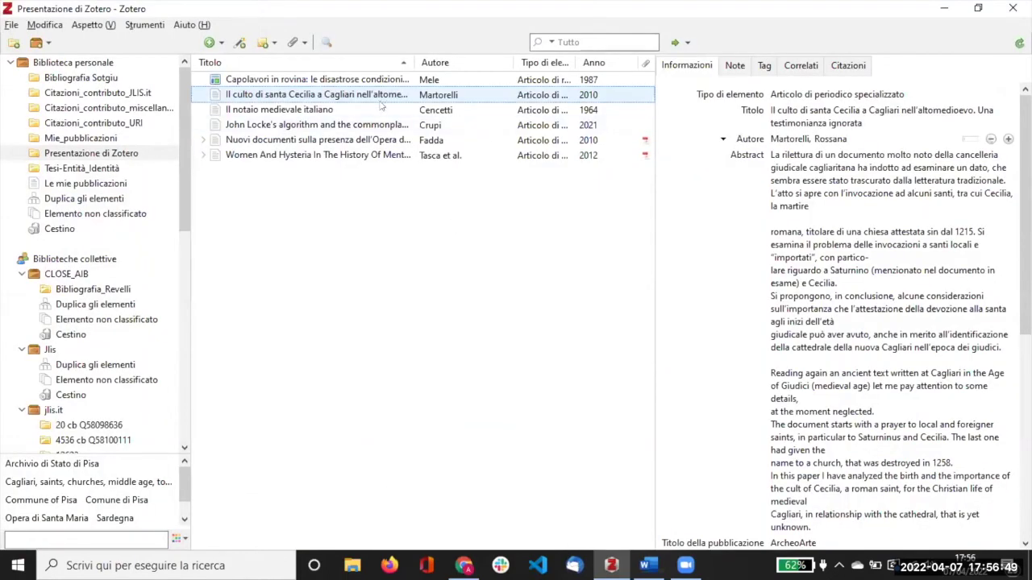
{"action": "left_click", "coordinate": [323, 109]}
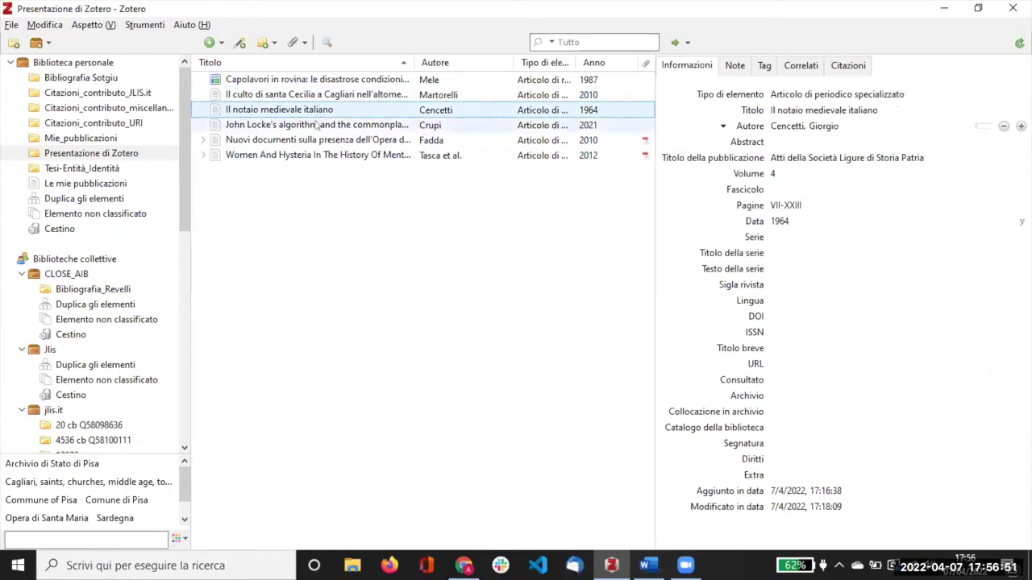
{"action": "left_click", "coordinate": [315, 126]}
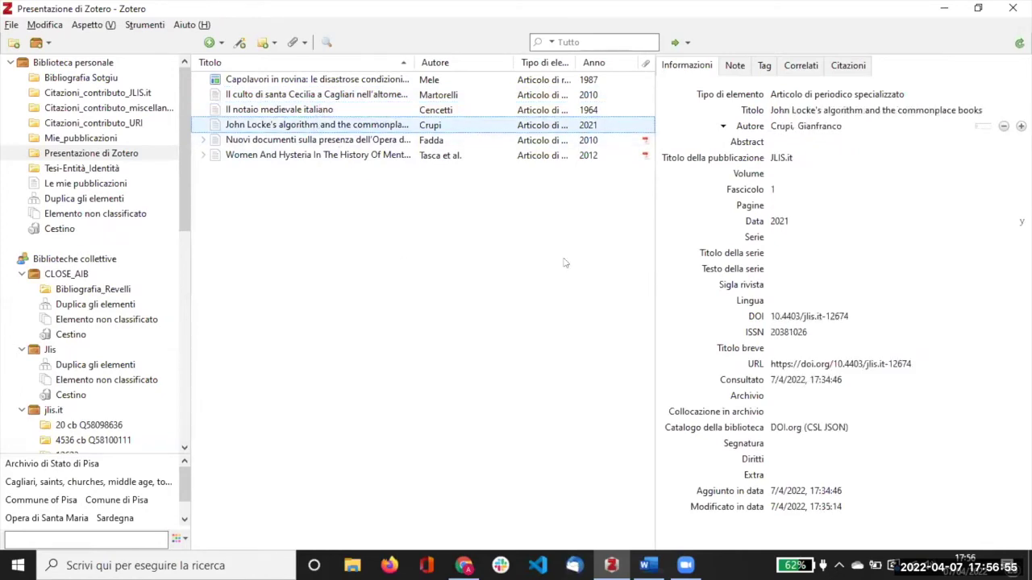
{"action": "left_click", "coordinate": [255, 142]}
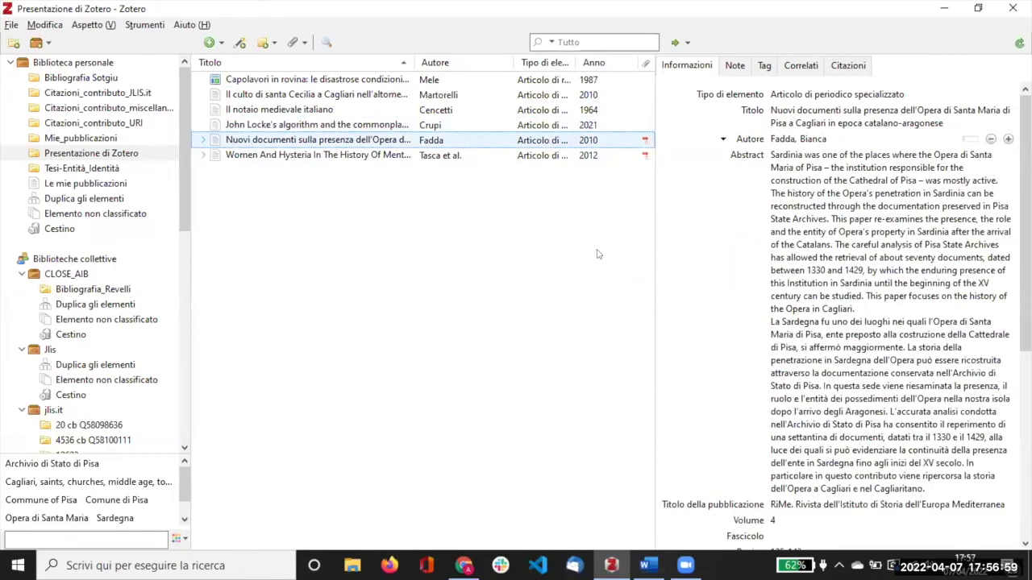
{"action": "left_click", "coordinate": [286, 156]}
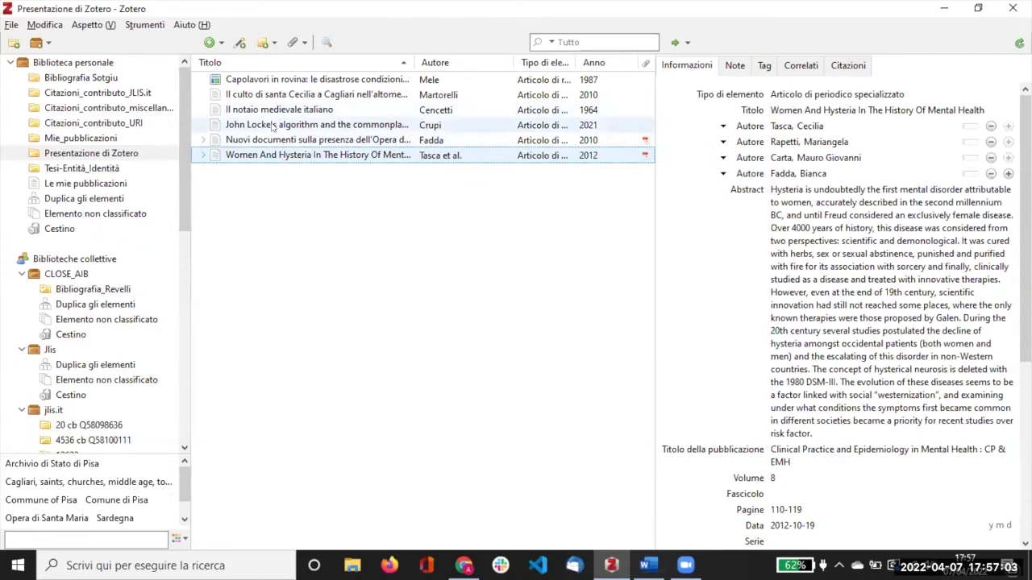
Show that the title of the article on John Locke's algorithm can be edited, leaving the field without entering anything
{"action": "left_click", "coordinate": [272, 126]}
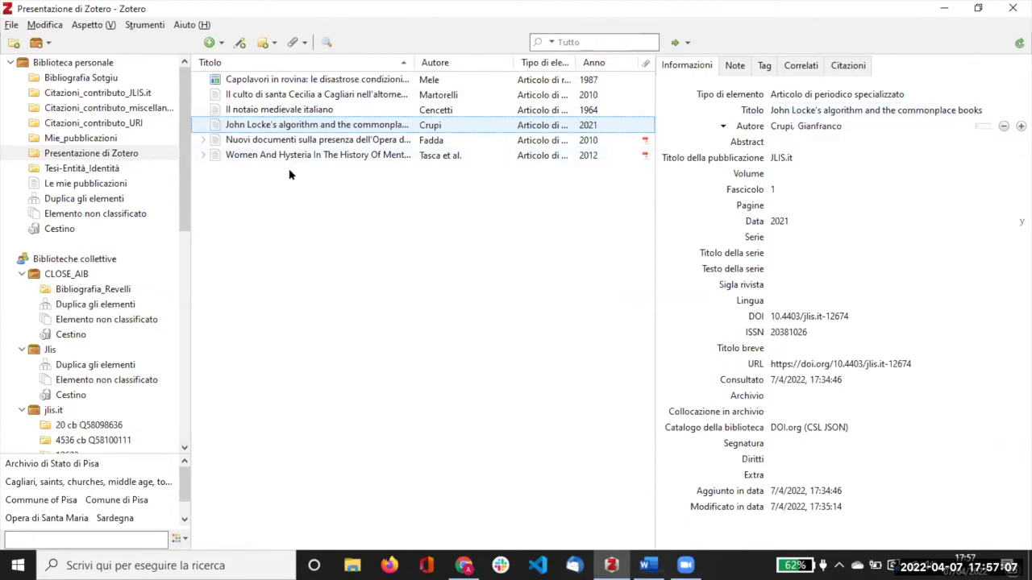
{"action": "left_click", "coordinate": [793, 112]}
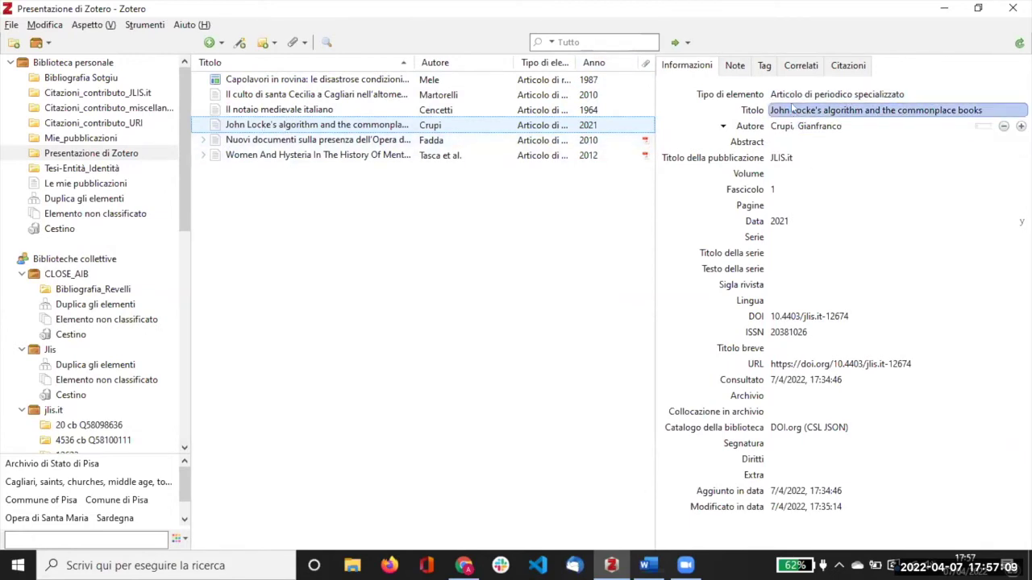
{"action": "key", "text": "Tab"}
{"action": "key", "text": "Tab"}
{"action": "left_click", "coordinate": [476, 211]}
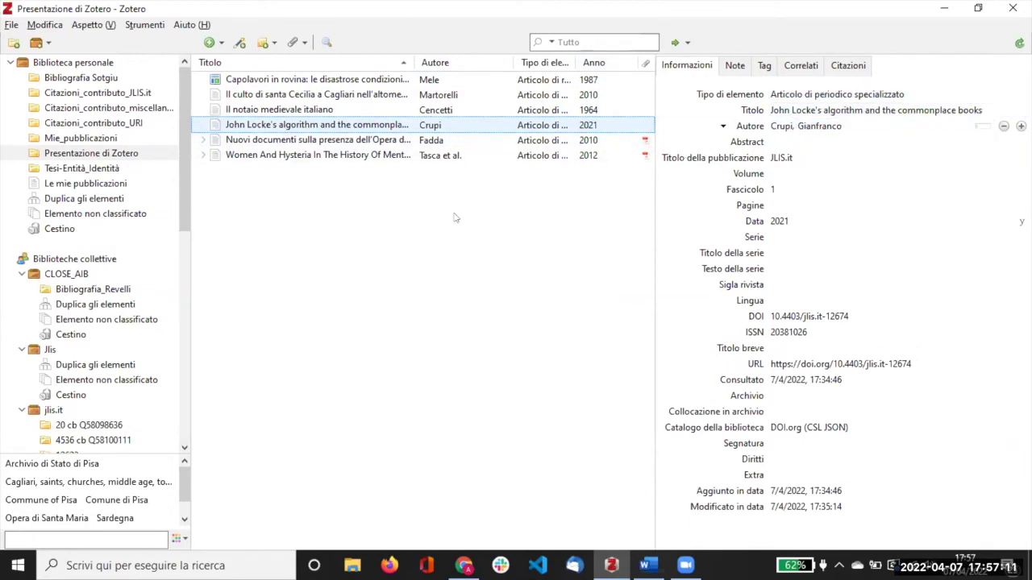
Show that the title and first author of "Women And Hysteria In The History Of Mental Health" can be edited, without entering anything
{"action": "left_click", "coordinate": [332, 158]}
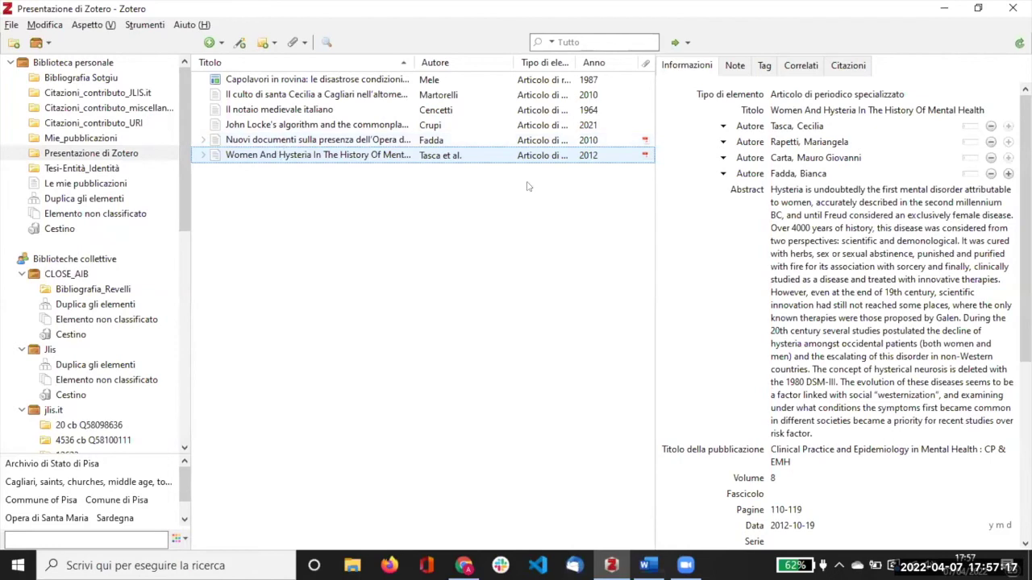
{"action": "left_click", "coordinate": [872, 112]}
{"action": "left_click", "coordinate": [871, 128]}
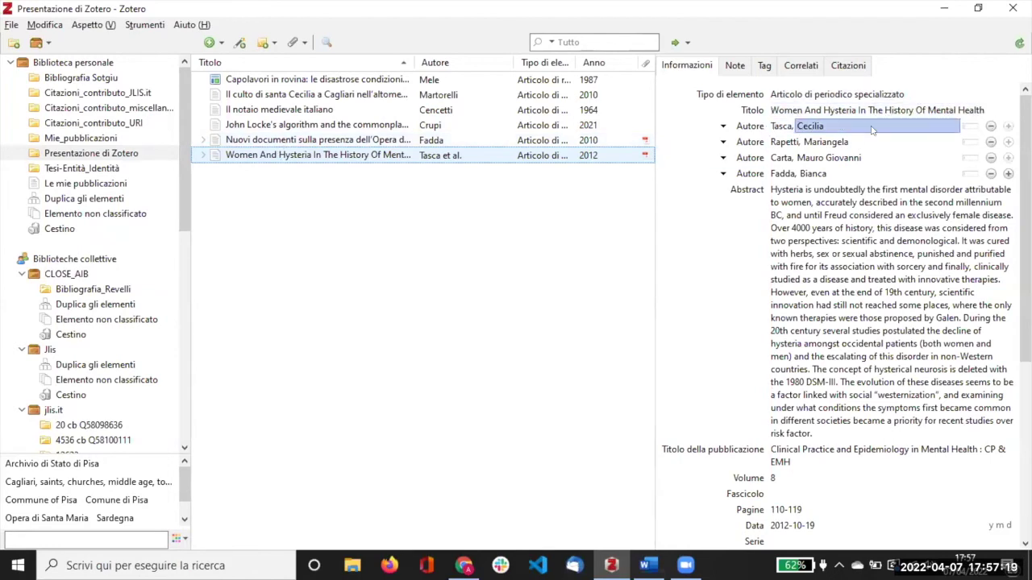
{"action": "key", "text": "Return"}
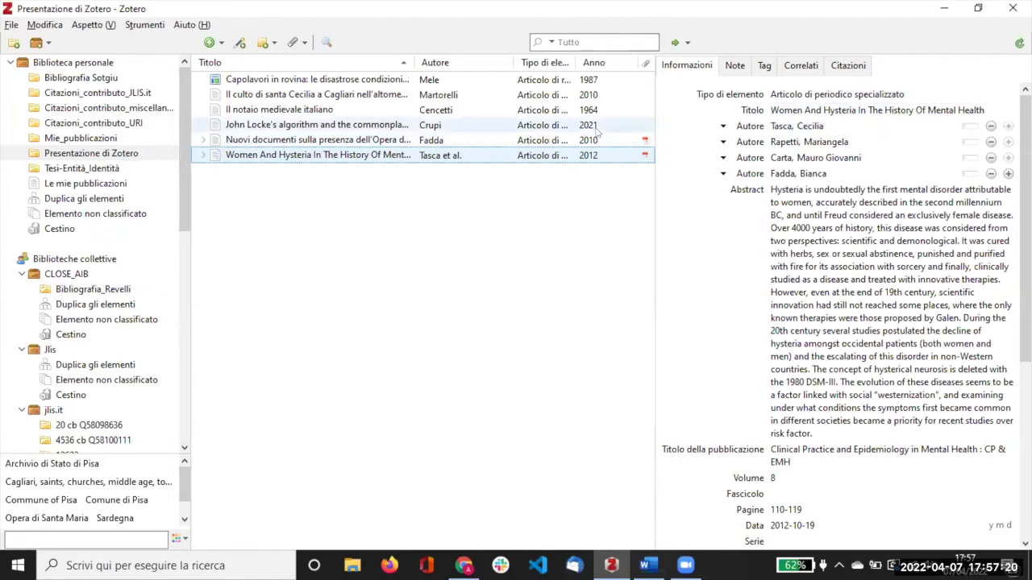
Move "Women And Hysteria In The History Of Mental Health" and the article on John Locke's algorithm to the trash
{"action": "right_click", "coordinate": [260, 155]}
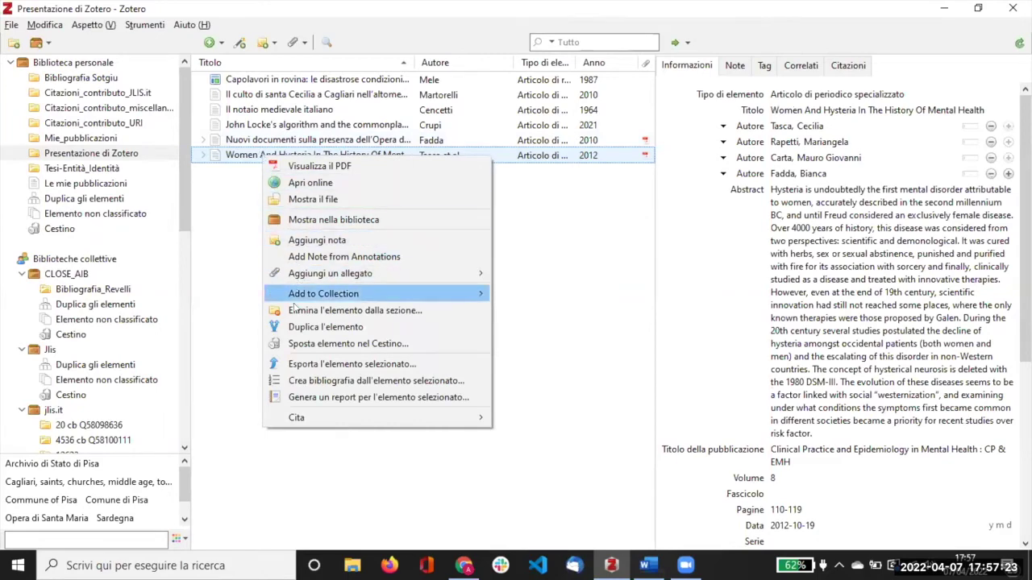
{"action": "left_click", "coordinate": [320, 344]}
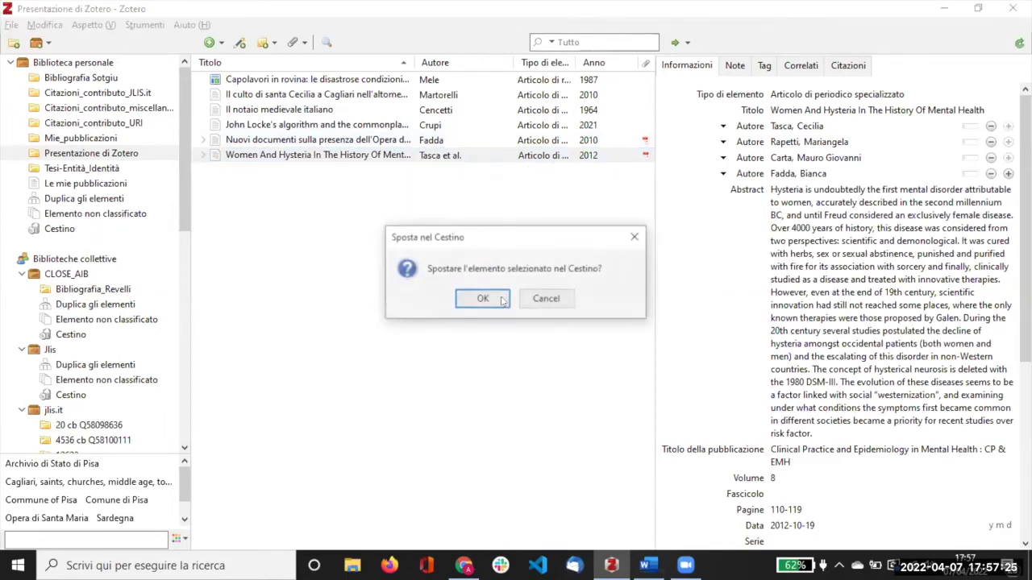
{"action": "left_click", "coordinate": [474, 297]}
{"action": "right_click", "coordinate": [287, 128]}
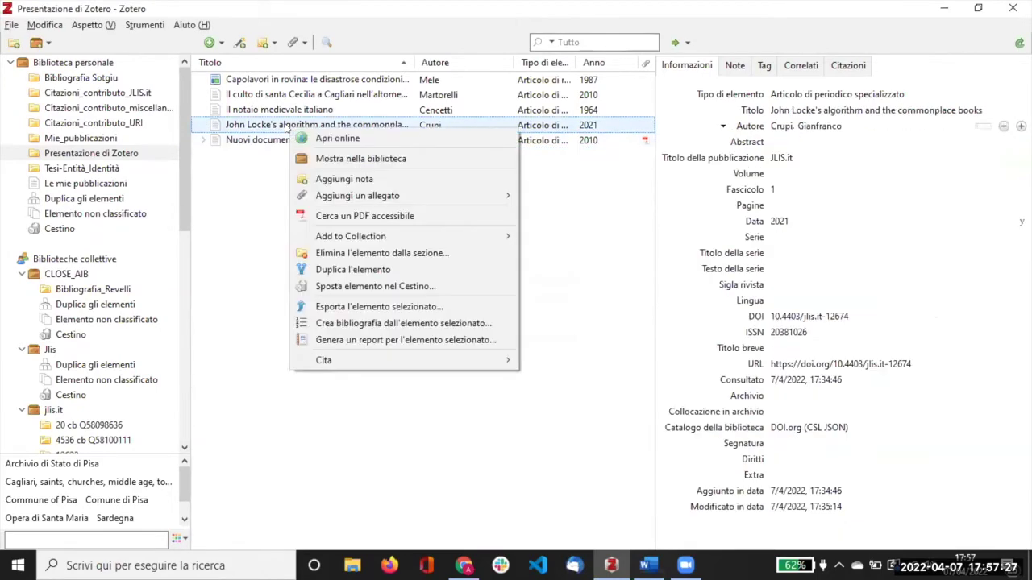
{"action": "left_click", "coordinate": [363, 288]}
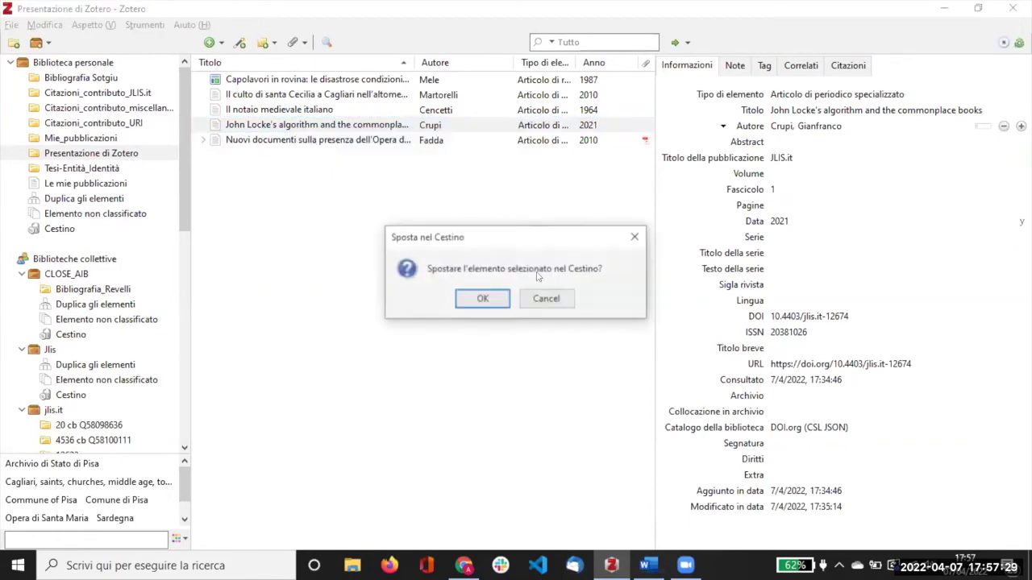
{"action": "left_click", "coordinate": [482, 297]}
Examine the record details of the four articles remaining in the "Presentazione di Zotero" collection
{"action": "left_click", "coordinate": [327, 79]}
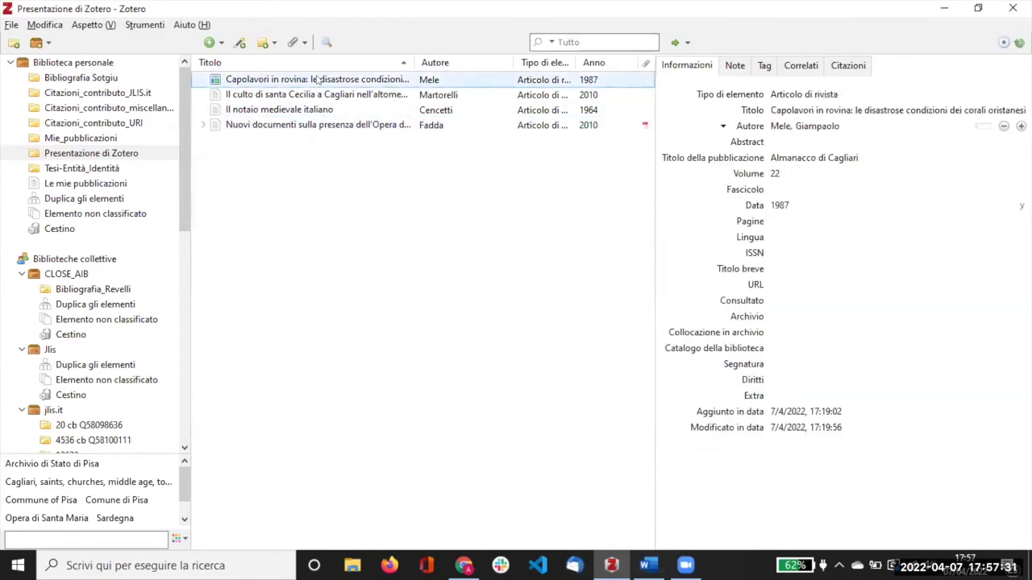
{"action": "left_click", "coordinate": [286, 95]}
{"action": "left_click", "coordinate": [283, 110]}
{"action": "left_click", "coordinate": [284, 125]}
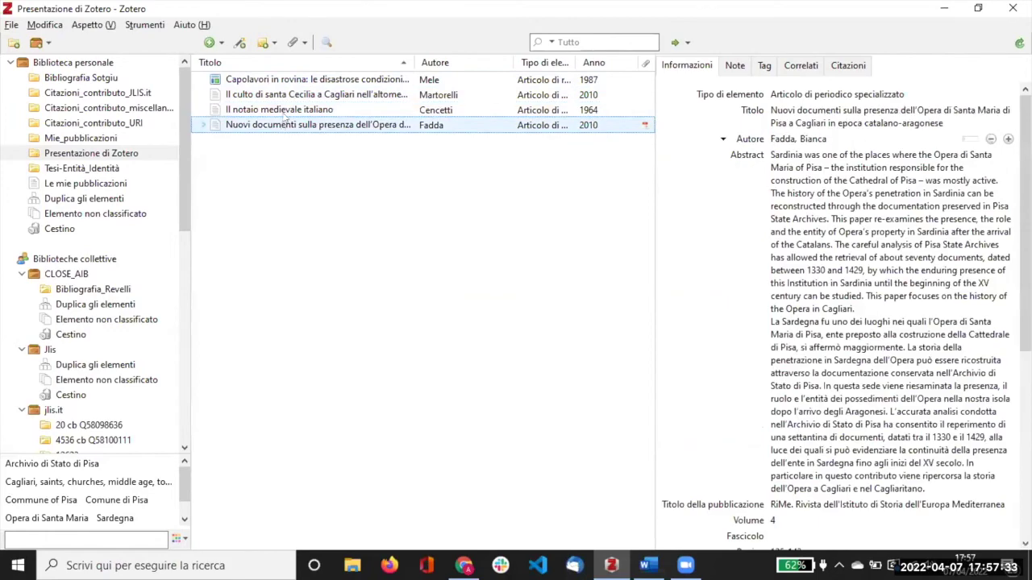
{"action": "left_click", "coordinate": [287, 79]}
{"action": "left_click", "coordinate": [278, 94]}
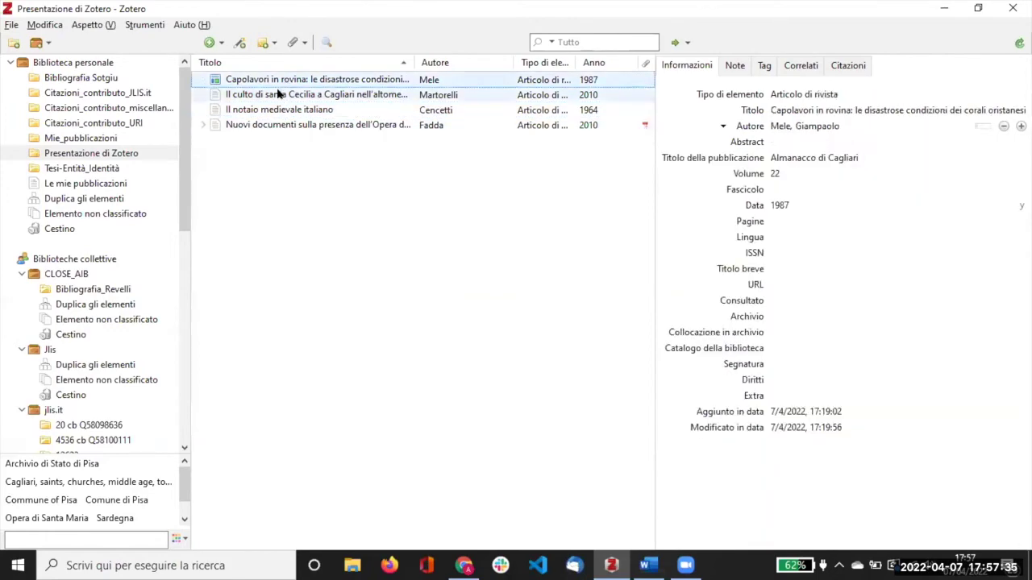
{"action": "left_click", "coordinate": [278, 95]}
{"action": "left_click", "coordinate": [279, 110]}
{"action": "left_click", "coordinate": [280, 125]}
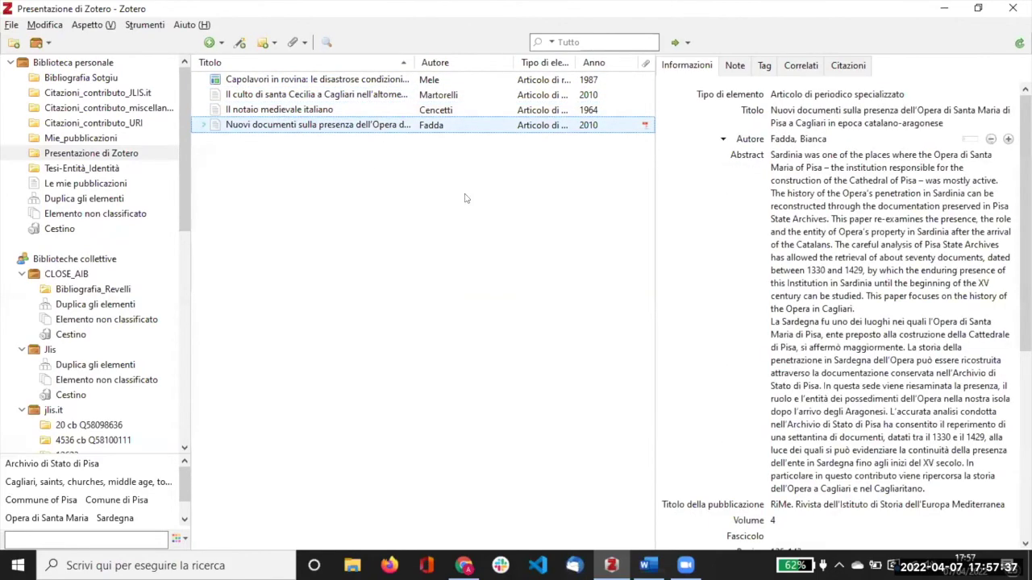
Show the QuickStatements new batch page in Chrome and bring Zotero in front of it in a reduced window
{"action": "left_click", "coordinate": [464, 565]}
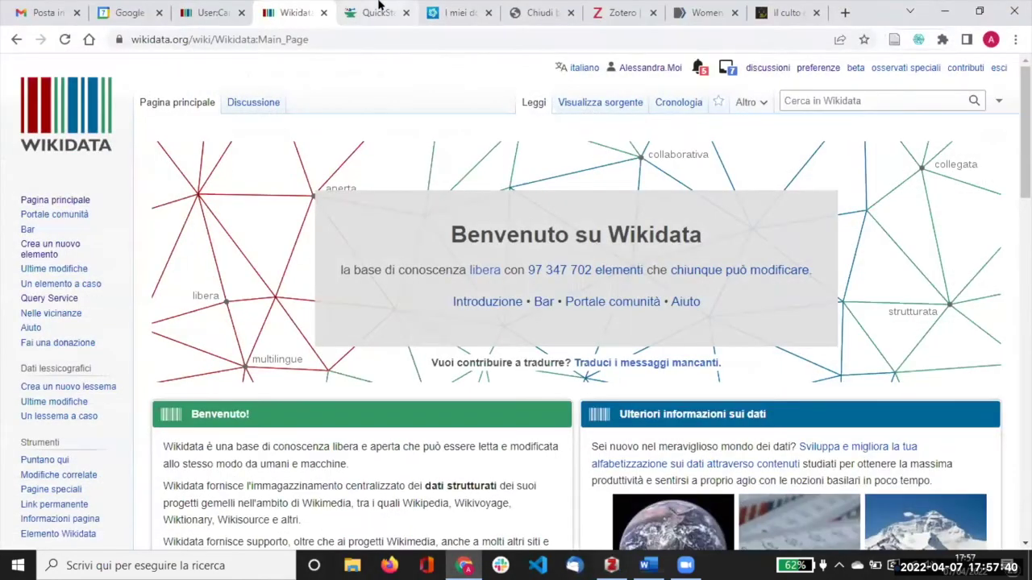
{"action": "left_click", "coordinate": [377, 12]}
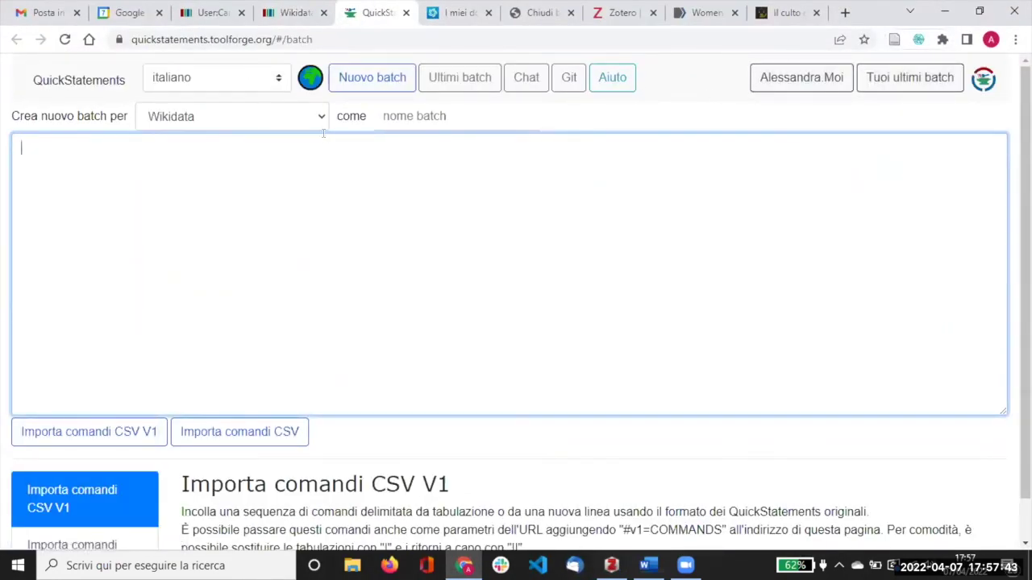
{"action": "left_click", "coordinate": [611, 565]}
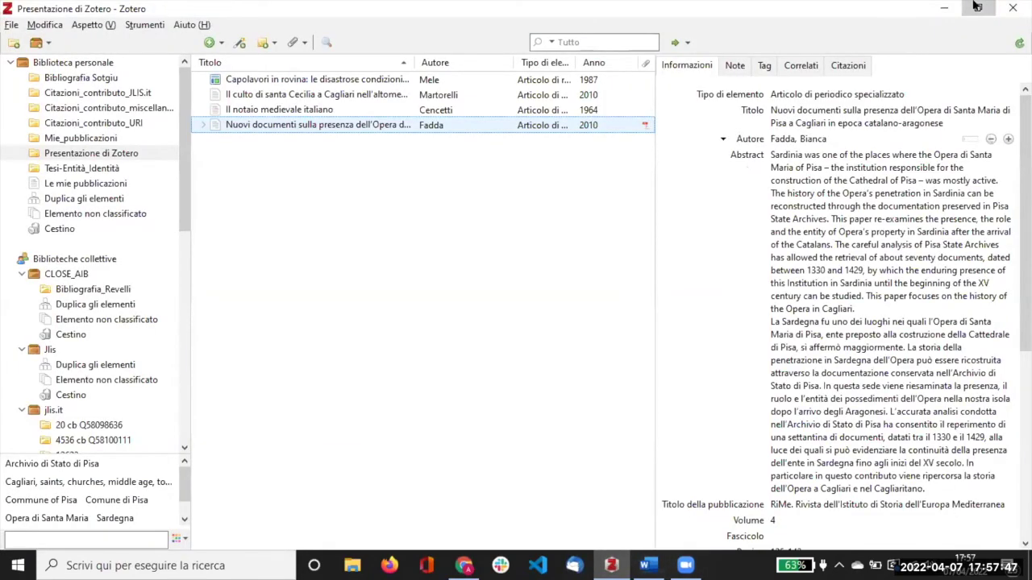
{"action": "left_click", "coordinate": [978, 8]}
Select all four articles in the Zotero collection and drop them into the QuickStatements command box
{"action": "left_click", "coordinate": [448, 114]}
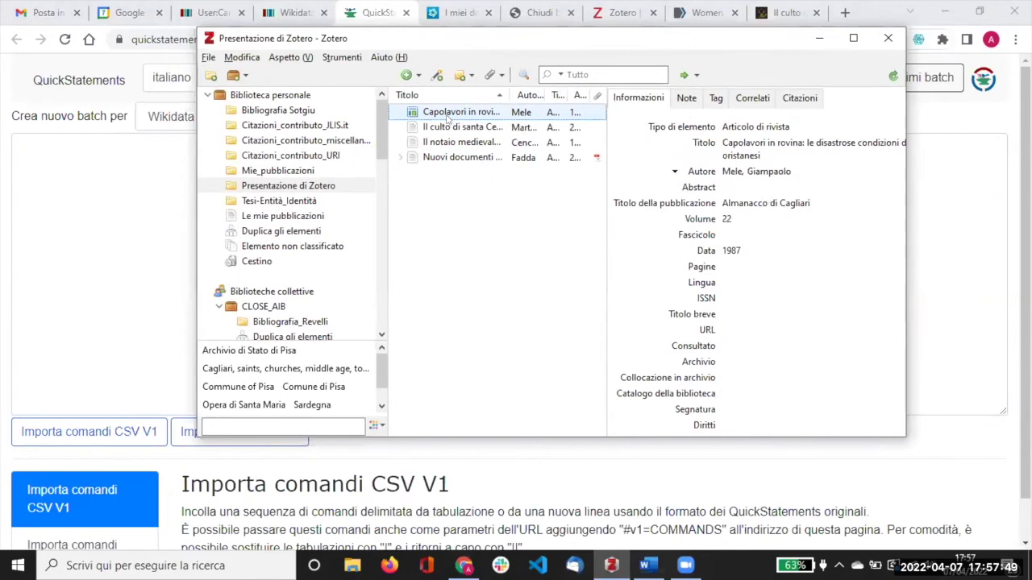
{"action": "left_click", "coordinate": [440, 143], "text": "shift"}
{"action": "left_click", "coordinate": [435, 157], "text": "shift"}
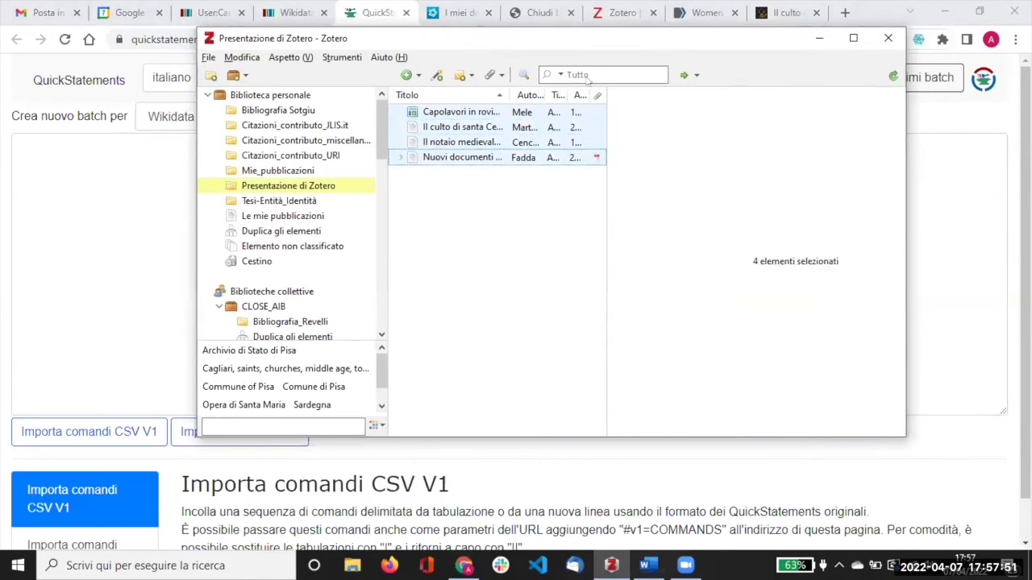
{"action": "left_click_drag", "start_coordinate": [512, 40], "coordinate": [687, 33]}
{"action": "left_click_drag", "start_coordinate": [621, 107], "coordinate": [127, 192]}
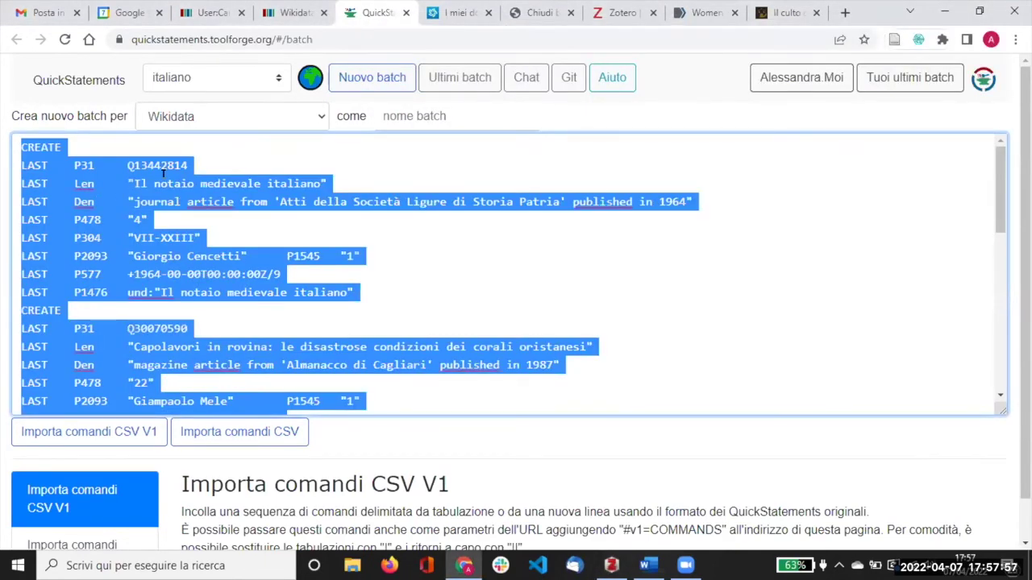
Point out the CREATE command and the P31 property in the first article's block of commands
{"action": "left_click", "coordinate": [79, 144]}
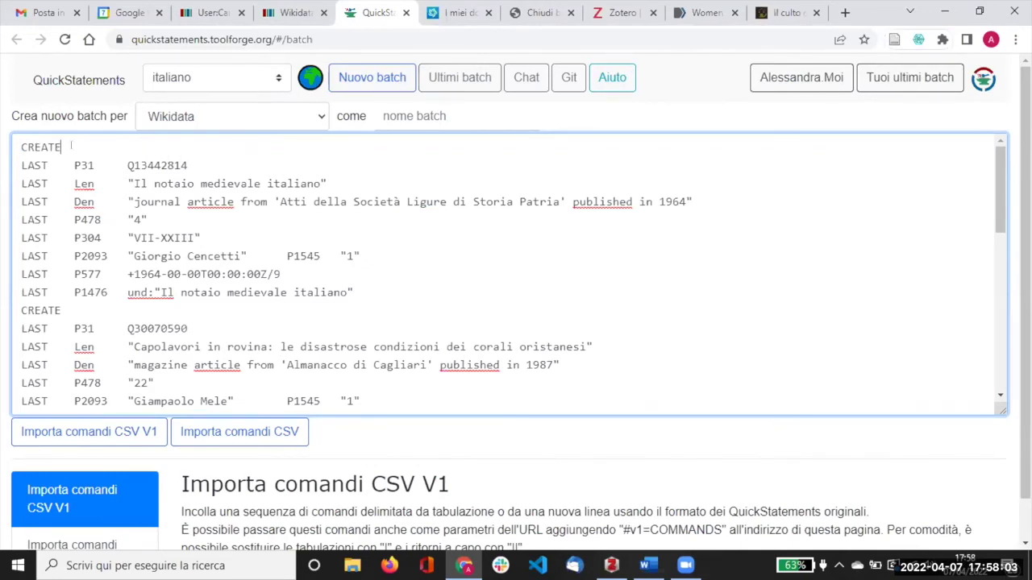
{"action": "left_click_drag", "start_coordinate": [17, 143], "coordinate": [62, 147]}
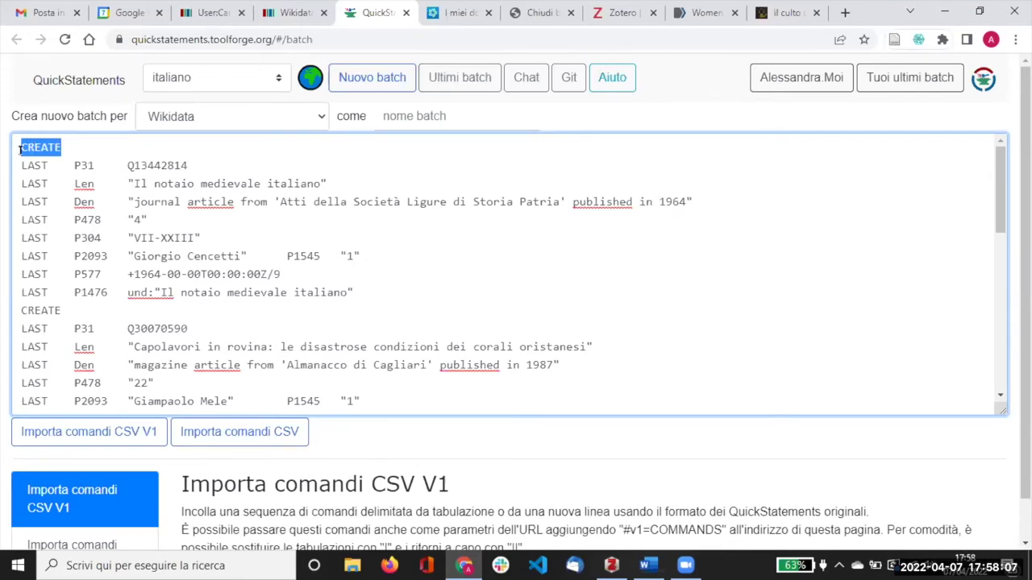
{"action": "left_click", "coordinate": [20, 147]}
{"action": "double_click", "coordinate": [31, 144]}
{"action": "left_click_drag", "start_coordinate": [73, 165], "coordinate": [80, 172]}
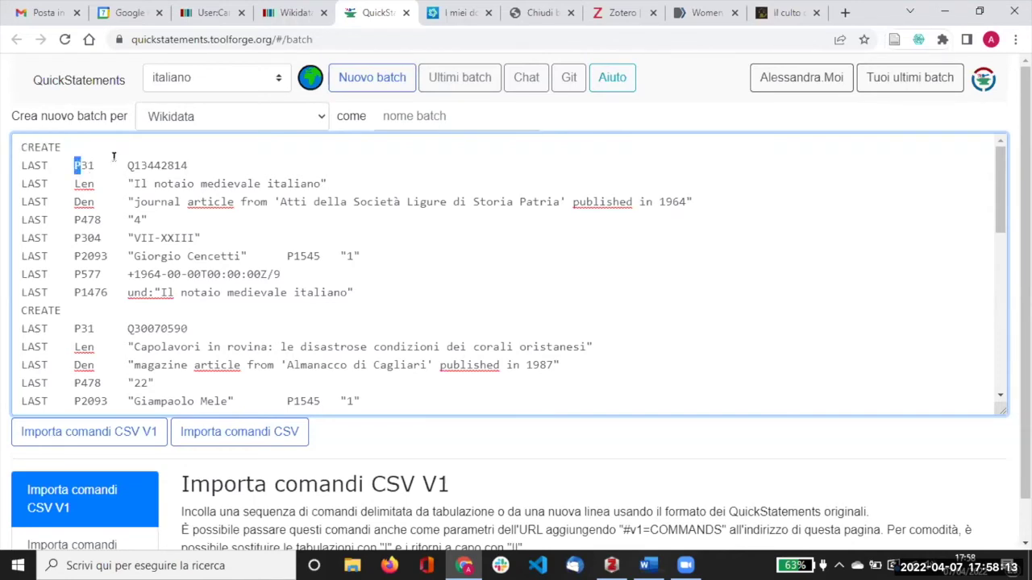
{"action": "key", "text": "Right"}
Examine the command blocks of the other three articles, from "Capolavori in rovina" to "Il culto di santa Cecilia"
{"action": "scroll", "coordinate": [155, 184], "scroll_direction": "down", "scroll_amount": 4}
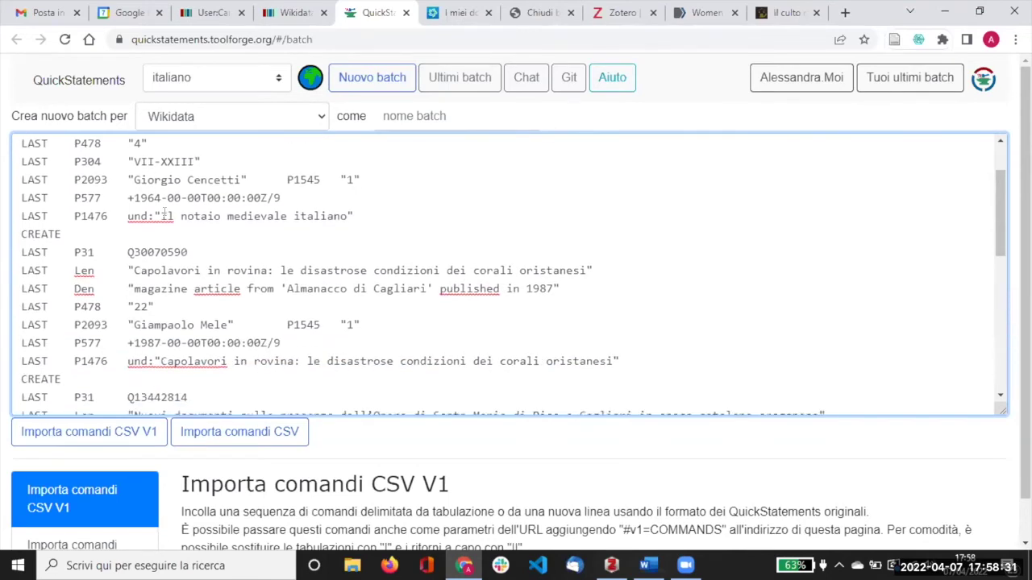
{"action": "left_click_drag", "start_coordinate": [21, 158], "coordinate": [619, 286]}
{"action": "scroll", "coordinate": [131, 260], "scroll_direction": "down", "scroll_amount": 2}
{"action": "left_click_drag", "start_coordinate": [21, 229], "coordinate": [161, 273]}
{"action": "scroll", "coordinate": [96, 265], "scroll_direction": "down", "scroll_amount": 2}
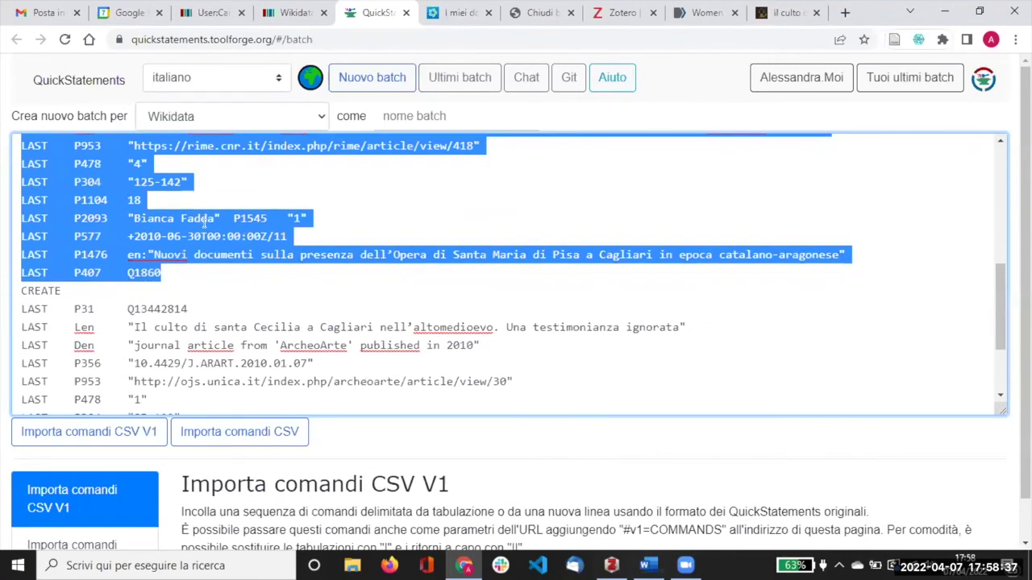
{"action": "scroll", "coordinate": [205, 225], "scroll_direction": "down", "scroll_amount": 2}
{"action": "left_click_drag", "start_coordinate": [21, 223], "coordinate": [185, 375]}
{"action": "scroll", "coordinate": [322, 278], "scroll_direction": "down", "scroll_amount": 2}
{"action": "scroll", "coordinate": [228, 285], "scroll_direction": "up", "scroll_amount": 6}
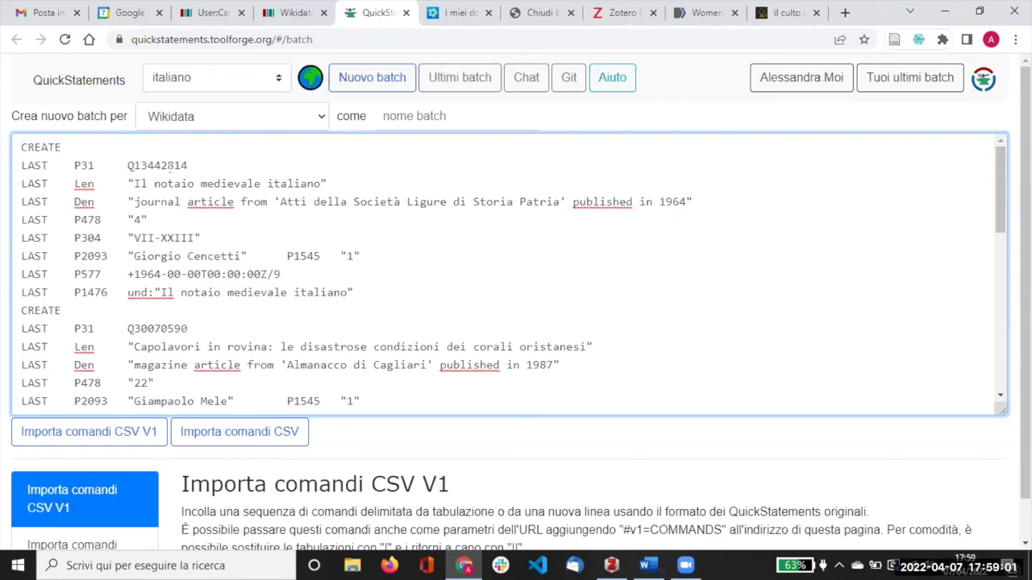
Highlight the command block of "Il notaio medievale italiano" and the title used as its English label
{"action": "left_click_drag", "start_coordinate": [20, 145], "coordinate": [362, 285]}
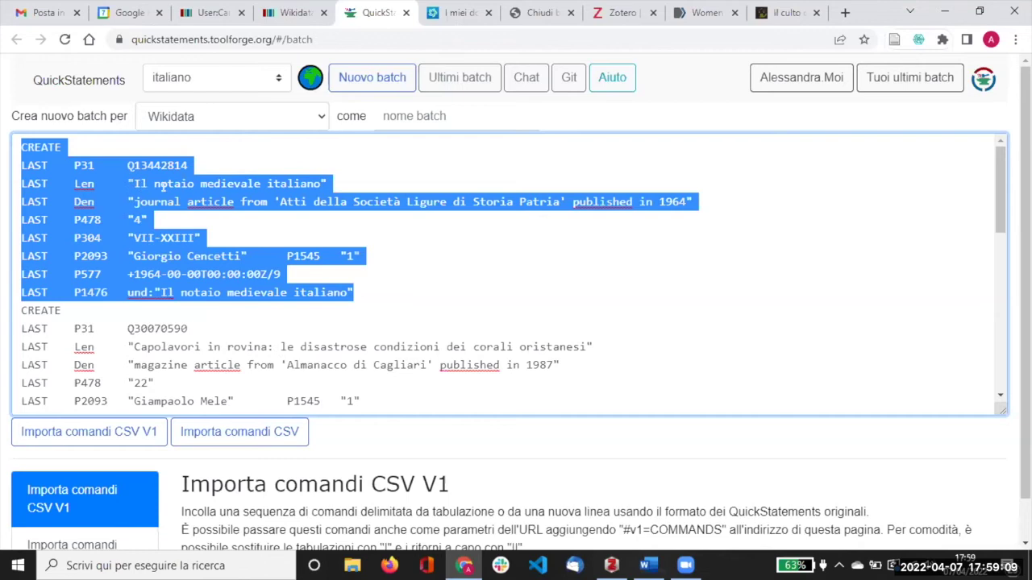
{"action": "left_click", "coordinate": [144, 201]}
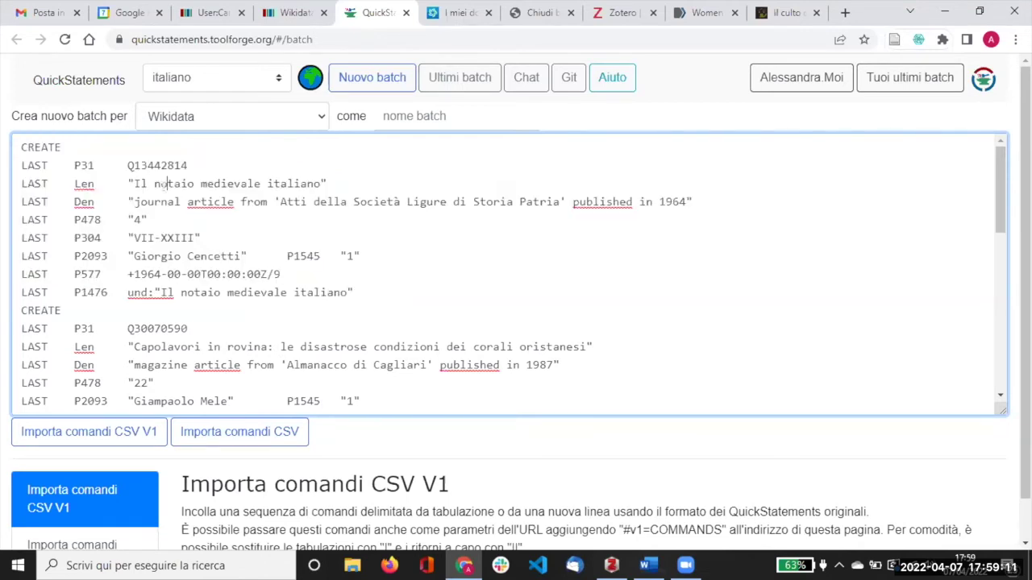
{"action": "left_click_drag", "start_coordinate": [131, 183], "coordinate": [320, 184]}
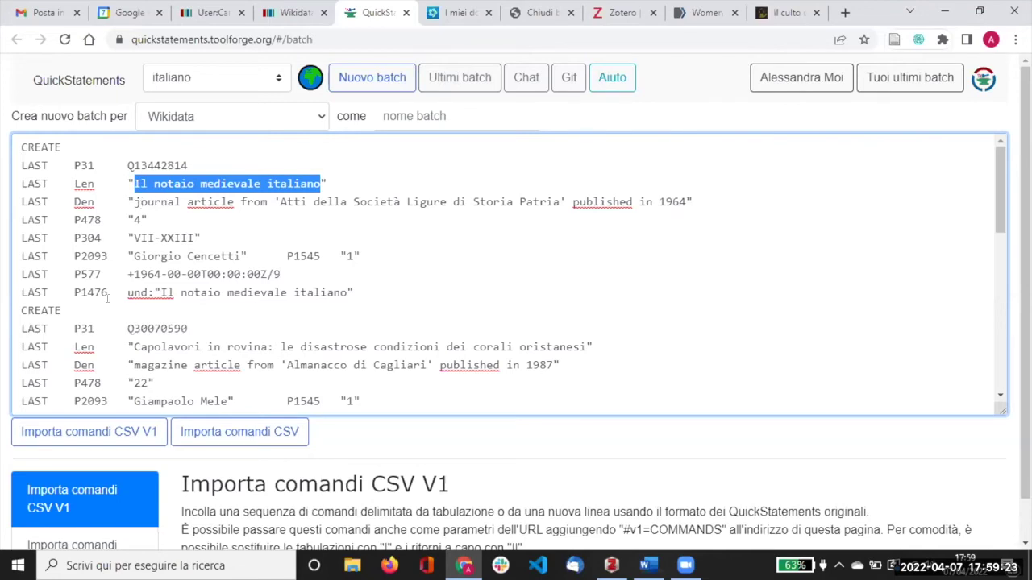
Import the commands as CSV V1 and check the preview of the items for creation
{"action": "scroll", "coordinate": [419, 440], "scroll_direction": "down", "scroll_amount": 1}
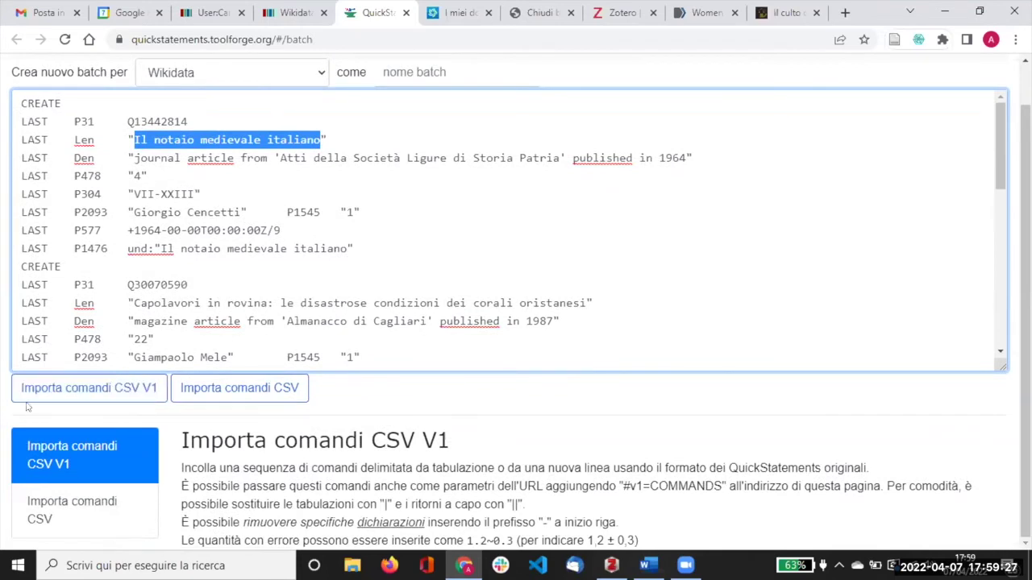
{"action": "left_click", "coordinate": [127, 392]}
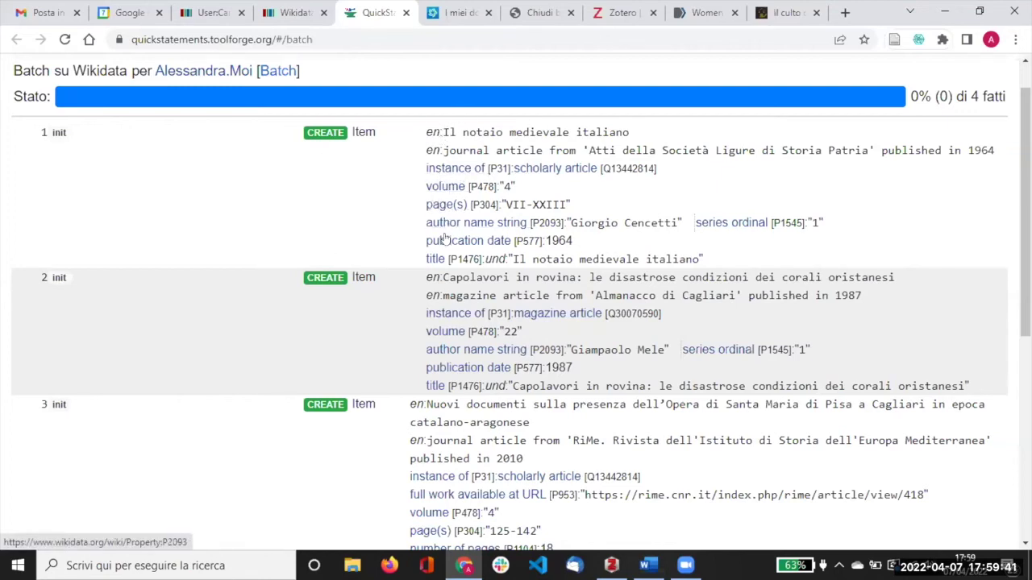
{"action": "scroll", "coordinate": [351, 216], "scroll_direction": "down", "scroll_amount": 4}
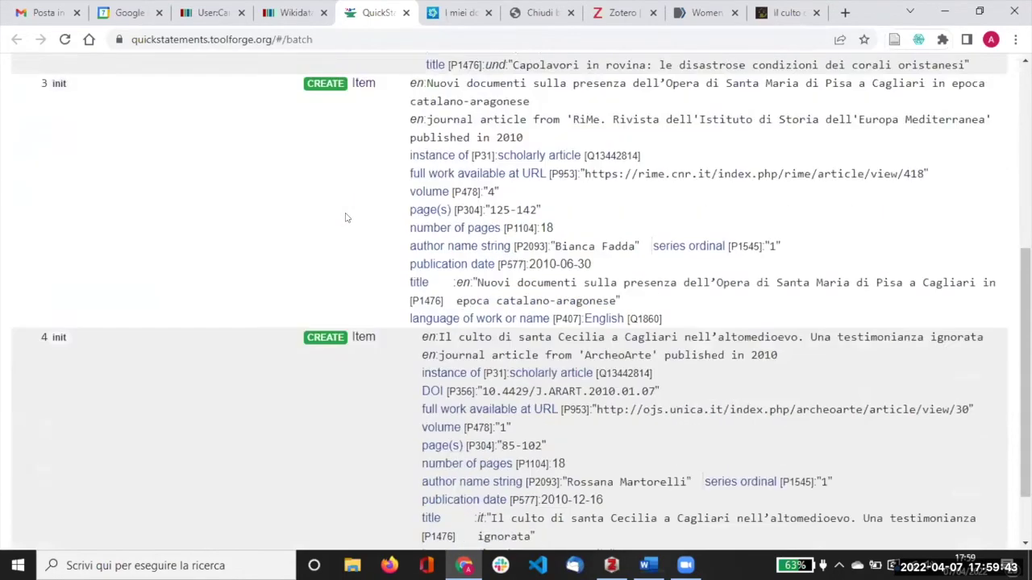
{"action": "scroll", "coordinate": [346, 218], "scroll_direction": "down", "scroll_amount": 2}
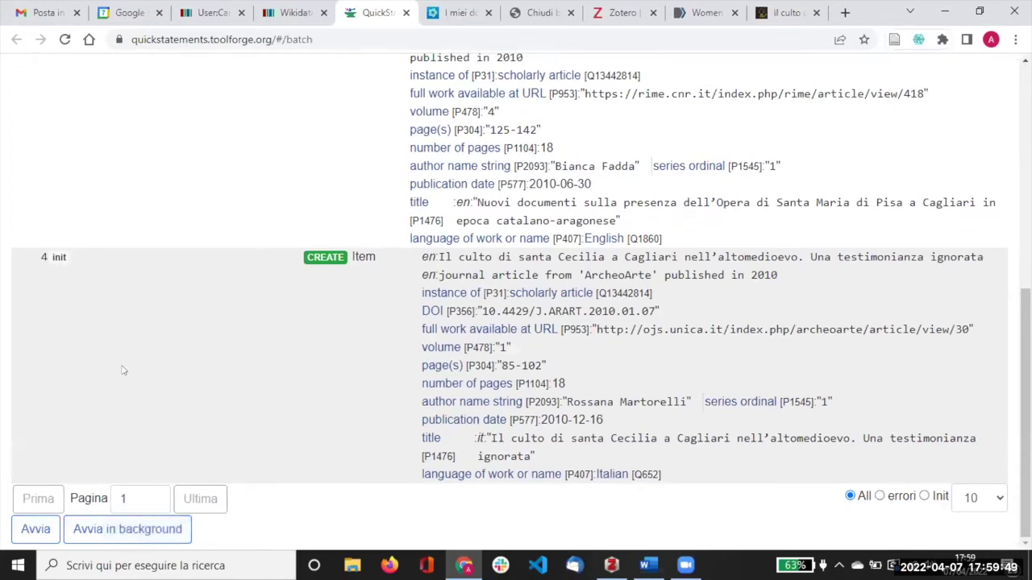
Run the batch on Wikidata in the foreground and follow its progress
{"action": "left_click", "coordinate": [33, 529]}
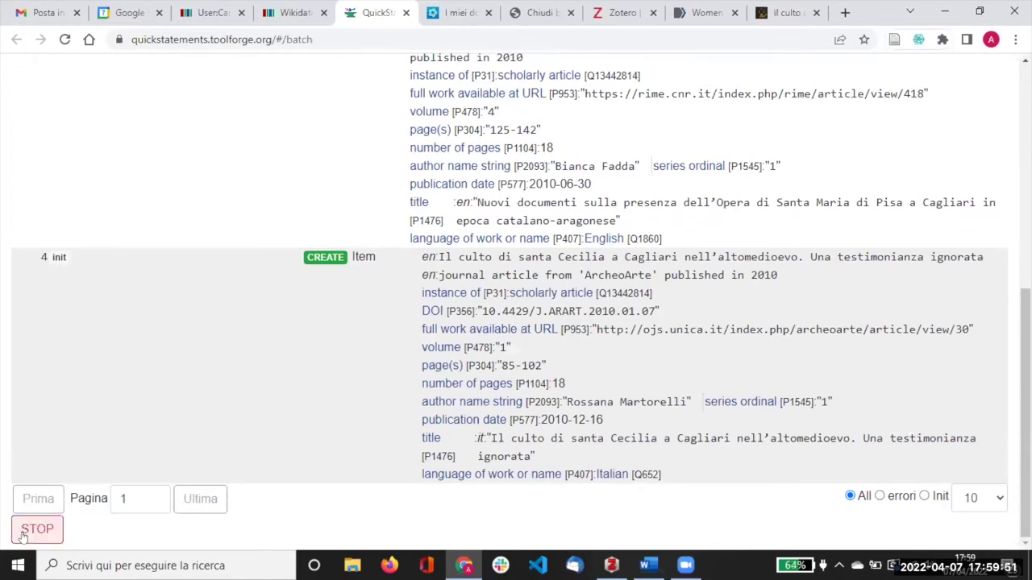
{"action": "scroll", "coordinate": [226, 176], "scroll_direction": "up", "scroll_amount": 5}
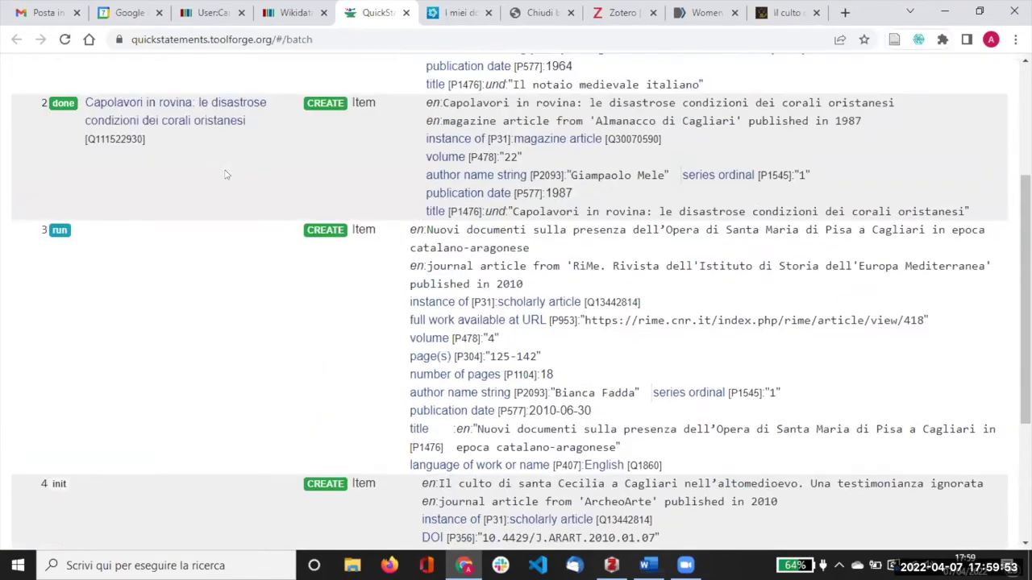
{"action": "scroll", "coordinate": [226, 175], "scroll_direction": "up", "scroll_amount": 2}
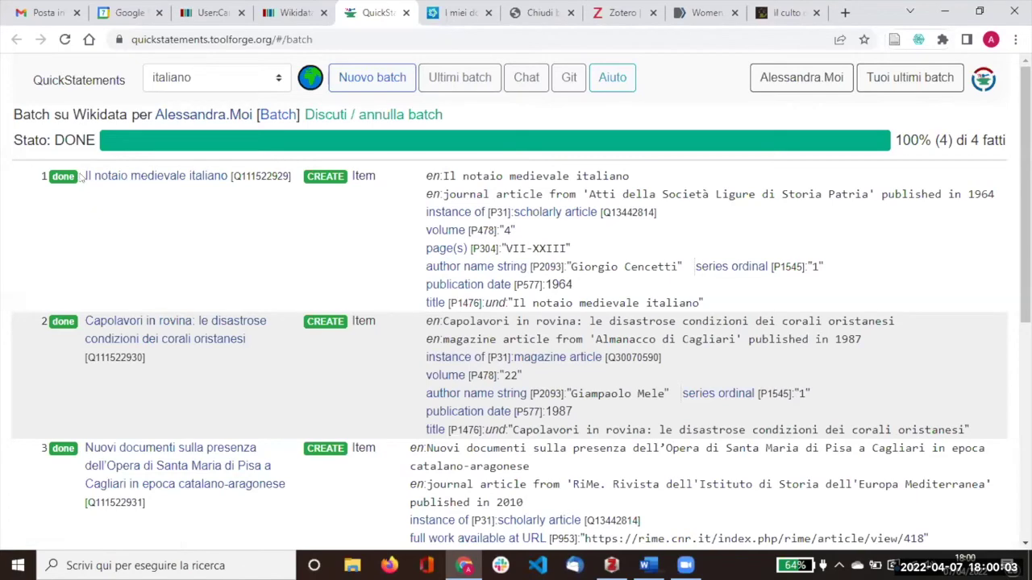
Highlight the Wikidata identifier of the created item "Il notaio medievale italiano" and open that item in a new tab
{"action": "left_click_drag", "start_coordinate": [232, 176], "coordinate": [287, 176]}
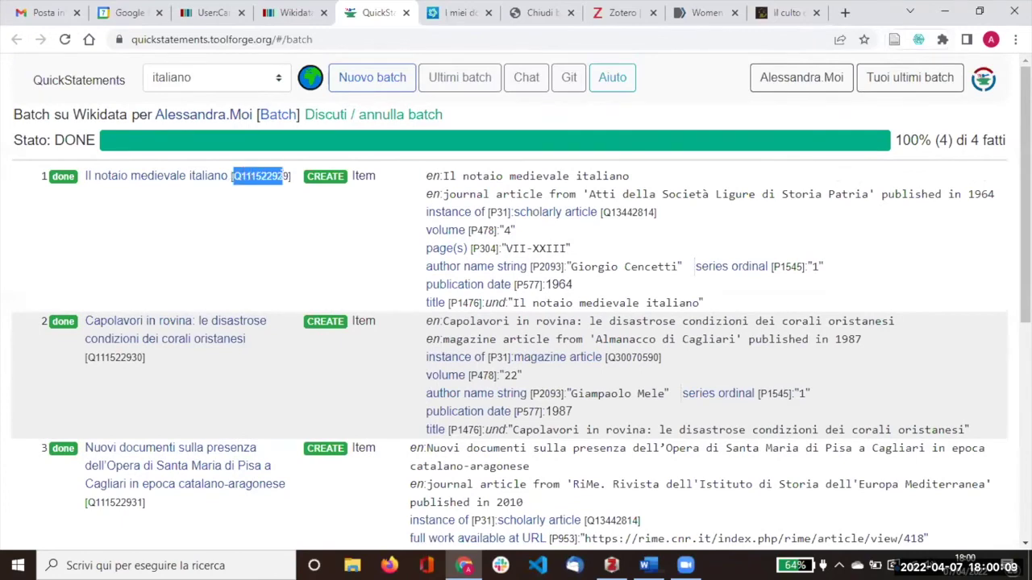
{"action": "right_click", "coordinate": [127, 175]}
{"action": "left_click", "coordinate": [149, 187]}
Look through the batch results for the four created items
{"action": "scroll", "coordinate": [211, 222], "scroll_direction": "down", "scroll_amount": 5}
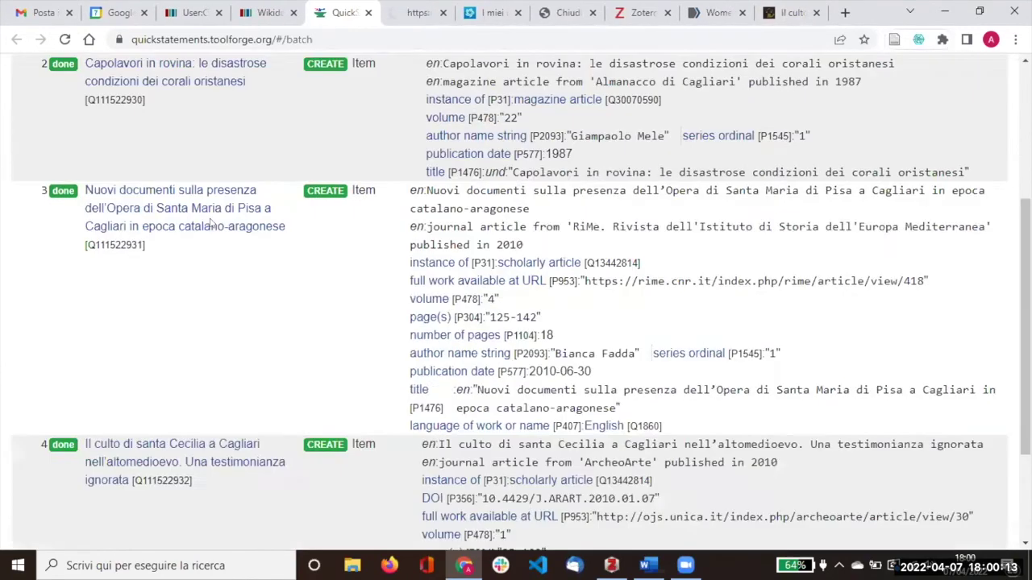
{"action": "scroll", "coordinate": [211, 222], "scroll_direction": "up", "scroll_amount": 5}
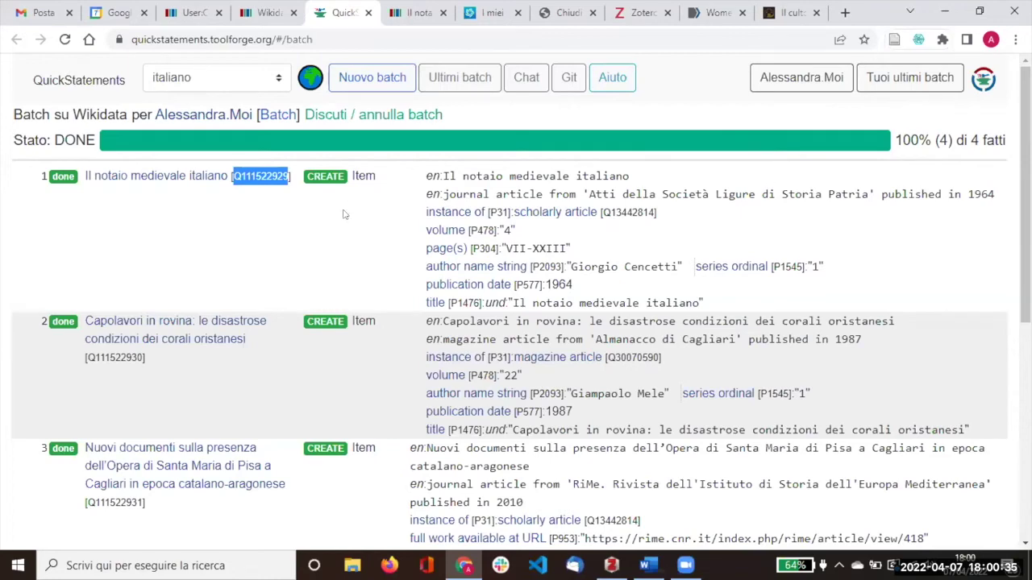
{"action": "left_click", "coordinate": [322, 184]}
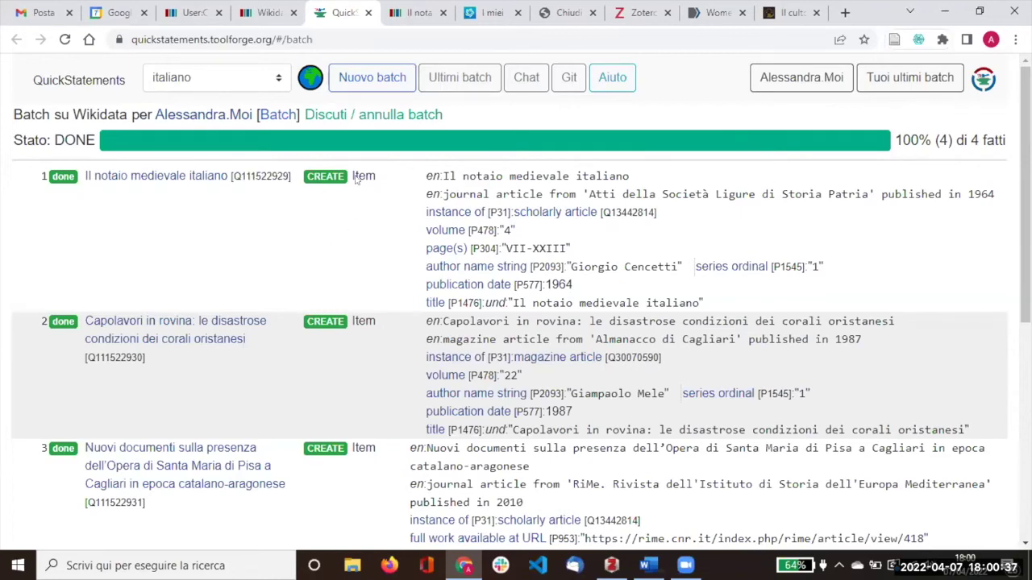
{"action": "scroll", "coordinate": [301, 183], "scroll_direction": "down", "scroll_amount": 1}
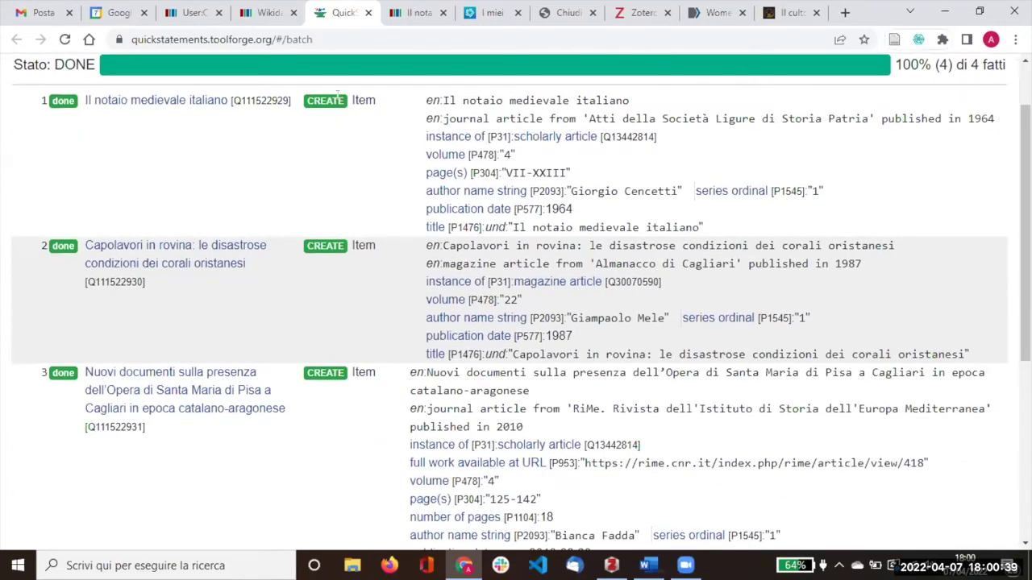
Recheck the commands of the finished batch and switch to the open Wikidata item "Il notaio medievale italiano"
{"action": "scroll", "coordinate": [323, 145], "scroll_direction": "down", "scroll_amount": 5}
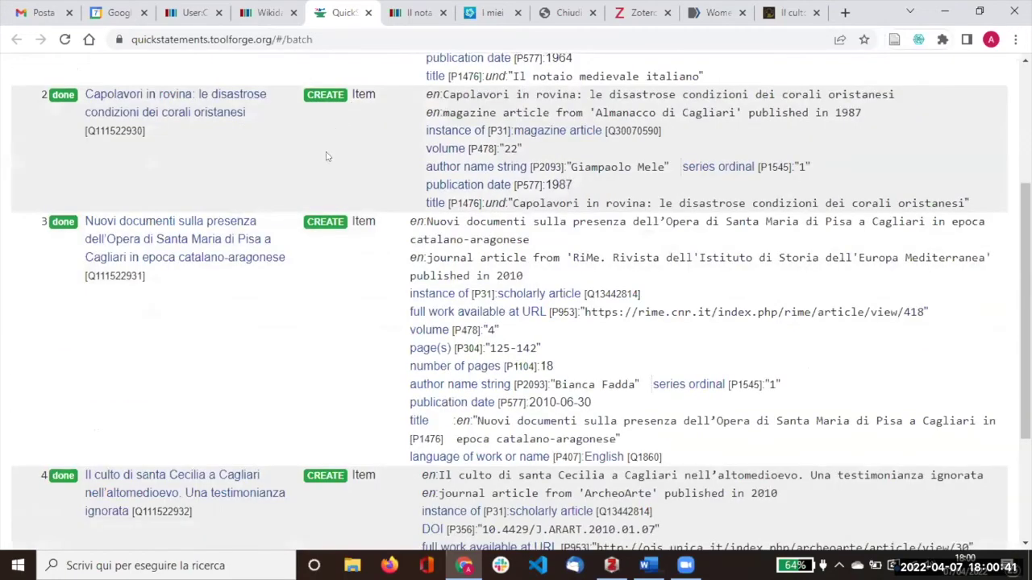
{"action": "scroll", "coordinate": [271, 176], "scroll_direction": "up", "scroll_amount": 5}
{"action": "scroll", "coordinate": [270, 176], "scroll_direction": "up", "scroll_amount": 1}
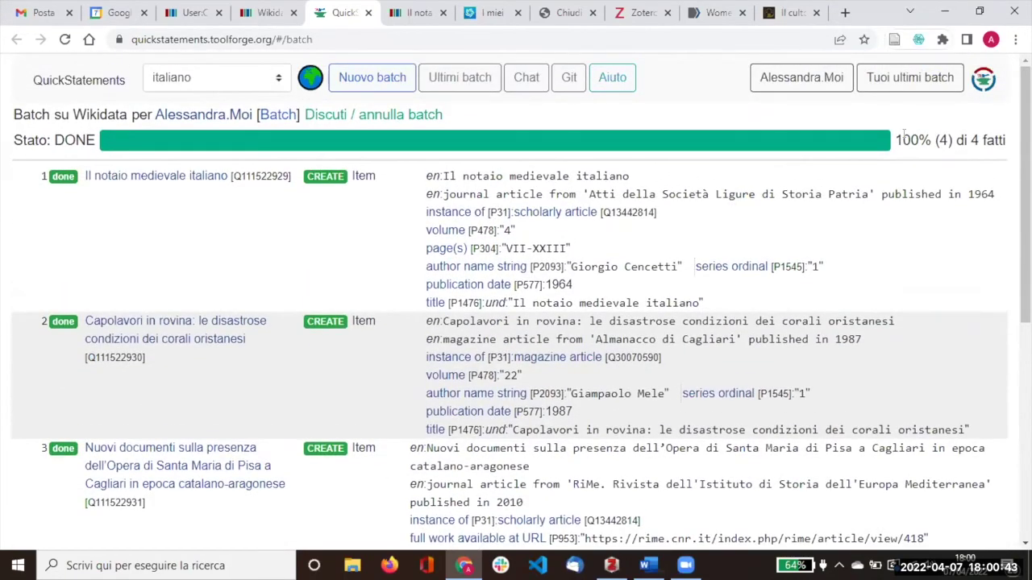
{"action": "left_click", "coordinate": [413, 10]}
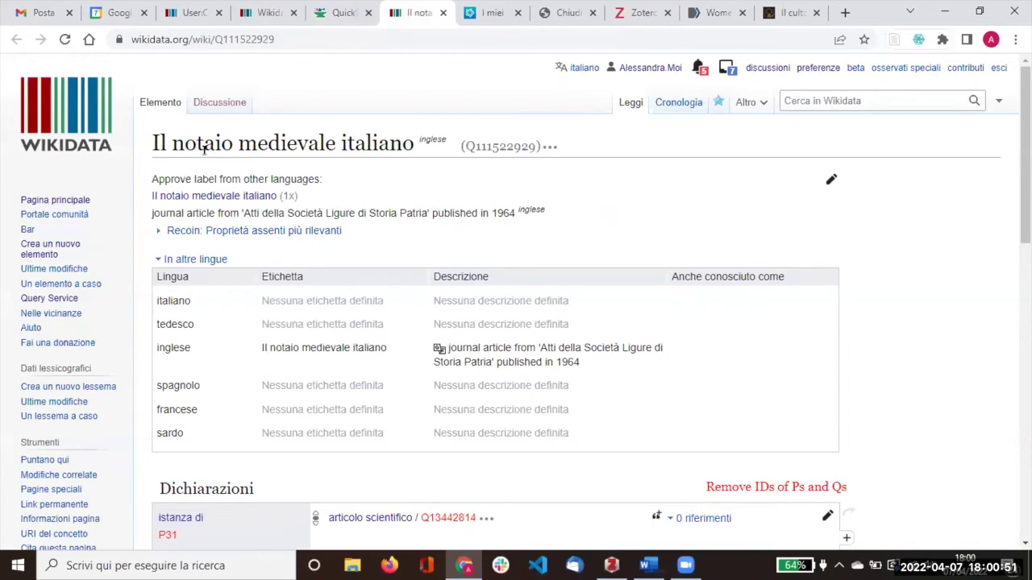
Examine the item's language table, comparing the English label and description with the Italian entries
{"action": "scroll", "coordinate": [240, 143], "scroll_direction": "down", "scroll_amount": 2}
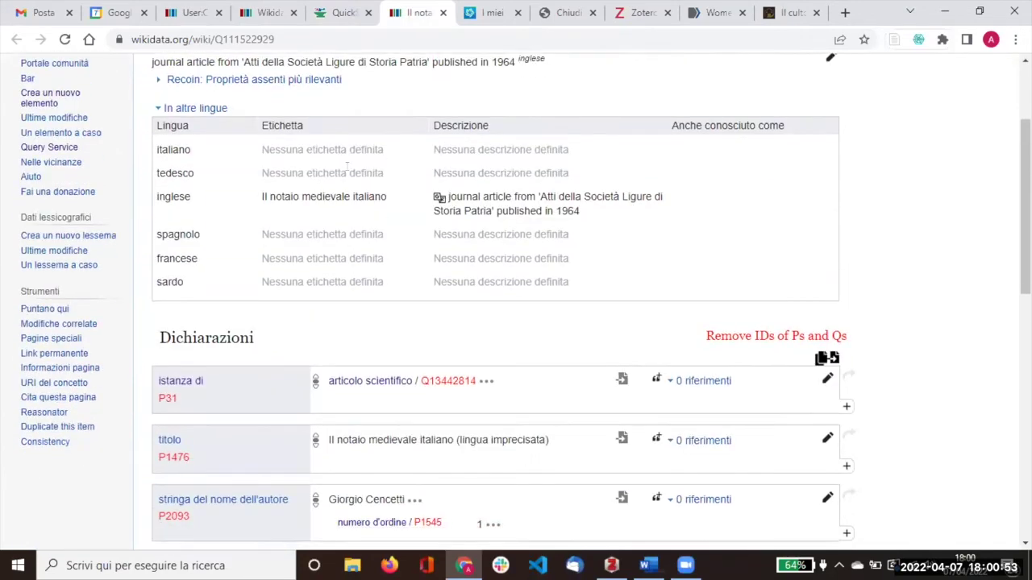
{"action": "scroll", "coordinate": [347, 179], "scroll_direction": "up", "scroll_amount": 1}
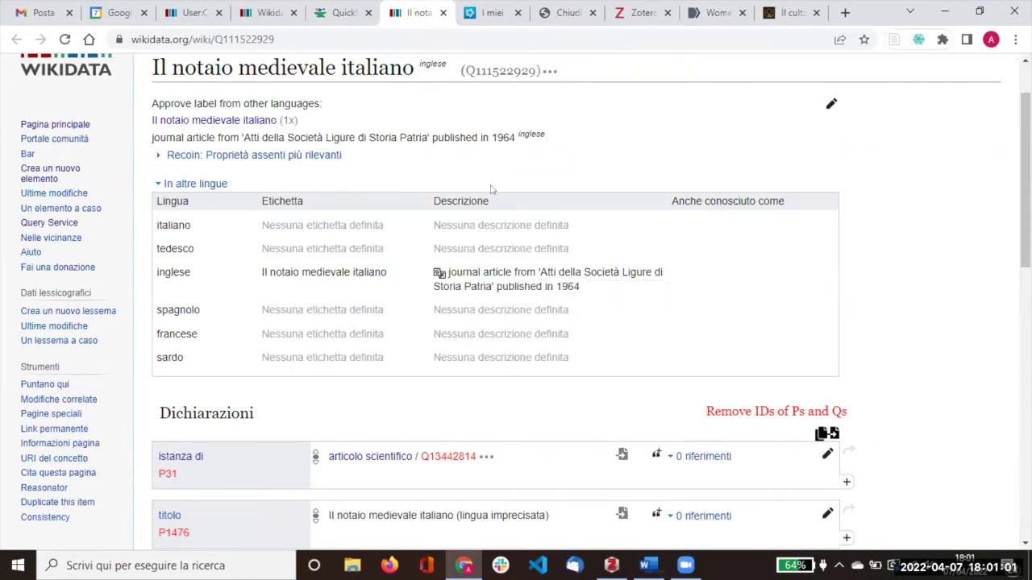
{"action": "scroll", "coordinate": [415, 153], "scroll_direction": "up", "scroll_amount": 1}
{"action": "scroll", "coordinate": [403, 157], "scroll_direction": "down", "scroll_amount": 1}
{"action": "left_click_drag", "start_coordinate": [260, 273], "coordinate": [362, 262]}
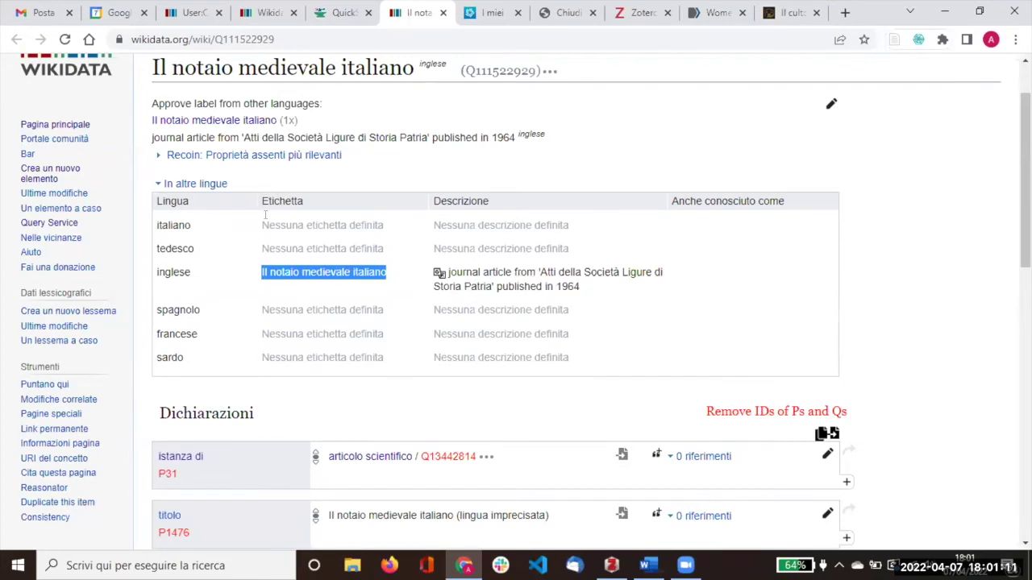
{"action": "left_click_drag", "start_coordinate": [261, 225], "coordinate": [387, 227]}
{"action": "left_click_drag", "start_coordinate": [260, 274], "coordinate": [361, 272]}
{"action": "left_click", "coordinate": [451, 214]}
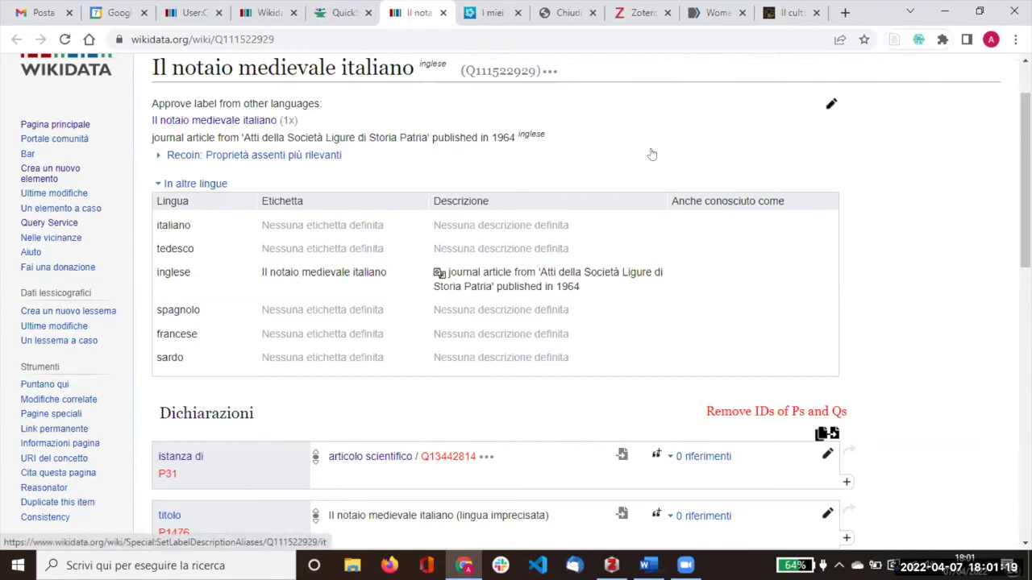
Start editing the item's terms and copy the English label "Il notaio medievale italiano" into the Italian label
{"action": "left_click", "coordinate": [832, 104]}
{"action": "left_click_drag", "start_coordinate": [325, 273], "coordinate": [413, 275]}
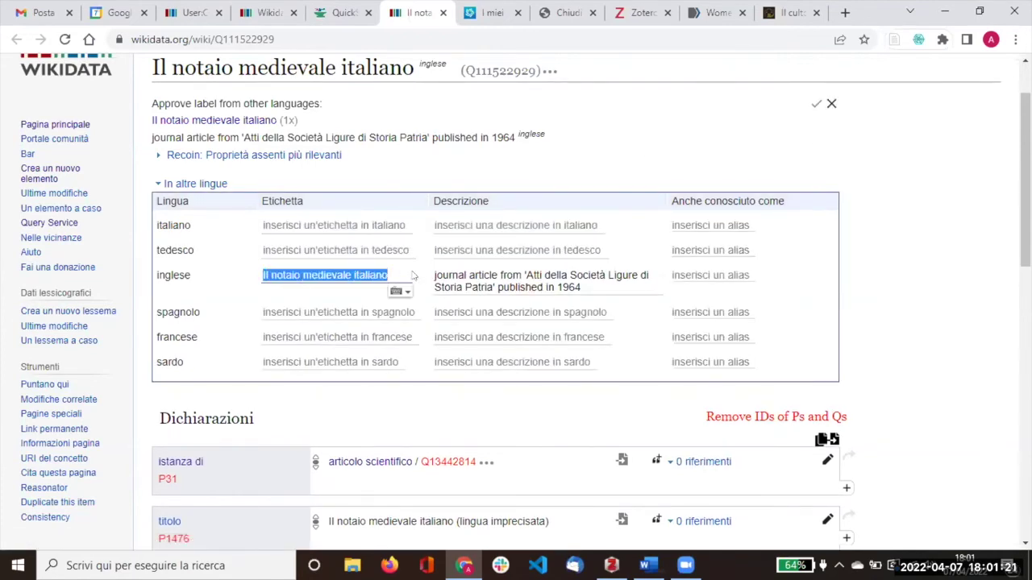
{"action": "key", "text": "ctrl+c"}
{"action": "left_click", "coordinate": [306, 233]}
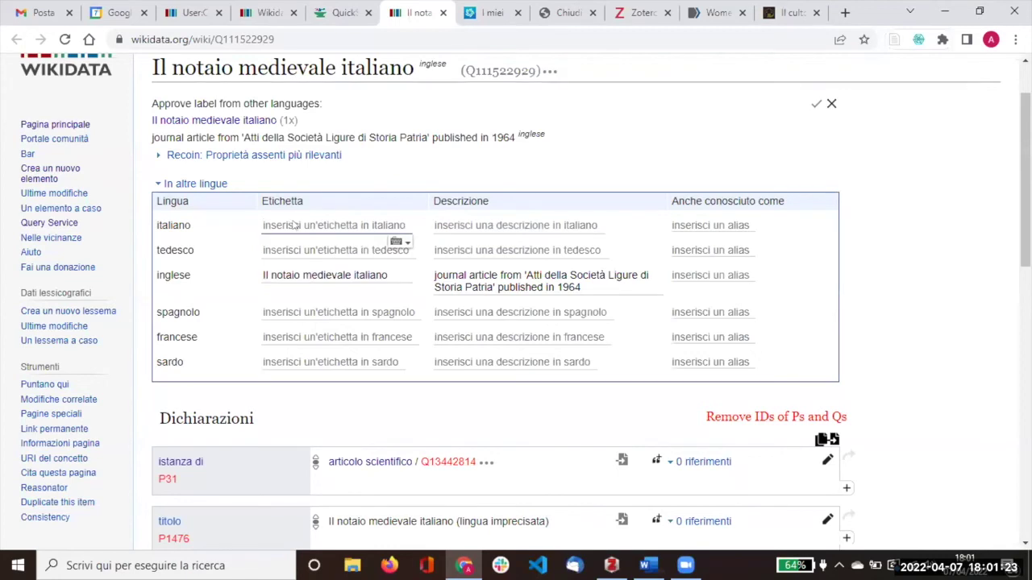
{"action": "key", "text": "ctrl+v"}
Enter the Italian description "articolo pubblicato su 'Atti della Società Ligure di Storia Patria' nel 1964" and publish the changes
{"action": "left_click", "coordinate": [453, 203]}
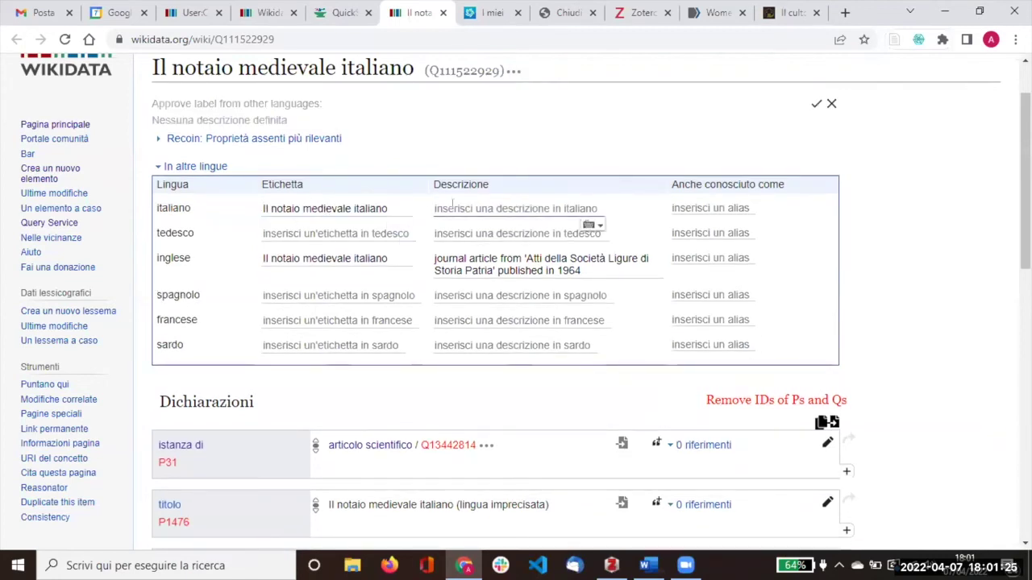
{"action": "type", "text": "articolo "}
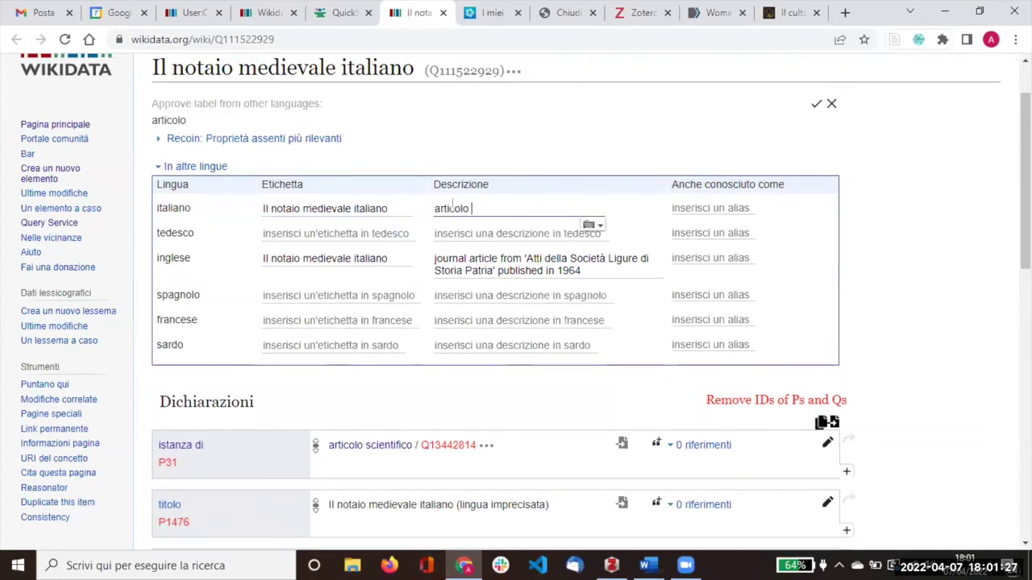
{"action": "type", "text": "publicato su"}
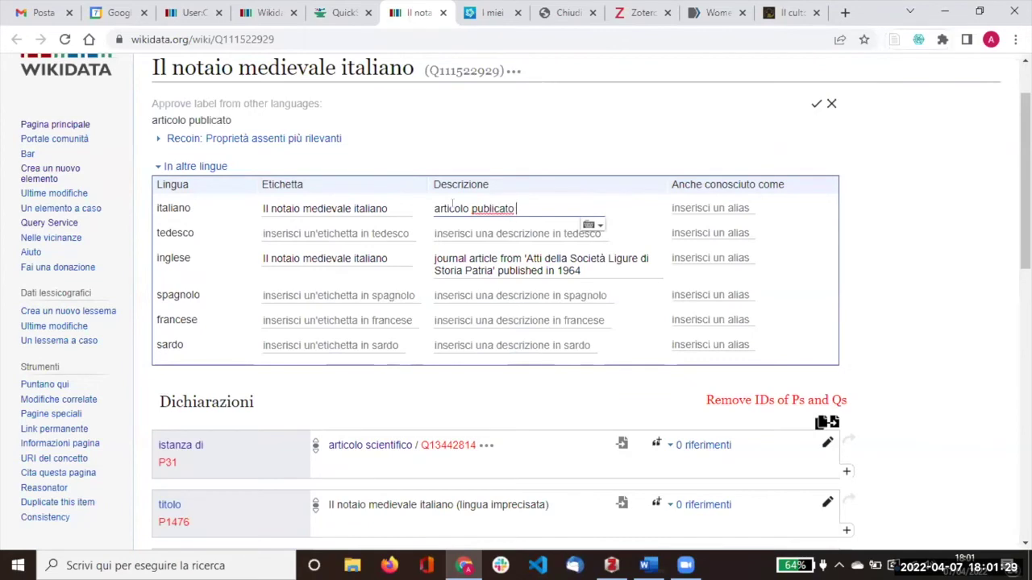
{"action": "left_click", "coordinate": [490, 209]}
{"action": "type", "text": "b"}
{"action": "left_click_drag", "start_coordinate": [524, 258], "coordinate": [495, 272]}
{"action": "key", "text": "ctrl+c"}
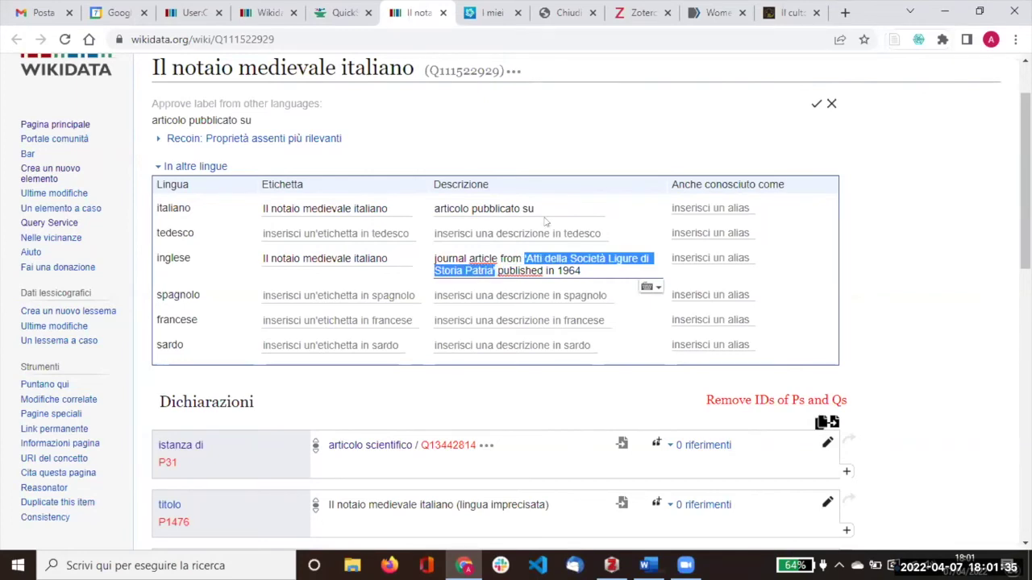
{"action": "left_click", "coordinate": [539, 209]}
{"action": "key", "text": "ctrl+v"}
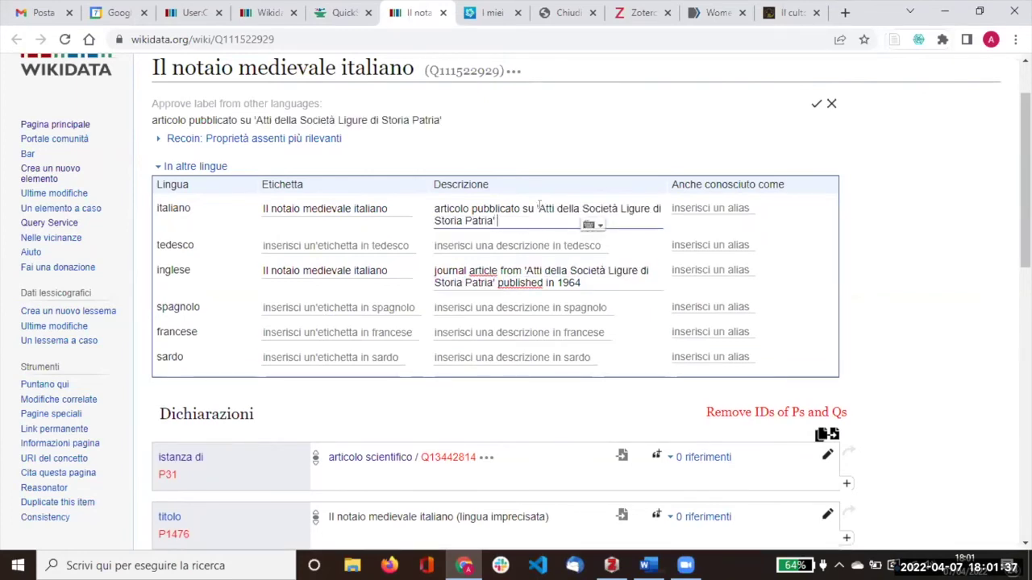
{"action": "type", "text": "nel 1964"}
{"action": "left_click", "coordinate": [815, 103]}
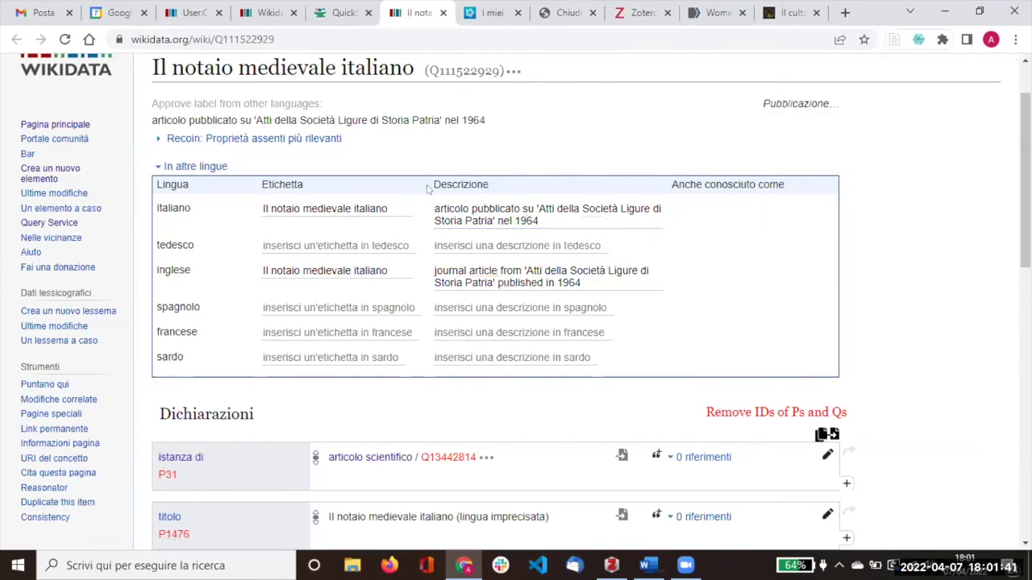
Examine the item's statements section, highlighting its heading and the "articolo scientifico" value of the instance-of statement
{"action": "scroll", "coordinate": [414, 207], "scroll_direction": "down", "scroll_amount": 3}
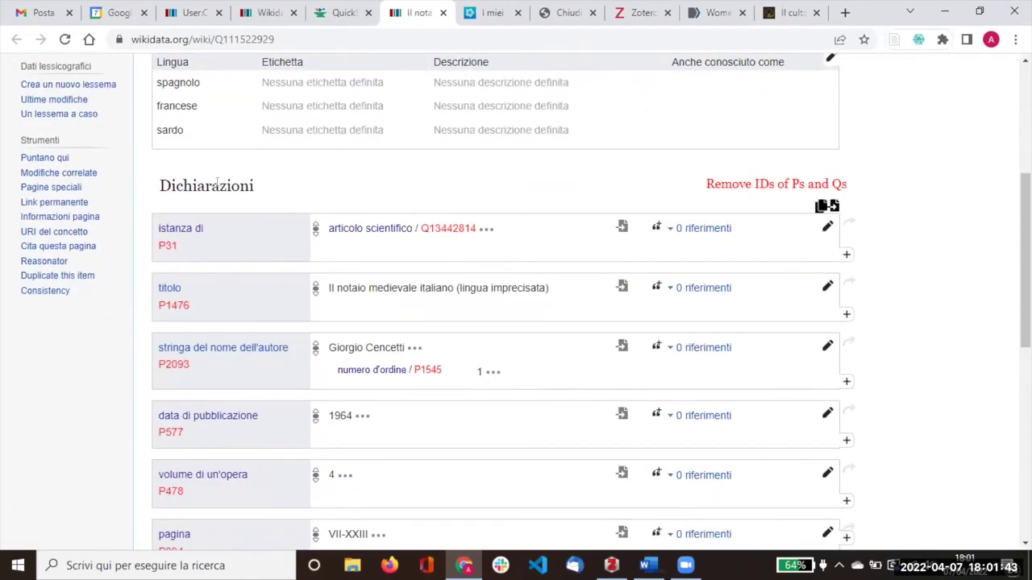
{"action": "left_click_drag", "start_coordinate": [188, 179], "coordinate": [254, 179]}
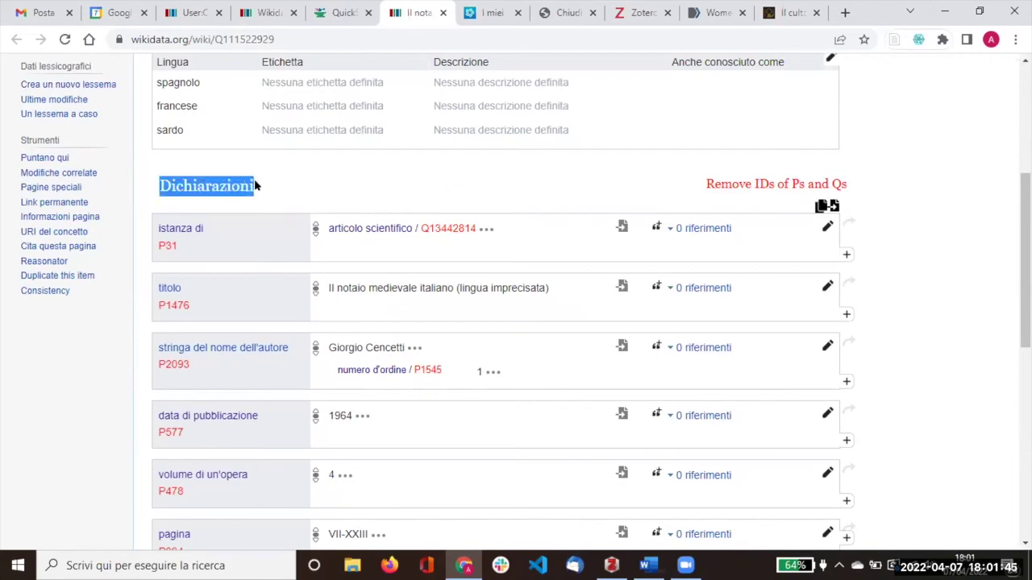
{"action": "scroll", "coordinate": [310, 113], "scroll_direction": "up", "scroll_amount": 2}
{"action": "scroll", "coordinate": [310, 113], "scroll_direction": "up", "scroll_amount": 2}
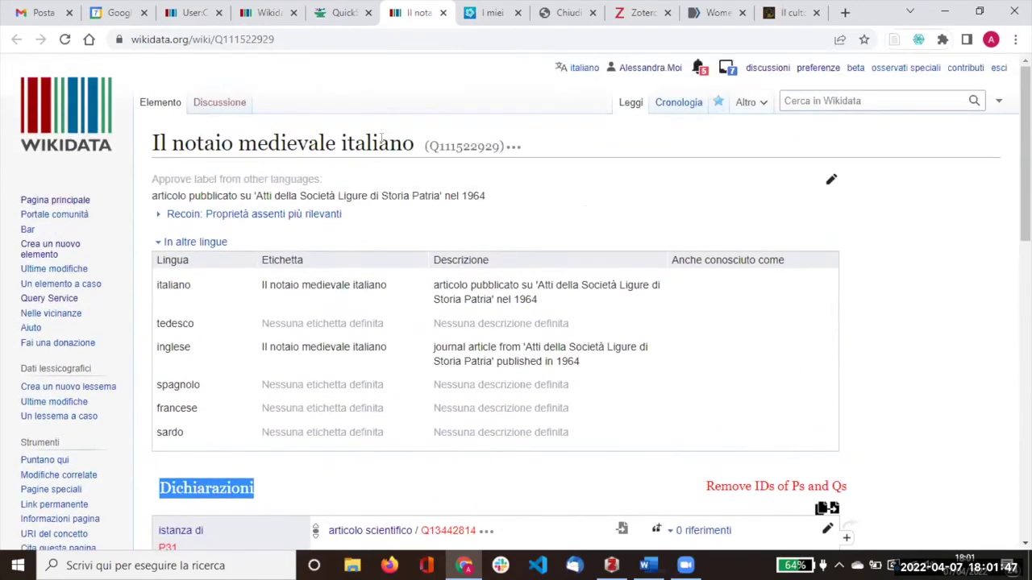
{"action": "scroll", "coordinate": [333, 134], "scroll_direction": "down", "scroll_amount": 3}
{"action": "scroll", "coordinate": [333, 134], "scroll_direction": "down", "scroll_amount": 2}
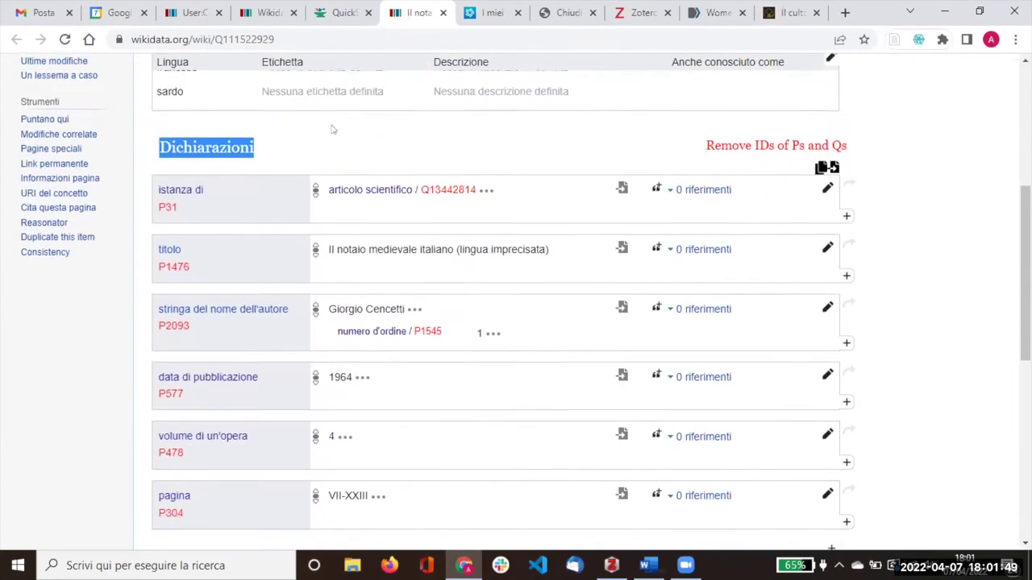
{"action": "left_click", "coordinate": [237, 110]}
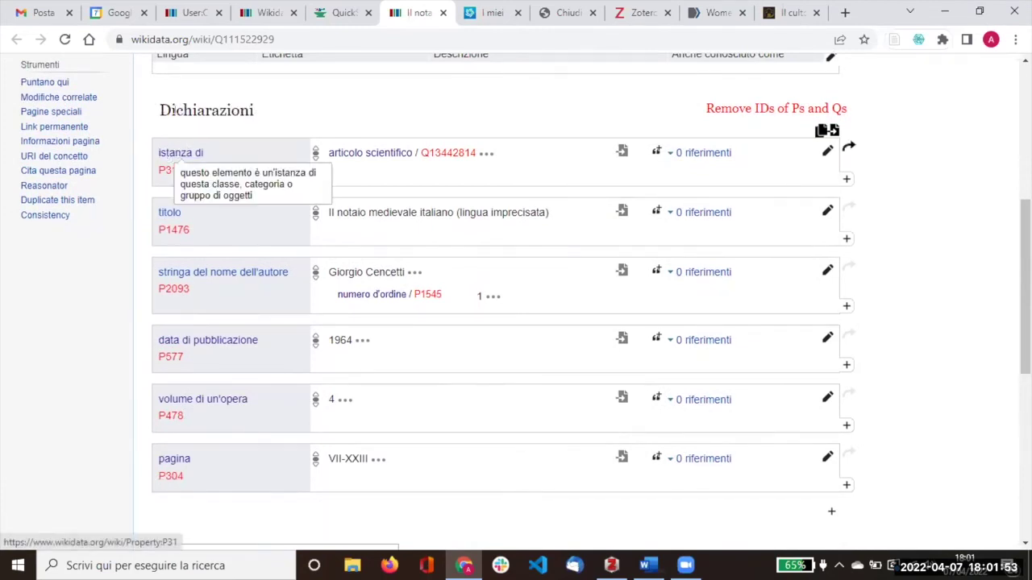
{"action": "left_click_drag", "start_coordinate": [327, 152], "coordinate": [412, 152]}
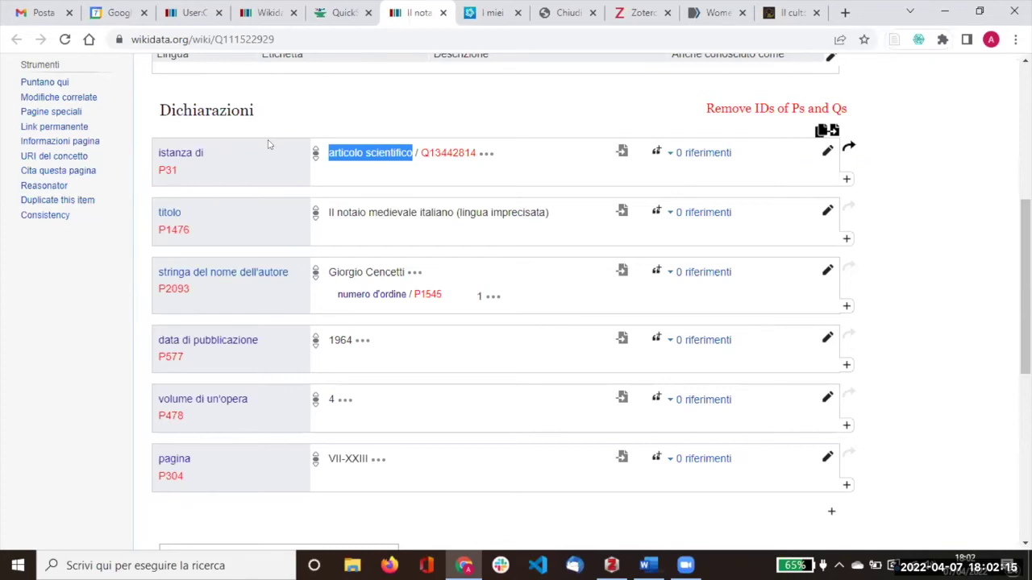
{"action": "scroll", "coordinate": [268, 145], "scroll_direction": "up", "scroll_amount": 4}
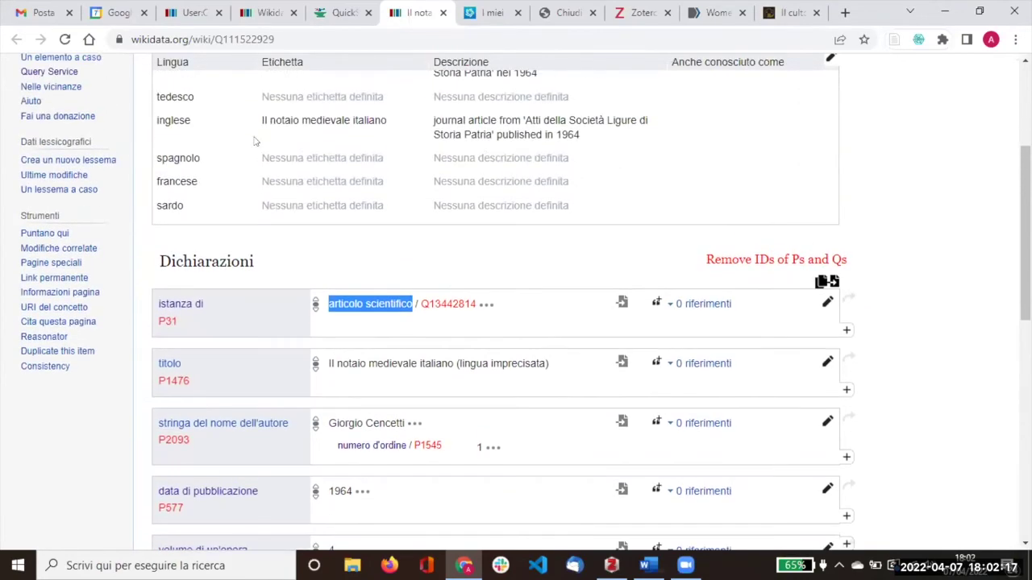
{"action": "scroll", "coordinate": [229, 141], "scroll_direction": "down", "scroll_amount": 4}
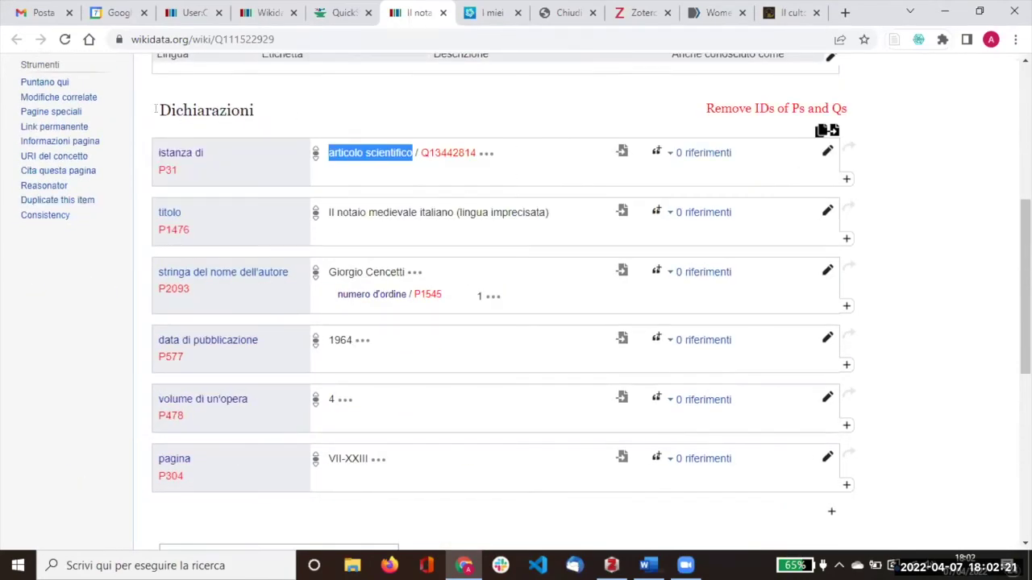
{"action": "left_click_drag", "start_coordinate": [162, 107], "coordinate": [254, 111]}
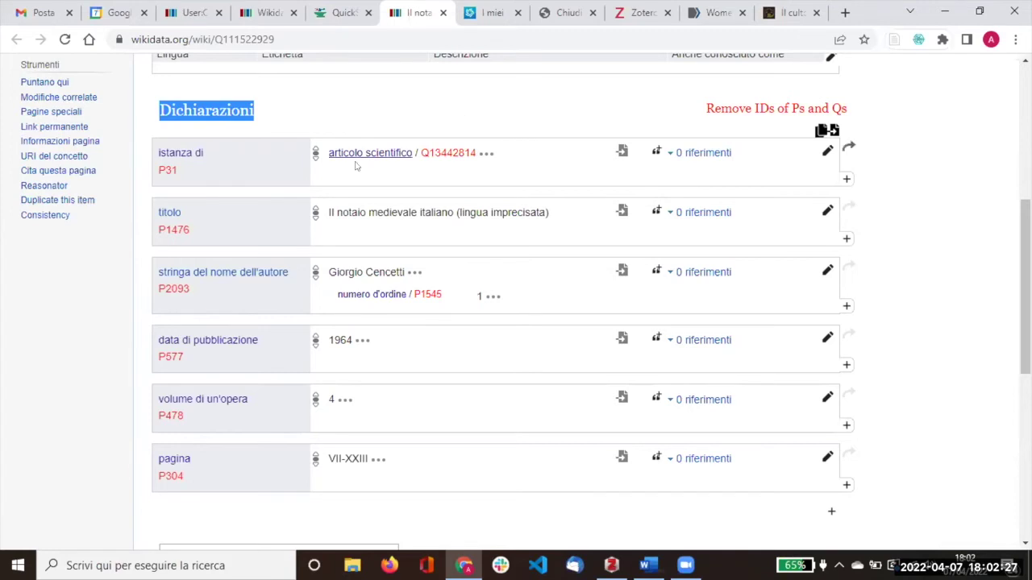
{"action": "scroll", "coordinate": [229, 168], "scroll_direction": "down", "scroll_amount": 1}
{"action": "scroll", "coordinate": [234, 168], "scroll_direction": "up", "scroll_amount": 1}
Set the language of the title statement "Il notaio medievale italiano" to italiano (it) and publish it
{"action": "left_click_drag", "start_coordinate": [325, 212], "coordinate": [447, 212]}
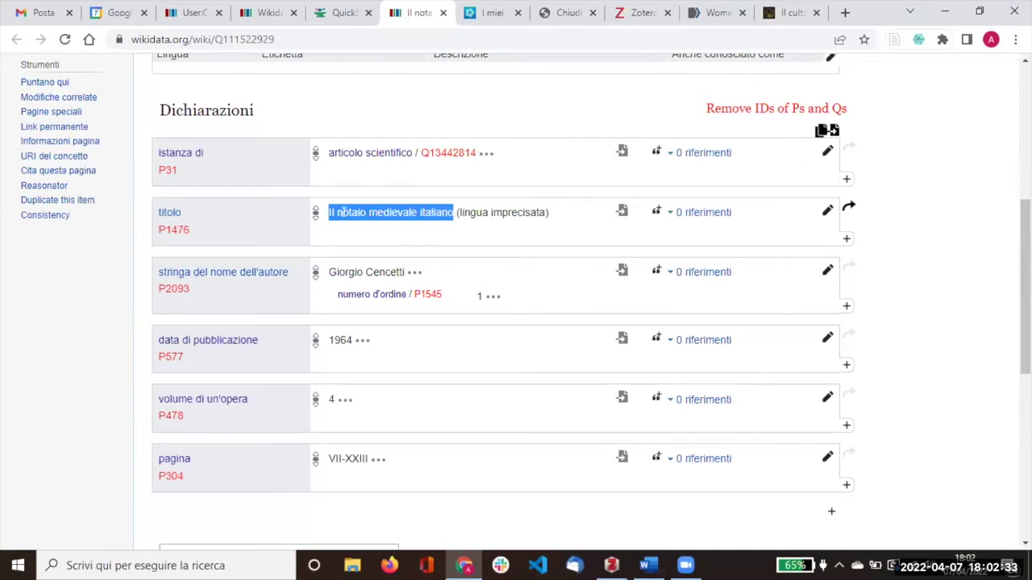
{"action": "left_click", "coordinate": [454, 210]}
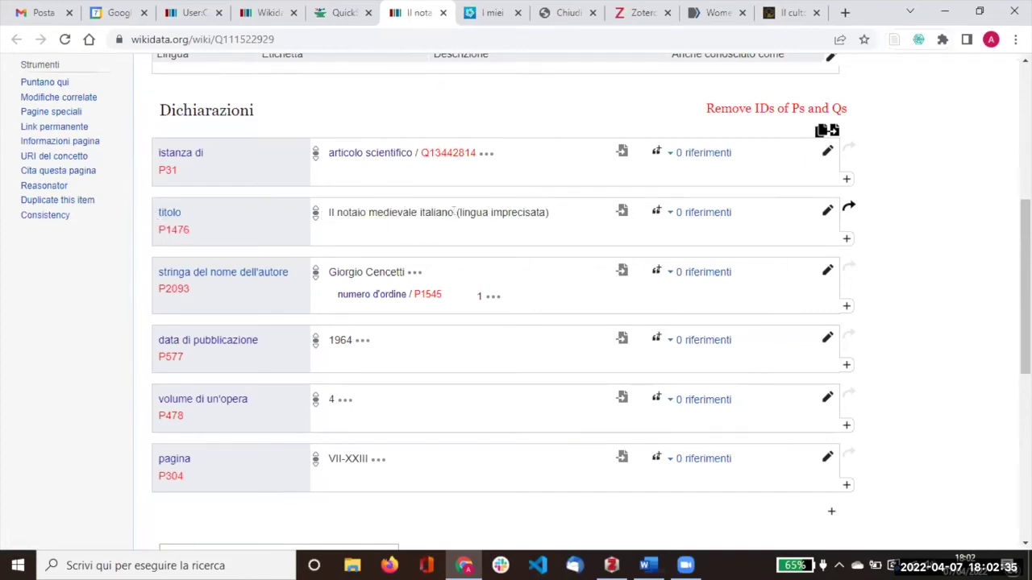
{"action": "left_click_drag", "start_coordinate": [470, 211], "coordinate": [540, 211]}
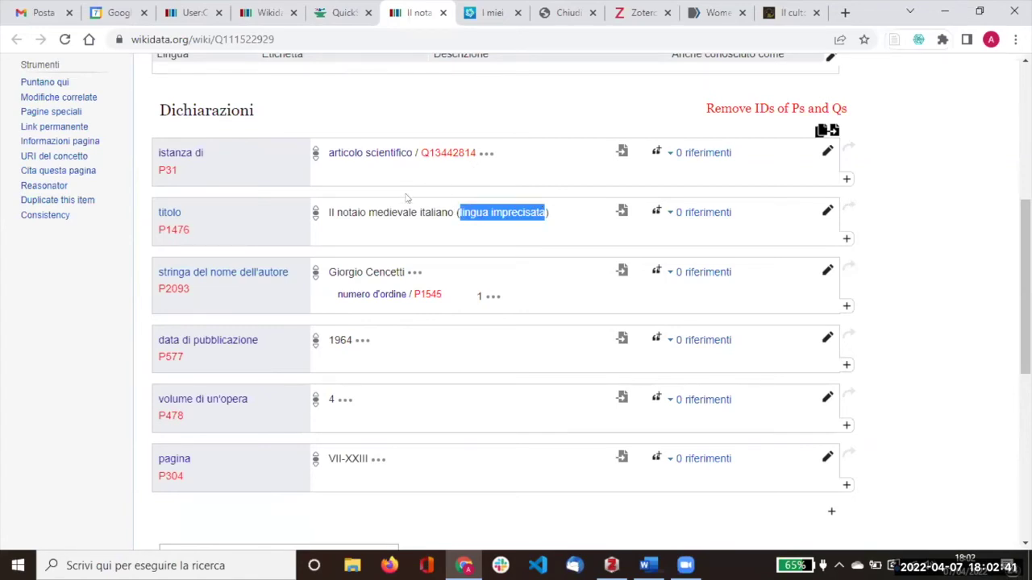
{"action": "left_click", "coordinate": [828, 211]}
{"action": "left_click", "coordinate": [446, 247]}
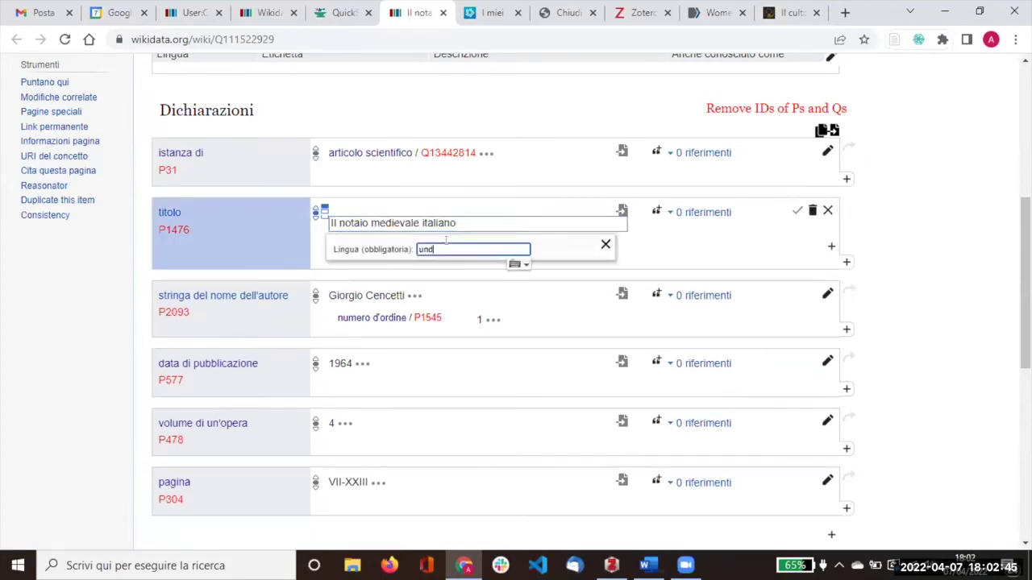
{"action": "type", "text": "ita"}
{"action": "left_click", "coordinate": [441, 260]}
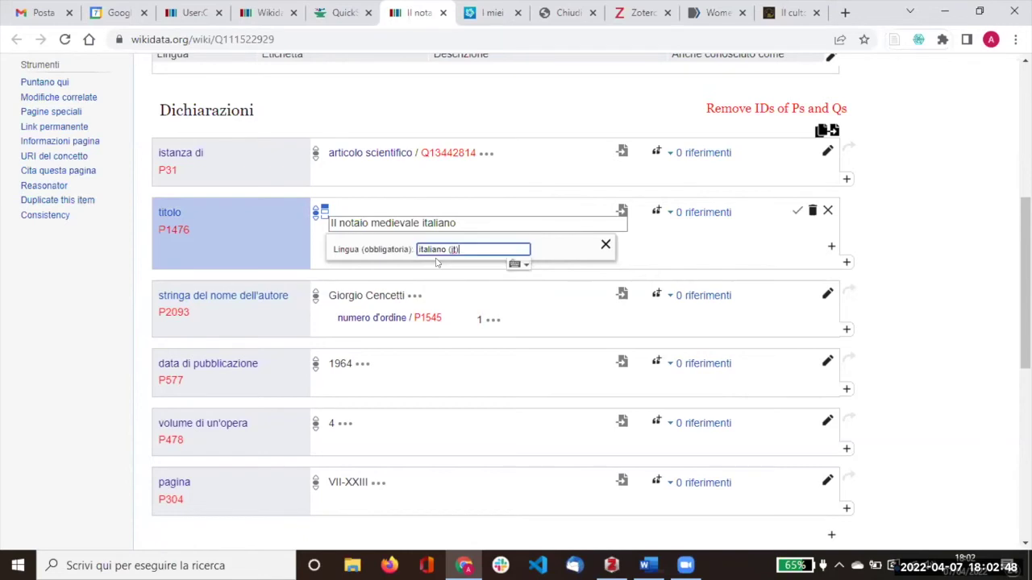
{"action": "left_click", "coordinate": [797, 211]}
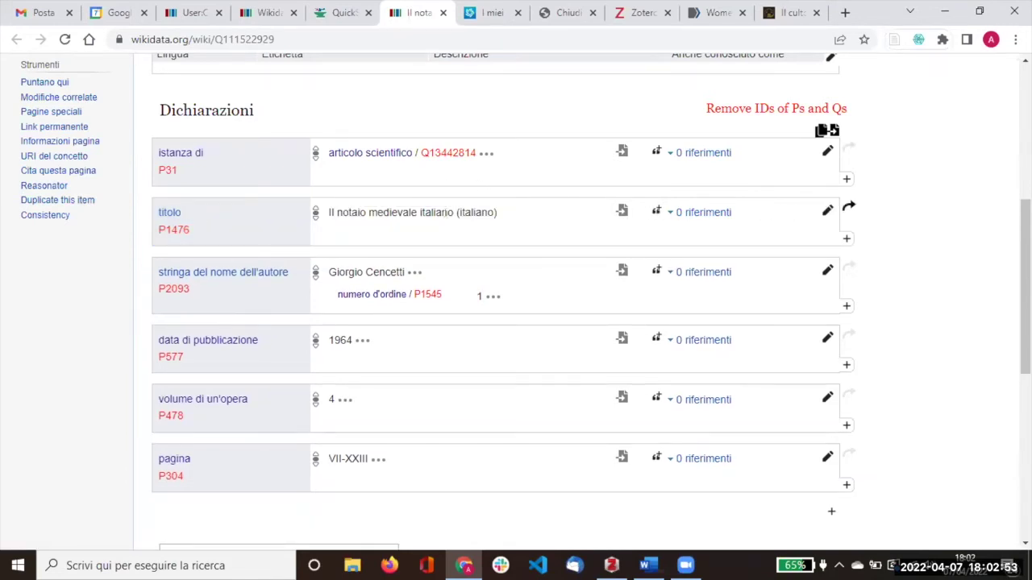
Highlight the author's name in the author name string statement and read the description of that property
{"action": "scroll", "coordinate": [367, 206], "scroll_direction": "down", "scroll_amount": 1}
{"action": "left_click_drag", "start_coordinate": [328, 196], "coordinate": [406, 193]}
{"action": "left_click", "coordinate": [393, 192]}
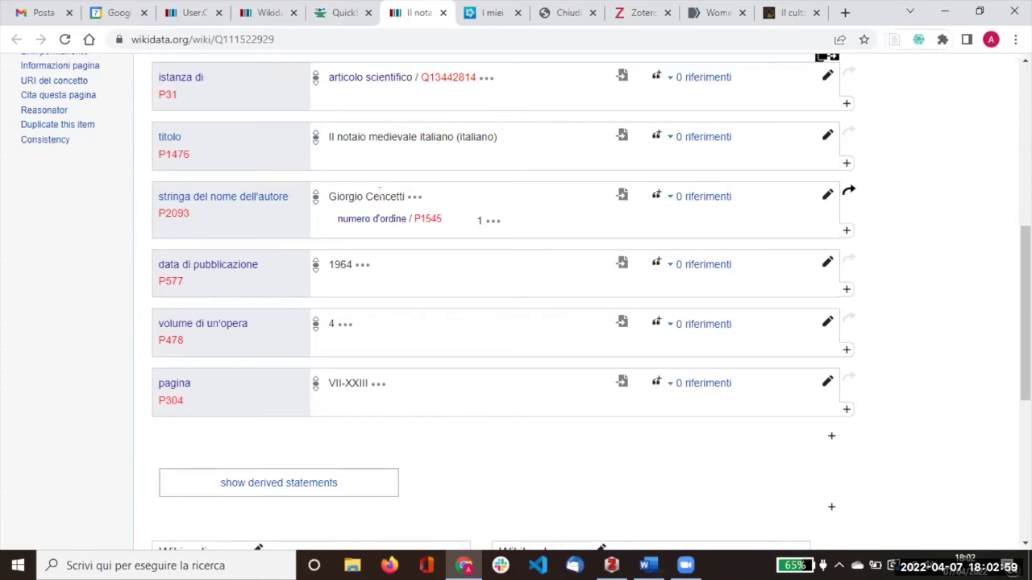
{"action": "left_click_drag", "start_coordinate": [329, 193], "coordinate": [403, 191]}
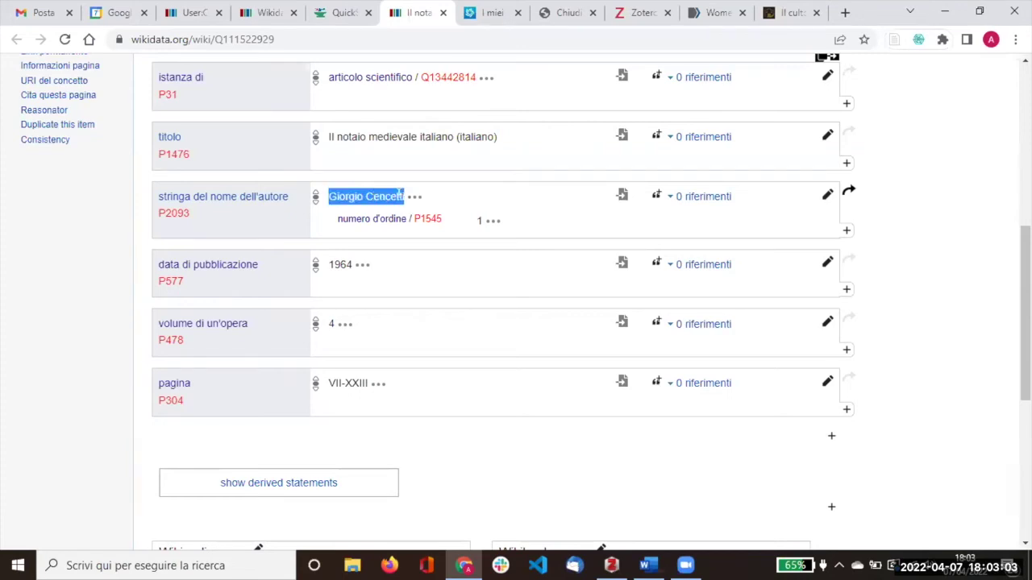
{"action": "left_click_drag", "start_coordinate": [165, 199], "coordinate": [216, 188]}
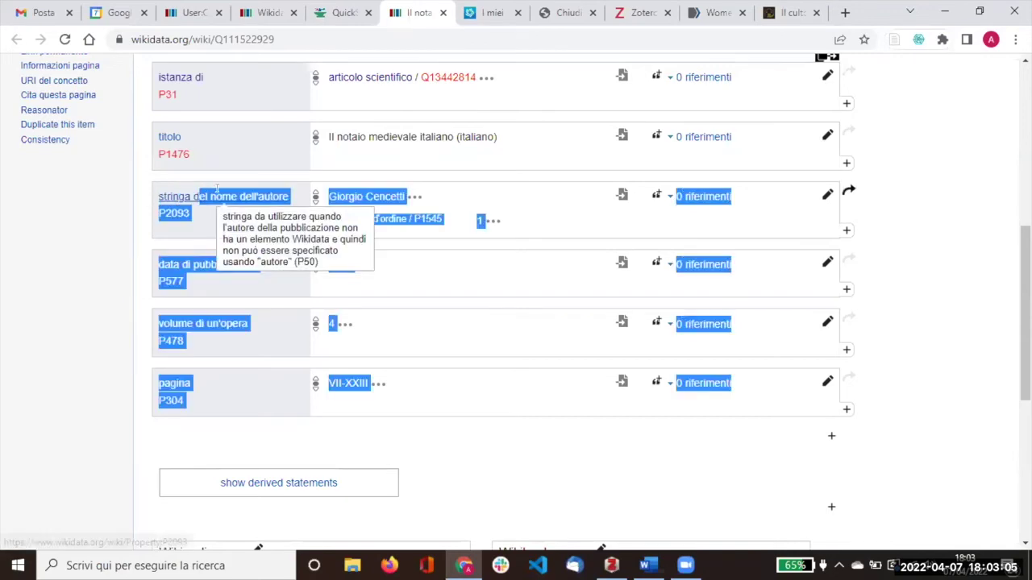
{"action": "left_click", "coordinate": [285, 218]}
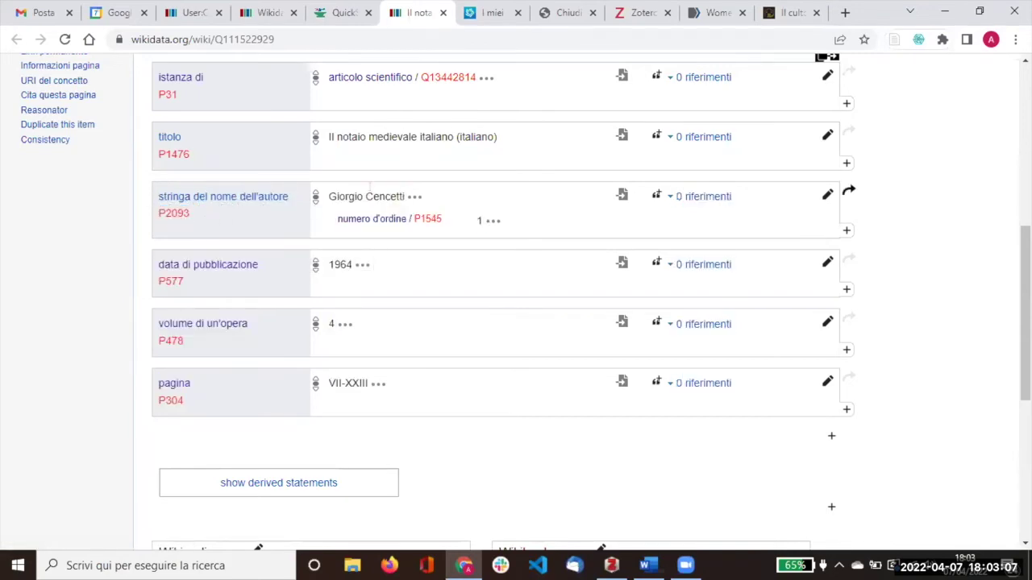
{"action": "left_click_drag", "start_coordinate": [325, 192], "coordinate": [376, 190]}
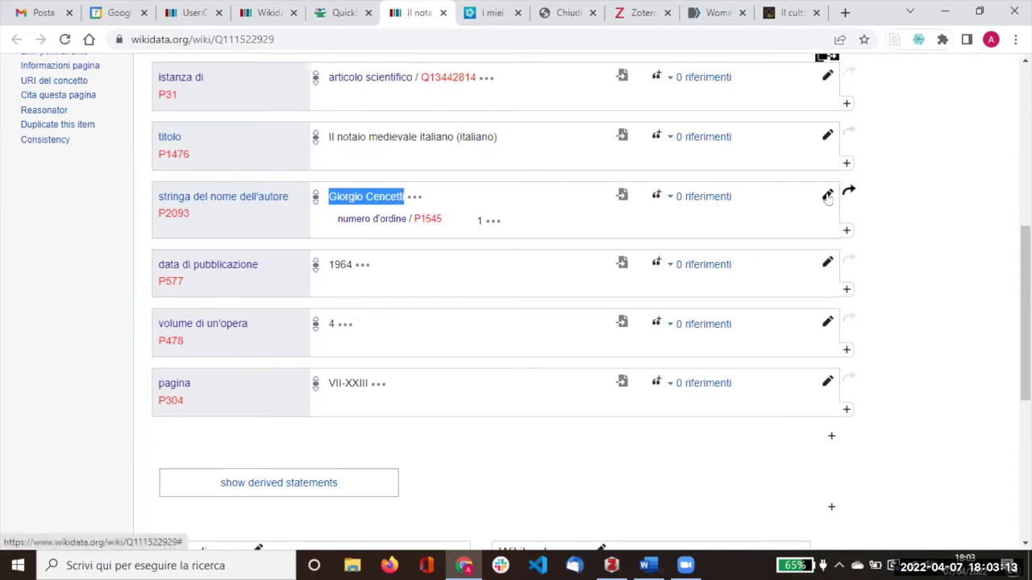
Add an author (P50) statement linking to the item of the philologist, palaeographer and archivist named as author, and publish it
{"action": "scroll", "coordinate": [691, 265], "scroll_direction": "down", "scroll_amount": 1}
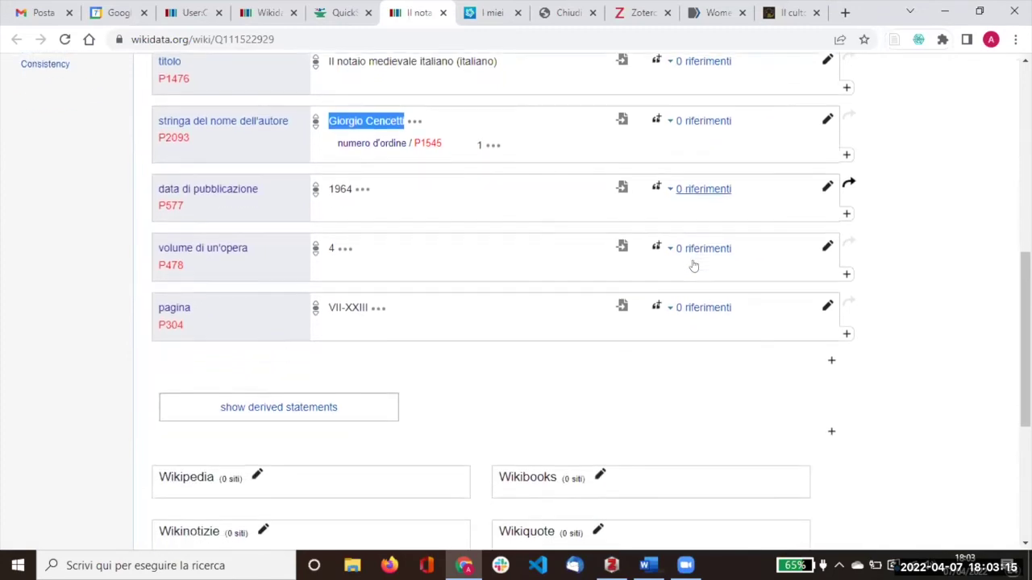
{"action": "left_click", "coordinate": [831, 361]}
{"action": "type", "text": "p50"}
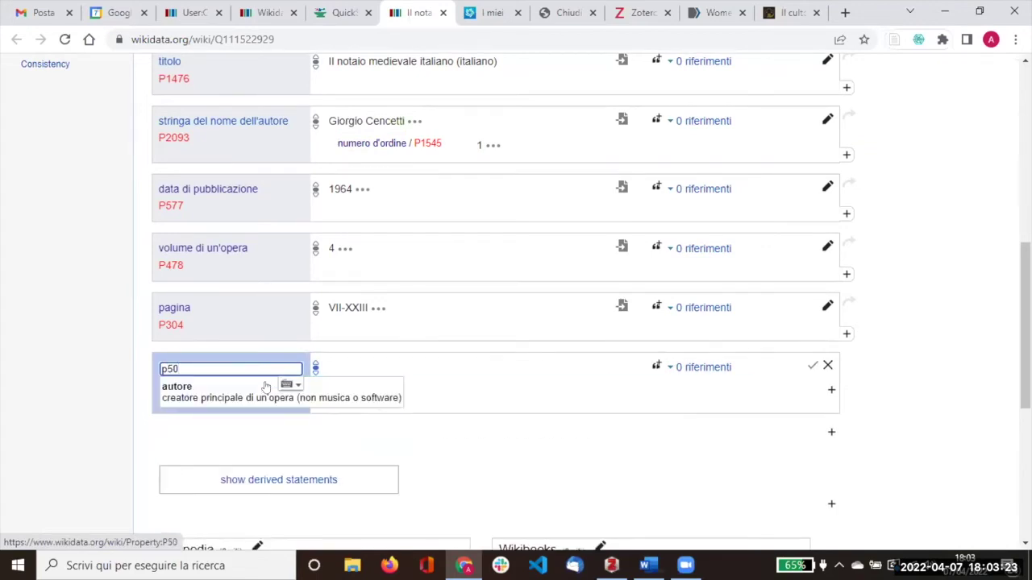
{"action": "left_click", "coordinate": [207, 382]}
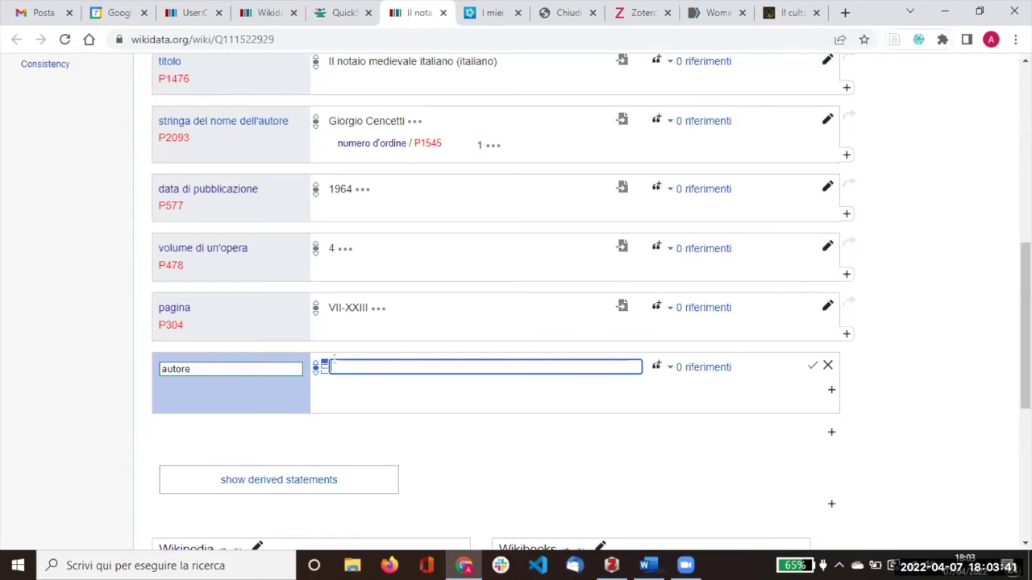
{"action": "type", "text": "giorgio c"}
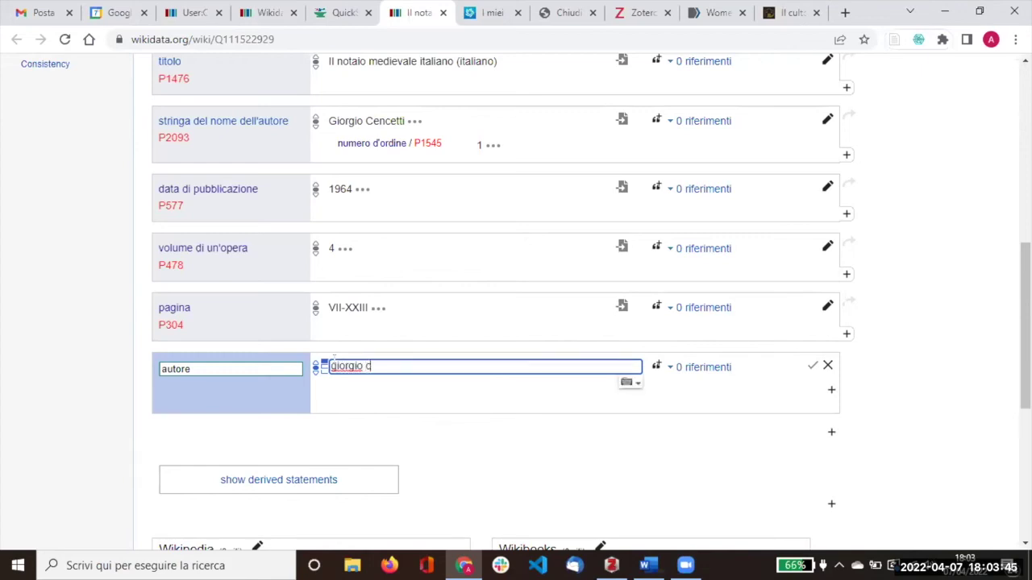
{"action": "type", "text": "encett"}
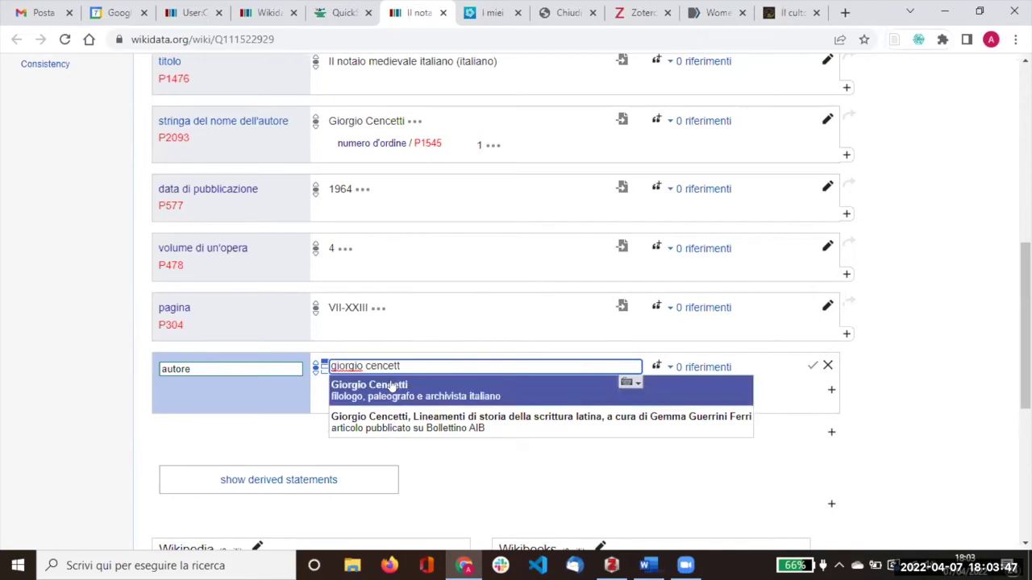
{"action": "left_click", "coordinate": [391, 387]}
{"action": "left_click", "coordinate": [812, 365]}
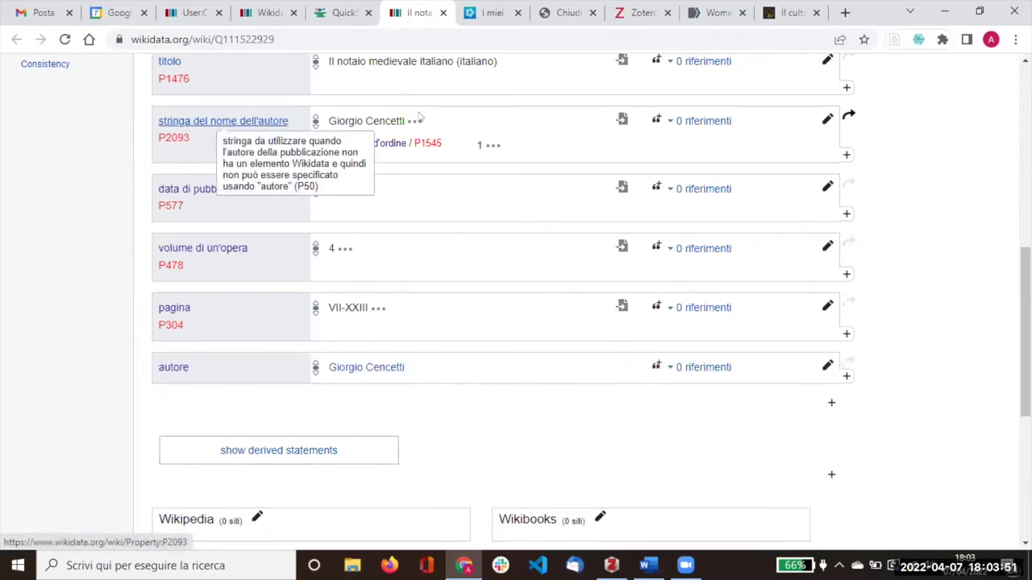
Delete the author name string (P2093) statement from the item
{"action": "left_click", "coordinate": [826, 121]}
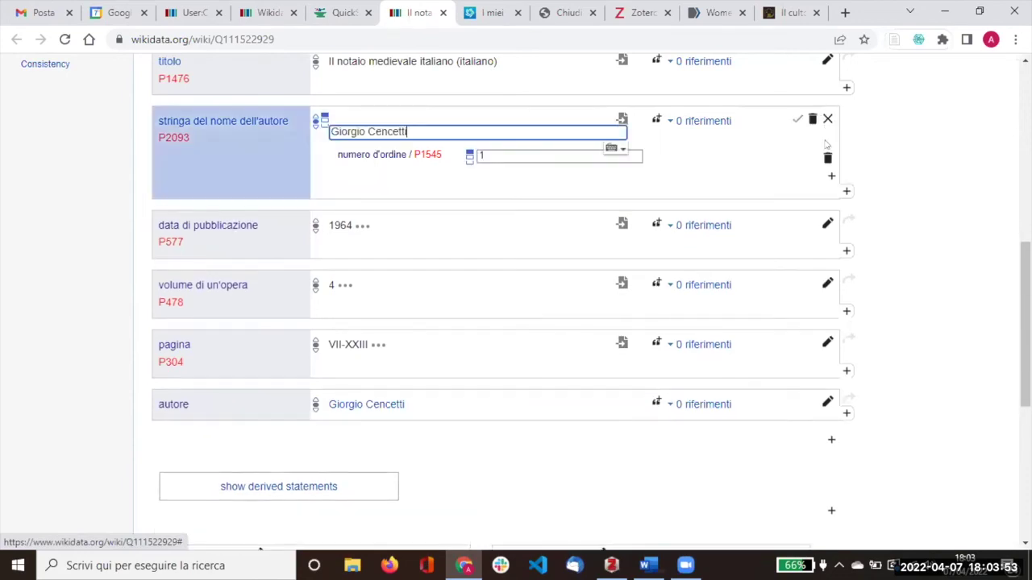
{"action": "left_click", "coordinate": [811, 123]}
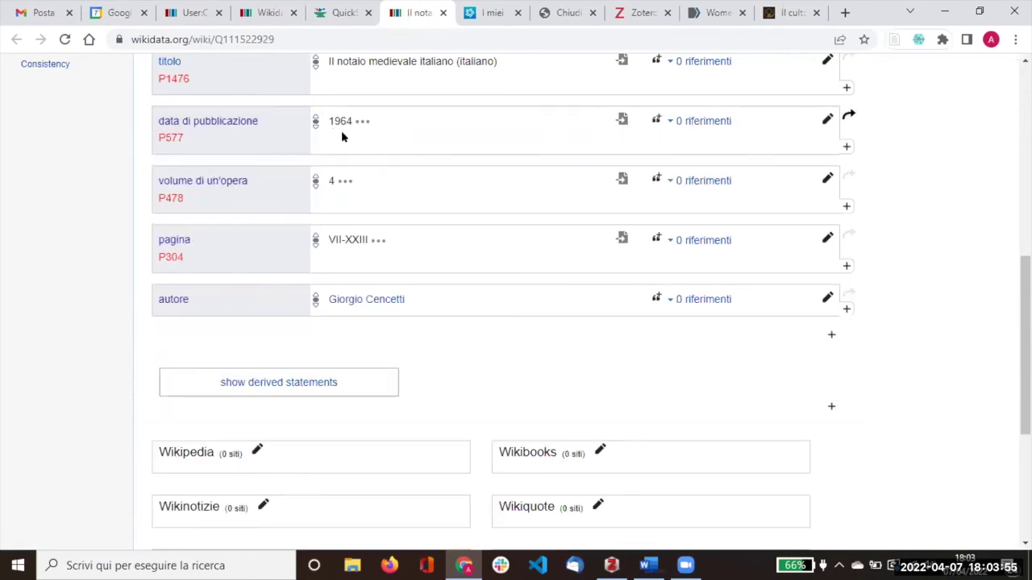
{"action": "scroll", "coordinate": [499, 201], "scroll_direction": "up", "scroll_amount": 2}
{"action": "scroll", "coordinate": [379, 203], "scroll_direction": "down", "scroll_amount": 1}
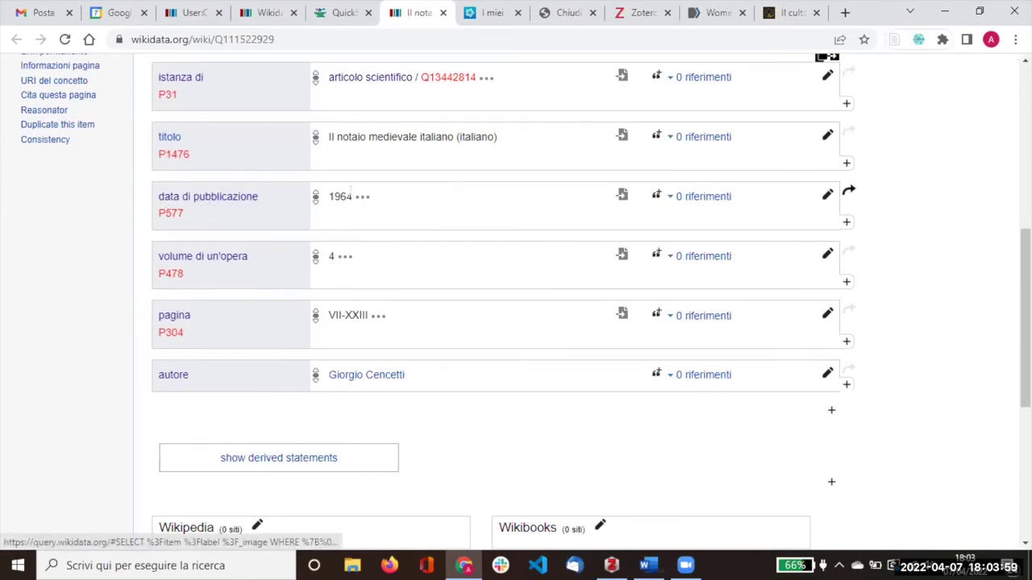
Review the item's descriptions and statements, highlighting the publication date, page and author values
{"action": "left_click_drag", "start_coordinate": [329, 195], "coordinate": [348, 191]}
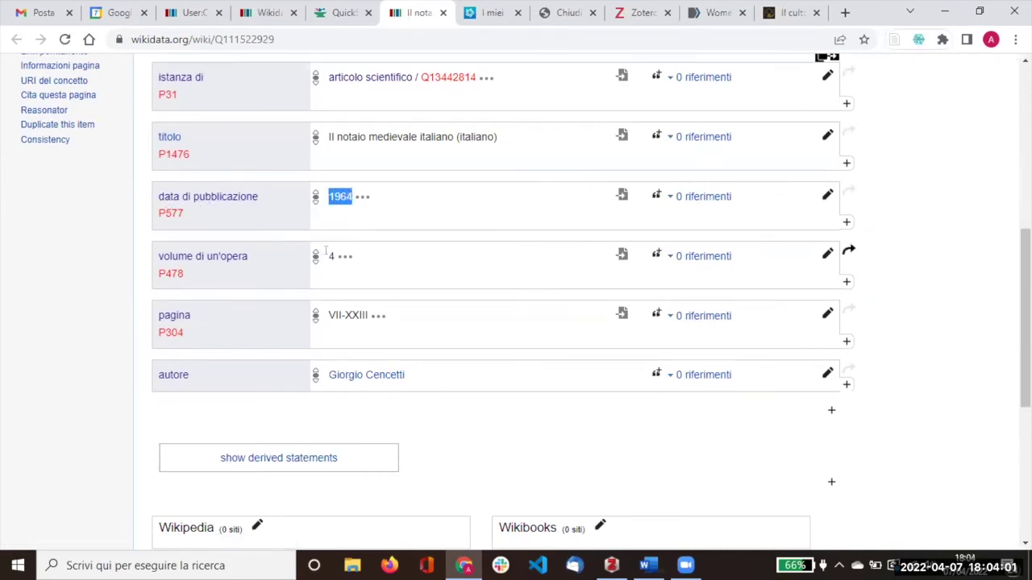
{"action": "left_click_drag", "start_coordinate": [328, 321], "coordinate": [370, 318]}
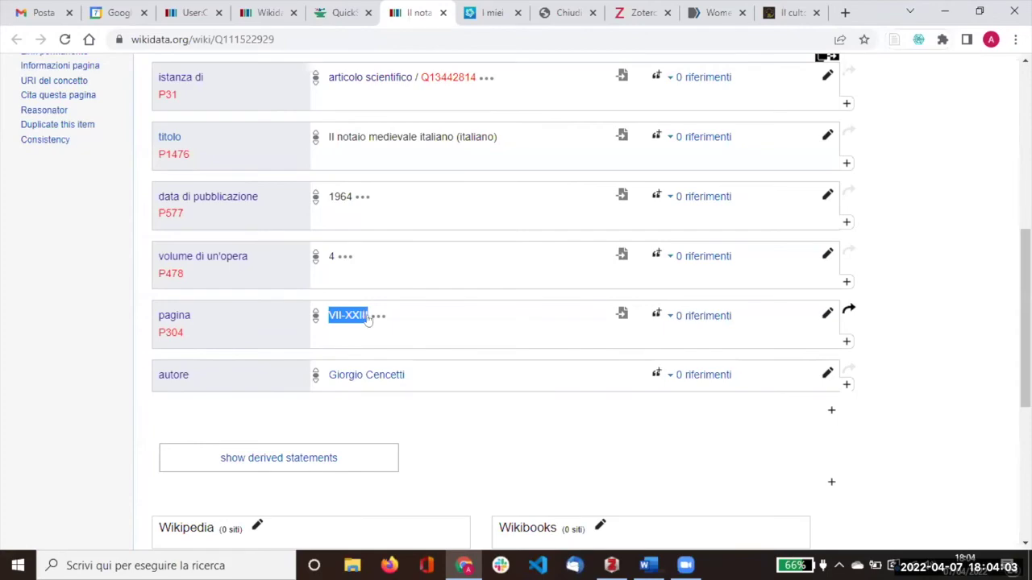
{"action": "scroll", "coordinate": [439, 238], "scroll_direction": "up", "scroll_amount": 3}
{"action": "scroll", "coordinate": [439, 237], "scroll_direction": "down", "scroll_amount": 3}
{"action": "scroll", "coordinate": [439, 238], "scroll_direction": "up", "scroll_amount": 5}
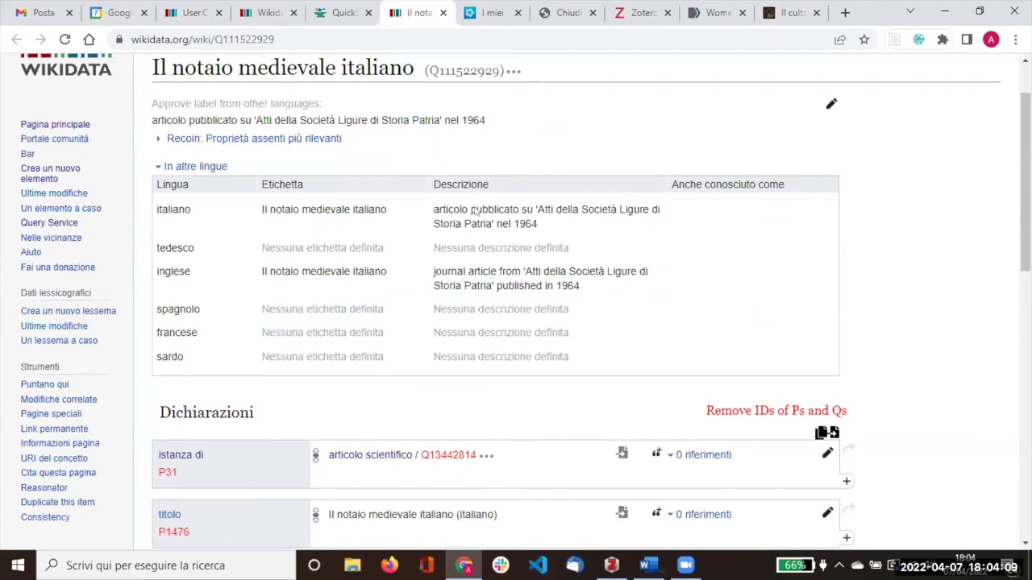
{"action": "scroll", "coordinate": [476, 213], "scroll_direction": "down", "scroll_amount": 6}
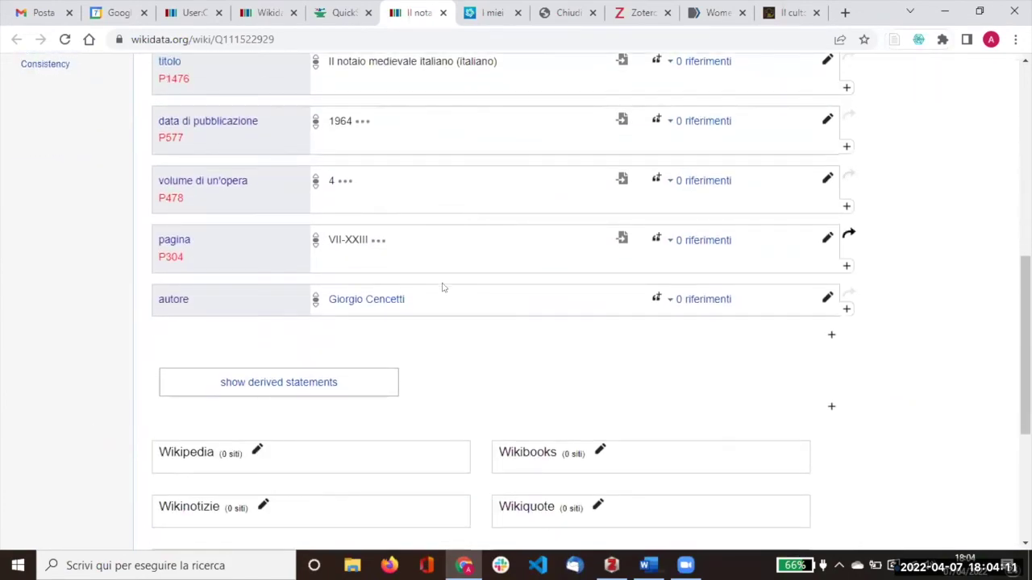
{"action": "left_click_drag", "start_coordinate": [415, 300], "coordinate": [324, 299]}
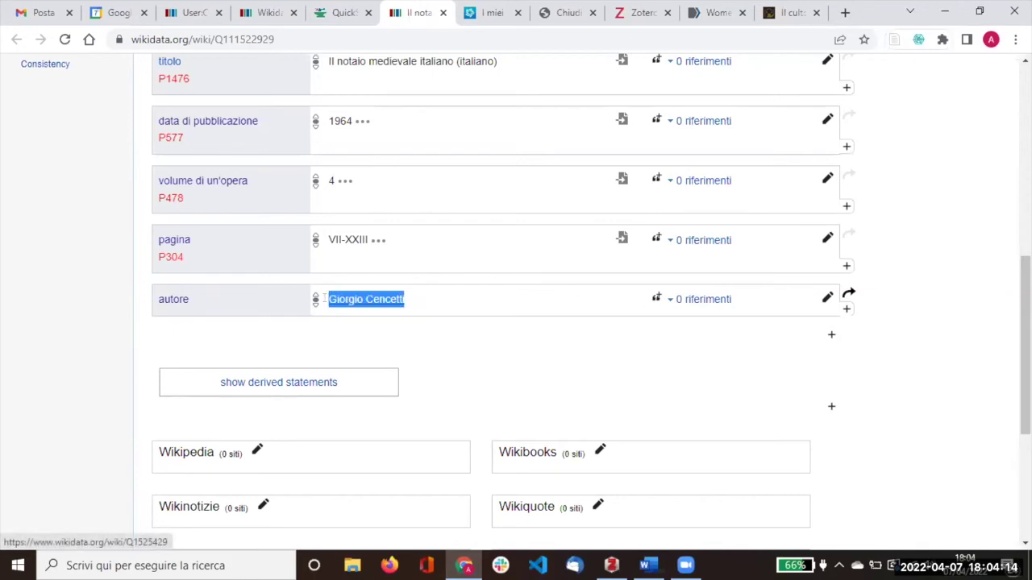
{"action": "left_click", "coordinate": [54, 234]}
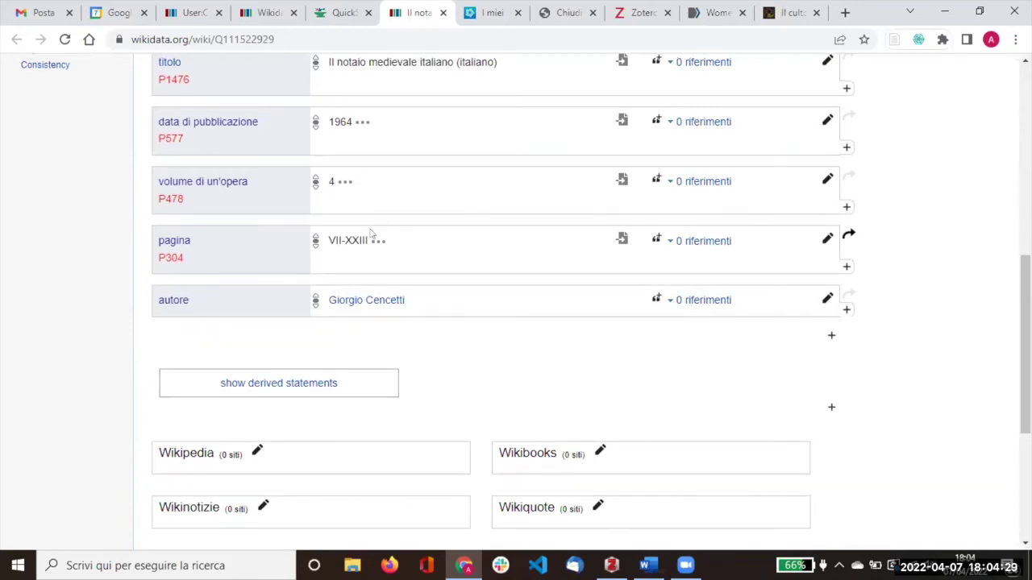
{"action": "scroll", "coordinate": [435, 226], "scroll_direction": "up", "scroll_amount": 5}
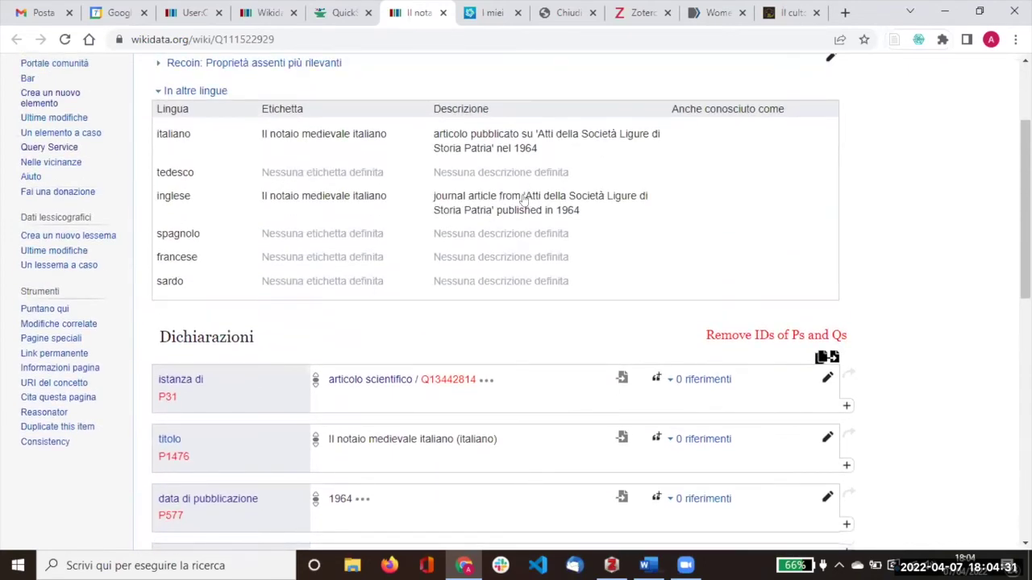
{"action": "scroll", "coordinate": [98, 276], "scroll_direction": "down", "scroll_amount": 5}
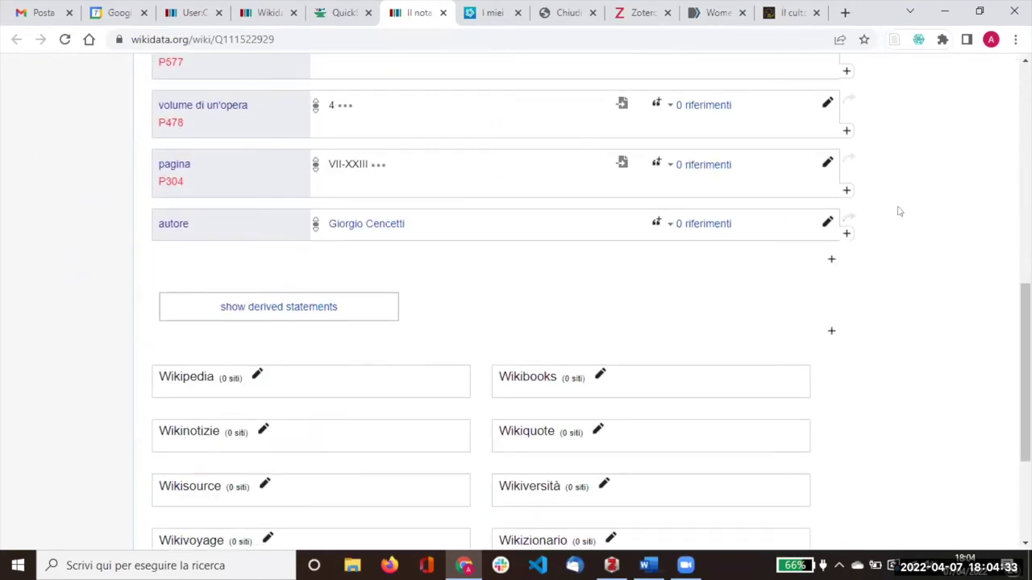
Add a "pubblicato in" statement with the journal "Atti della Società ligure di storia patria", using the title copied from the Italian description, and publish it
{"action": "left_click", "coordinate": [831, 260]}
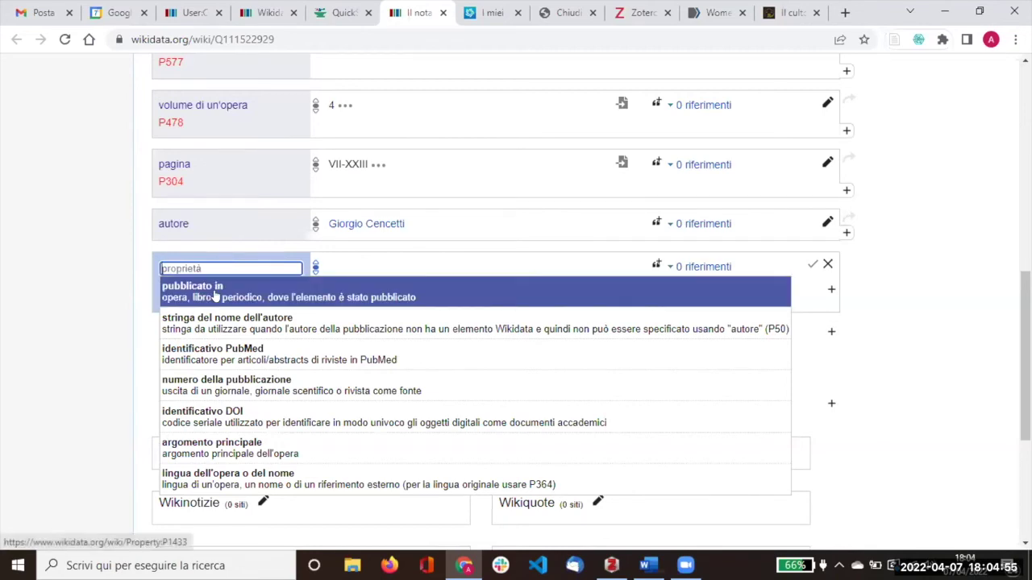
{"action": "left_click", "coordinate": [238, 289]}
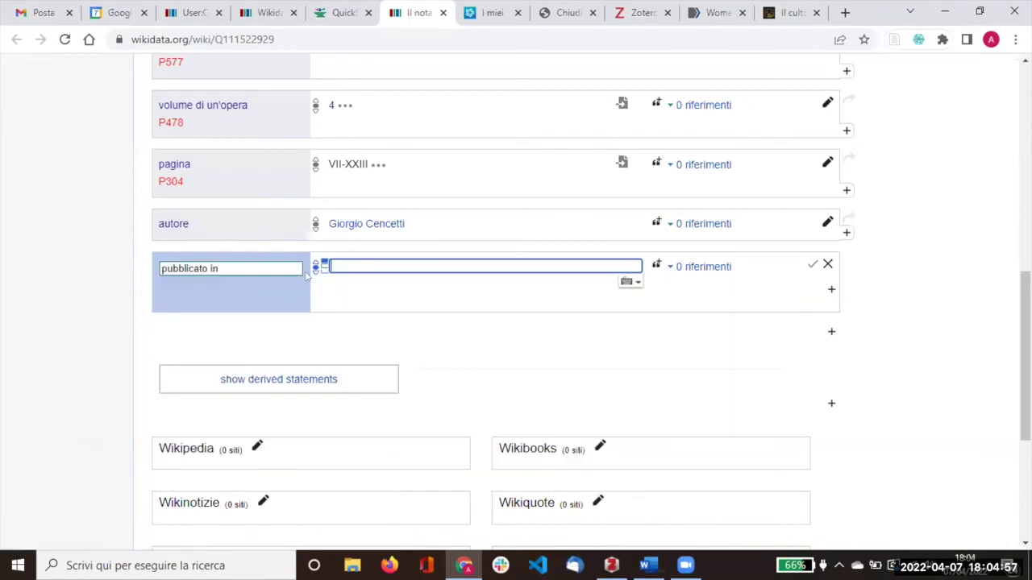
{"action": "scroll", "coordinate": [481, 181], "scroll_direction": "up", "scroll_amount": 6}
{"action": "scroll", "coordinate": [500, 190], "scroll_direction": "up", "scroll_amount": 1}
{"action": "left_click_drag", "start_coordinate": [537, 209], "coordinate": [494, 224]}
{"action": "key", "text": "ctrl+c"}
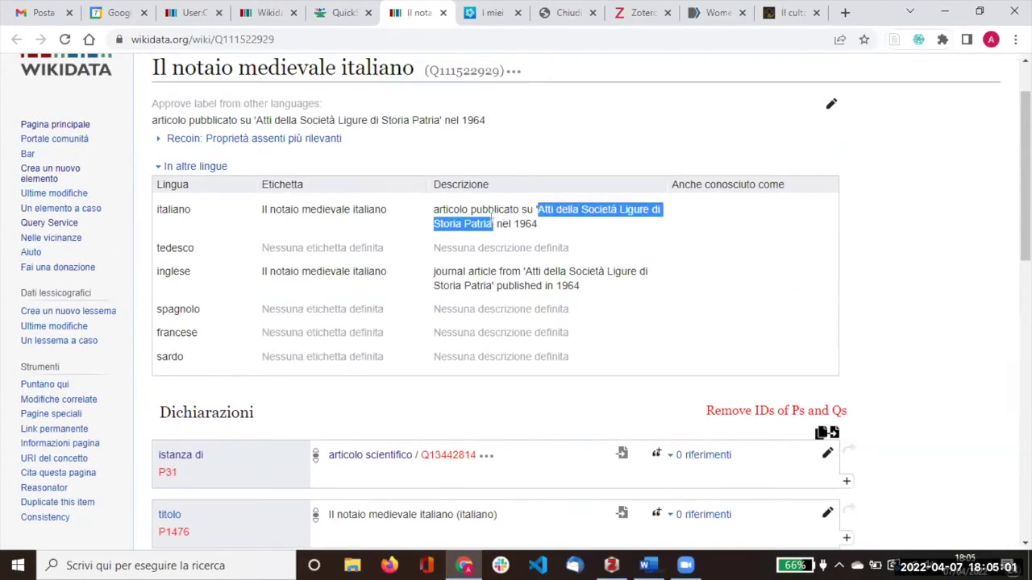
{"action": "scroll", "coordinate": [491, 217], "scroll_direction": "down", "scroll_amount": 6}
{"action": "left_click", "coordinate": [348, 335]}
{"action": "key", "text": "ctrl+v"}
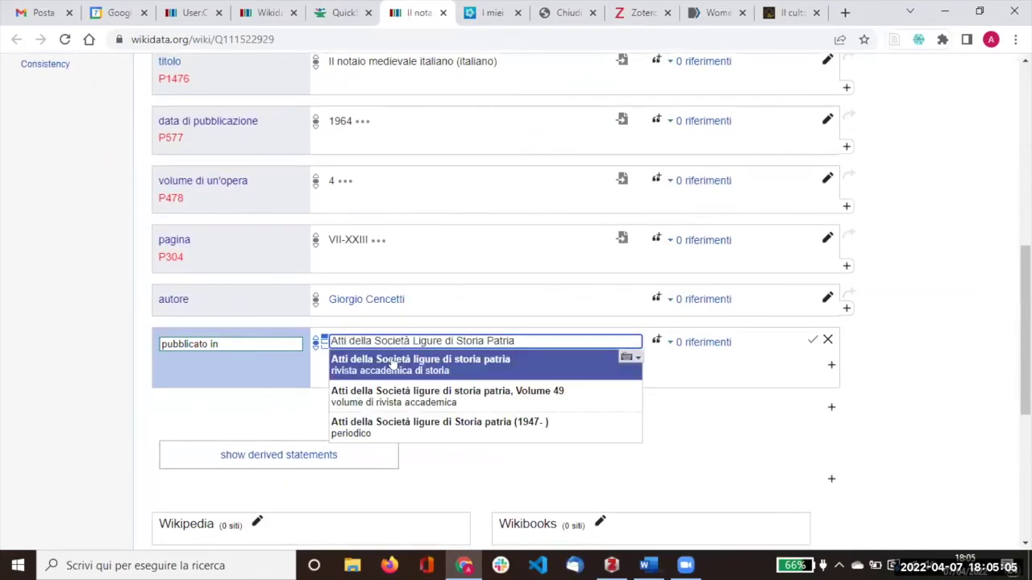
{"action": "left_click", "coordinate": [393, 363]}
{"action": "left_click", "coordinate": [812, 341]}
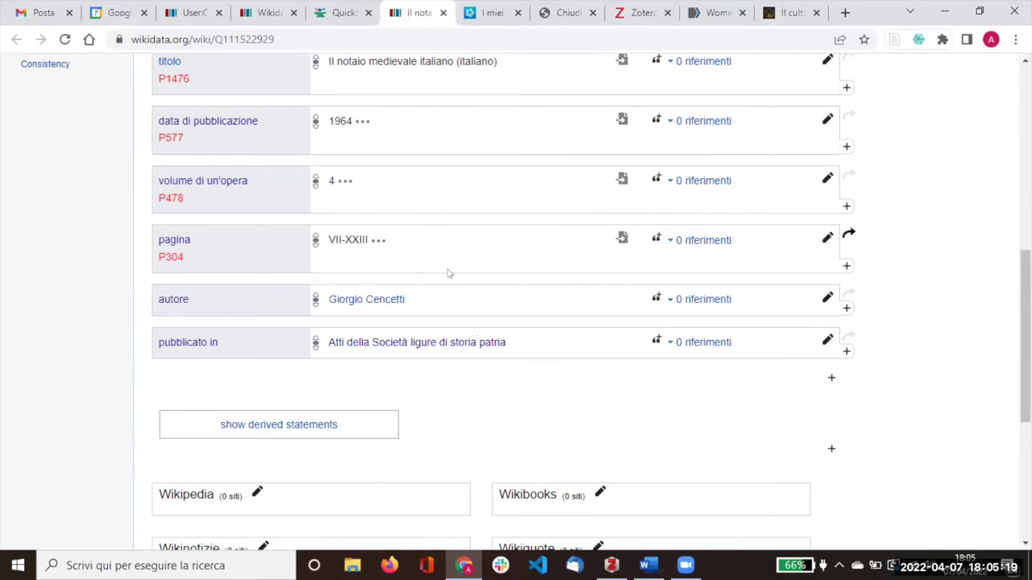
Review the completed article item and compare it with the other items created in the QuickStatements batch
{"action": "scroll", "coordinate": [449, 274], "scroll_direction": "up", "scroll_amount": 7}
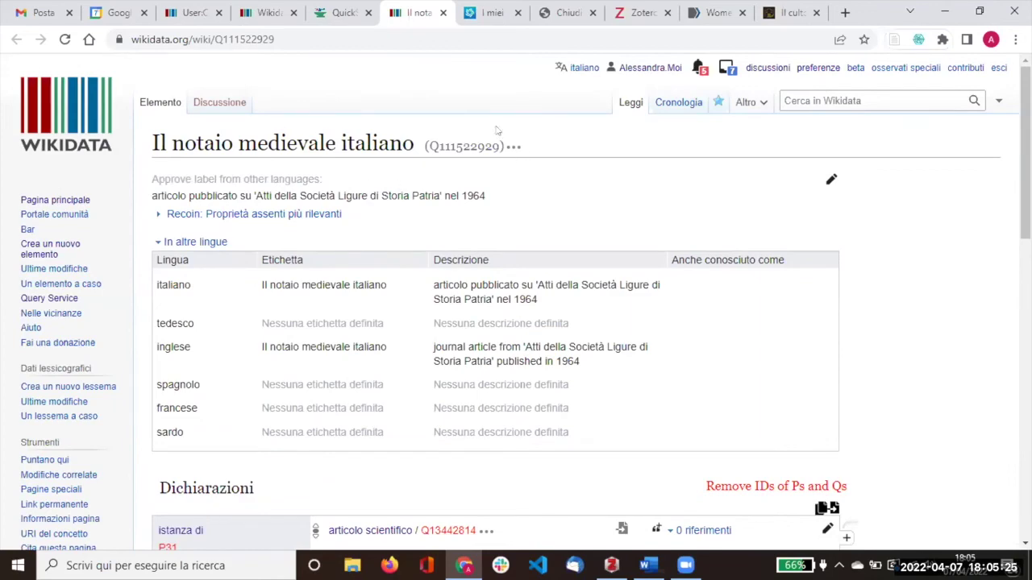
{"action": "scroll", "coordinate": [465, 224], "scroll_direction": "down", "scroll_amount": 7}
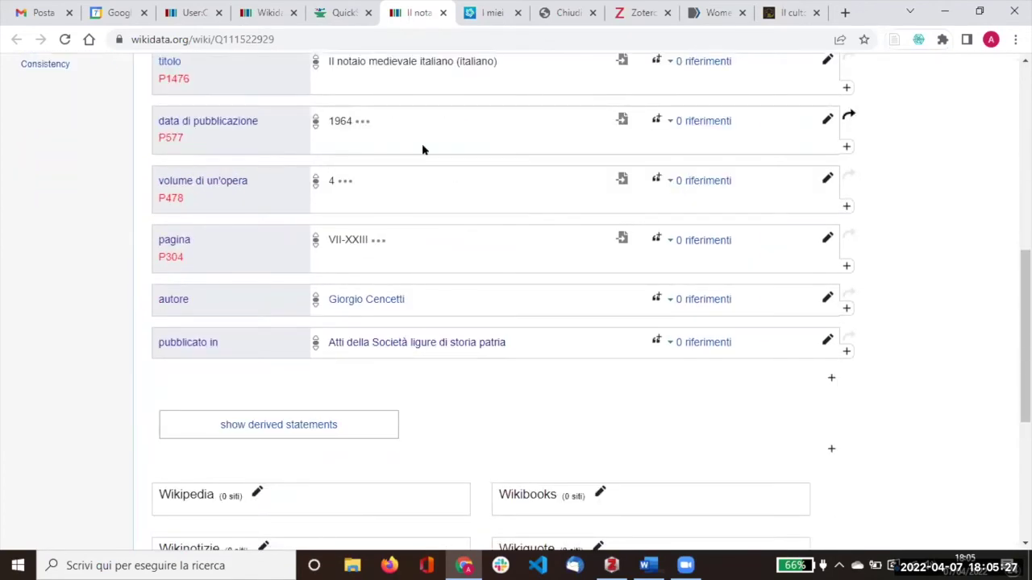
{"action": "scroll", "coordinate": [148, 150], "scroll_direction": "up", "scroll_amount": 1}
{"action": "scroll", "coordinate": [147, 150], "scroll_direction": "up", "scroll_amount": 3}
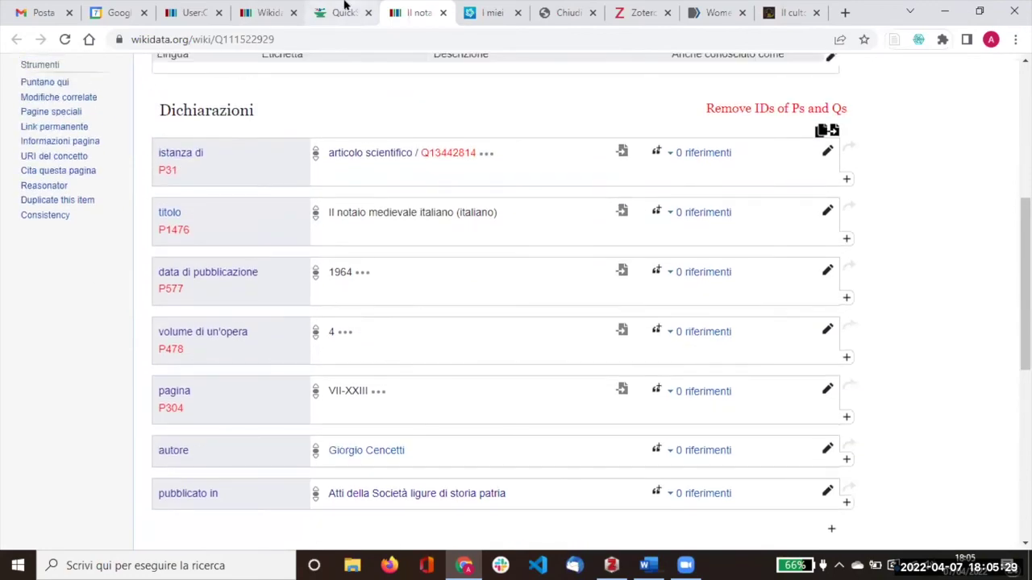
{"action": "left_click", "coordinate": [343, 12]}
{"action": "scroll", "coordinate": [187, 165], "scroll_direction": "down", "scroll_amount": 3}
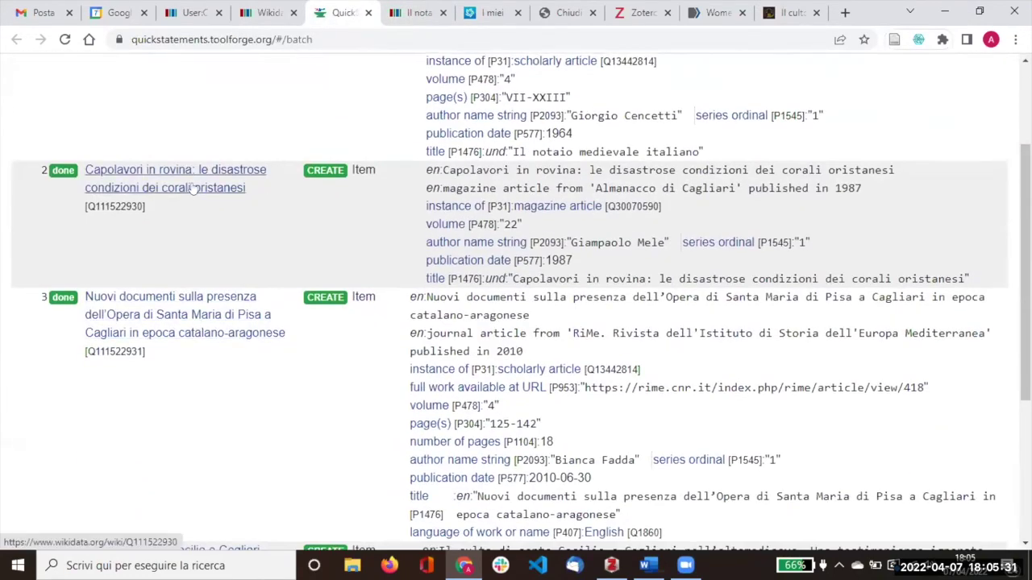
{"action": "scroll", "coordinate": [196, 322], "scroll_direction": "down", "scroll_amount": 3}
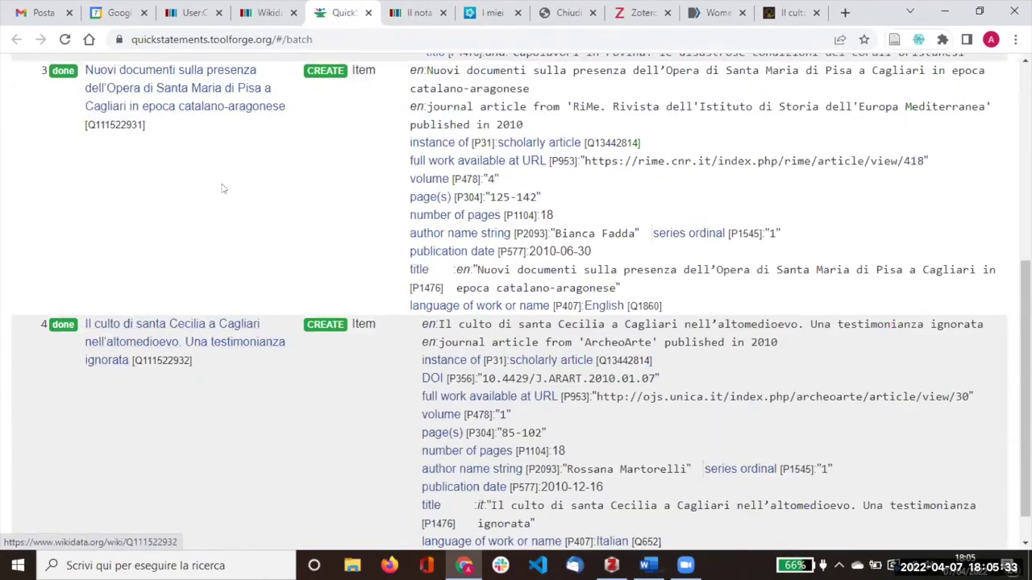
{"action": "scroll", "coordinate": [223, 193], "scroll_direction": "up", "scroll_amount": 5}
{"action": "left_click", "coordinate": [414, 10]}
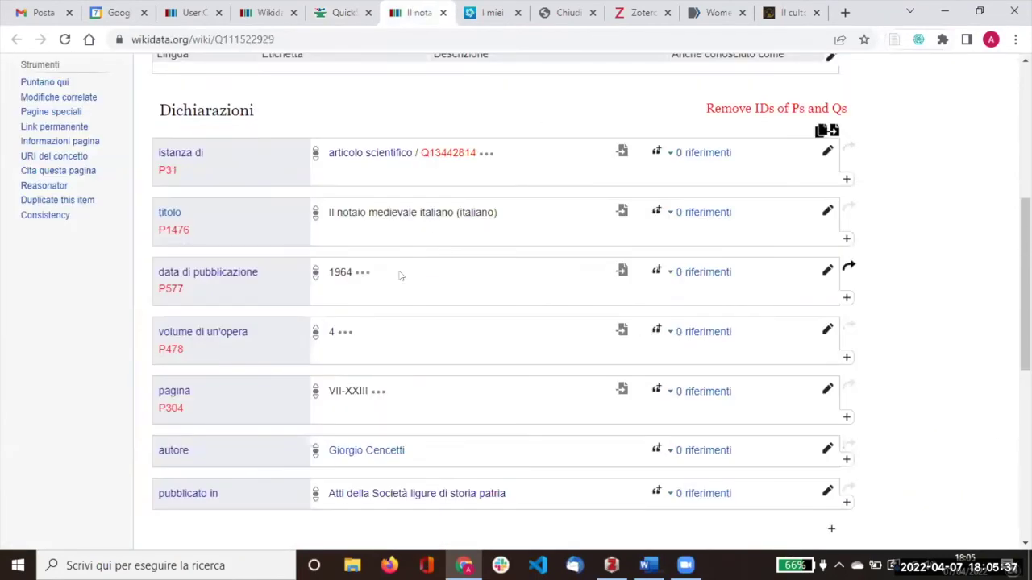
{"action": "scroll", "coordinate": [415, 227], "scroll_direction": "down", "scroll_amount": 1}
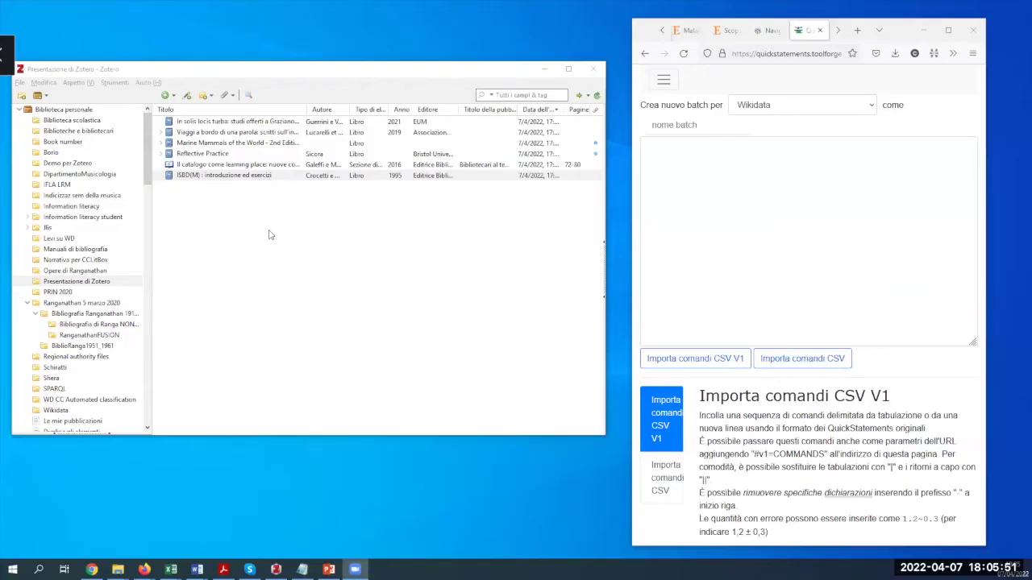
Transfer the Zotero record "ISBD(M) : introduzione ed esercizi" into the QuickStatements command area as a new batch
{"action": "left_click", "coordinate": [212, 179]}
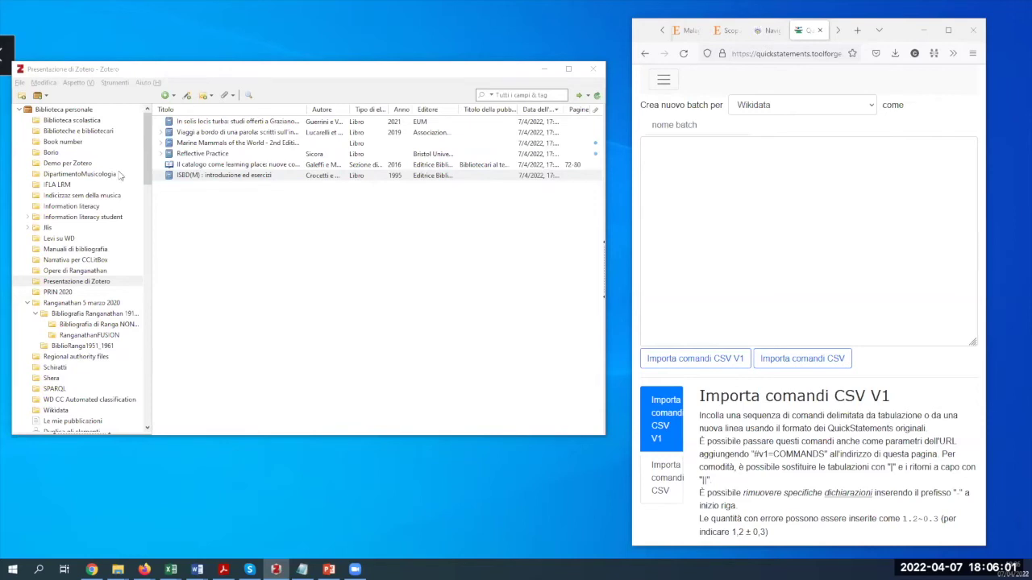
{"action": "left_click", "coordinate": [219, 177]}
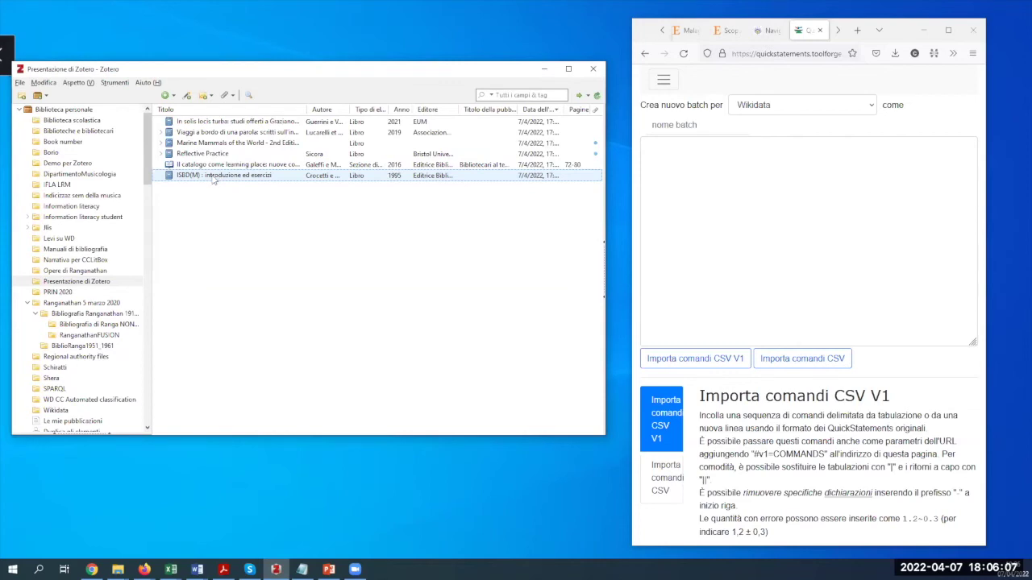
{"action": "left_click_drag", "start_coordinate": [214, 181], "coordinate": [675, 236]}
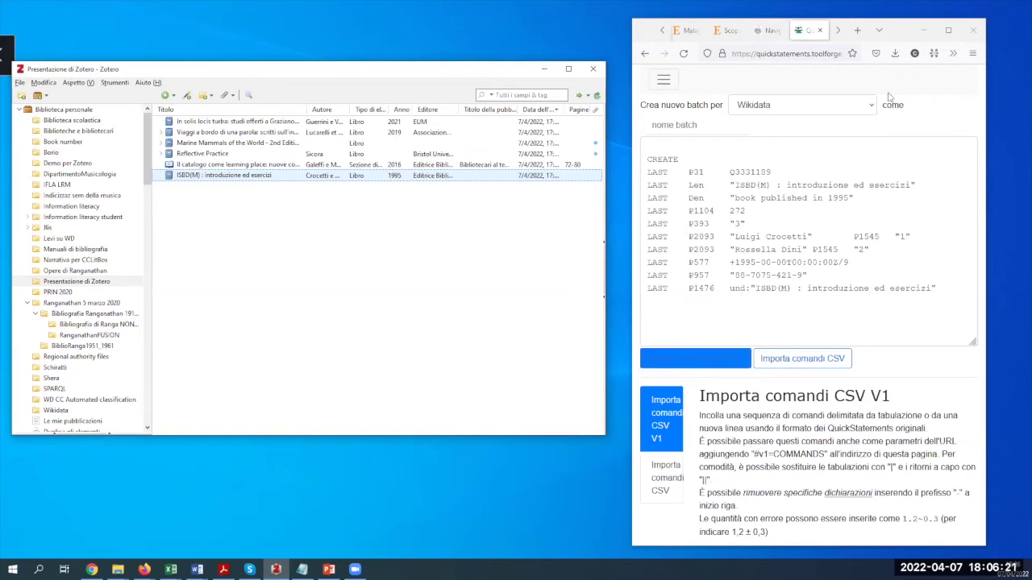
Maximise the QuickStatements window, import the commands in CSV V1 format and run the batch to create the book's Wikidata item
{"action": "left_click", "coordinate": [948, 30]}
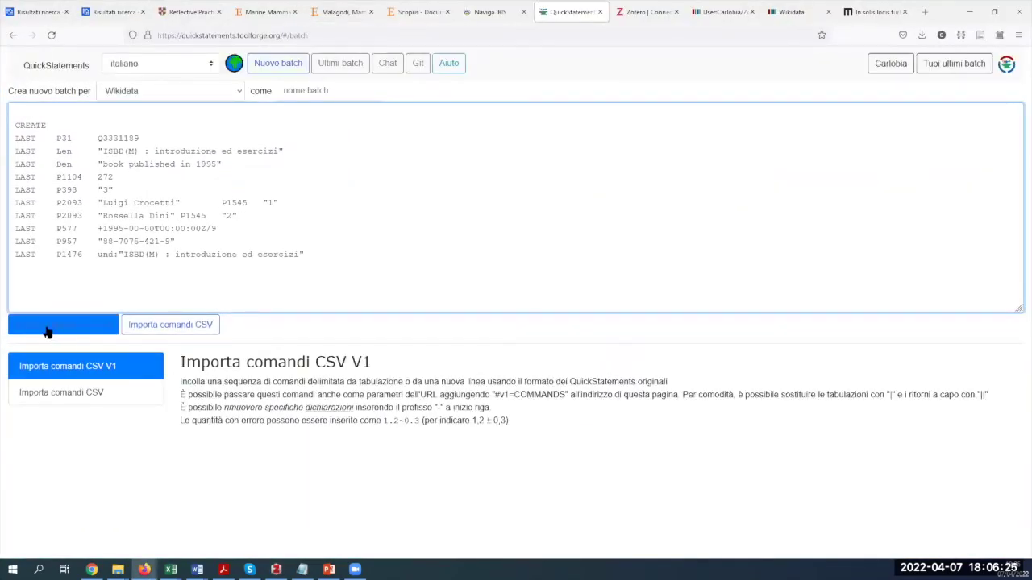
{"action": "left_click", "coordinate": [47, 329]}
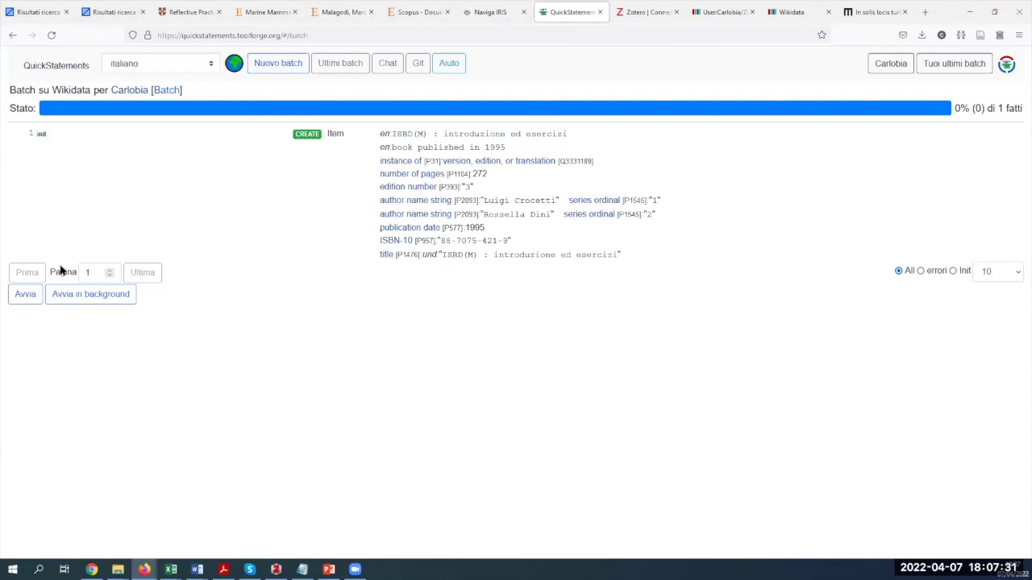
{"action": "left_click", "coordinate": [28, 297]}
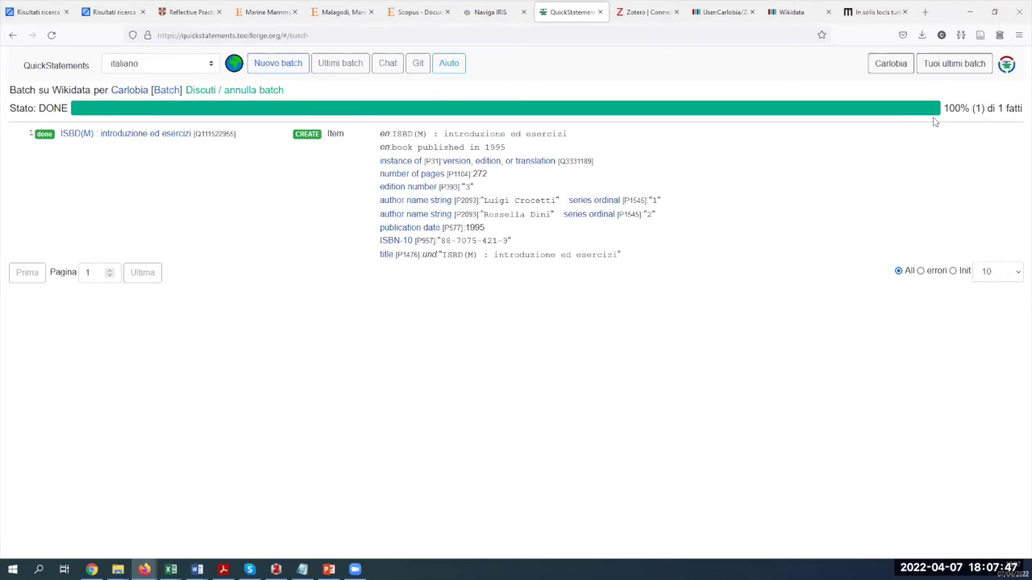
Open the book's new Wikidata item and enter the Italian description "libro pubblicato nel 1995", copied from the translation of the English description
{"action": "right_click", "coordinate": [152, 140]}
{"action": "left_click", "coordinate": [194, 147]}
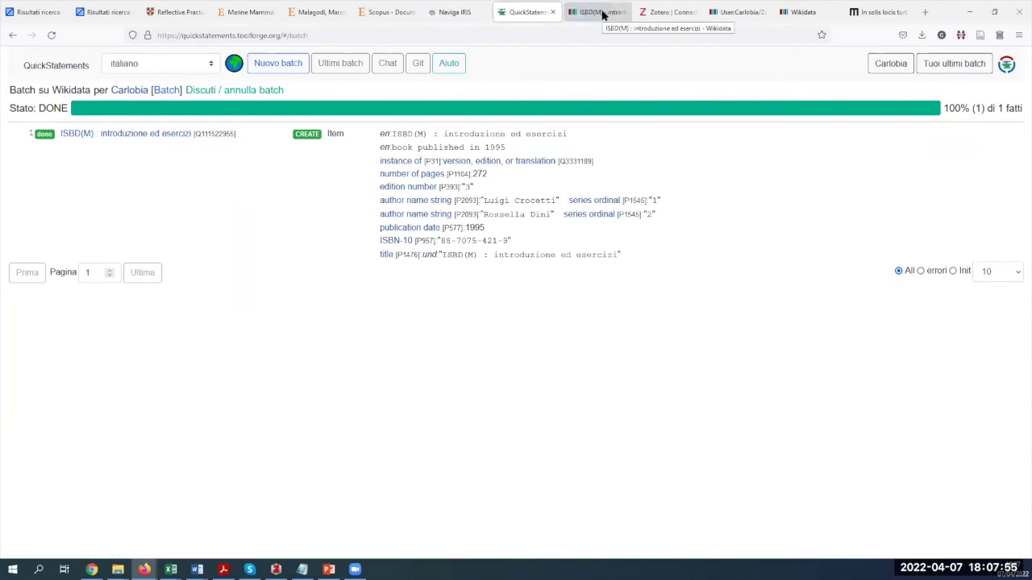
{"action": "left_click", "coordinate": [603, 14]}
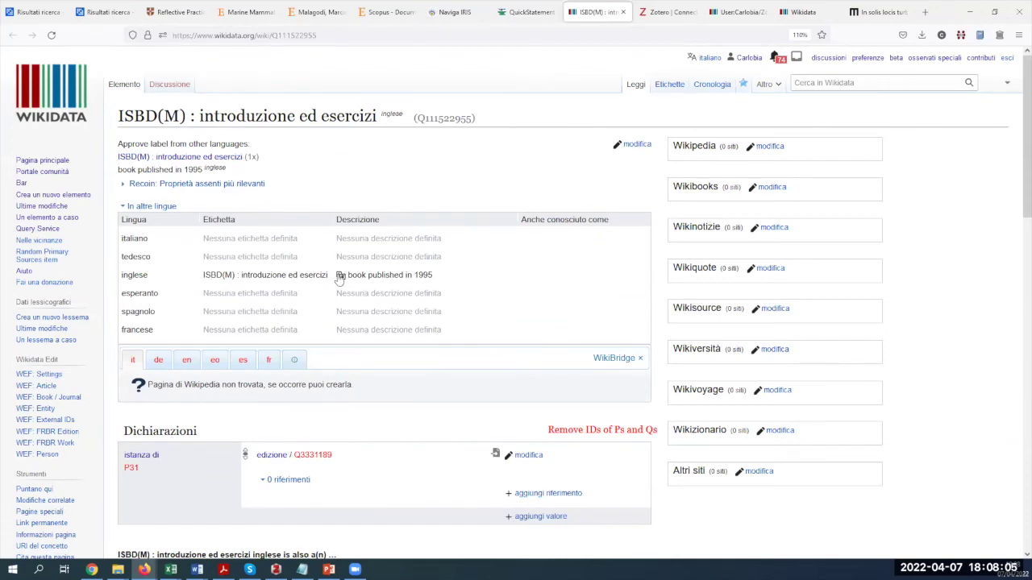
{"action": "left_click", "coordinate": [340, 277]}
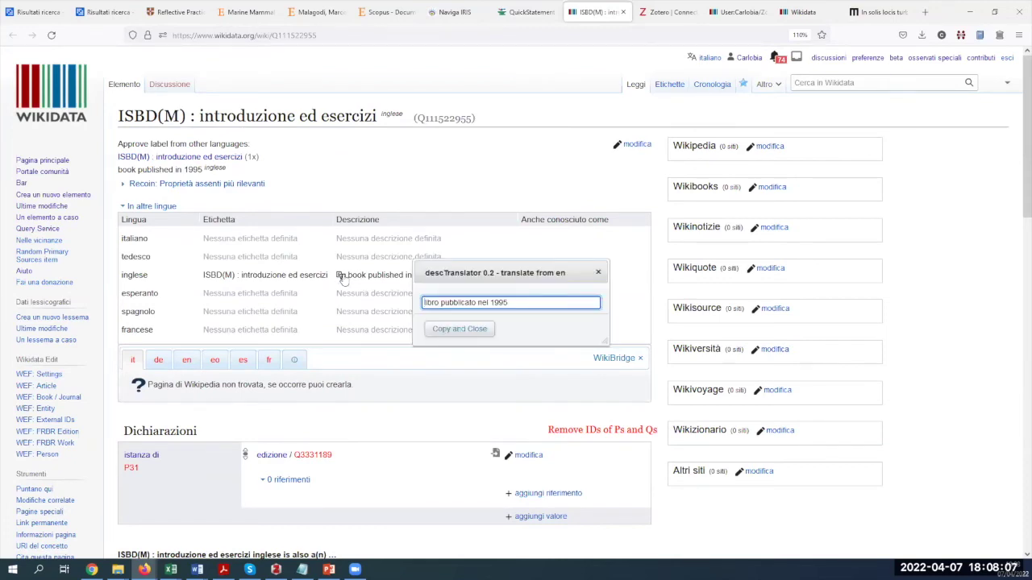
{"action": "left_click", "coordinate": [449, 331]}
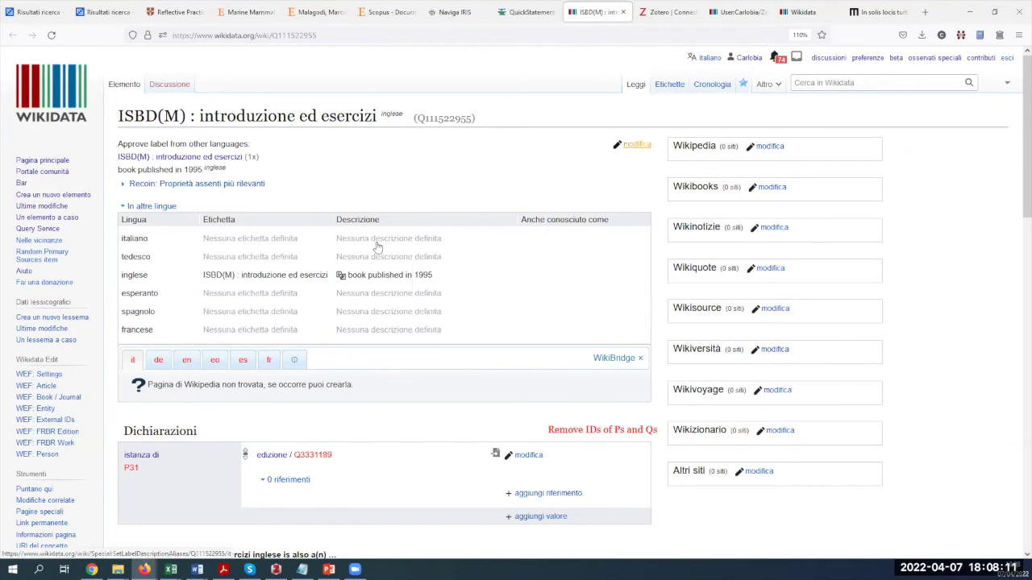
{"action": "left_click", "coordinate": [373, 239]}
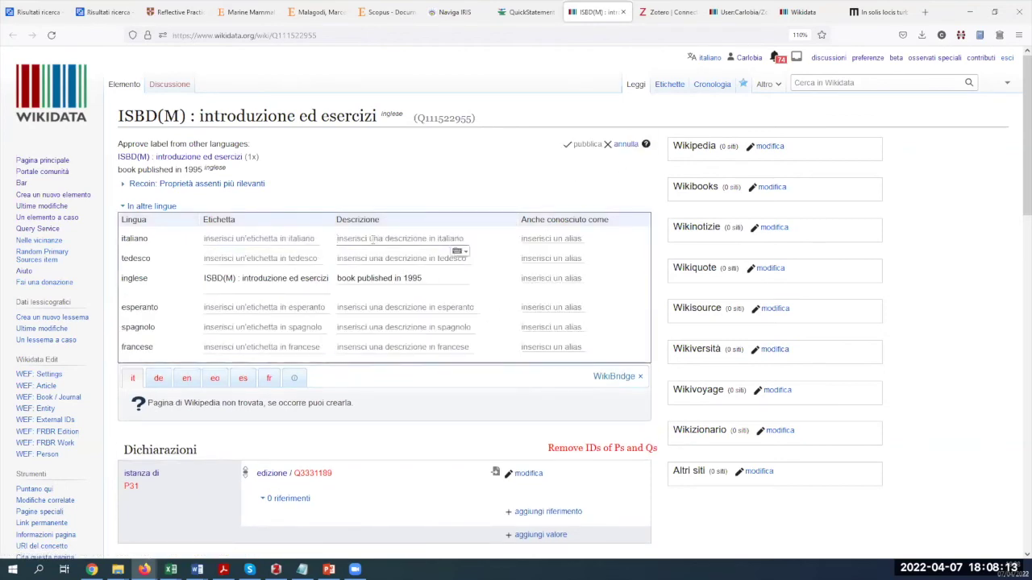
{"action": "key", "text": "ctrl+v"}
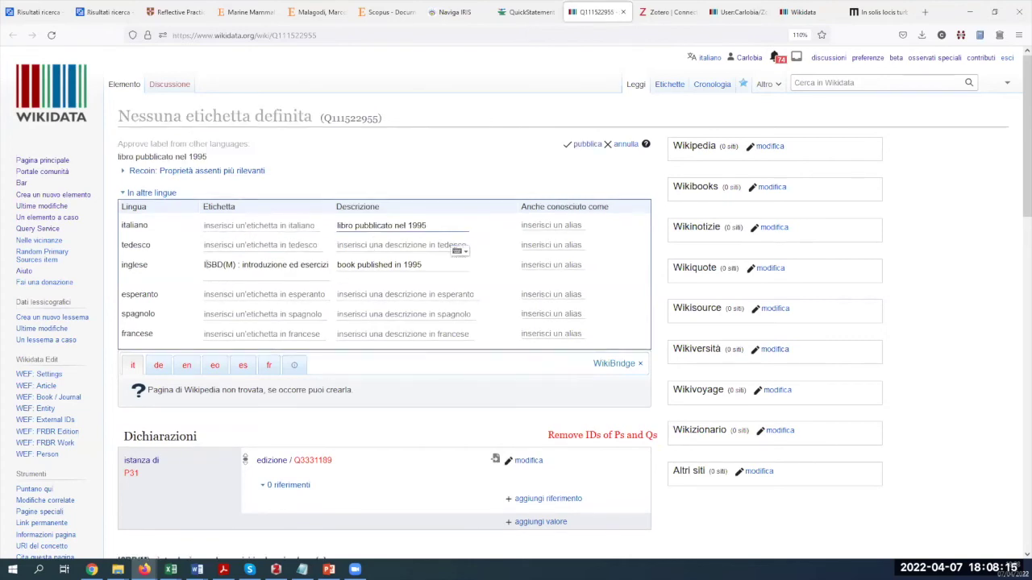
Copy the English label "ISBD(M) : introduzione ed esercizi" into the Italian, German, Esperanto, Spanish and French labels, and publish the changes
{"action": "left_click", "coordinate": [322, 264]}
{"action": "key", "text": "ctrl+a"}
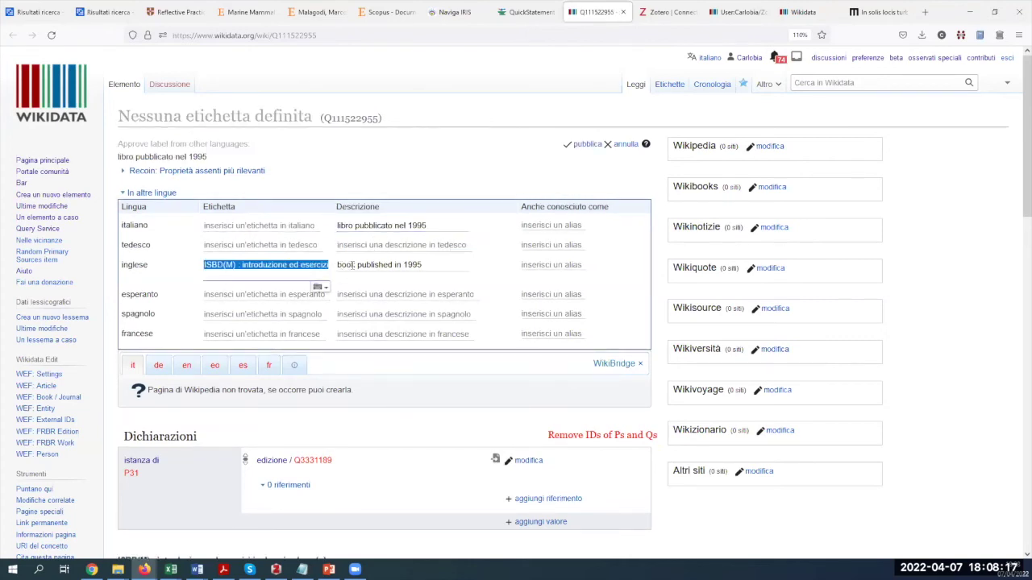
{"action": "left_click", "coordinate": [270, 226]}
{"action": "key", "text": "ctrl+v"}
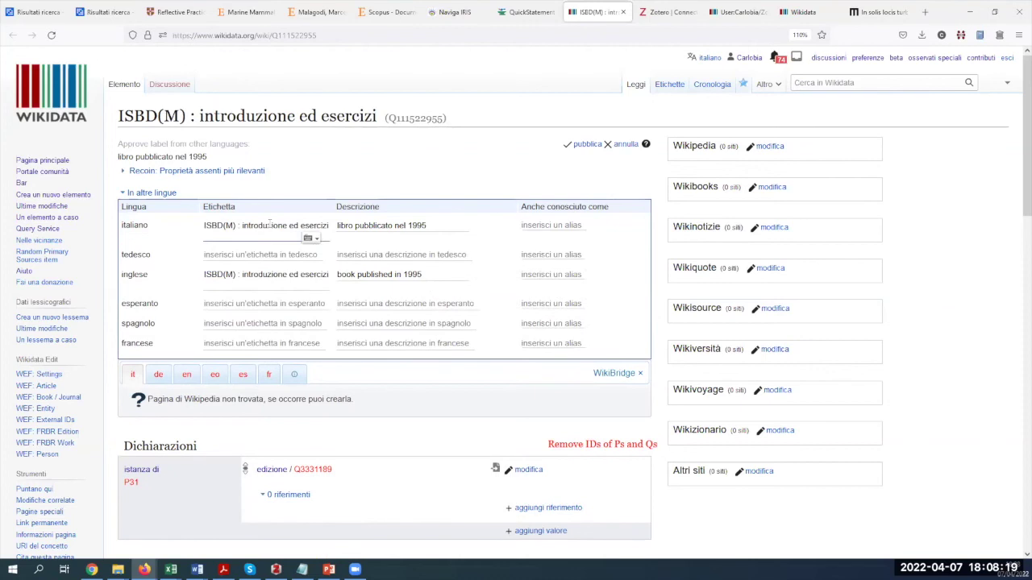
{"action": "left_click", "coordinate": [213, 250]}
{"action": "key", "text": "ctrl+v"}
{"action": "left_click", "coordinate": [212, 312]}
{"action": "key", "text": "ctrl+v"}
{"action": "left_click", "coordinate": [211, 342]}
{"action": "key", "text": "ctrl+v"}
{"action": "left_click", "coordinate": [209, 369]}
{"action": "key", "text": "ctrl+v"}
{"action": "left_click", "coordinate": [584, 145]}
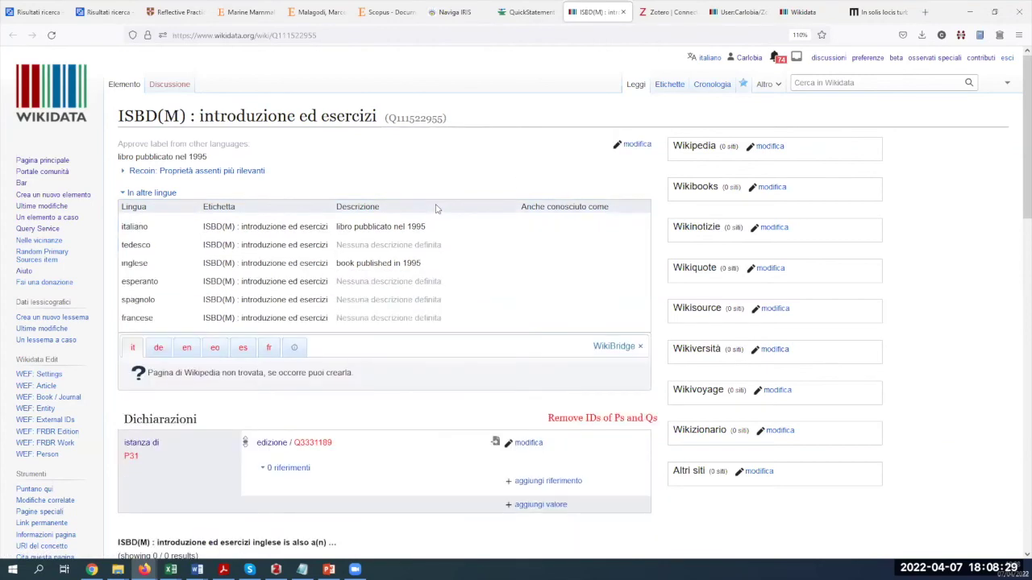
Set the language of the "titolo" statement to Italian (it) and publish it
{"action": "scroll", "coordinate": [427, 217], "scroll_direction": "down", "scroll_amount": 8}
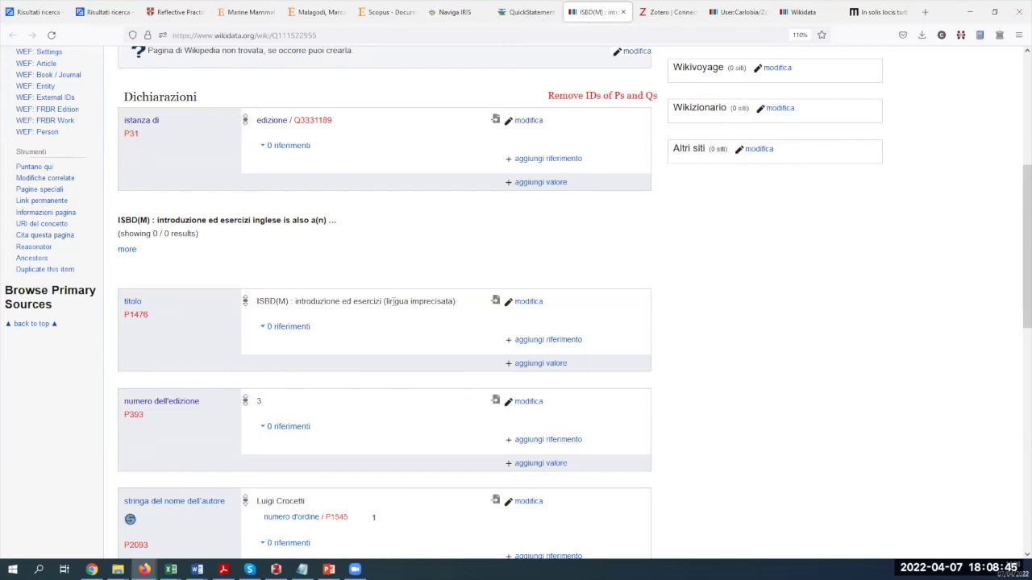
{"action": "left_click_drag", "start_coordinate": [386, 301], "coordinate": [454, 312]}
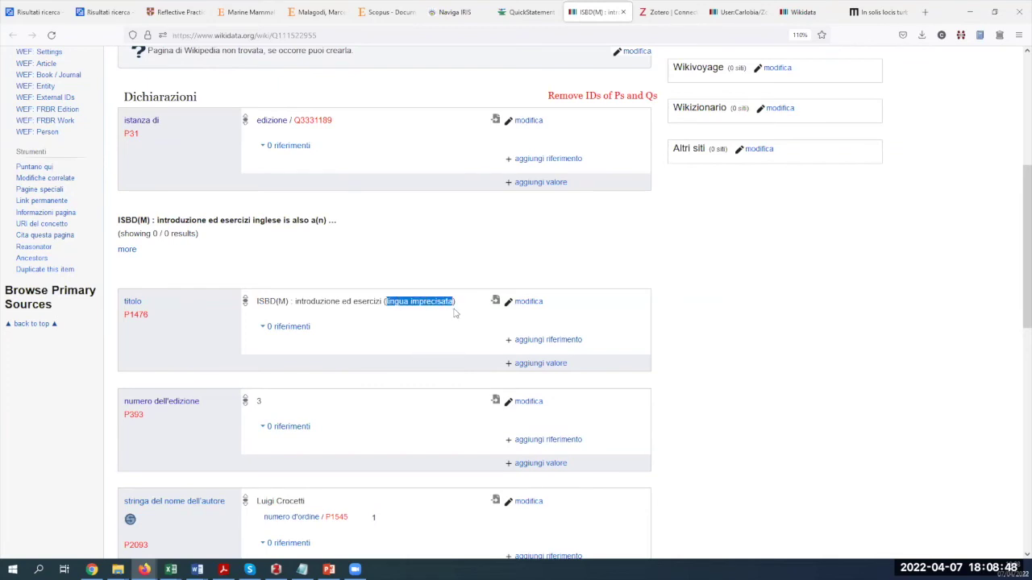
{"action": "left_click", "coordinate": [525, 304]}
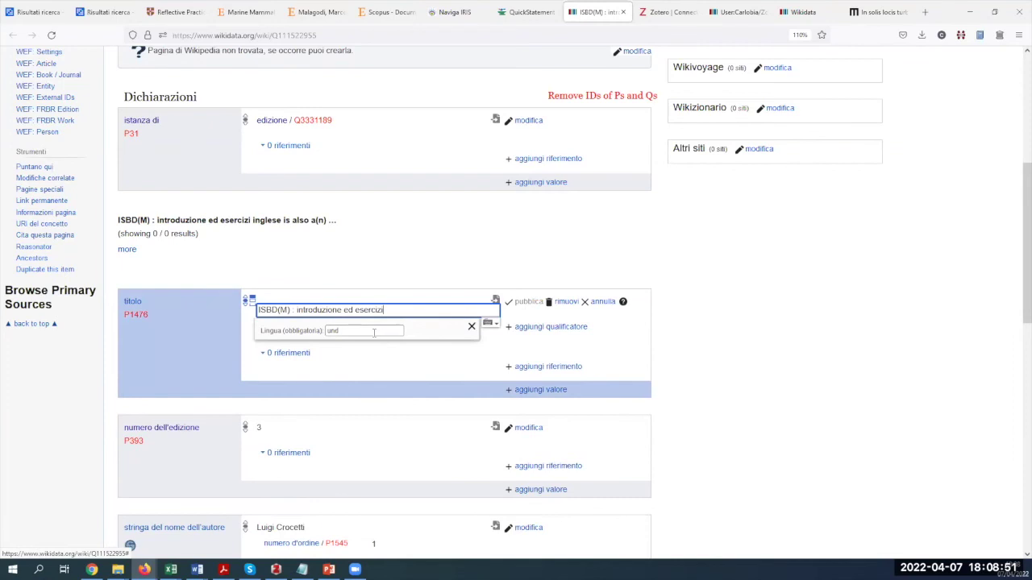
{"action": "double_click", "coordinate": [333, 329]}
{"action": "key", "text": "BackSpace"}
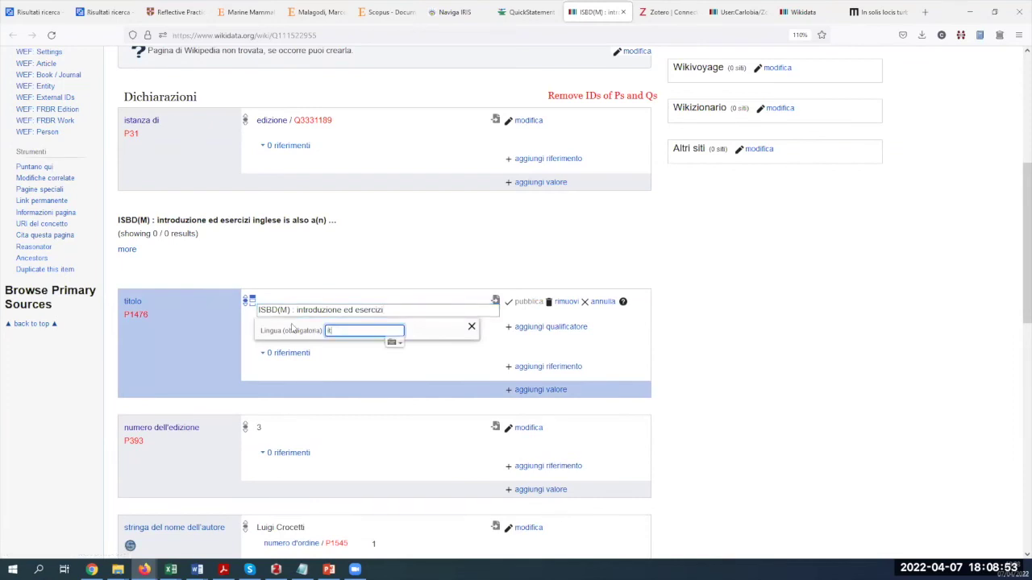
{"action": "type", "text": "it"}
{"action": "left_click", "coordinate": [331, 345]}
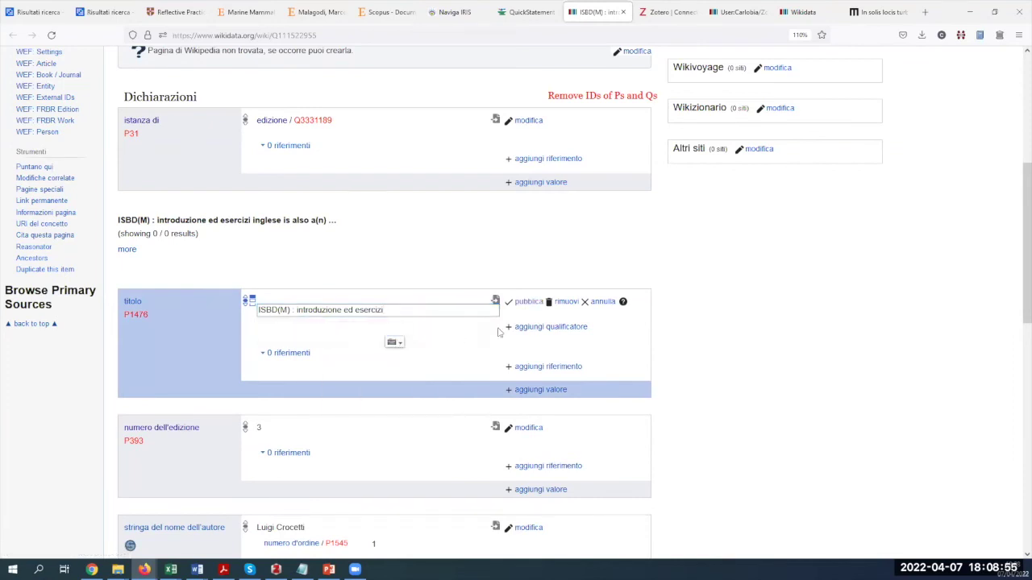
{"action": "left_click", "coordinate": [518, 302]}
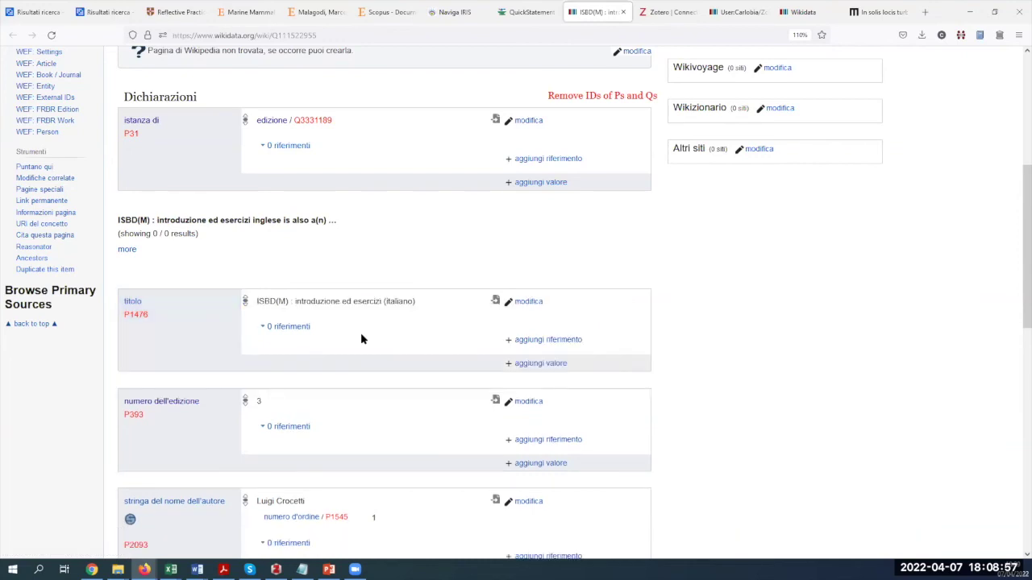
Add an "autore" (P50) statement linking the item of the book's first author, with the qualifier "numero d'ordine" 1, and publish it
{"action": "scroll", "coordinate": [361, 338], "scroll_direction": "down", "scroll_amount": 5}
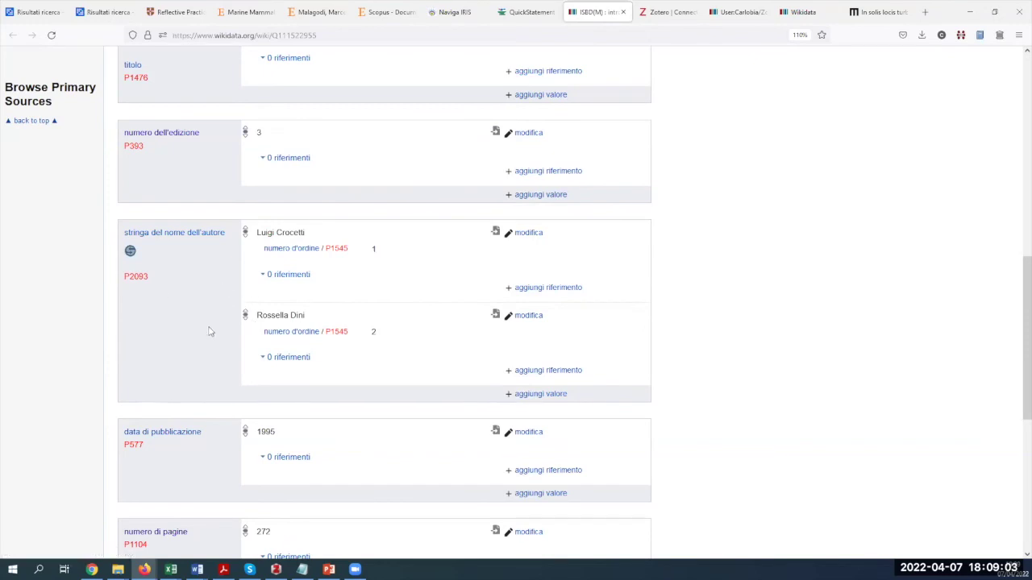
{"action": "scroll", "coordinate": [208, 331], "scroll_direction": "down", "scroll_amount": 5}
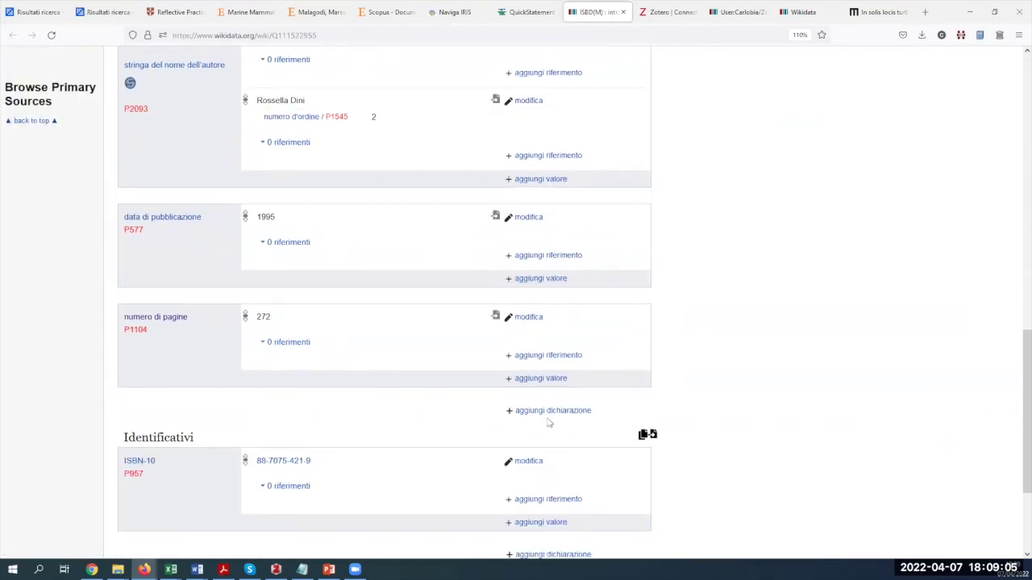
{"action": "left_click", "coordinate": [546, 411]}
{"action": "type", "text": "p50"}
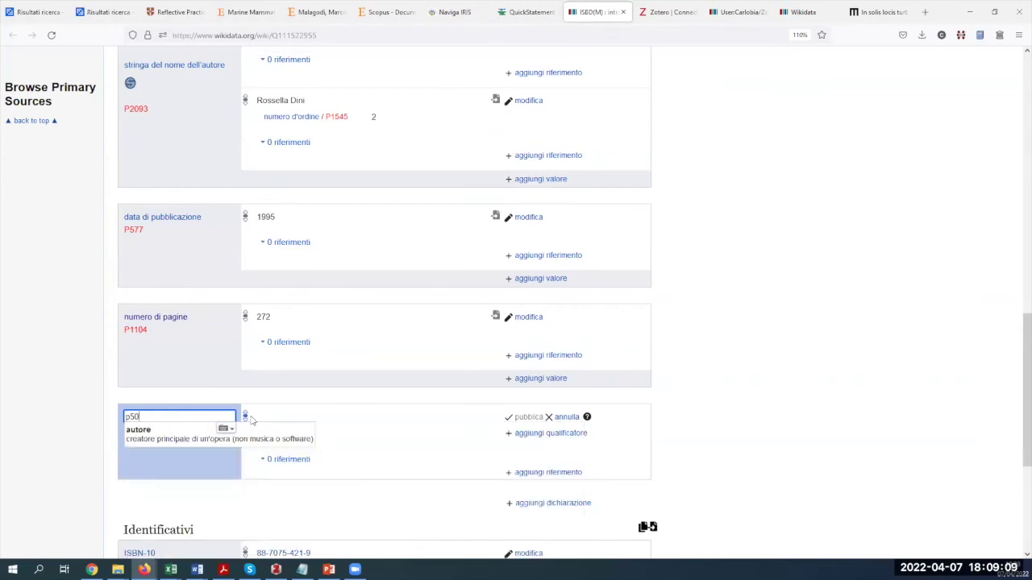
{"action": "left_click", "coordinate": [165, 442]}
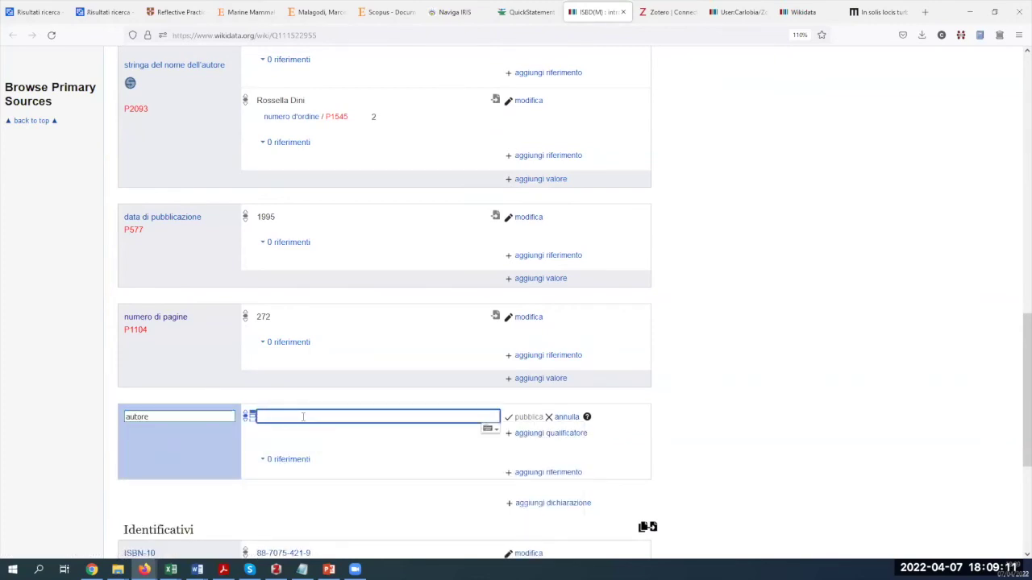
{"action": "type", "text": "Luigi crocetti"}
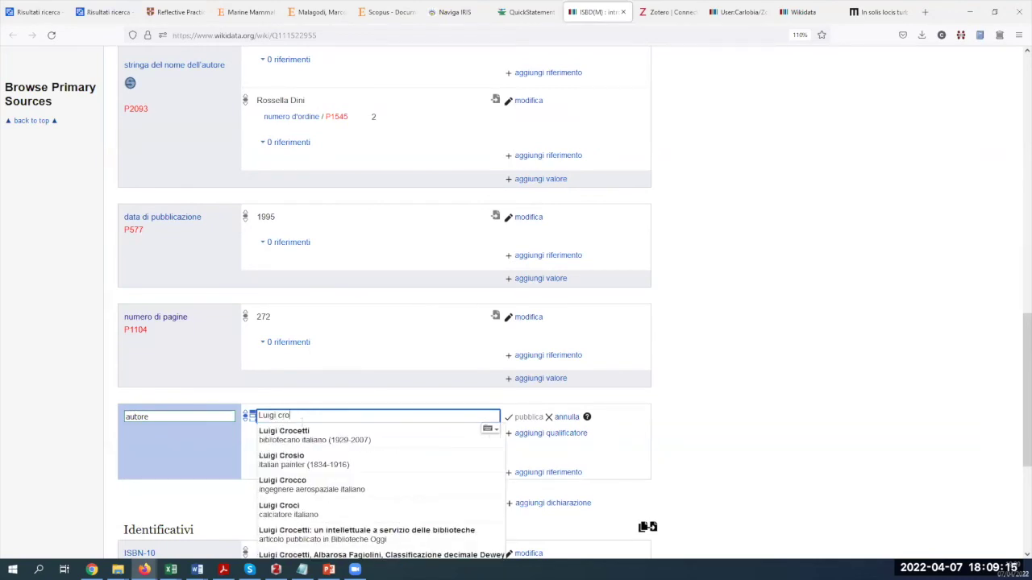
{"action": "left_click", "coordinate": [306, 435]}
{"action": "left_click", "coordinate": [551, 433]}
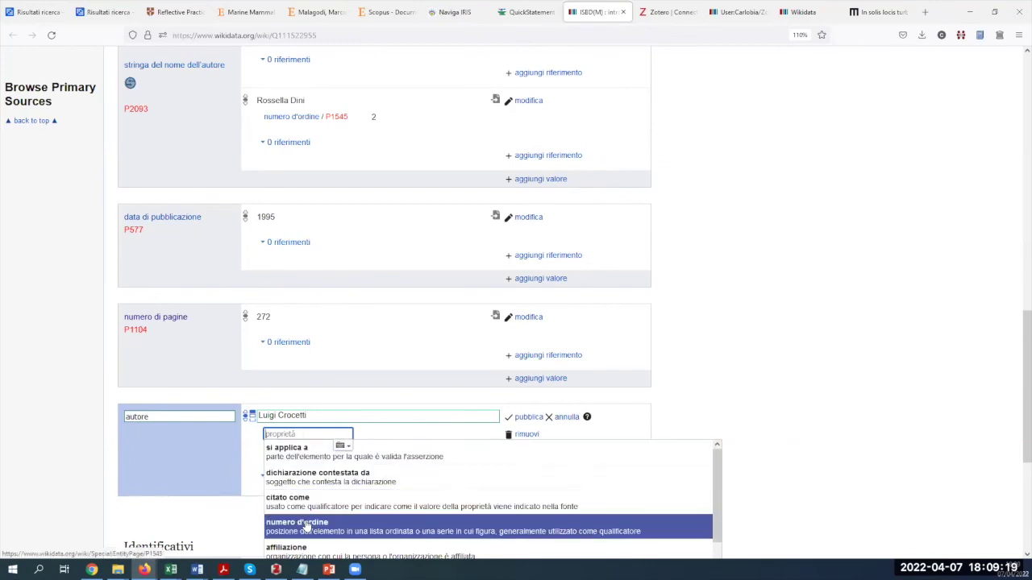
{"action": "left_click", "coordinate": [306, 526]}
{"action": "type", "text": "1"}
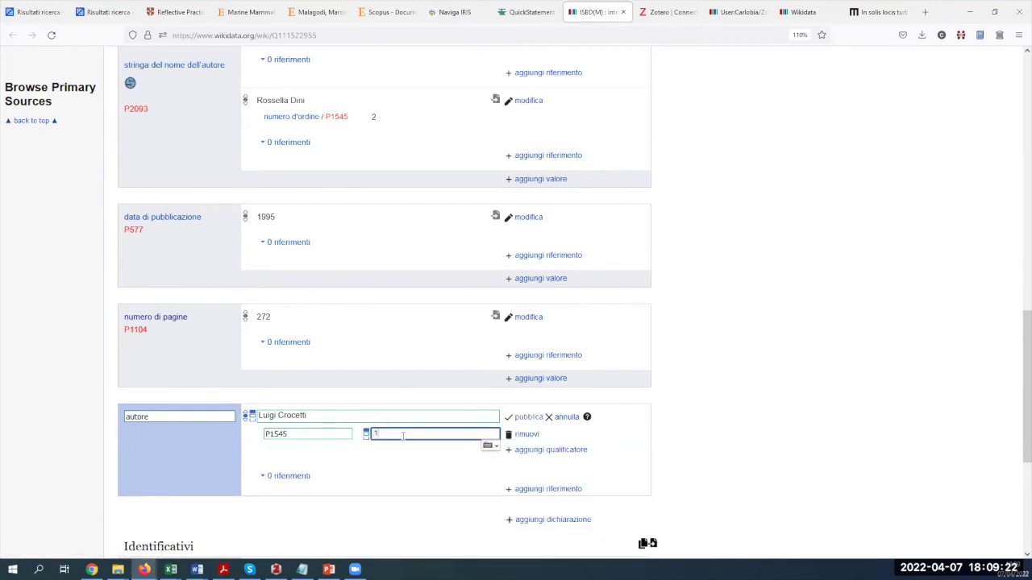
{"action": "left_click", "coordinate": [526, 419]}
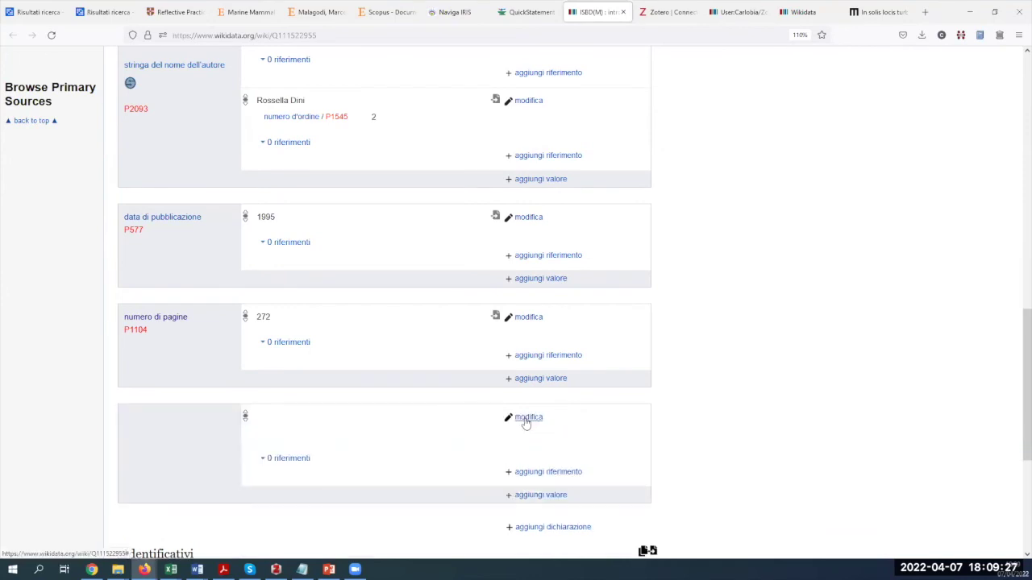
Add the book's second author as another "autore" value with the qualifier "numero d'ordine" 2, and publish it
{"action": "left_click", "coordinate": [551, 496]}
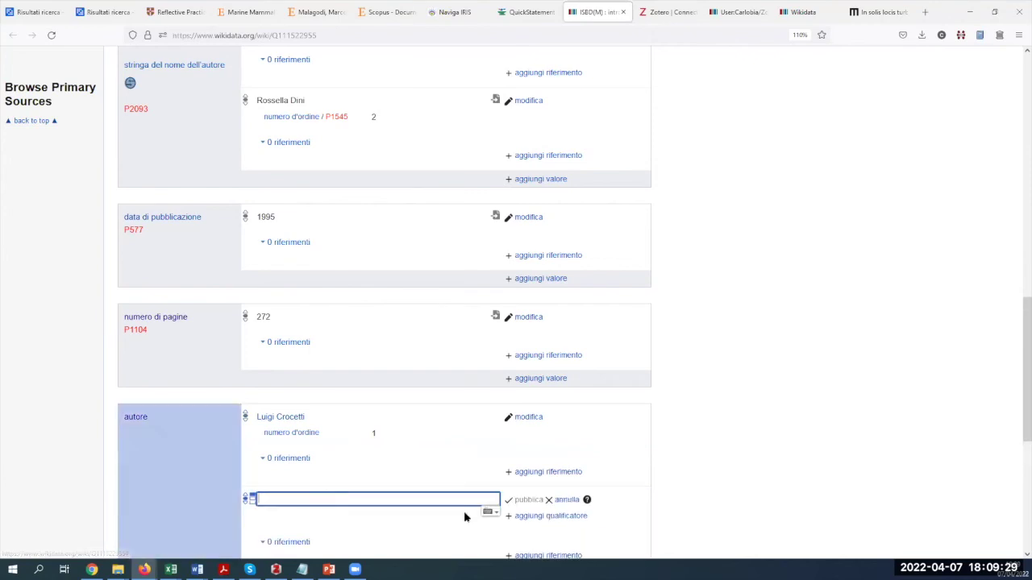
{"action": "type", "text": "Rossella dini"}
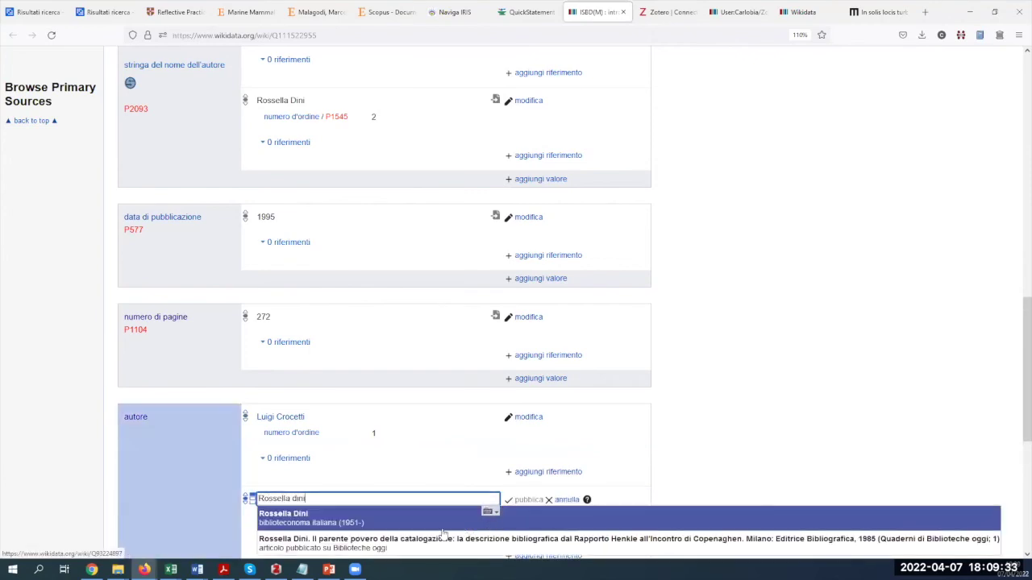
{"action": "left_click", "coordinate": [432, 518]}
{"action": "left_click", "coordinate": [520, 517]}
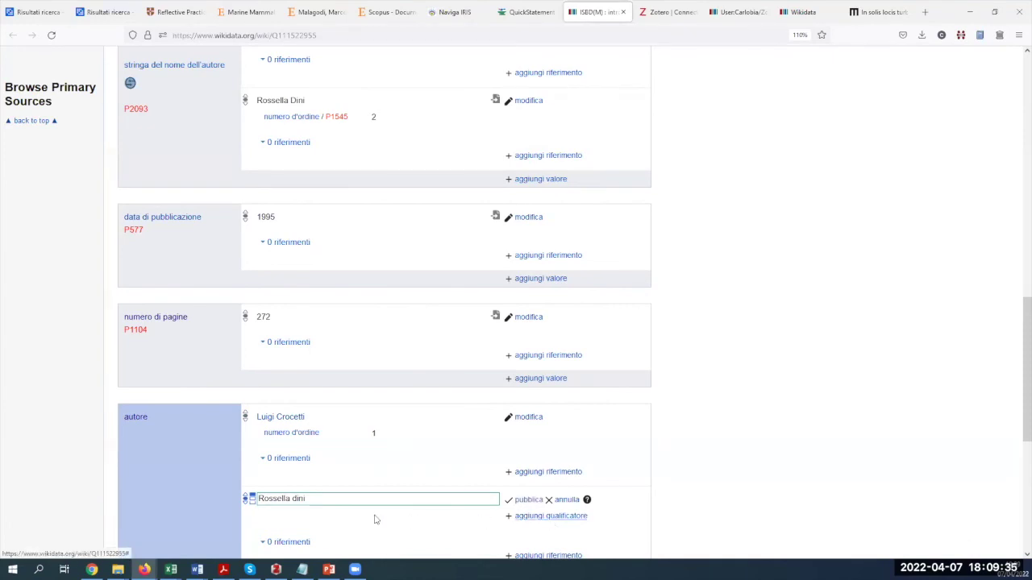
{"action": "scroll", "coordinate": [371, 520], "scroll_direction": "down", "scroll_amount": 2}
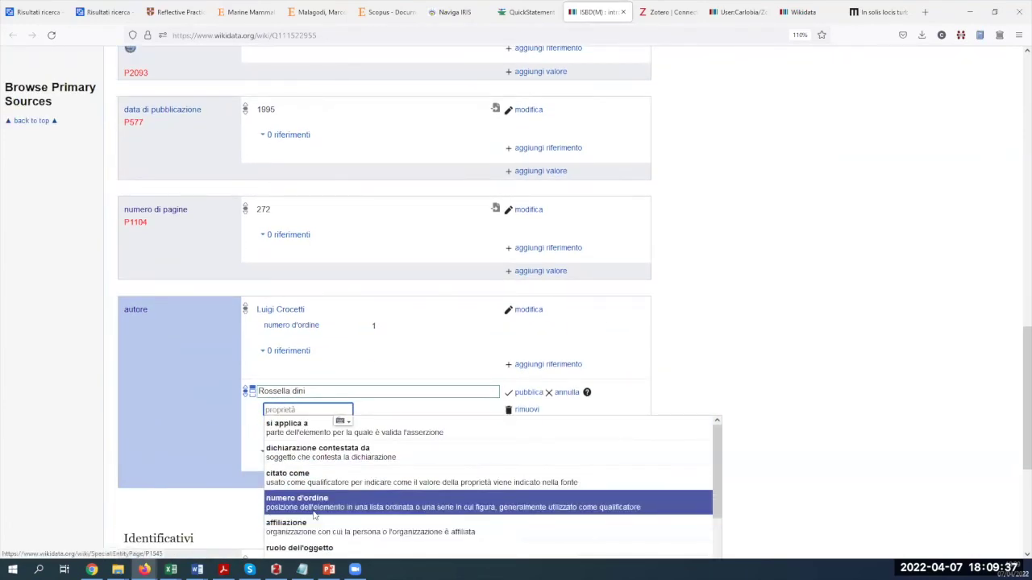
{"action": "left_click", "coordinate": [363, 497]}
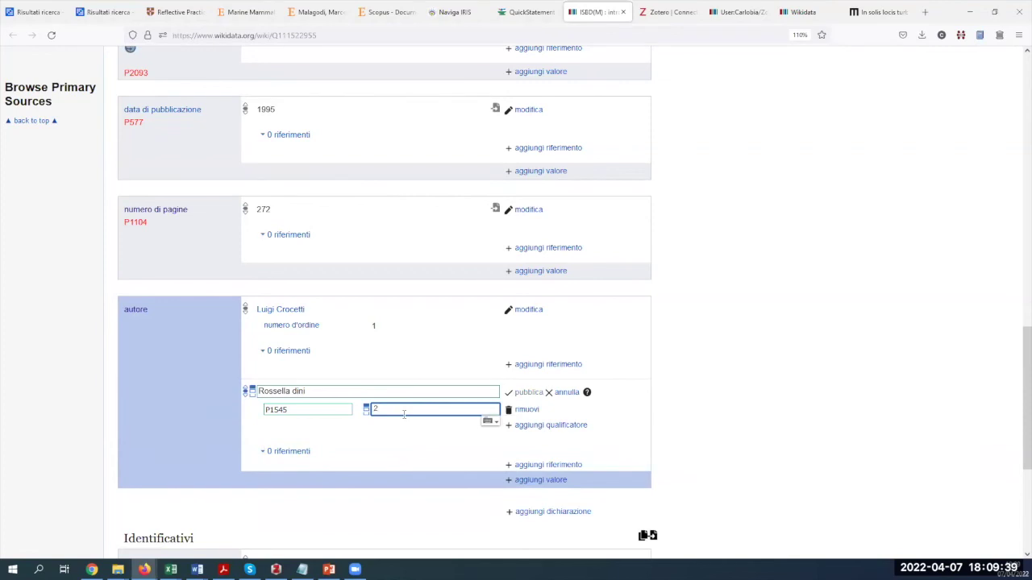
{"action": "left_click", "coordinate": [525, 393]}
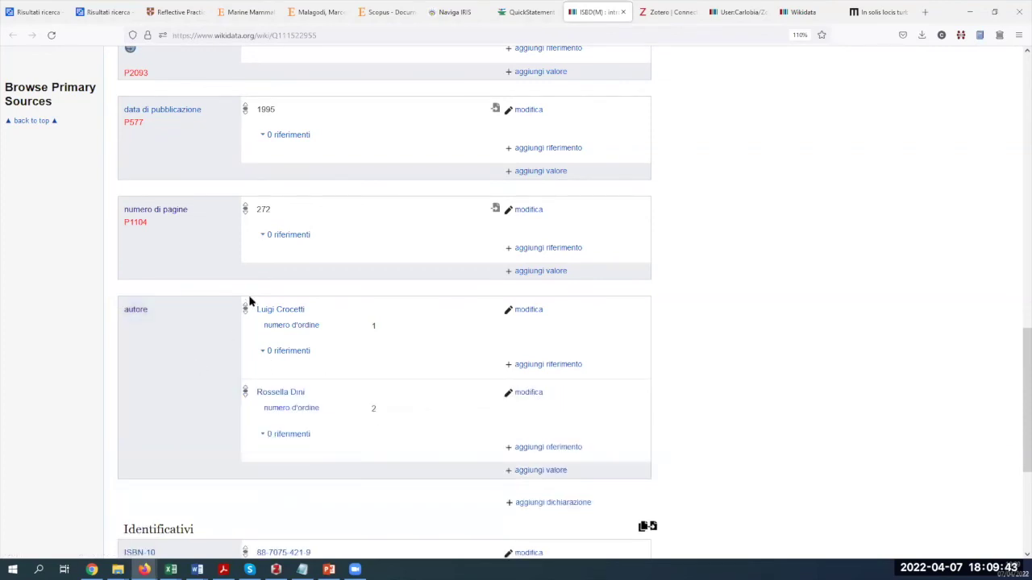
Compare the first author's plain name string with the linked "autore" value by opening the author's item, and return to the book item
{"action": "scroll", "coordinate": [249, 301], "scroll_direction": "up", "scroll_amount": 3}
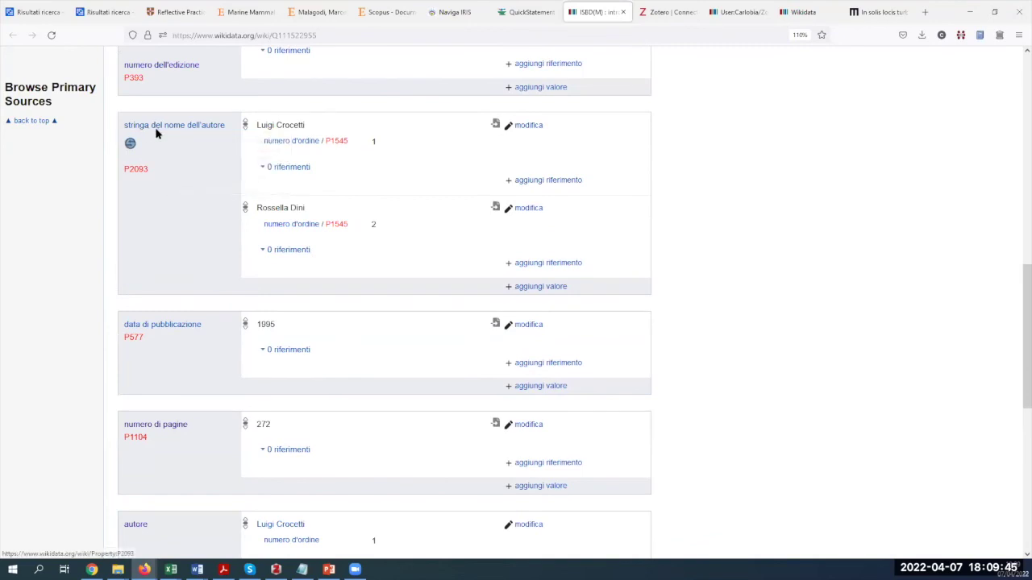
{"action": "double_click", "coordinate": [282, 126]}
{"action": "double_click", "coordinate": [266, 125]}
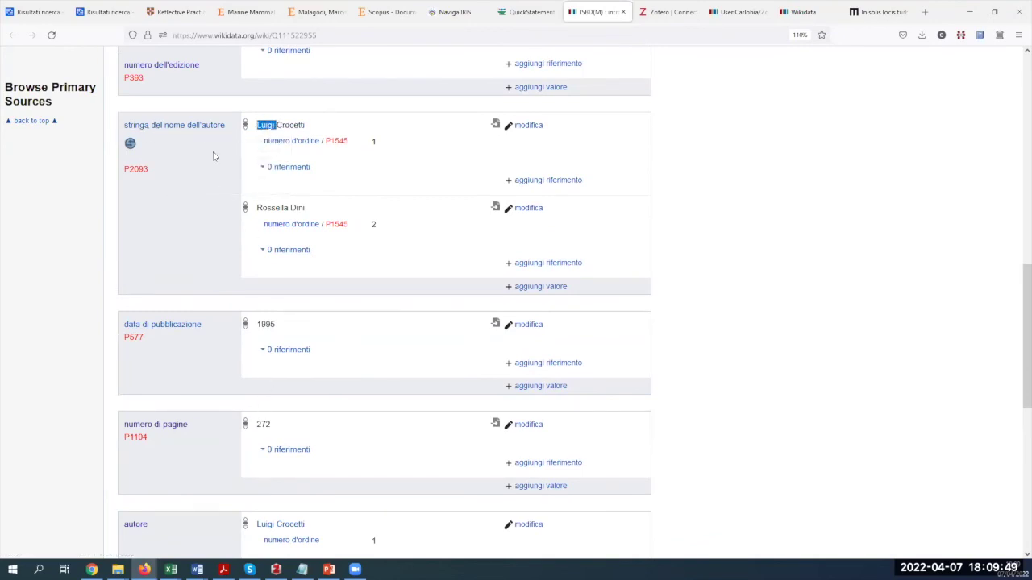
{"action": "double_click", "coordinate": [290, 125]}
{"action": "scroll", "coordinate": [242, 346], "scroll_direction": "down", "scroll_amount": 3}
{"action": "left_click", "coordinate": [280, 364]}
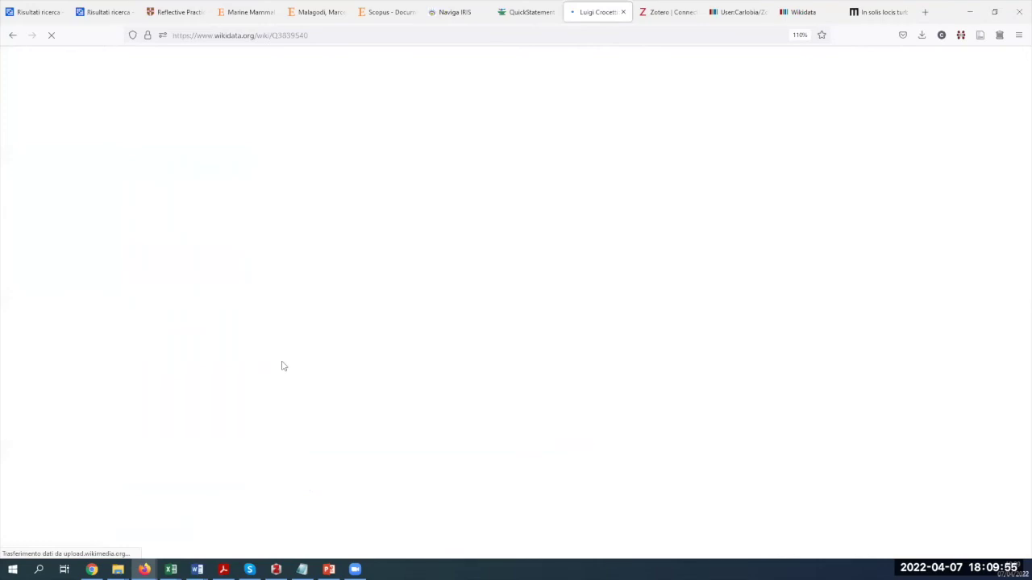
{"action": "left_click", "coordinate": [12, 35]}
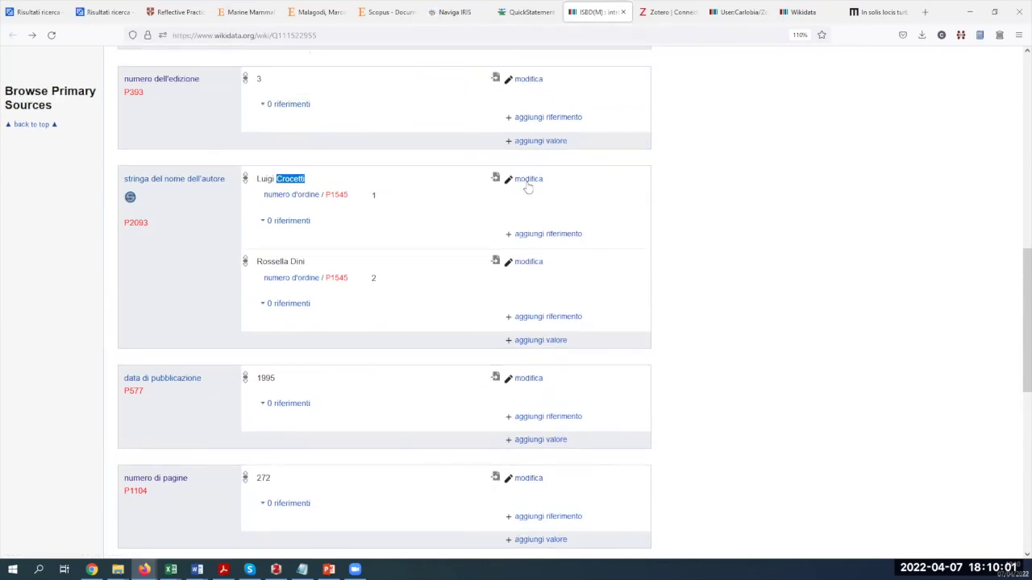
Remove both "stringa del nome dell'autore" values from the book item
{"action": "left_click", "coordinate": [528, 180]}
{"action": "left_click", "coordinate": [564, 181]}
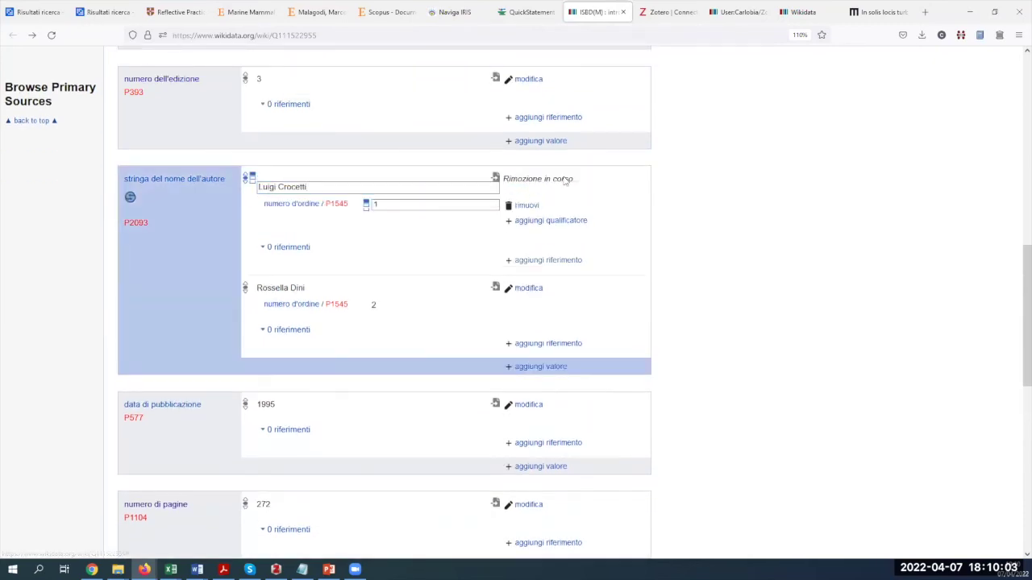
{"action": "left_click", "coordinate": [522, 184]}
{"action": "left_click", "coordinate": [564, 180]}
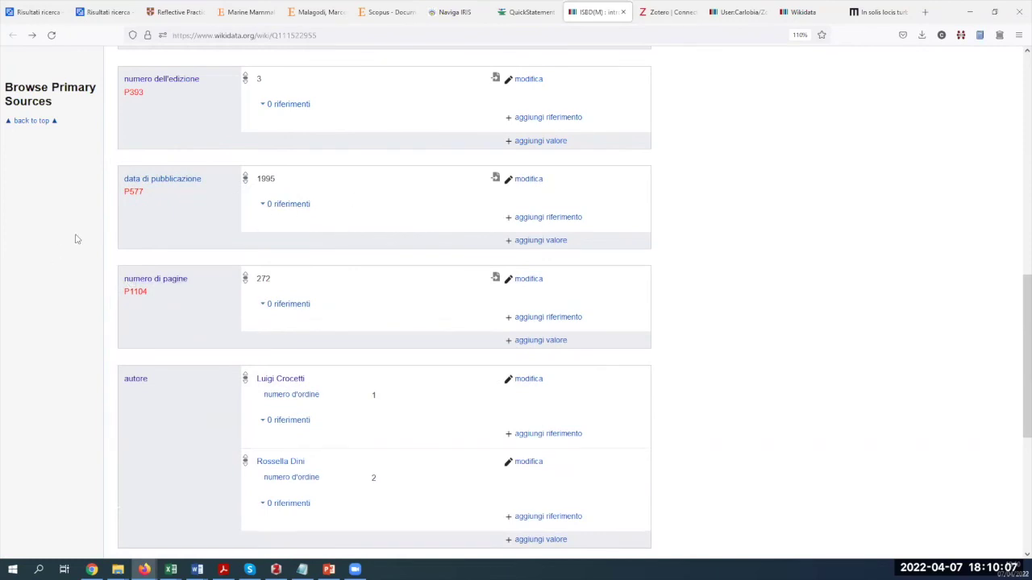
Add a "lingua dell'opera o del nome" statement with the value "italiano" to the book item and publish it
{"action": "scroll", "coordinate": [77, 239], "scroll_direction": "down", "scroll_amount": 1}
{"action": "scroll", "coordinate": [77, 239], "scroll_direction": "up", "scroll_amount": 4}
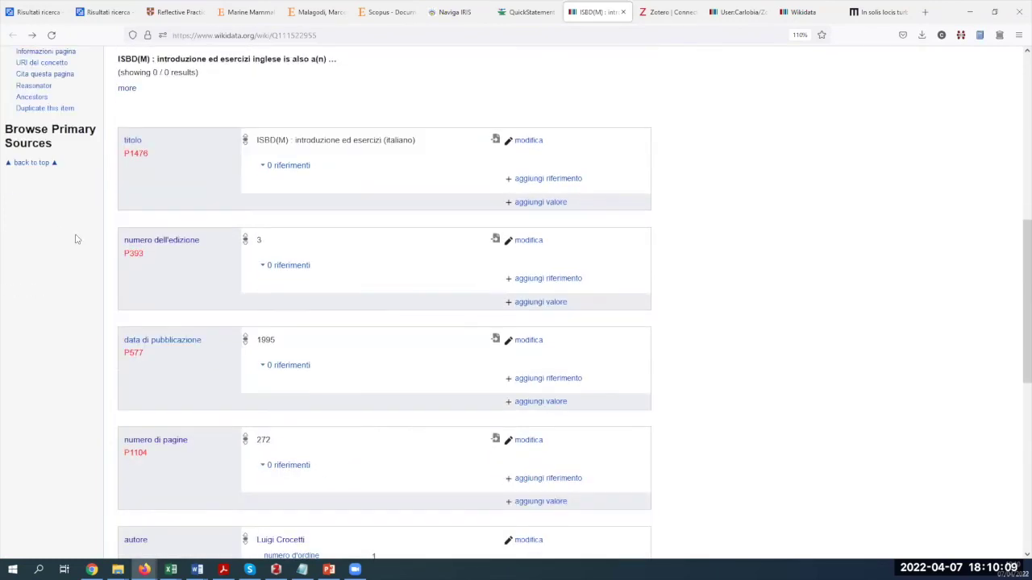
{"action": "scroll", "coordinate": [77, 239], "scroll_direction": "up", "scroll_amount": 3}
{"action": "scroll", "coordinate": [162, 261], "scroll_direction": "down", "scroll_amount": 1}
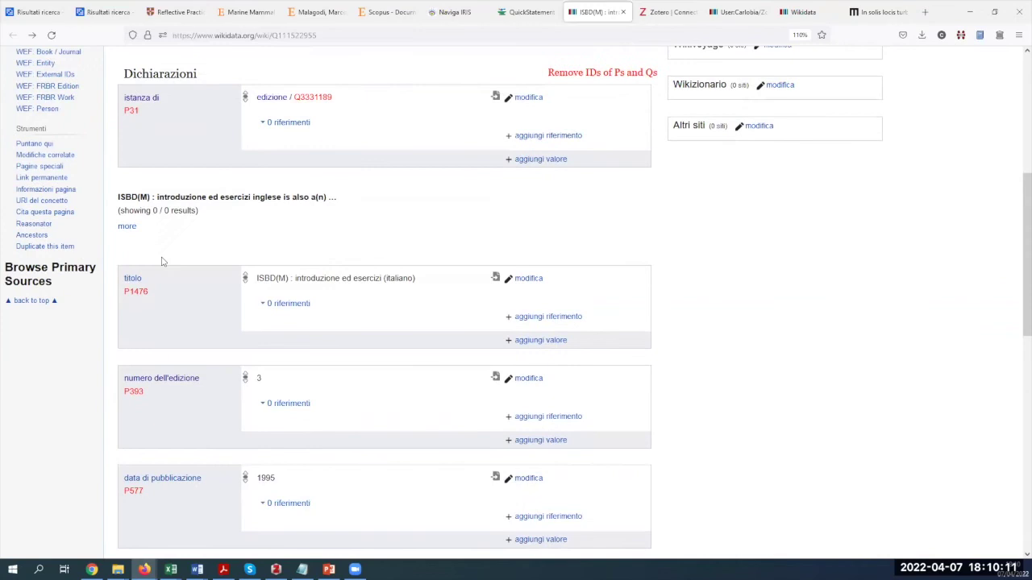
{"action": "scroll", "coordinate": [162, 261], "scroll_direction": "down", "scroll_amount": 5}
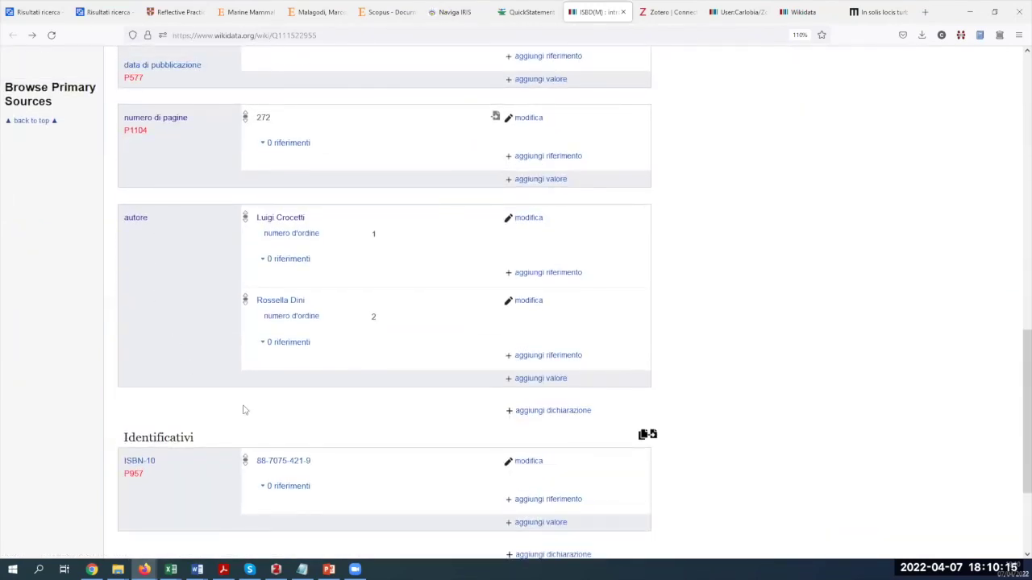
{"action": "left_click", "coordinate": [553, 414]}
{"action": "scroll", "coordinate": [347, 379], "scroll_direction": "down", "scroll_amount": 1}
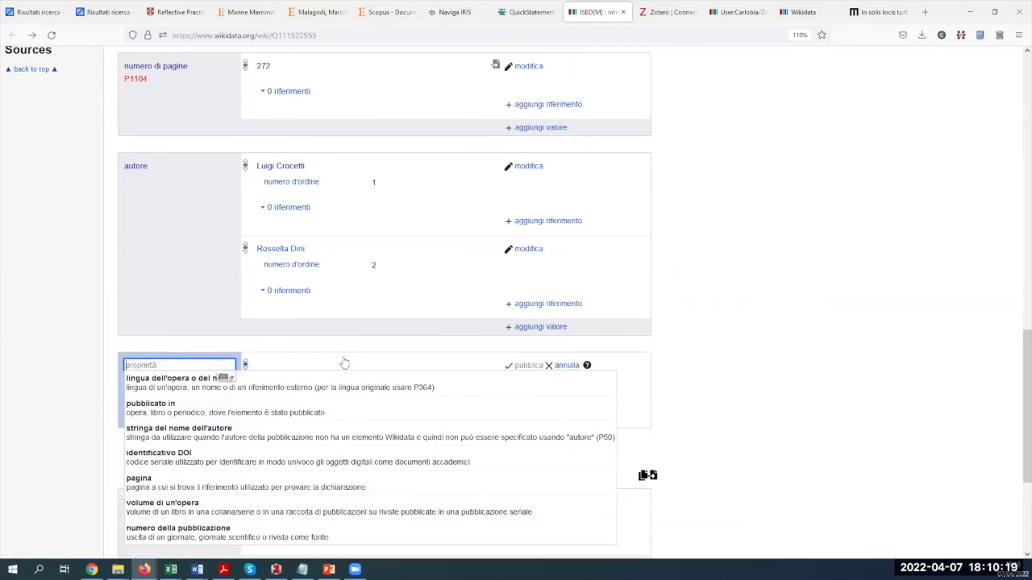
{"action": "scroll", "coordinate": [344, 363], "scroll_direction": "down", "scroll_amount": 1}
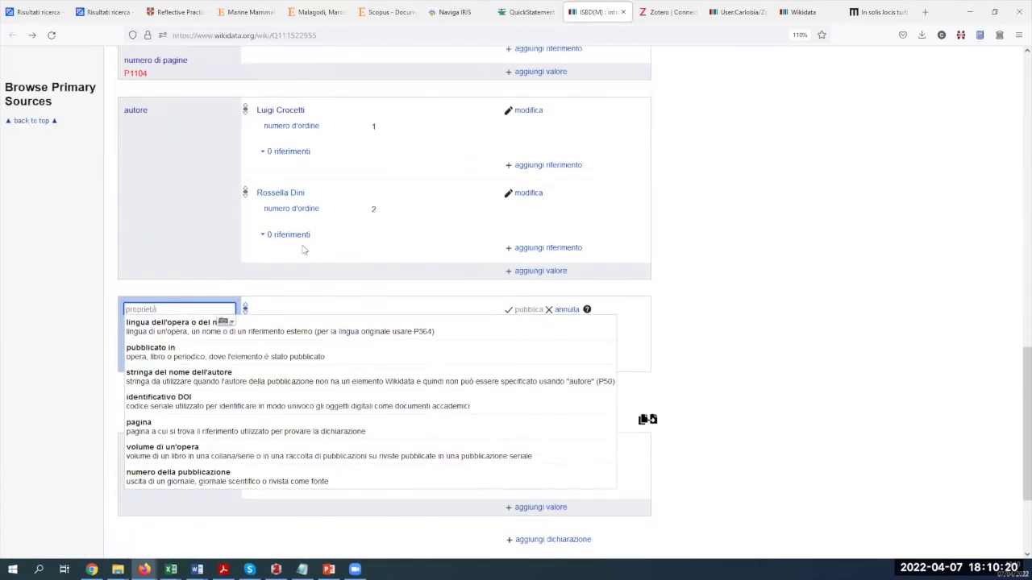
{"action": "left_click", "coordinate": [205, 334]}
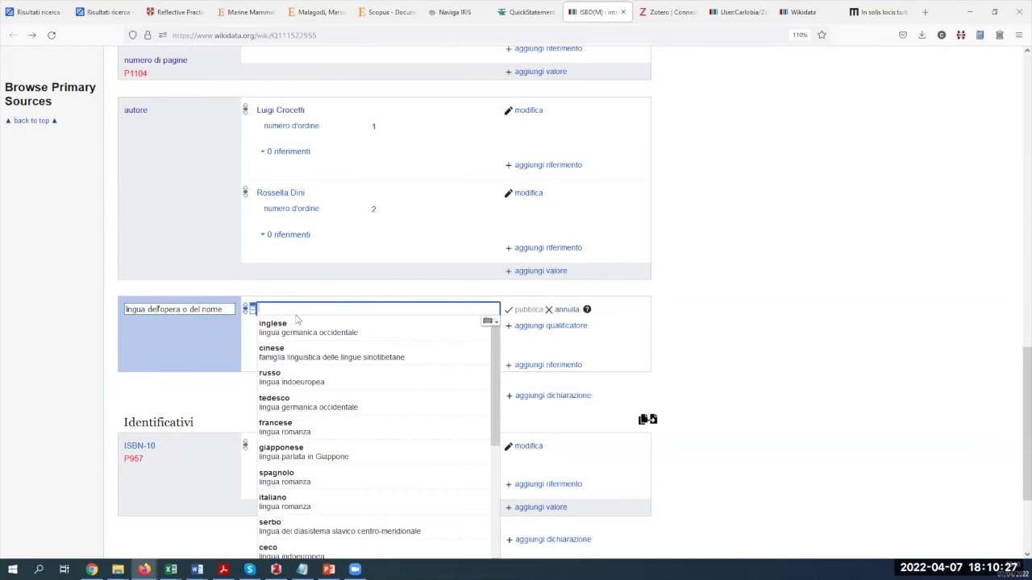
{"action": "type", "text": "it"}
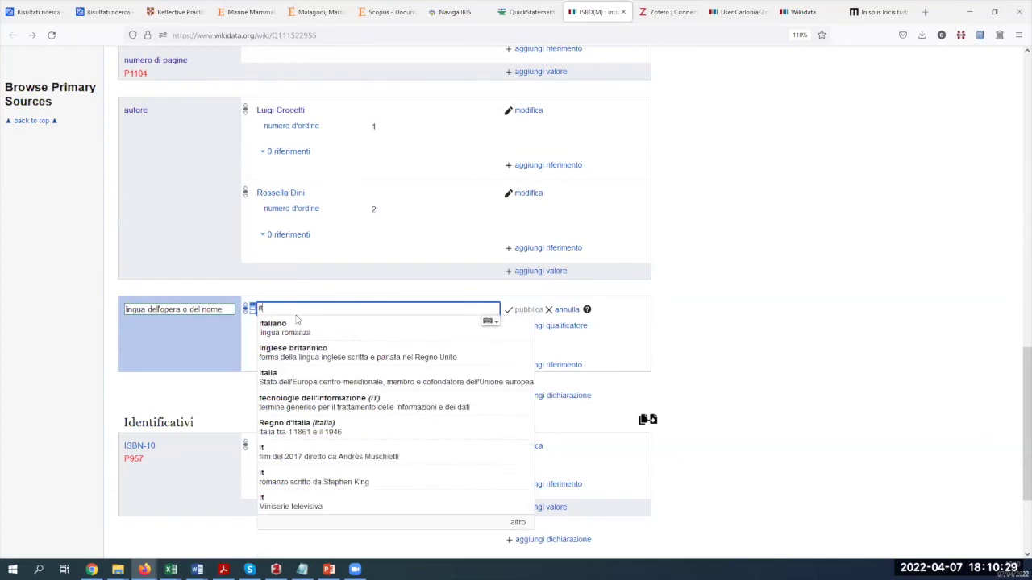
{"action": "left_click", "coordinate": [304, 329]}
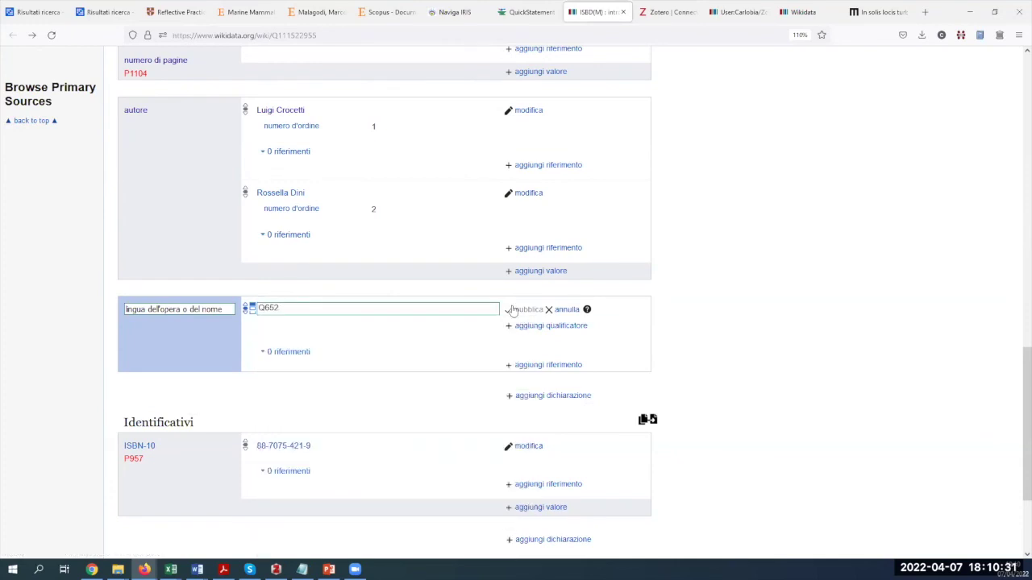
{"action": "key", "text": "Return"}
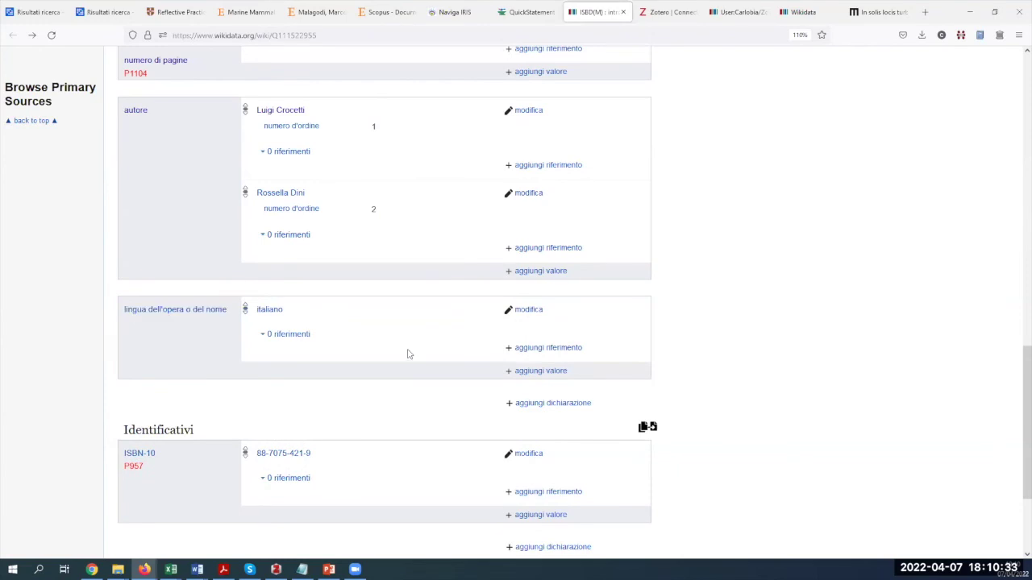
Add an "argomento principale" statement with the value "International Standard Bibliographic Description", found by searching for "isbd(m)", and publish it
{"action": "scroll", "coordinate": [408, 354], "scroll_direction": "down", "scroll_amount": 3}
{"action": "left_click", "coordinate": [556, 299]}
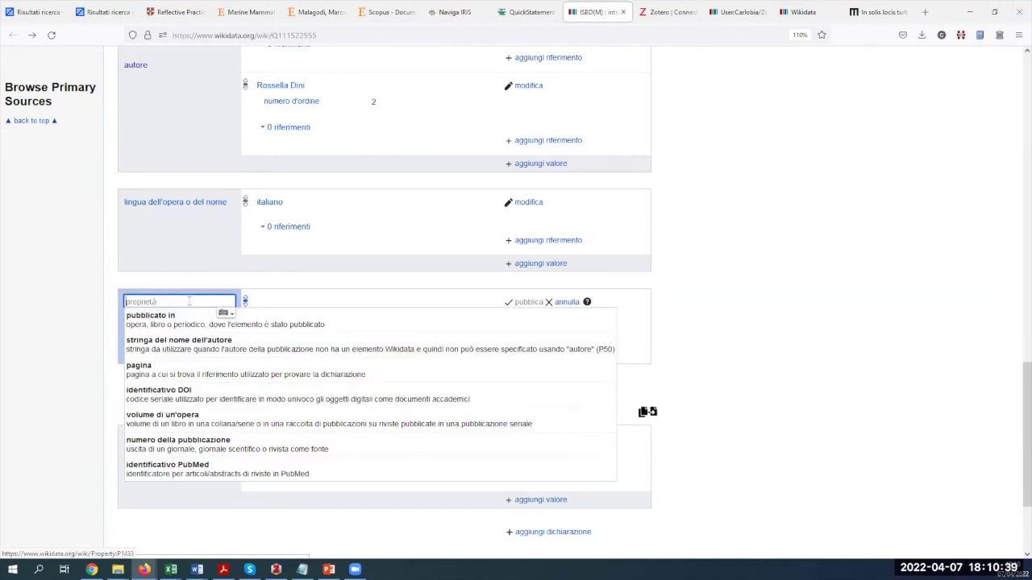
{"action": "left_click", "coordinate": [362, 300]}
{"action": "left_click", "coordinate": [205, 302]}
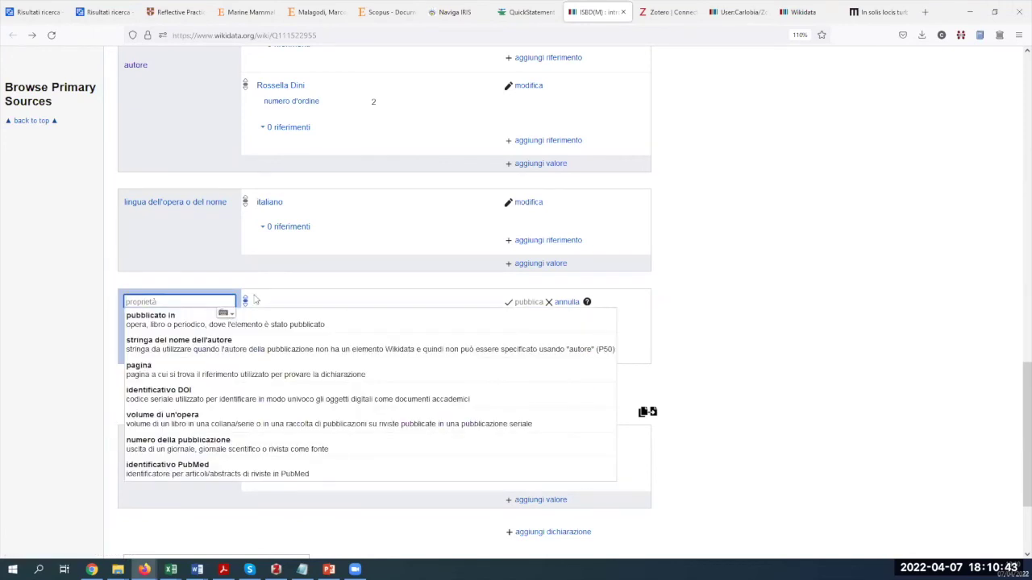
{"action": "type", "text": "argomen"}
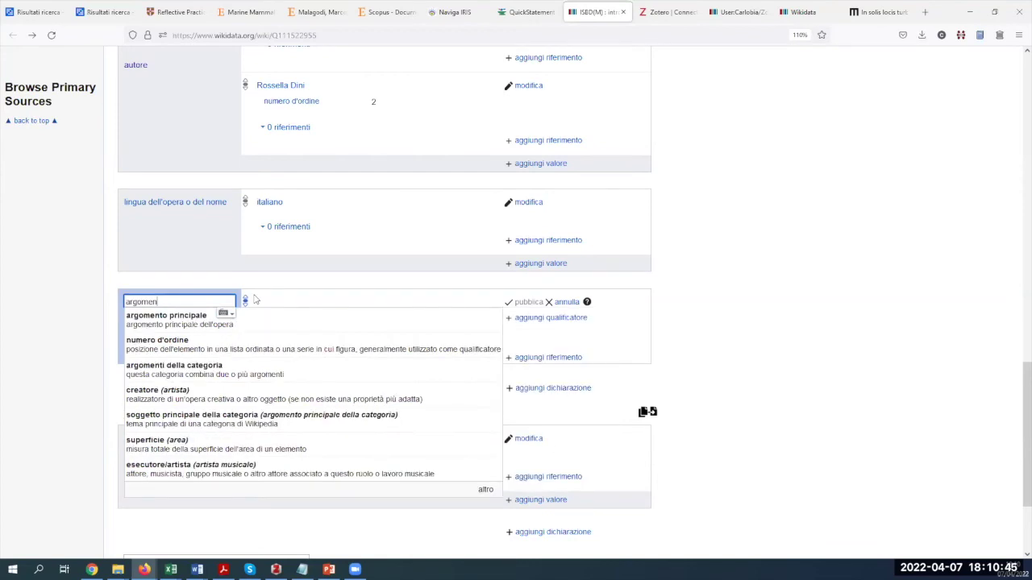
{"action": "left_click", "coordinate": [151, 318]}
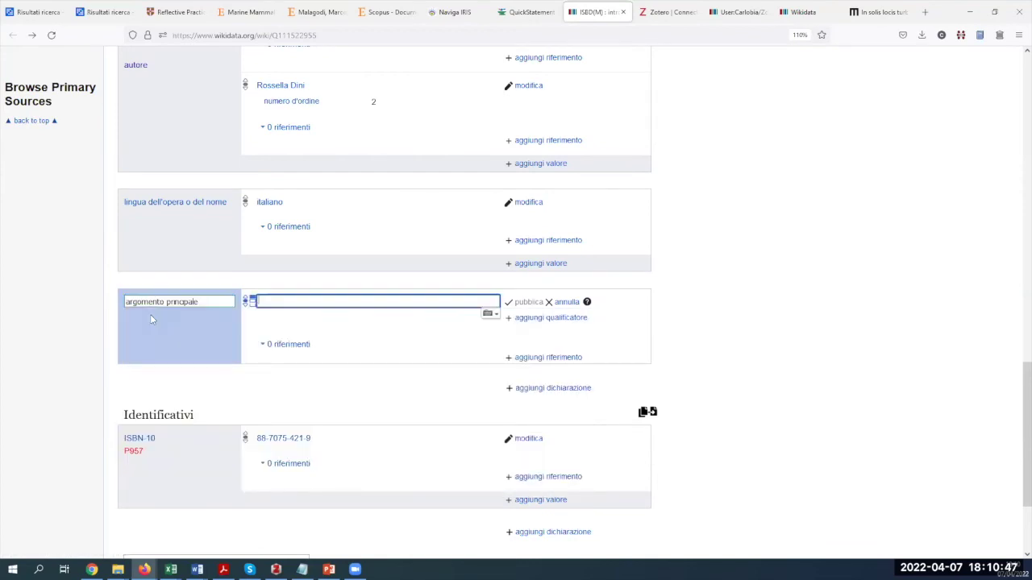
{"action": "scroll", "coordinate": [19, 265], "scroll_direction": "up", "scroll_amount": 8}
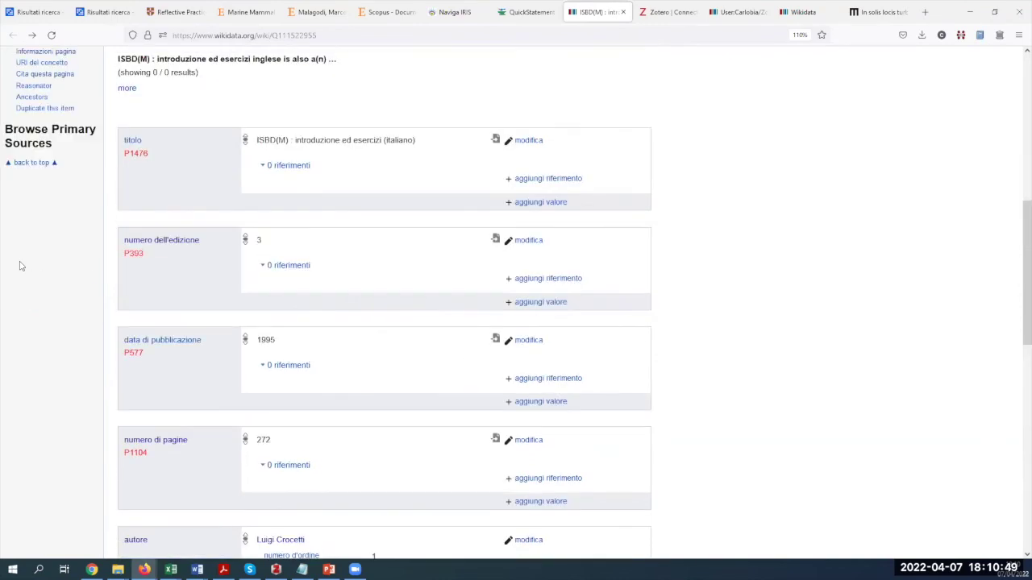
{"action": "scroll", "coordinate": [169, 325], "scroll_direction": "down", "scroll_amount": 8}
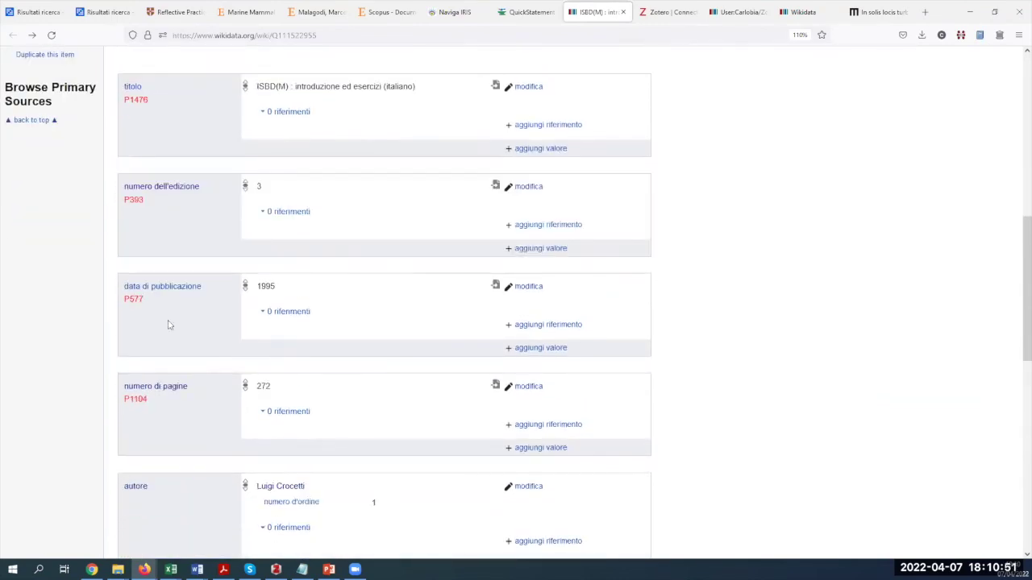
{"action": "type", "text": "isbd"}
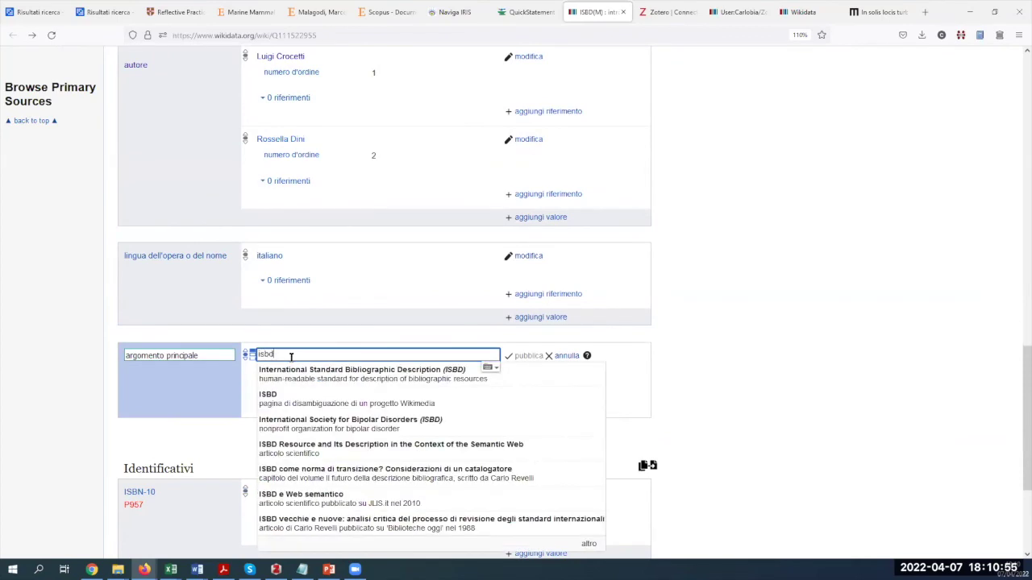
{"action": "type", "text": "(m)"}
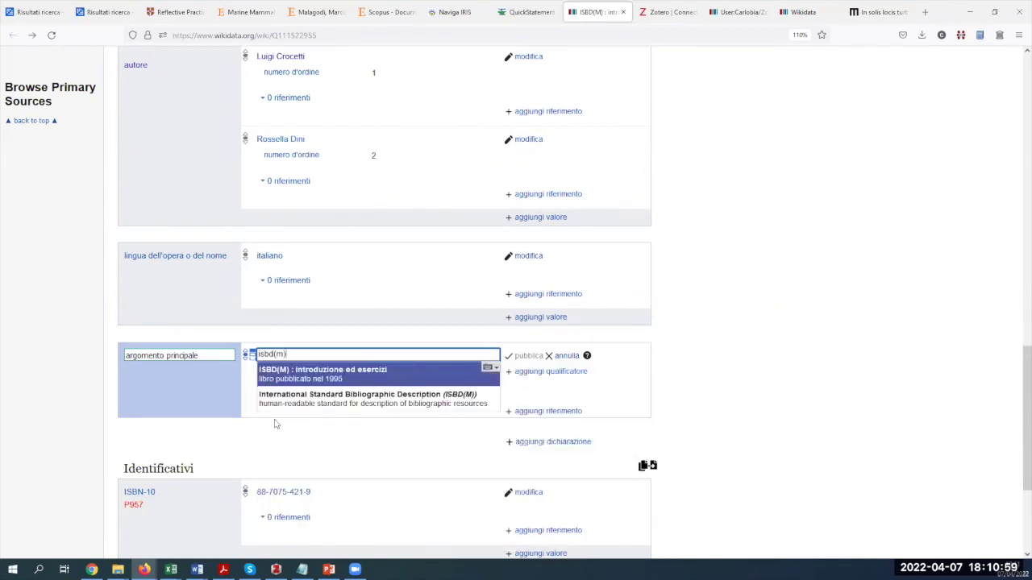
{"action": "left_click", "coordinate": [328, 400]}
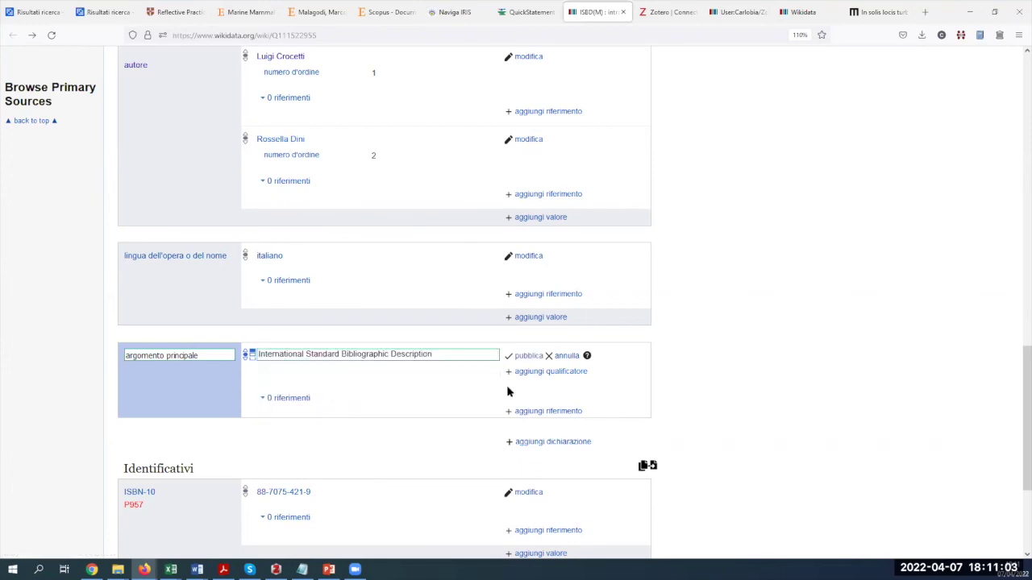
{"action": "left_click", "coordinate": [525, 358]}
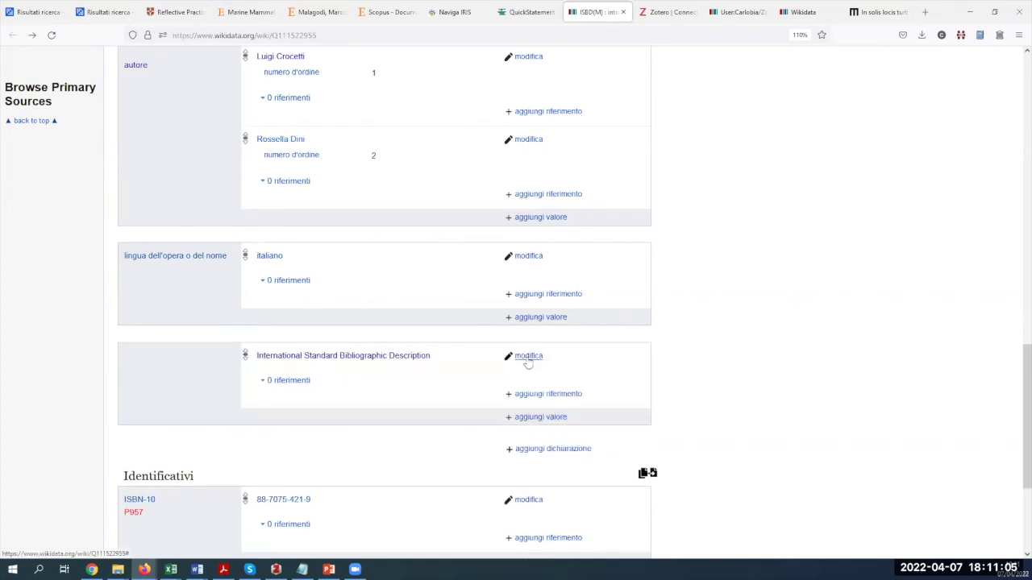
{"action": "scroll", "coordinate": [130, 415], "scroll_direction": "down", "scroll_amount": 1}
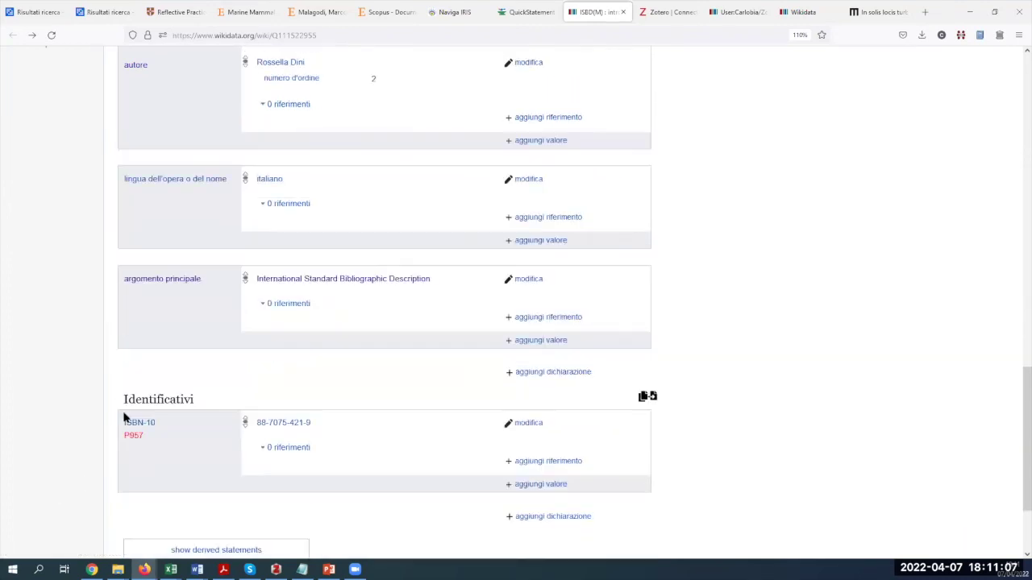
{"action": "scroll", "coordinate": [129, 414], "scroll_direction": "down", "scroll_amount": 3}
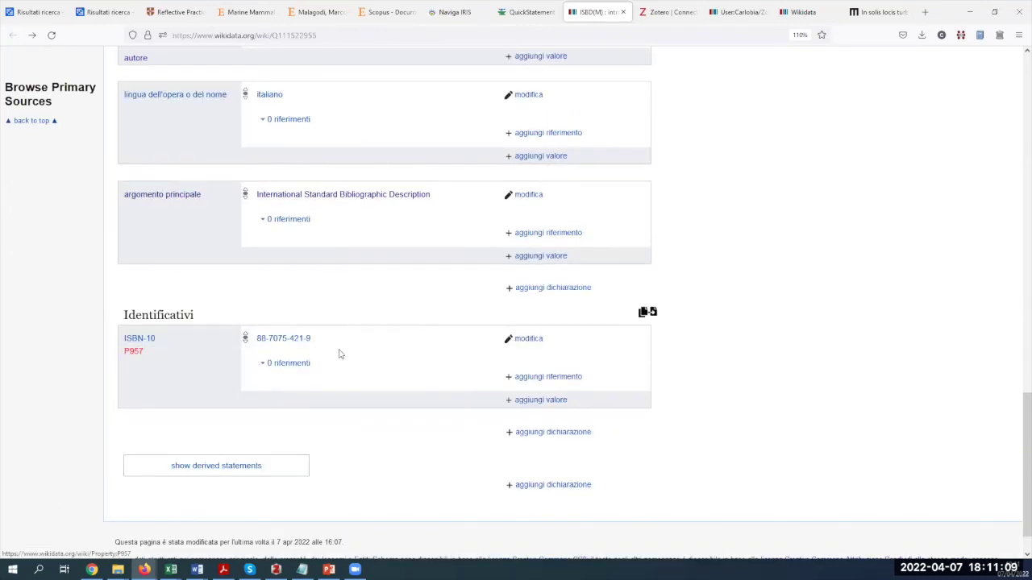